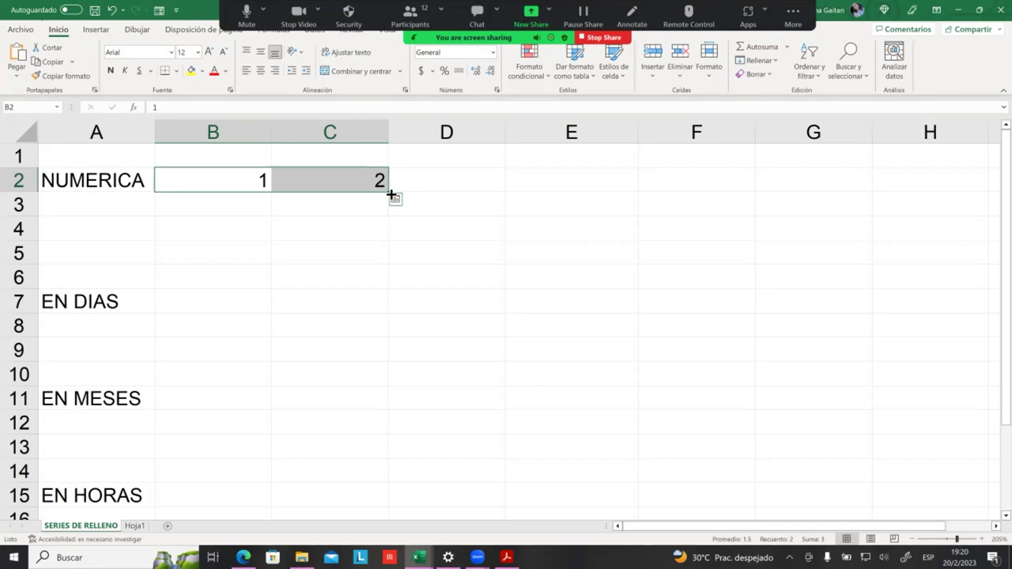
Step: Drag the fill handle from B2:C2 so row 2 counts from 1 to 10, ending in column K
left_click_drag(391, 194, 550, 190)
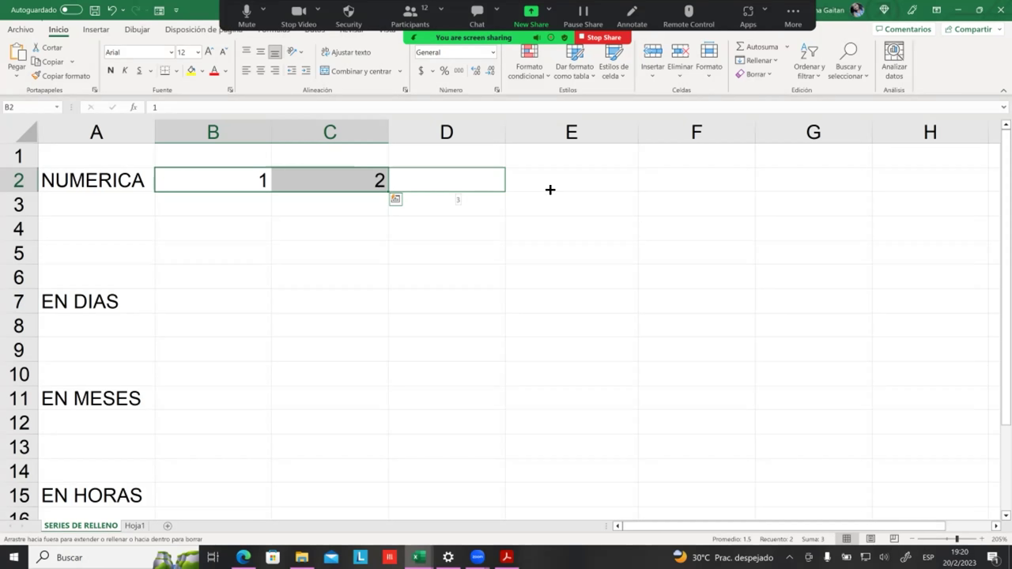
left_click_drag(550, 189, 583, 187)
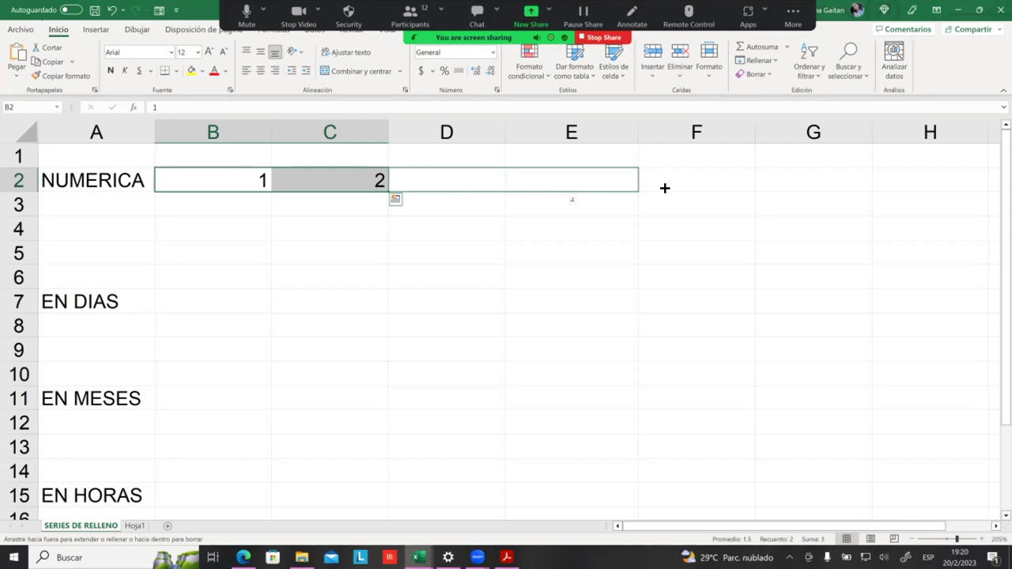
left_click_drag(566, 189, 666, 190)
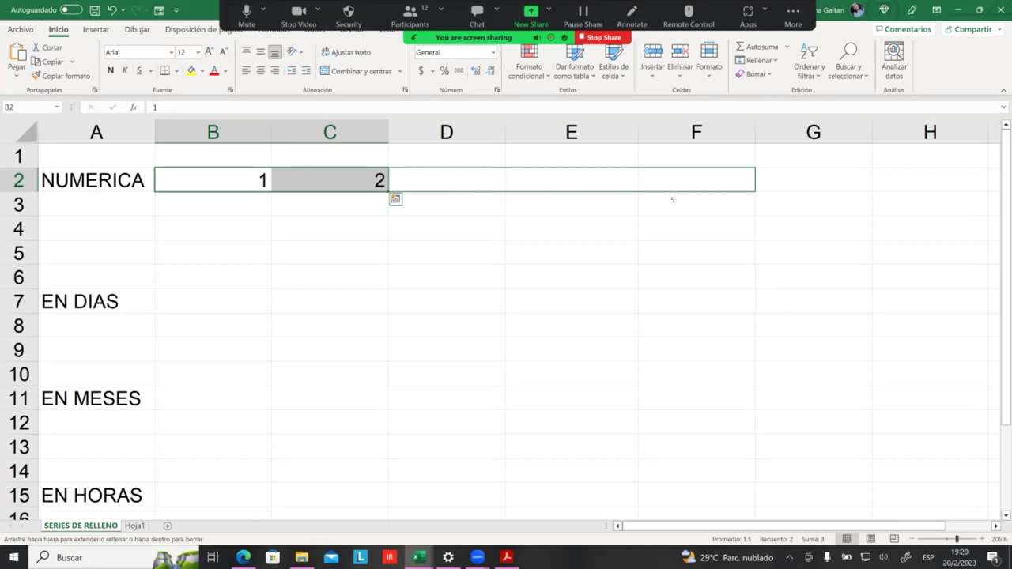
left_click_drag(667, 190, 494, 189)
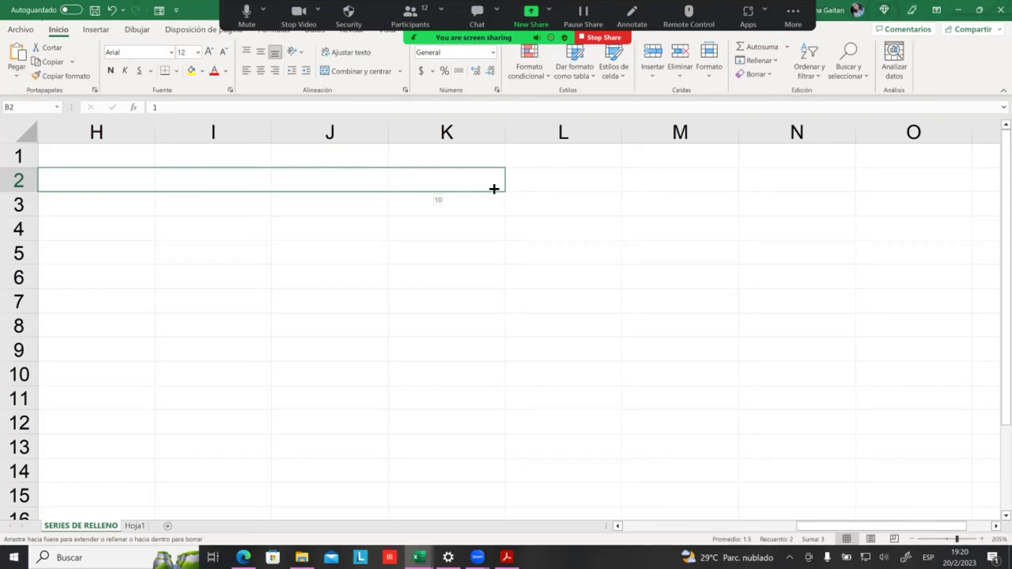
left_click_drag(494, 189, 1004, 189)
left_click_drag(736, 190, 735, 190)
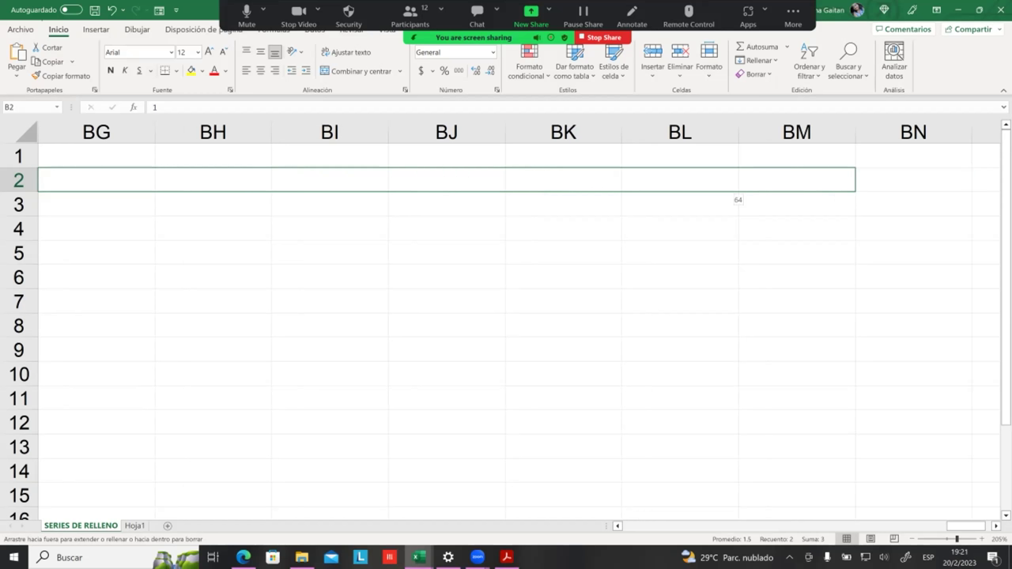
left_click_drag(736, 190, 261, 192)
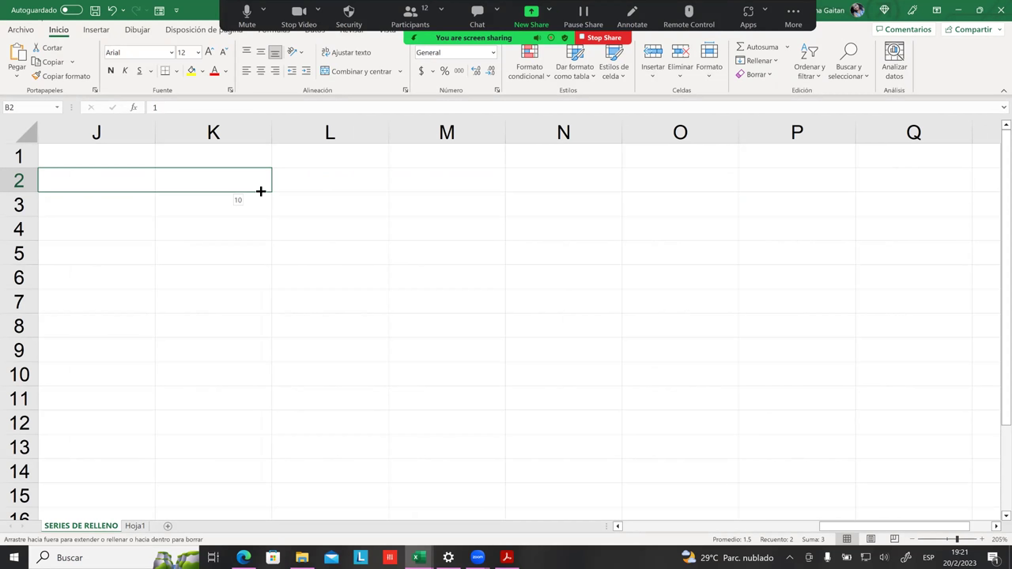
left_click_drag(261, 191, 260, 192)
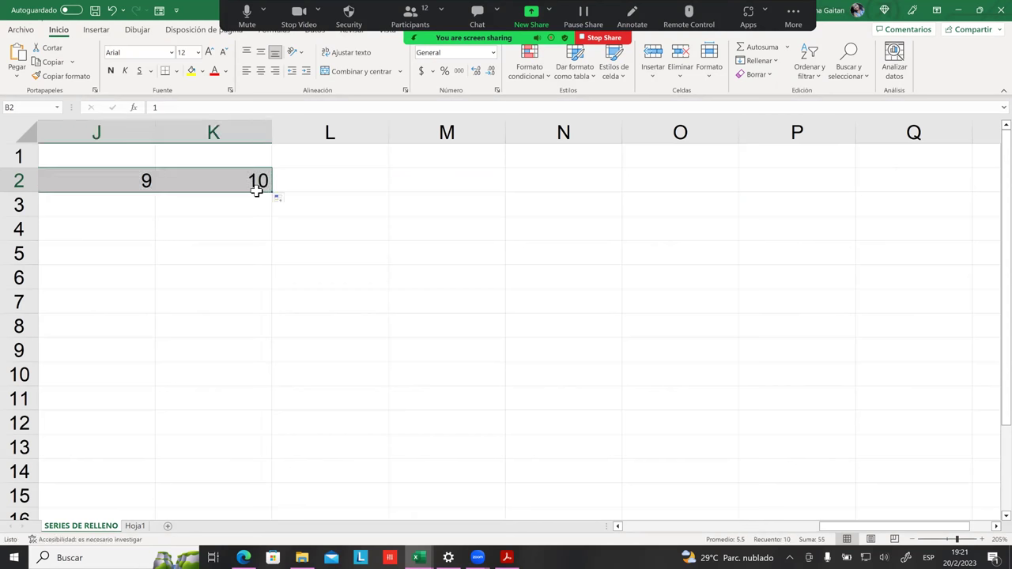
left_click(314, 189)
Step: Review the filled values in row 2 and select B3
left_click_drag(895, 526, 704, 526)
left_click(331, 250)
left_click(202, 176)
left_click(246, 185)
left_click(388, 192)
left_click(314, 182)
left_click(179, 176)
left_click(216, 181)
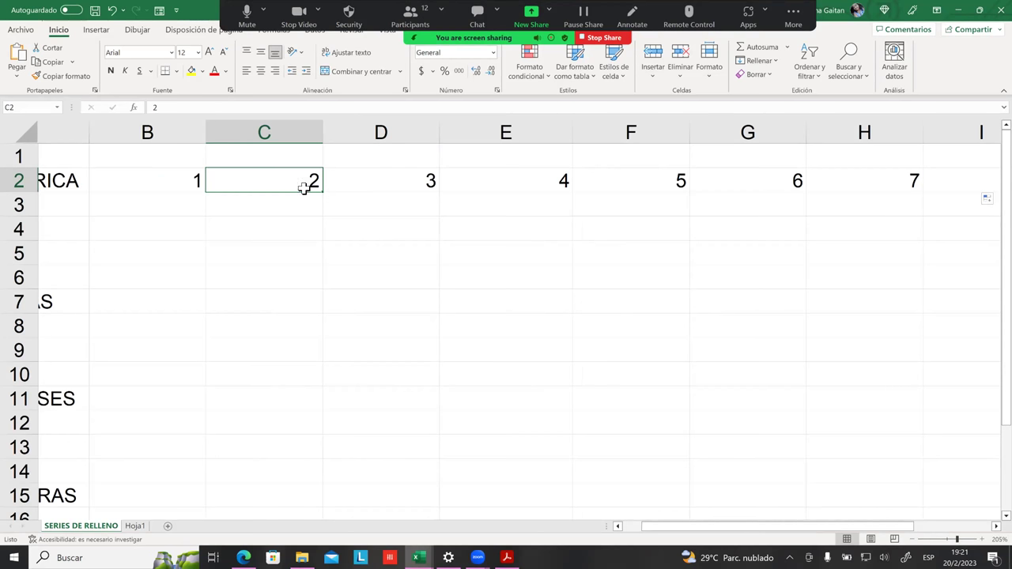
left_click(285, 206)
left_click(185, 205)
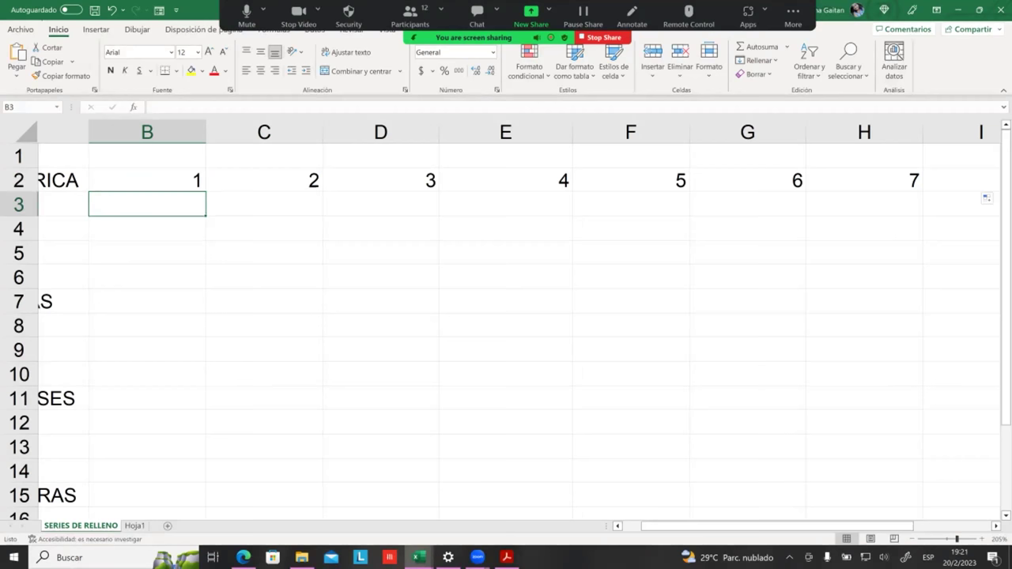
Step: Enter 10 in B3 and 9 in C3, then select the B3:C3 pair
type("10")
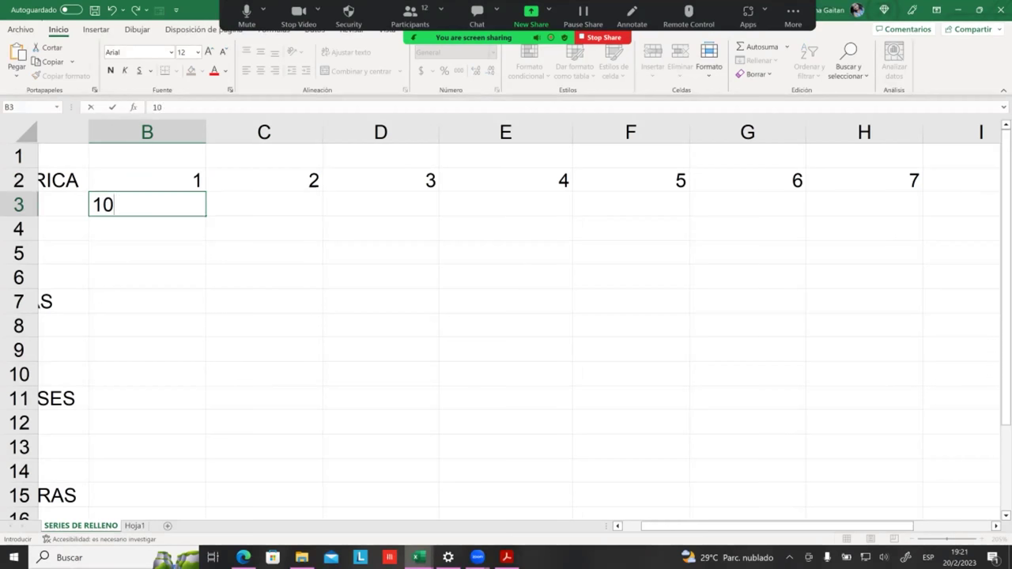
left_click(273, 224)
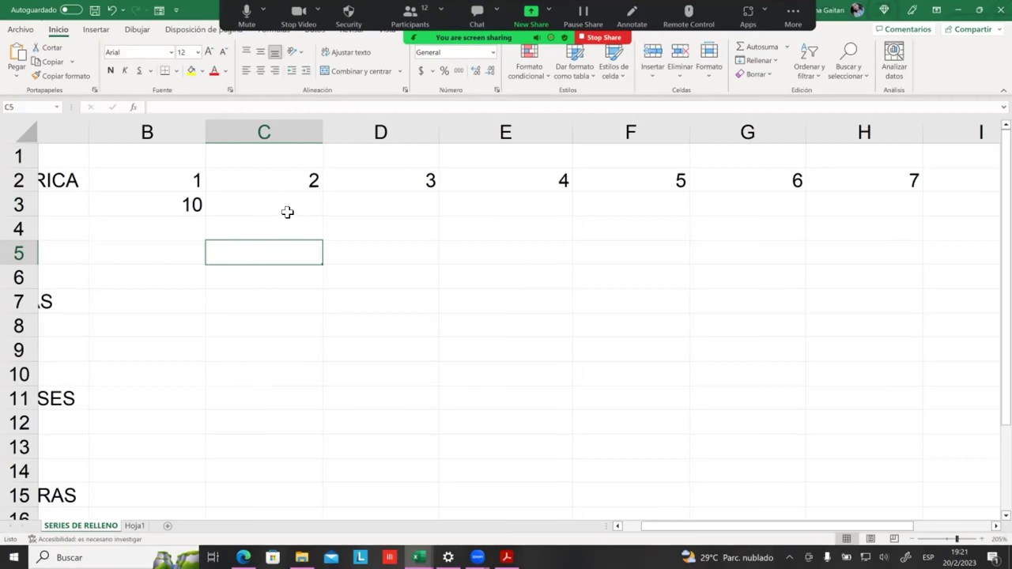
left_click(289, 212)
type("9")
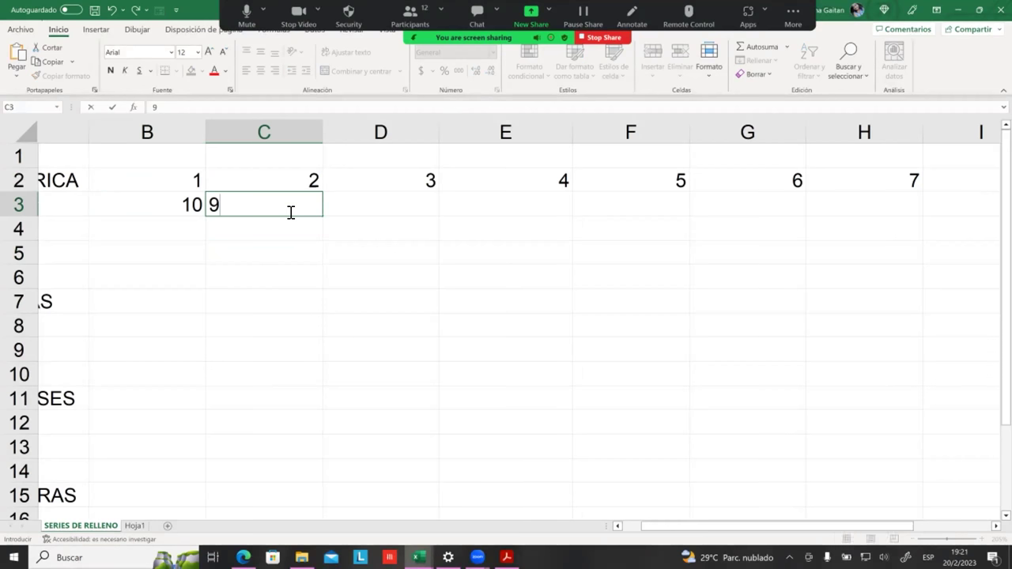
left_click(282, 218)
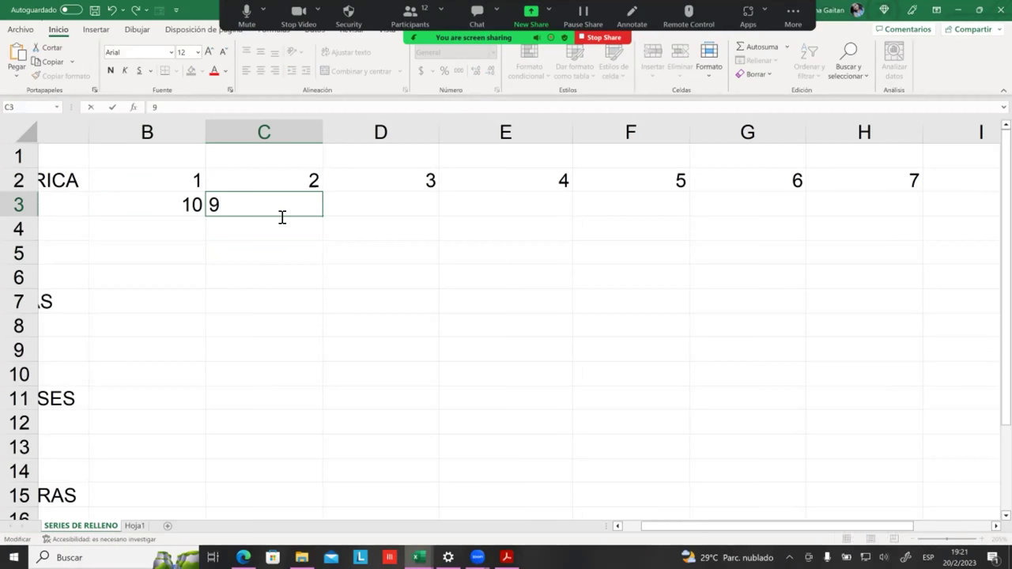
left_click(193, 205)
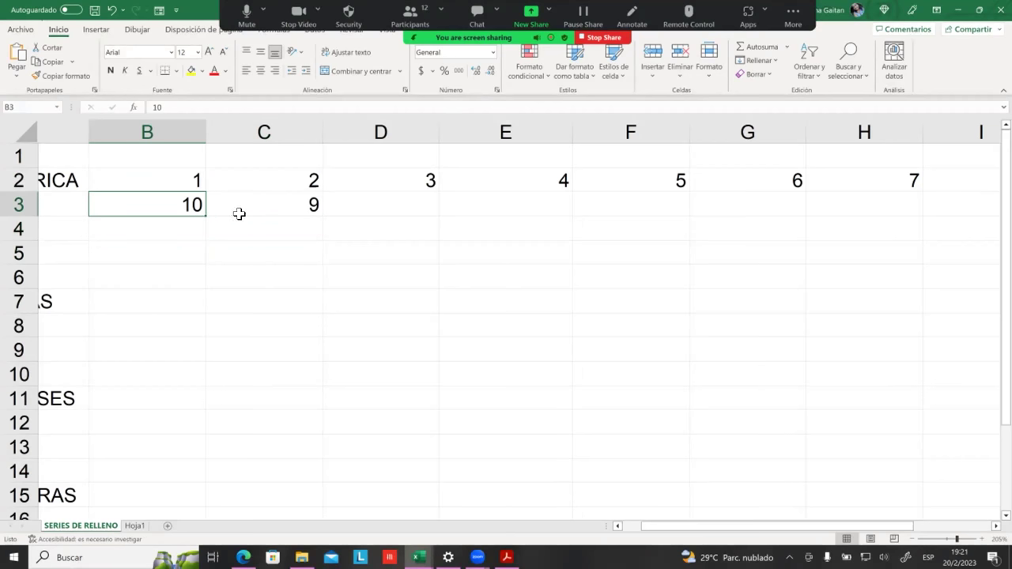
left_click_drag(205, 208, 267, 208)
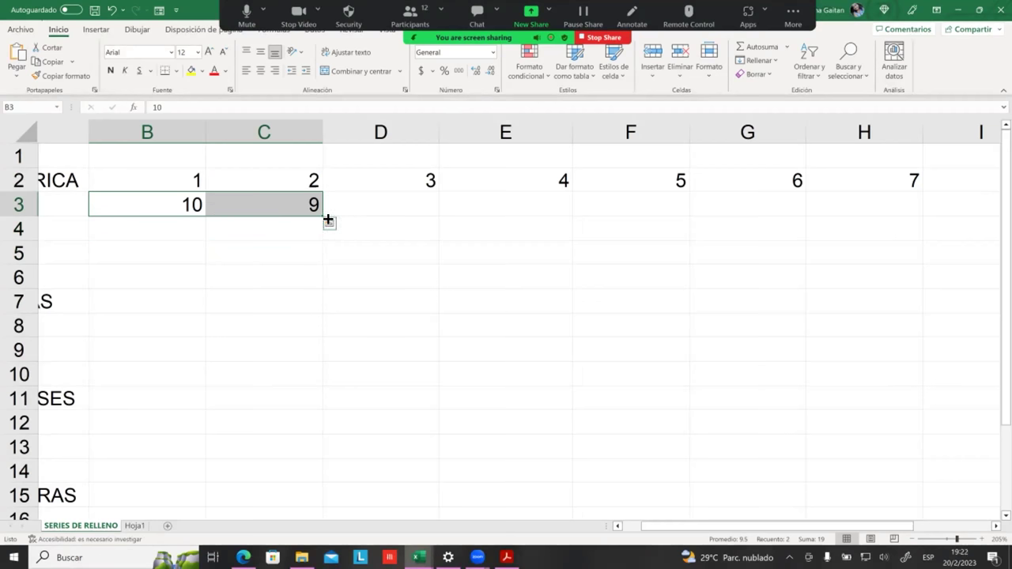
Step: Drag the countdown along row 3, then undo the overshoot into negative numbers
left_click_drag(327, 220, 765, 223)
left_click_drag(704, 221, 850, 224)
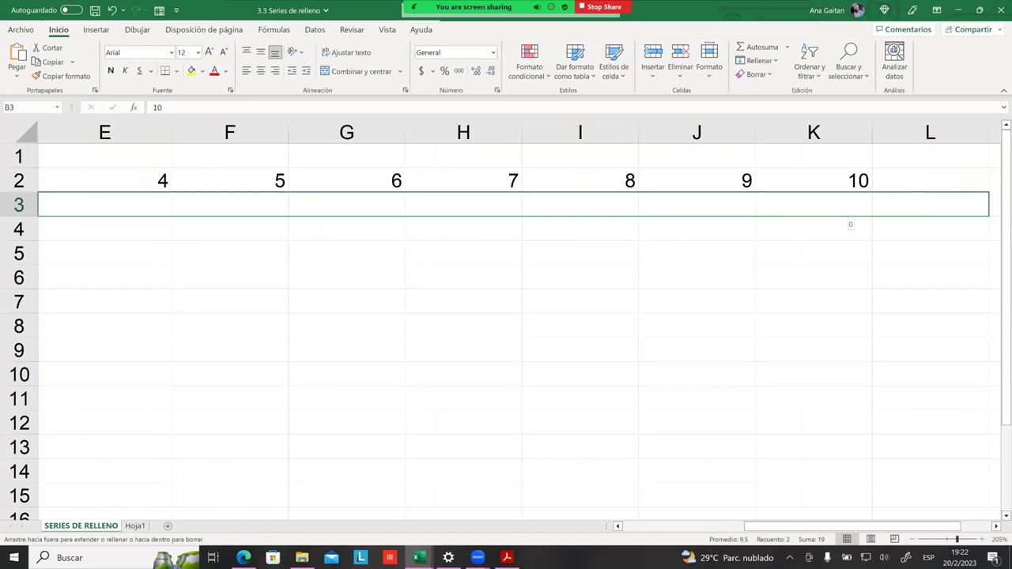
left_click_drag(850, 224, 737, 224)
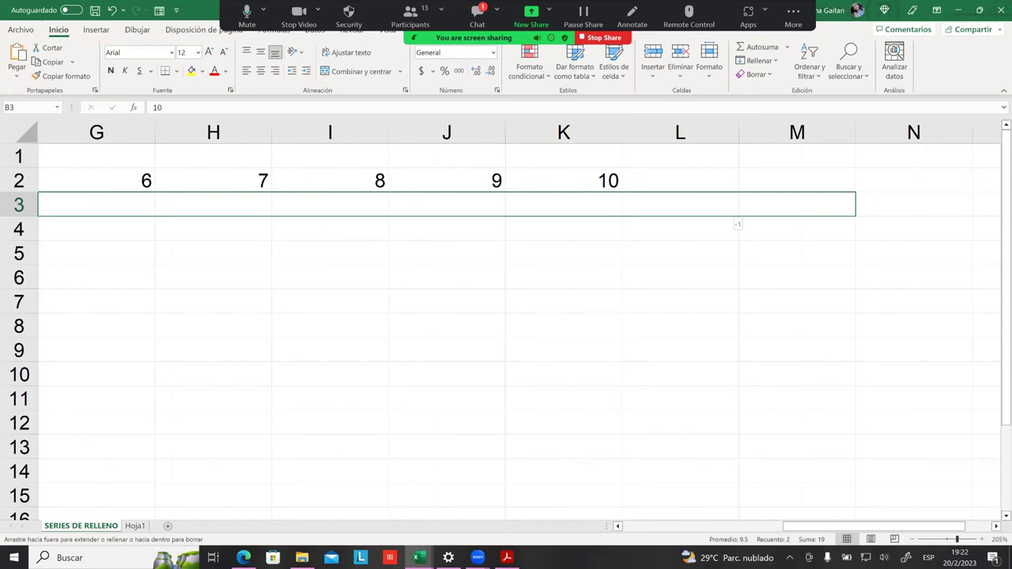
left_click_drag(737, 224, 740, 224)
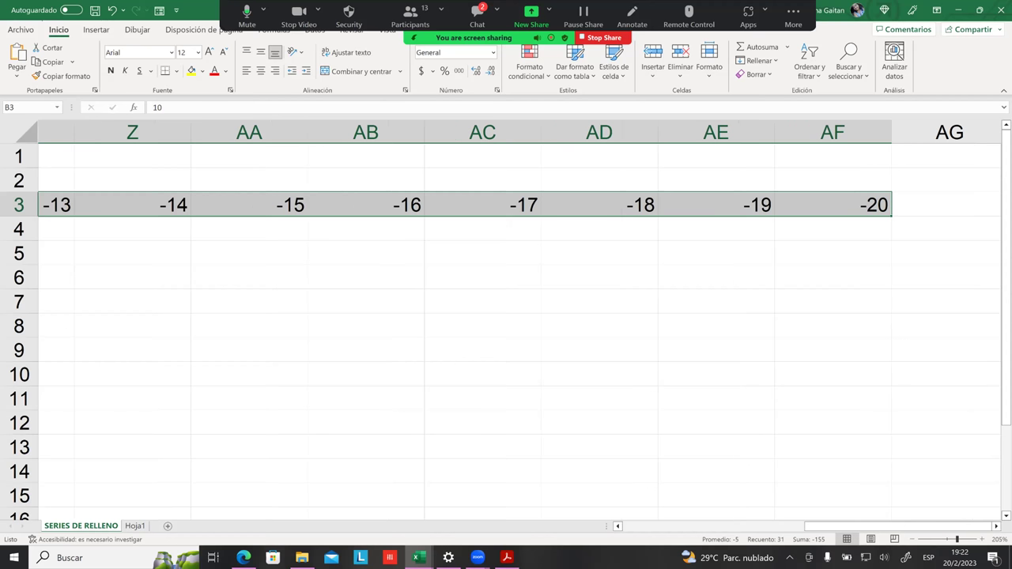
key("ctrl+z")
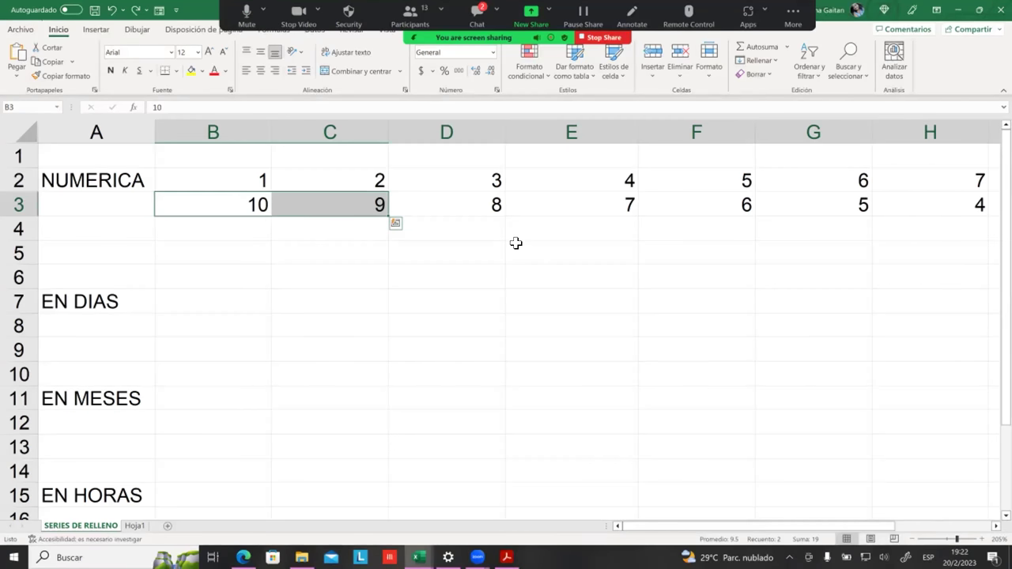
key("ctrl+z")
key("ctrl+z")
Step: Re-enter 9 in C3 and reselect the 10, 9 pair to refill row 3 down to 1
left_click(398, 246)
left_click(356, 200)
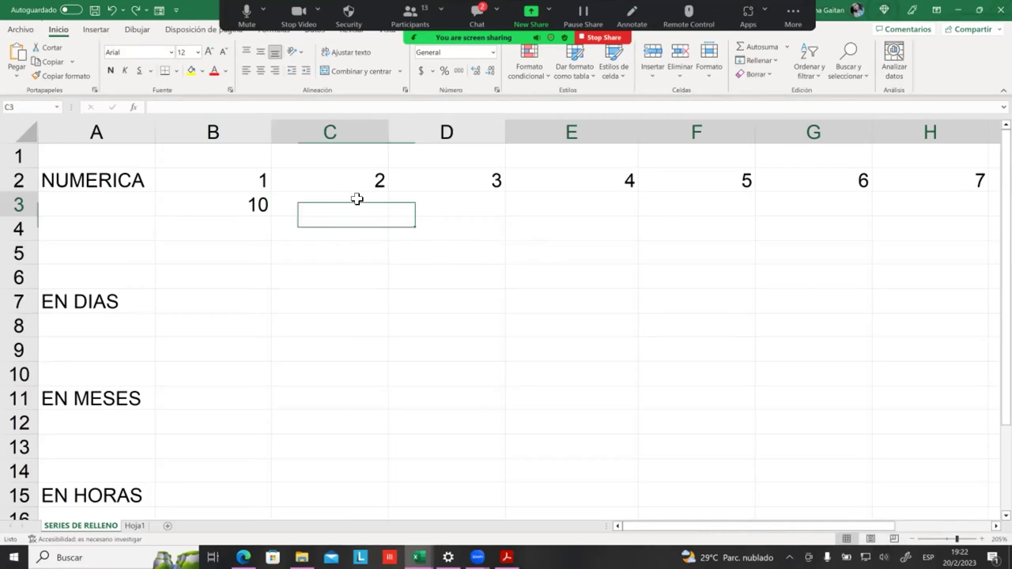
type("9")
left_click(372, 250)
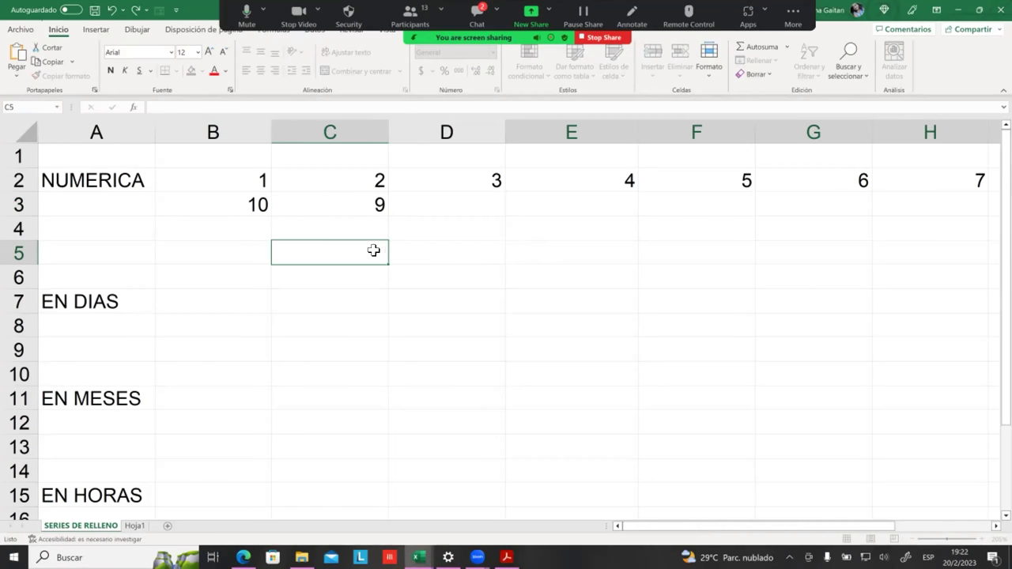
left_click_drag(260, 212, 751, 221)
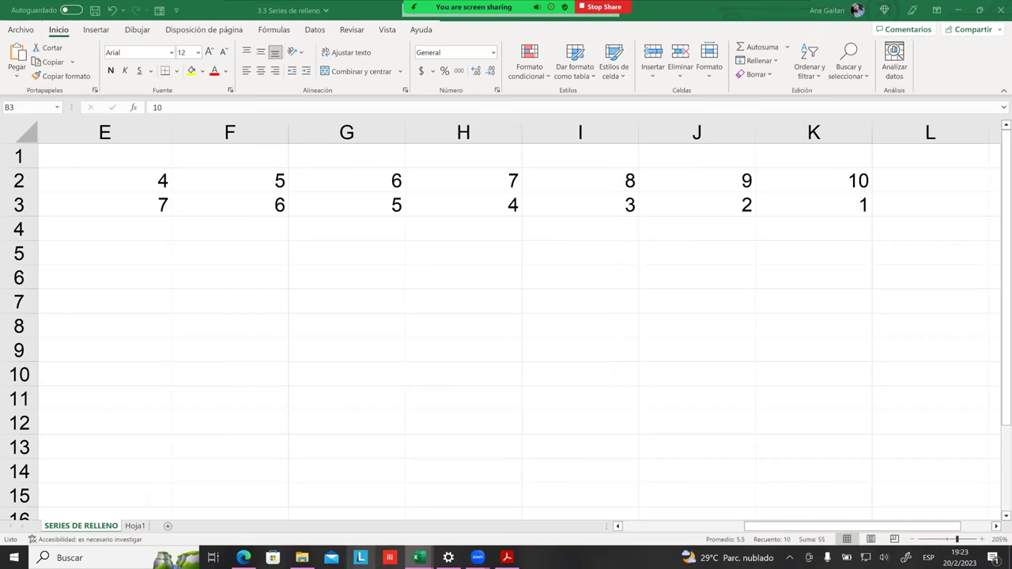
Step: Enter 1 under LUNES 20 for the first participant, then return to the fill-series workbook
mouse_move(419, 557)
left_click(443, 490)
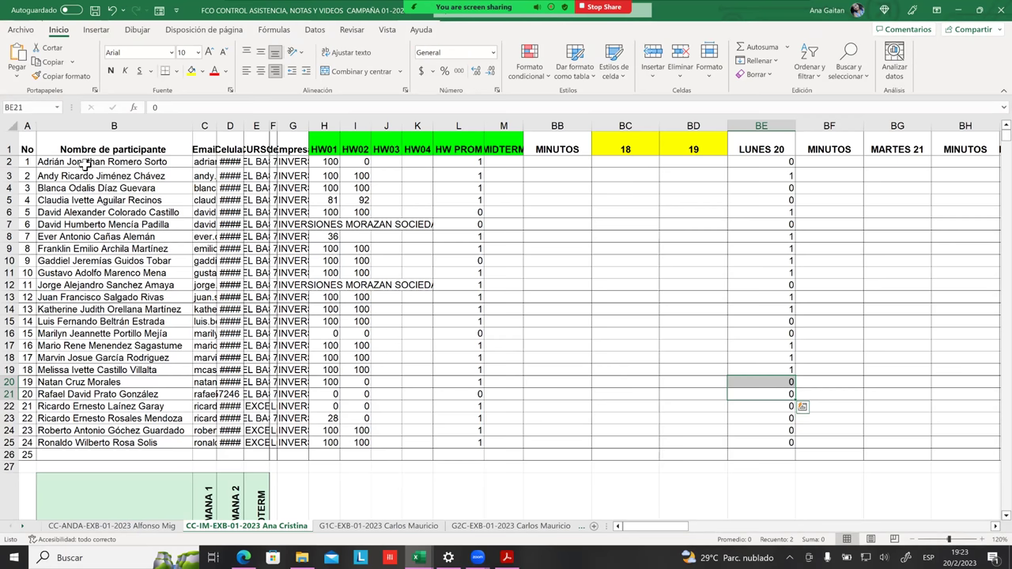
left_click(85, 164)
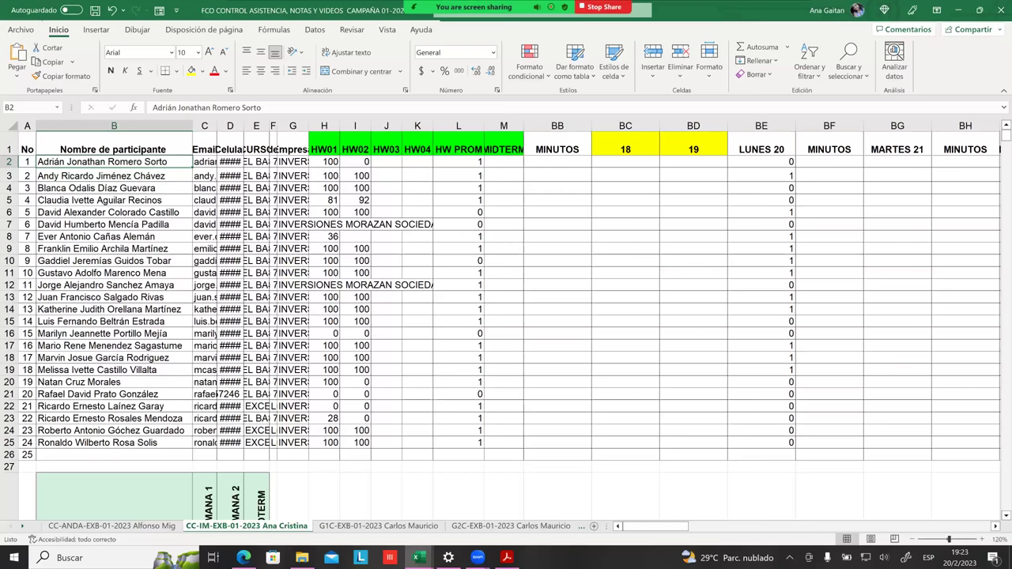
left_click(760, 162)
type("1")
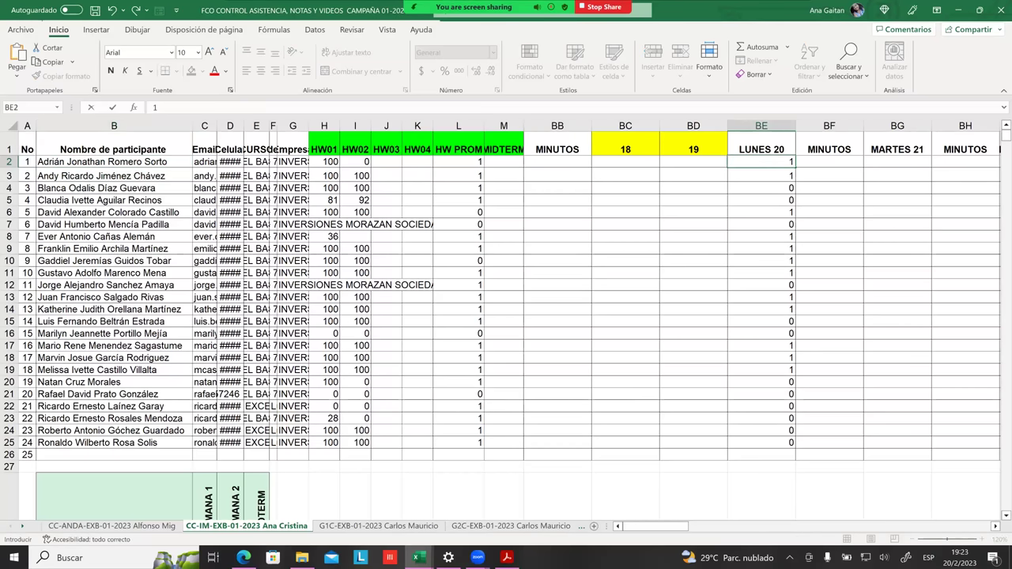
left_click(829, 175)
key("alt+Tab")
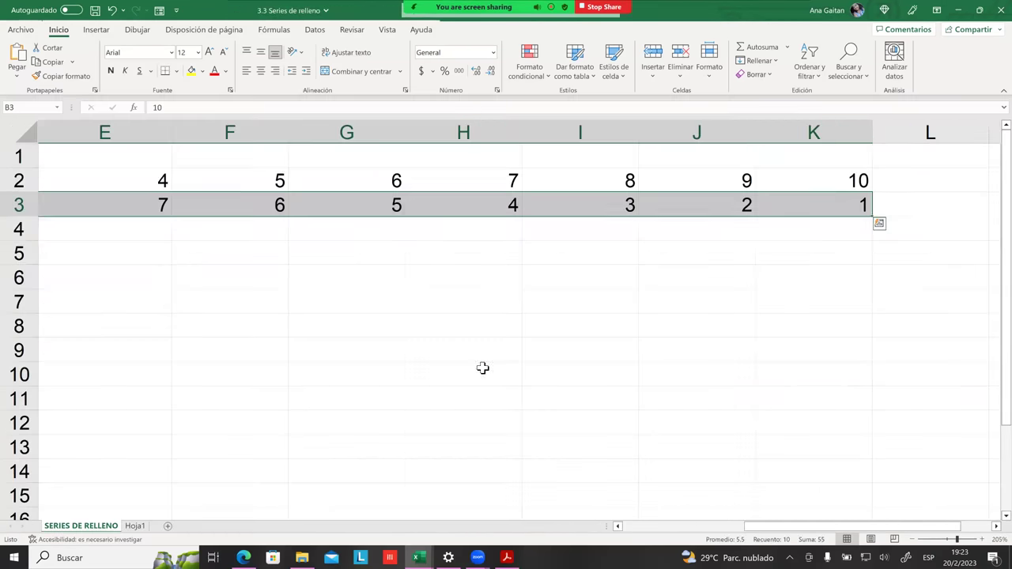
left_click(229, 423)
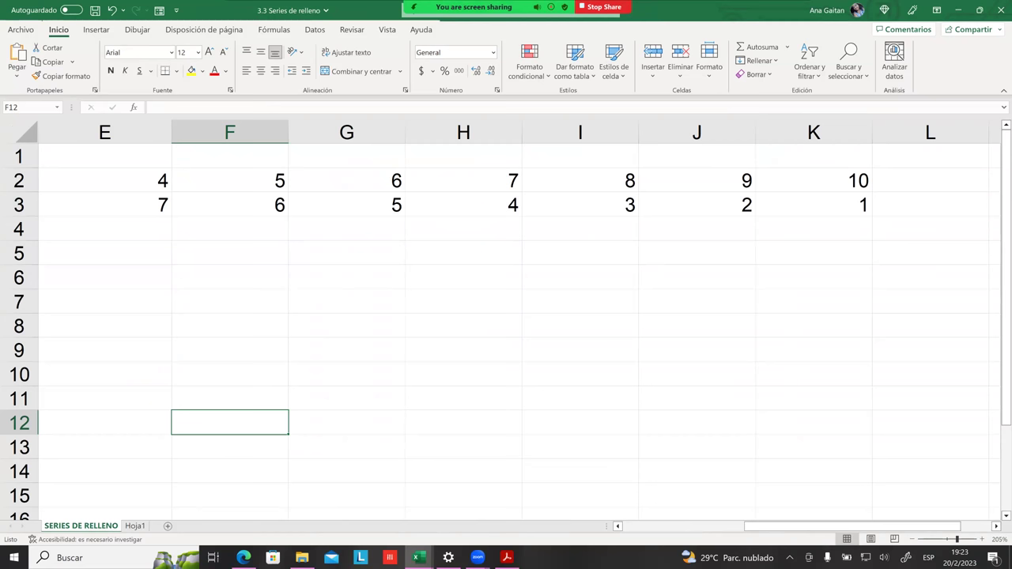
Step: Enter trial starting values 10 in B4 and 8 in C4
scroll(250, 183, "left", 4)
left_click(250, 183)
left_click(245, 238)
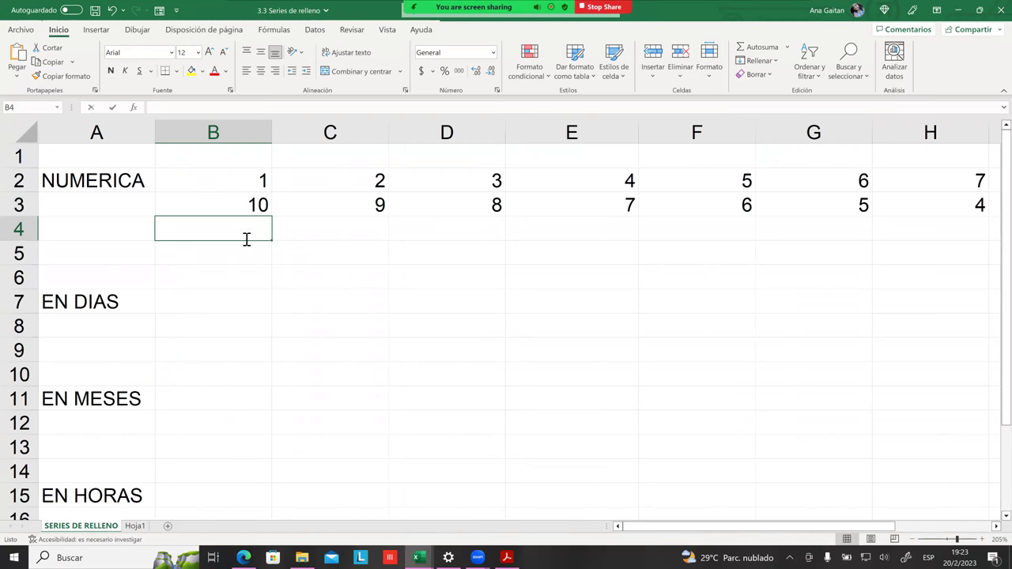
type("1")
key("BackSpace")
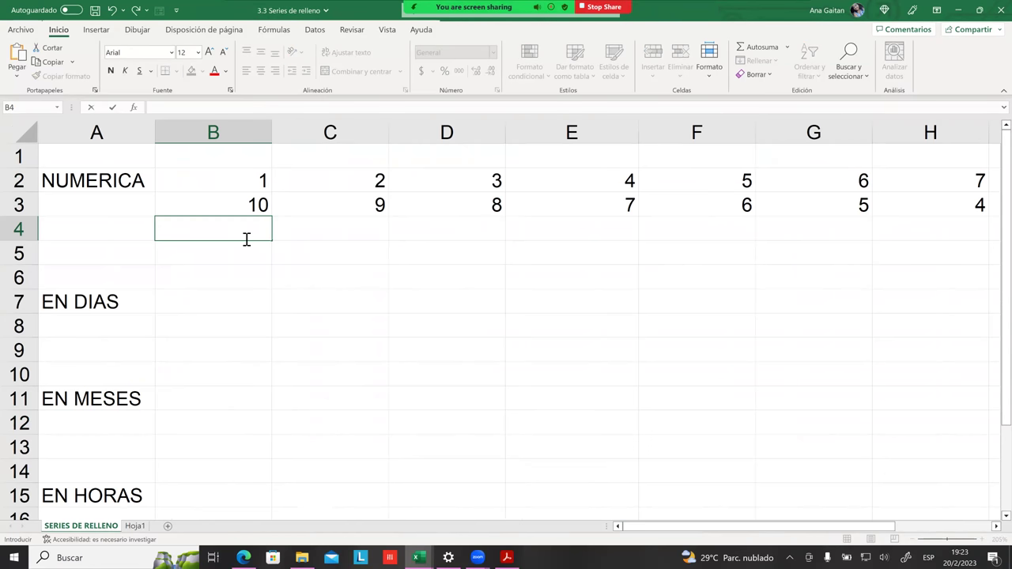
type("9")
key("BackSpace")
type("0")
key("Tab")
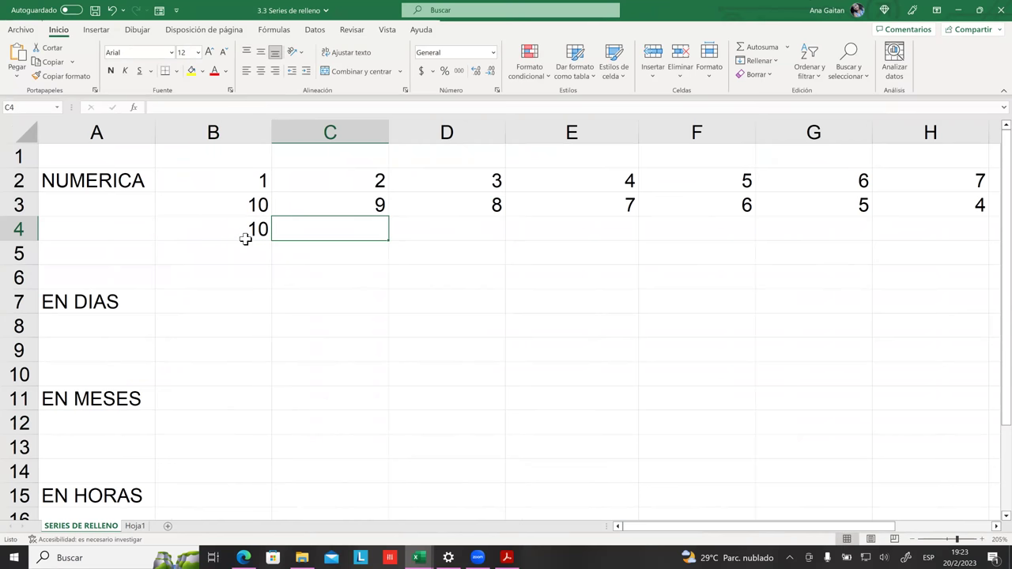
type("8")
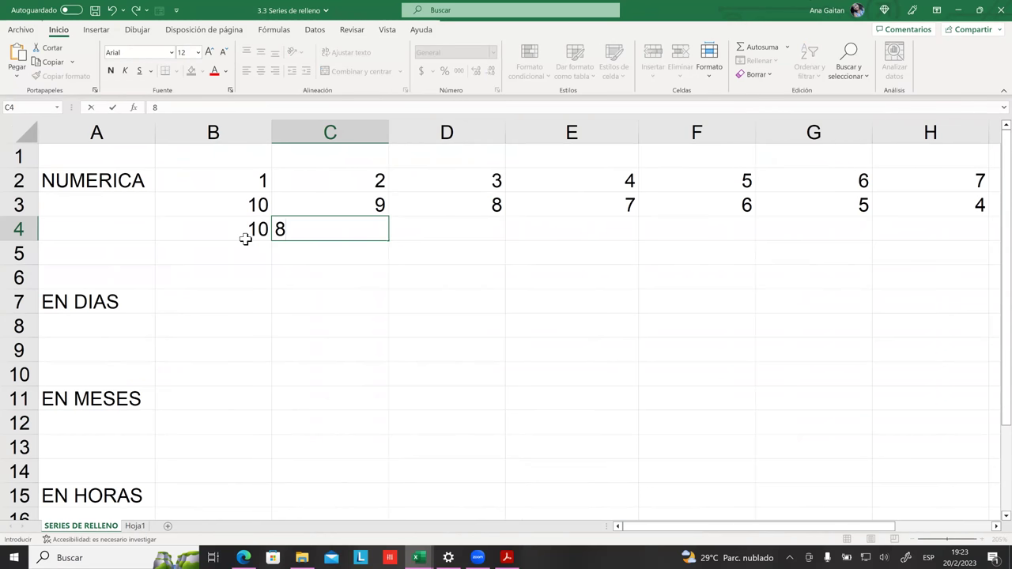
key("Tab")
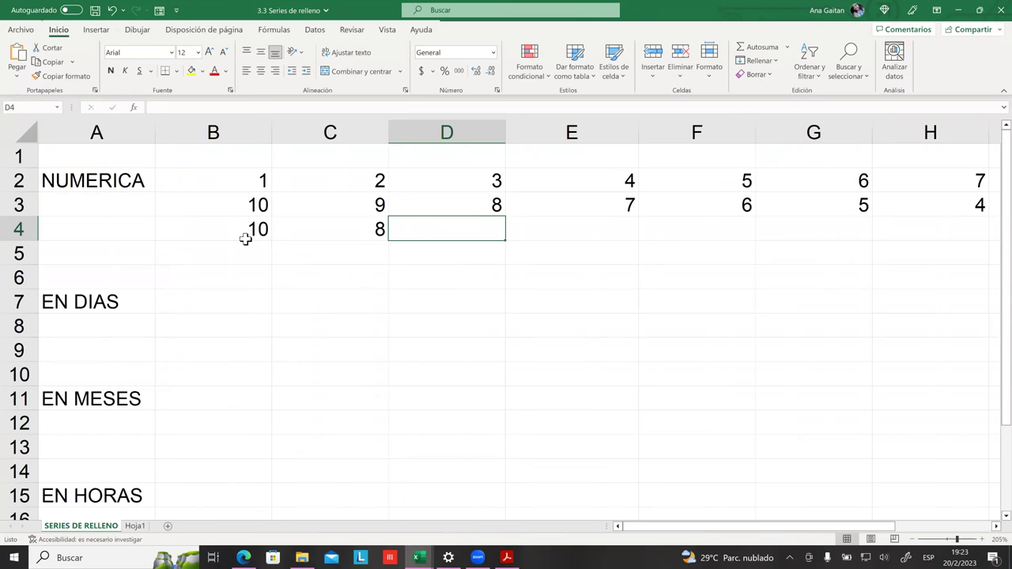
Step: Clear the trial values from B4 and C4
left_click(250, 230)
key("BackSpace")
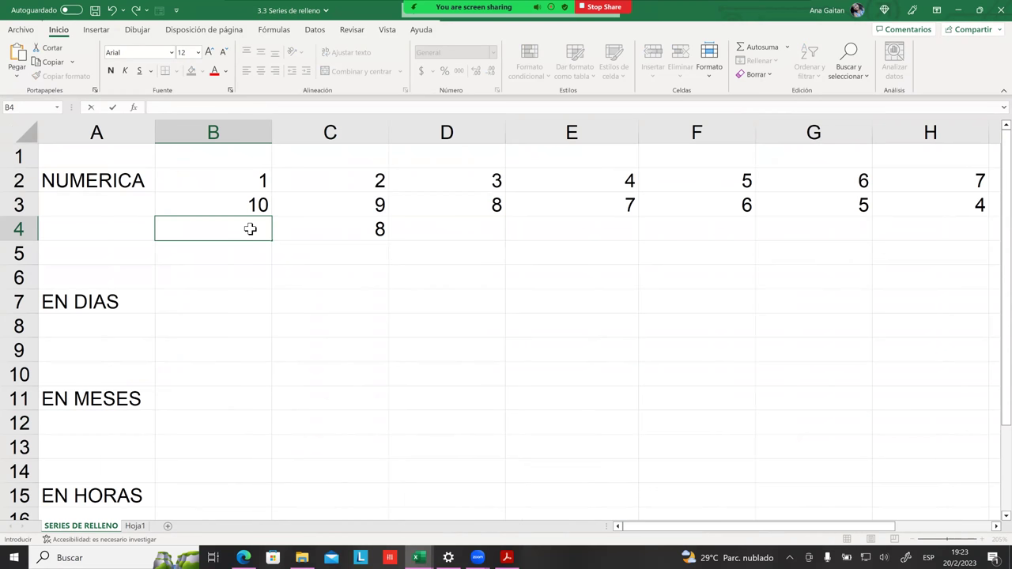
key("Tab")
key("BackSpace")
left_click(314, 287)
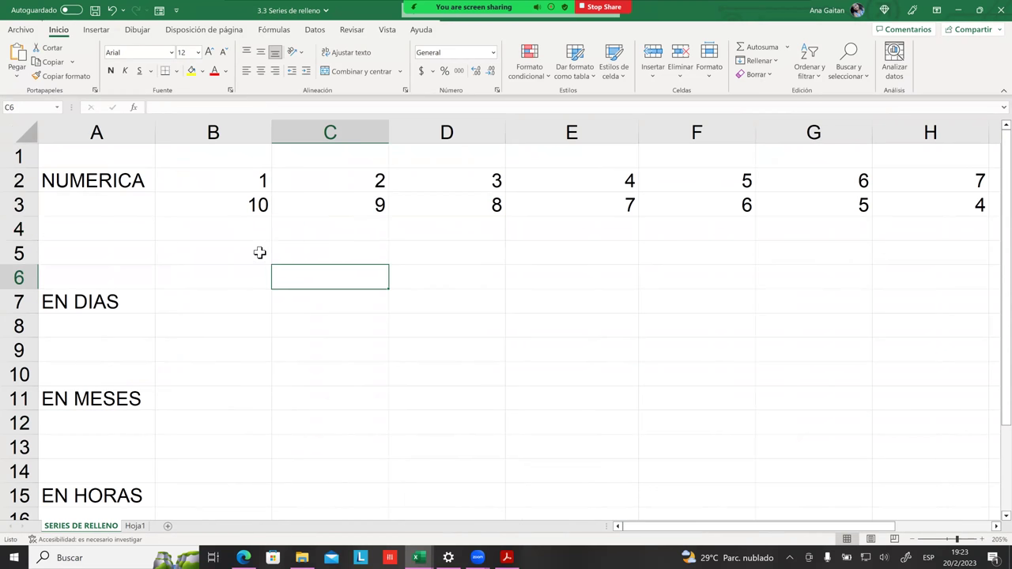
left_click(239, 227)
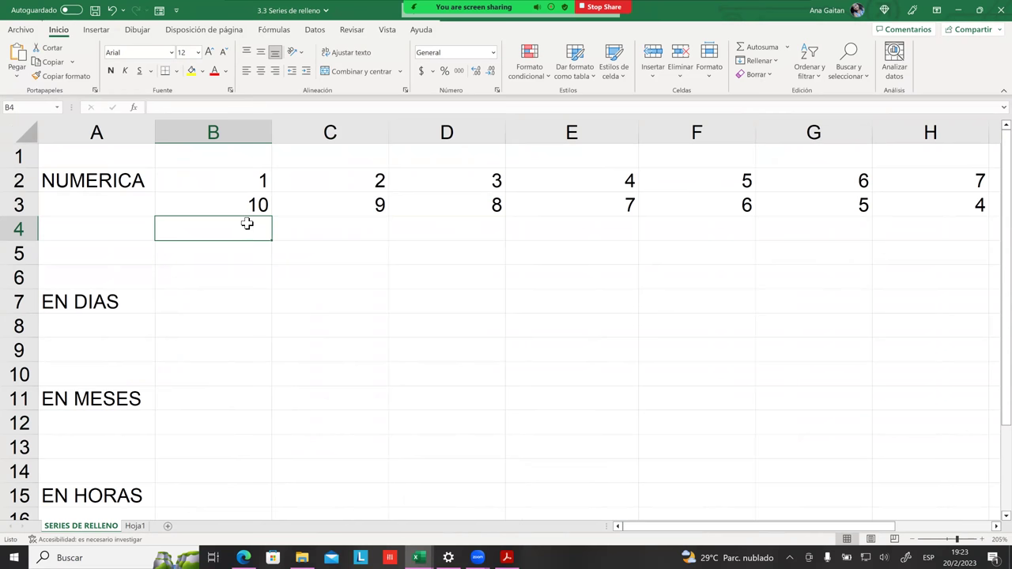
left_click(263, 246)
Step: Enter 0 in B4 and 2 in C4, then fill the even series to 14 in I4
left_click(246, 229)
type("2")
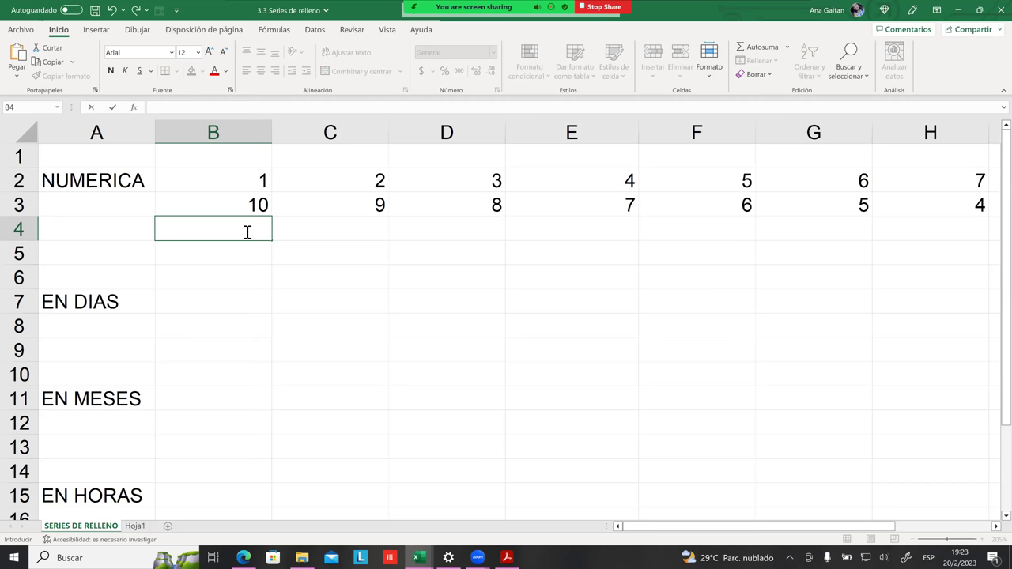
type("0")
key("Tab")
type("2")
key("Tab")
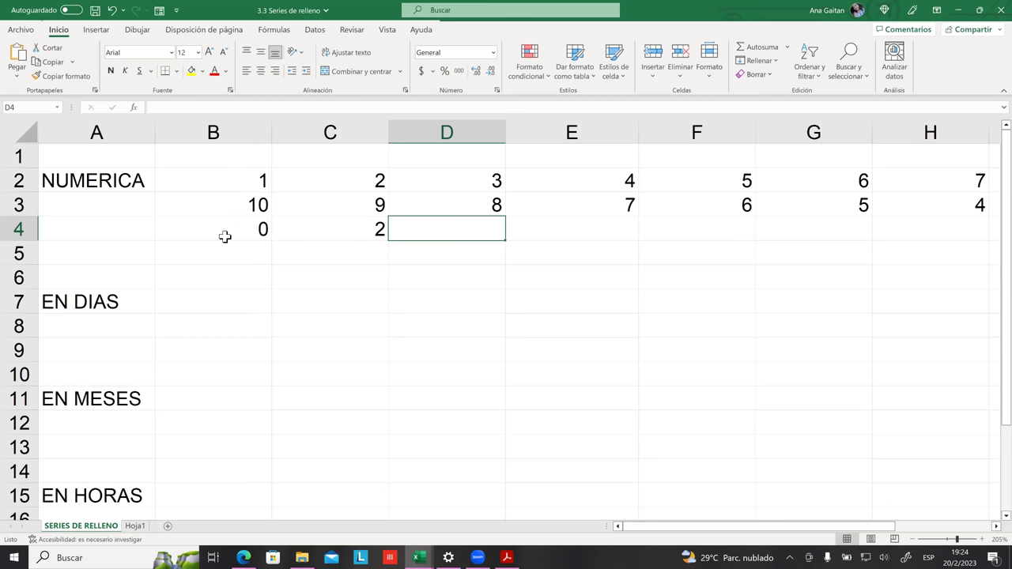
left_click_drag(238, 229, 588, 228)
left_click_drag(650, 235, 989, 237)
left_click(930, 277)
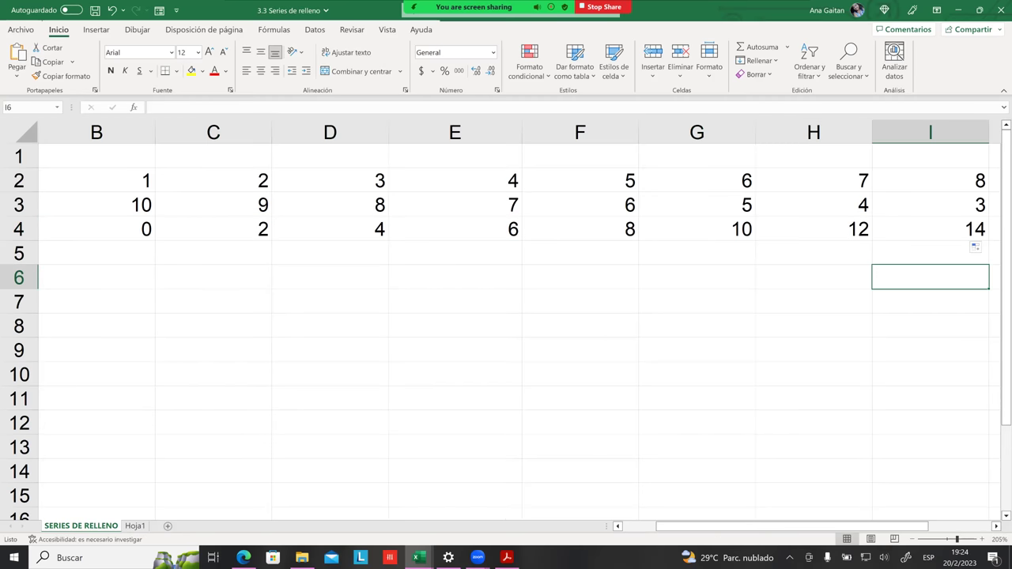
left_click(144, 234)
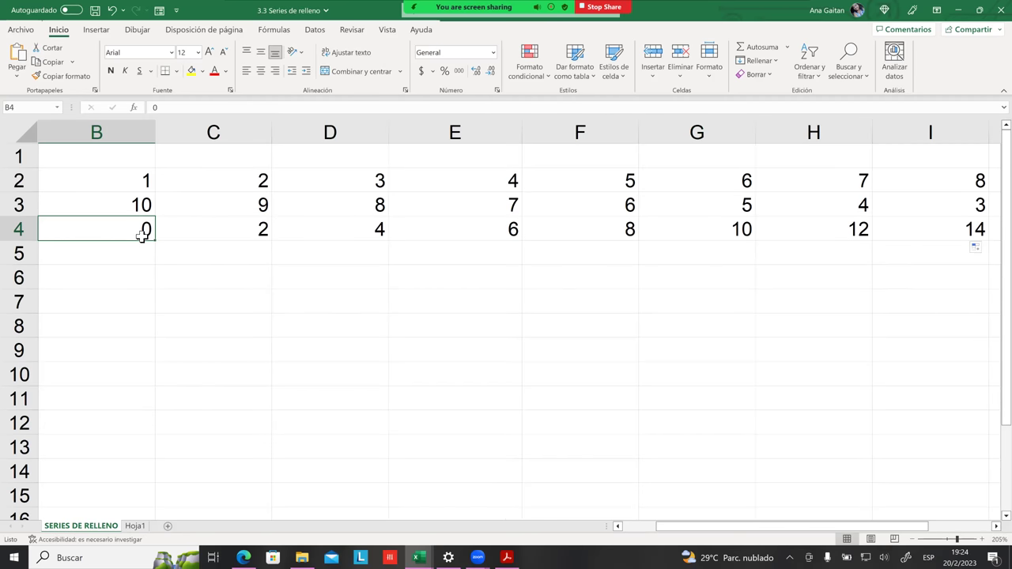
Step: Enter 2 and 4 in B5:C5 and fill row 5 up to 14
left_click(147, 247)
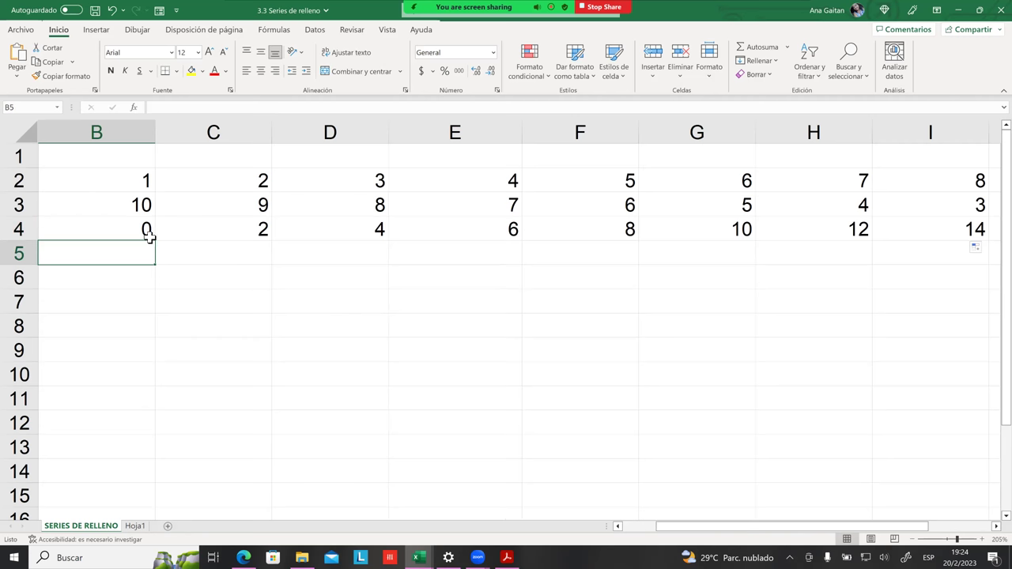
type("2")
key("Tab")
type("4")
key("Tab")
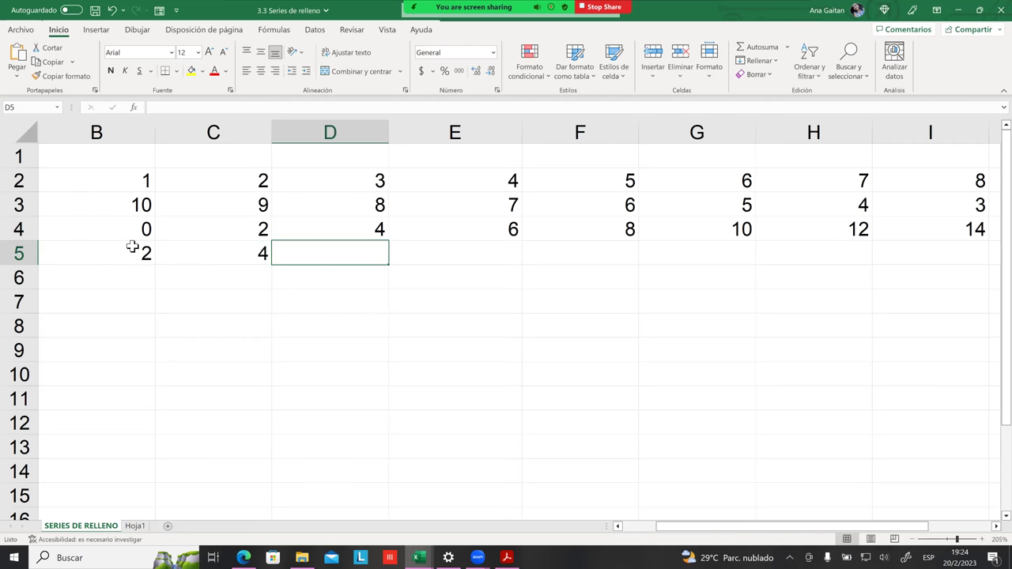
left_click_drag(128, 239, 868, 267)
left_click(151, 253)
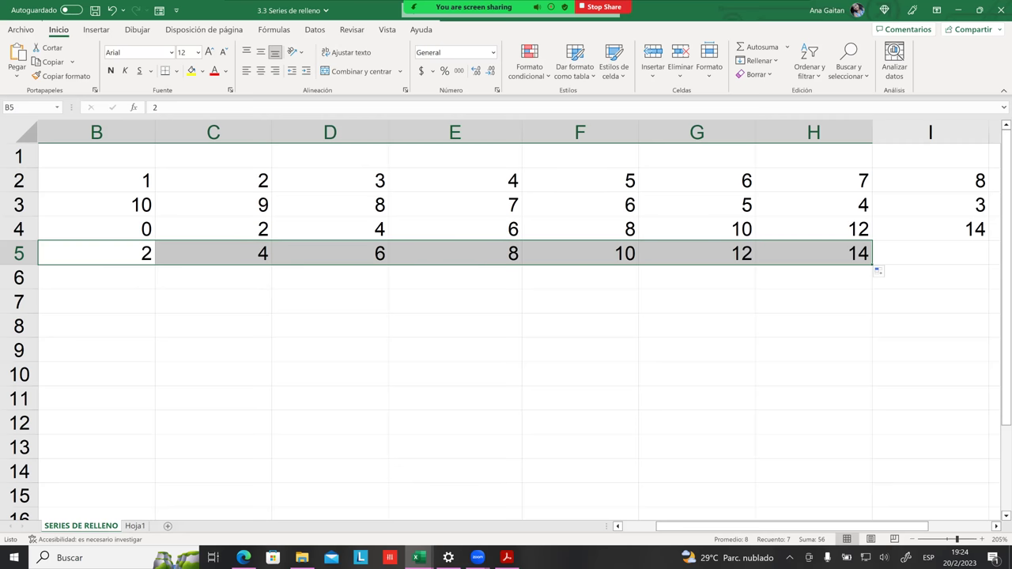
left_click(926, 301)
Step: Enter 3 and 6 in B6:C6 and fill multiples of three to 21 in H6
left_click(118, 278)
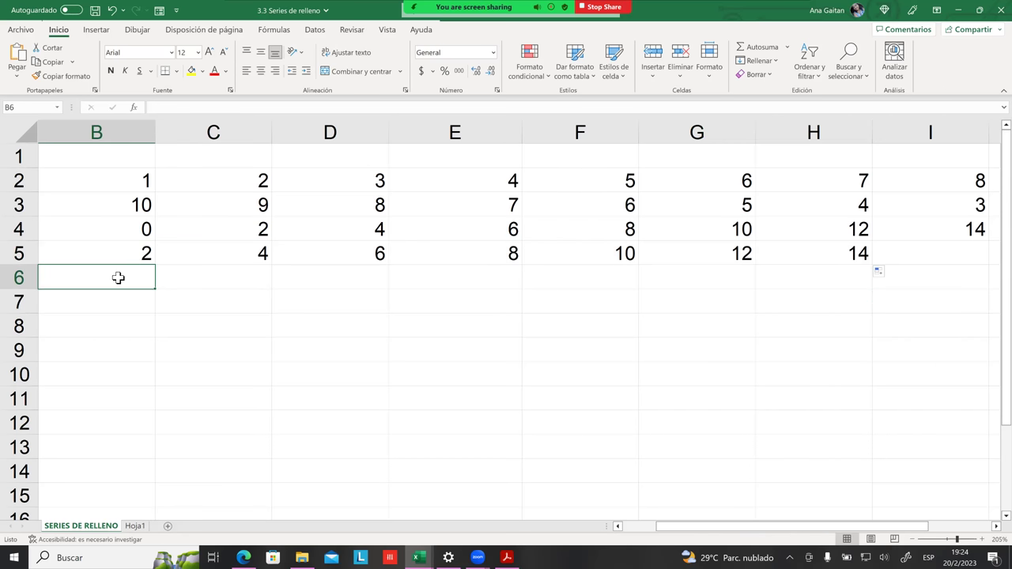
type("3")
key("Tab")
type("6")
key("Tab")
left_click_drag(118, 278, 242, 279)
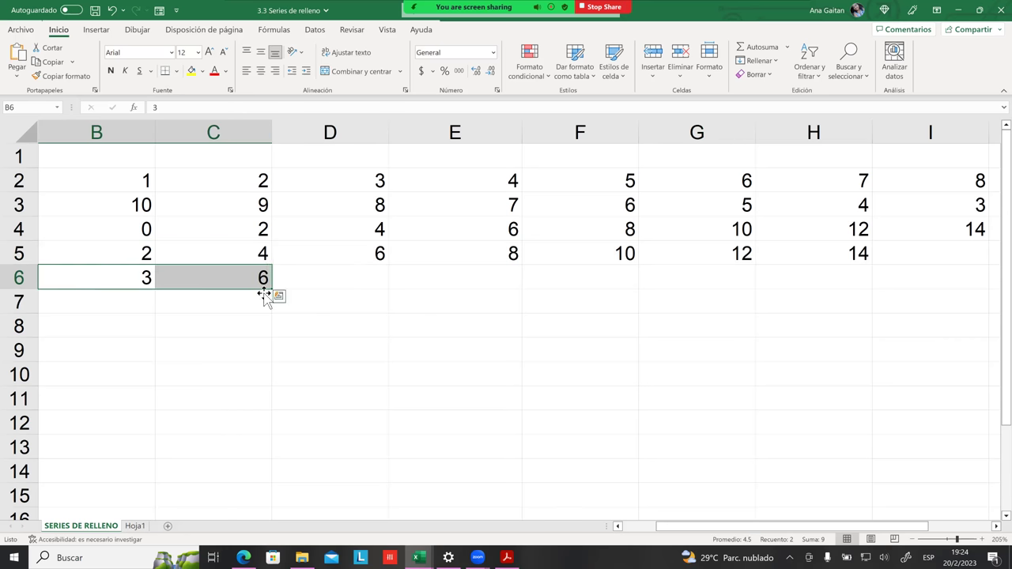
left_click_drag(307, 294, 758, 296)
left_click(664, 367)
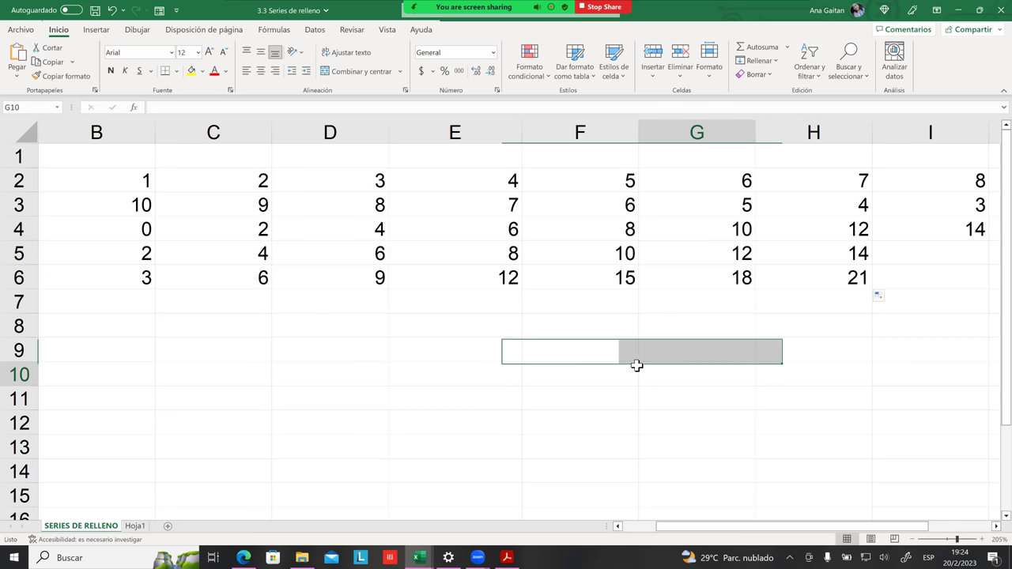
left_click(136, 303)
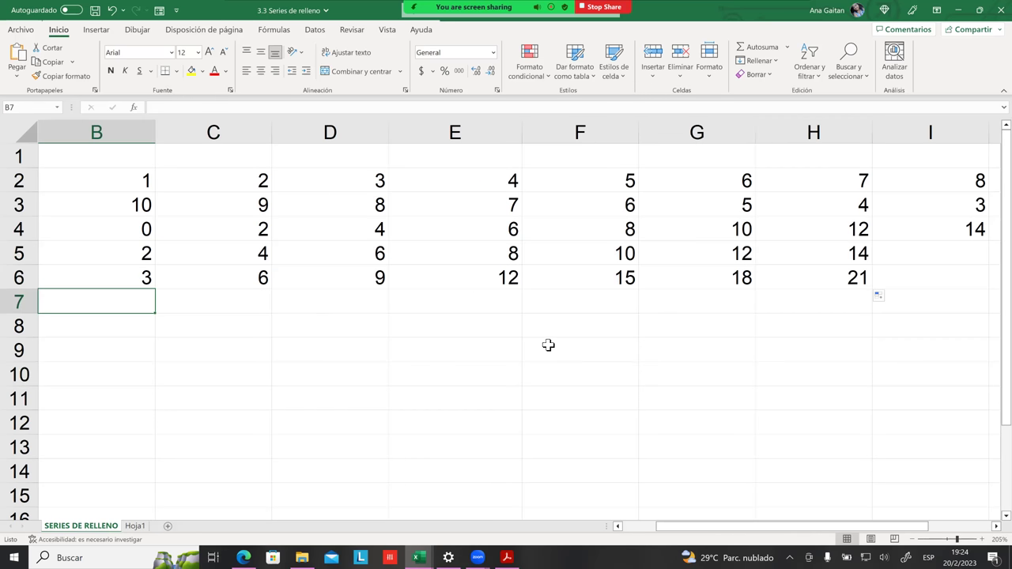
Step: Enter 100 in B7 and 95 in C7, then select the pair
type("100")
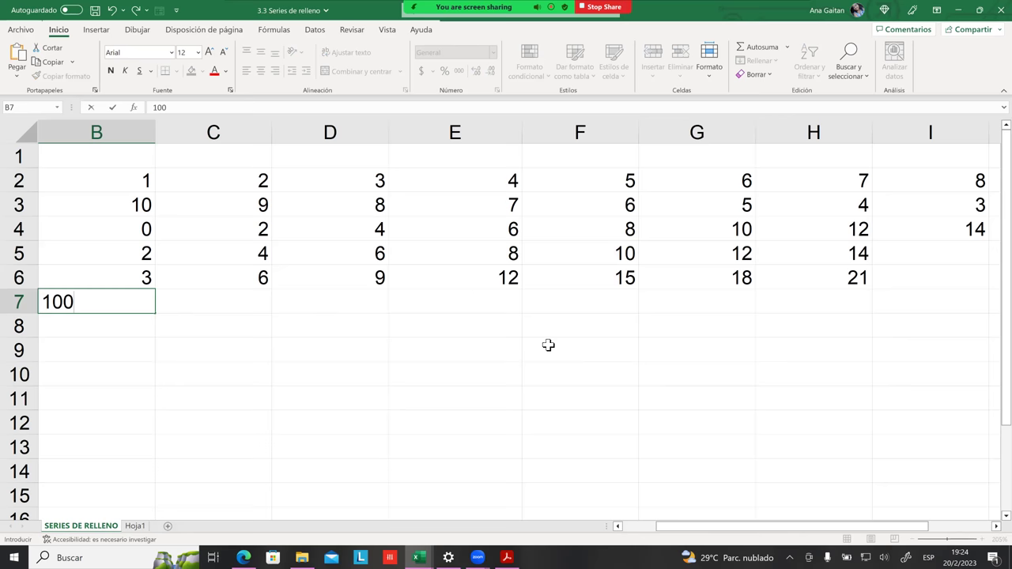
left_click(503, 342)
left_click(224, 303)
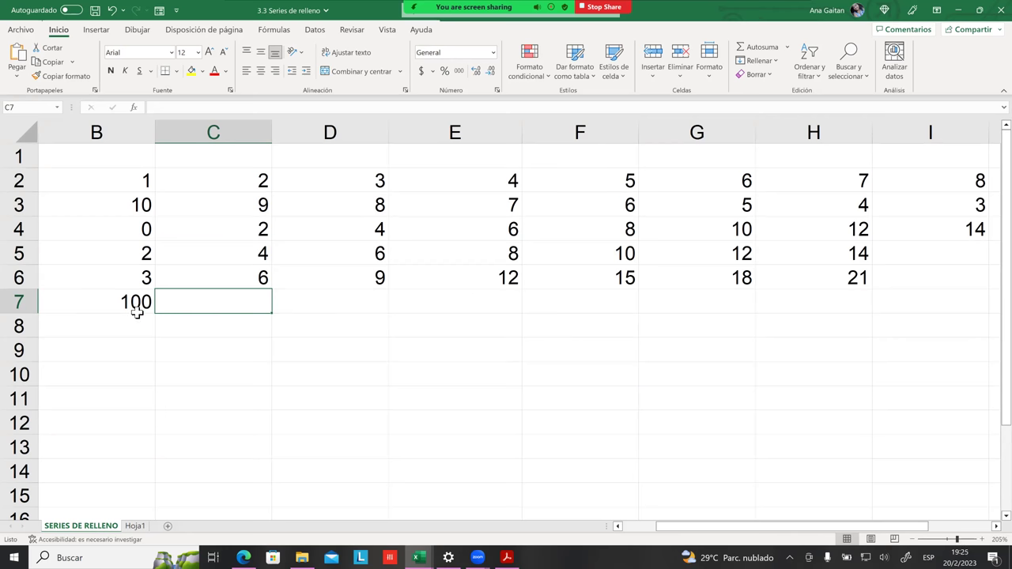
left_click(140, 312)
left_click(187, 309)
type("95")
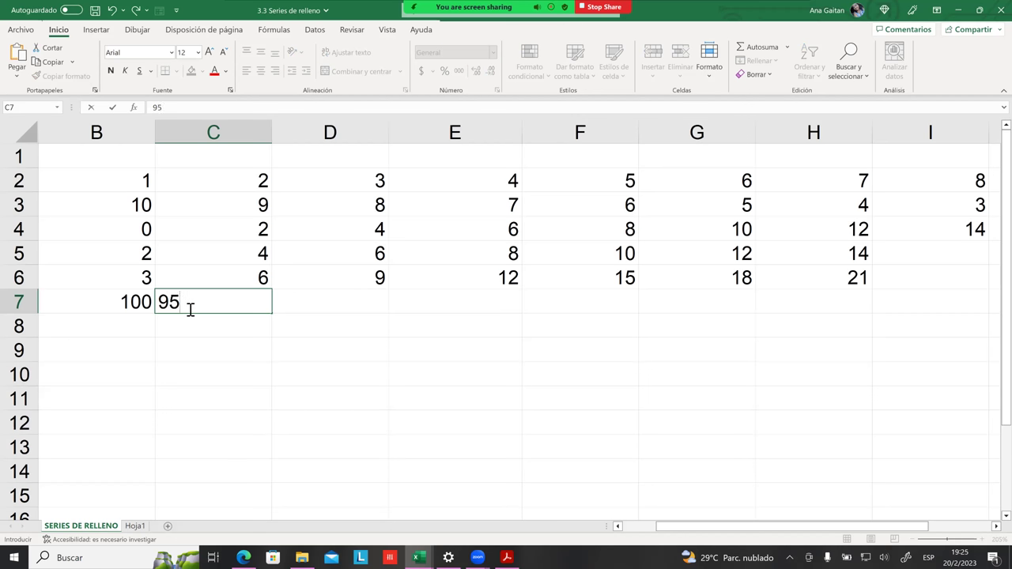
key("Return")
left_click_drag(142, 305, 216, 303)
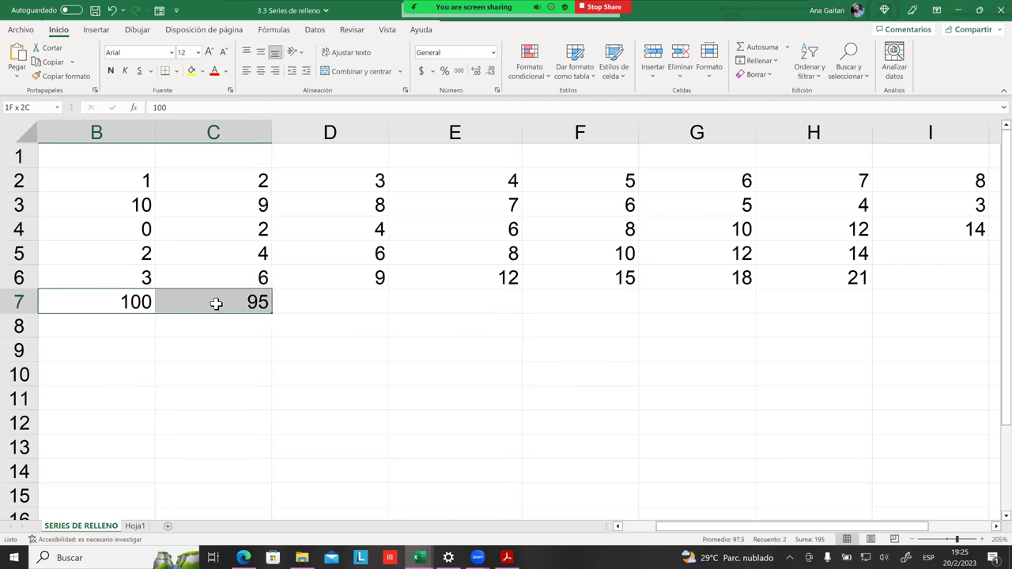
left_click(279, 320)
Step: Fill row 7 downward in steps of 5 until it reaches 0 in V7
left_click_drag(273, 315, 790, 317)
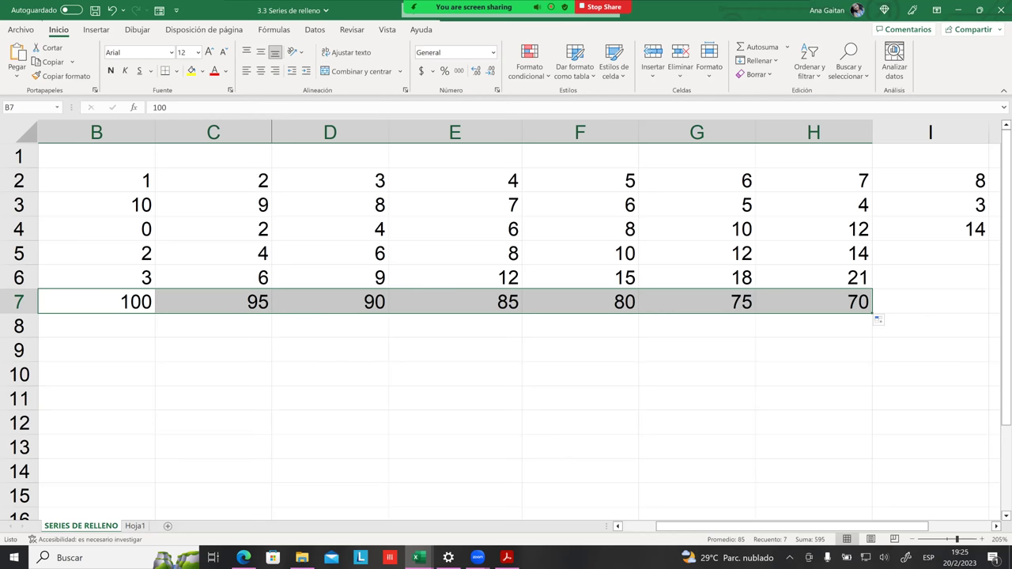
left_click_drag(873, 314, 981, 318)
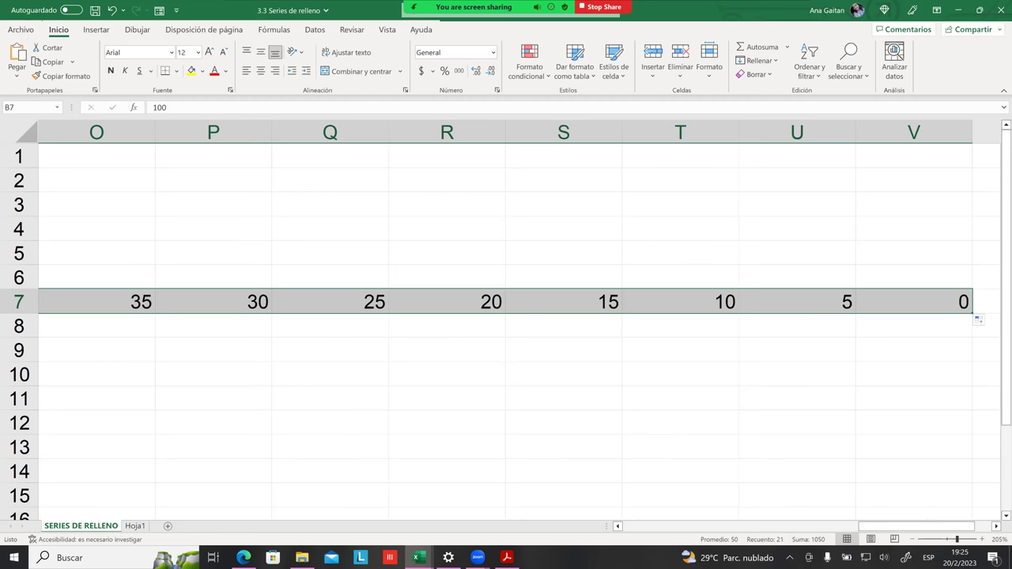
left_click(915, 351)
left_click(914, 301)
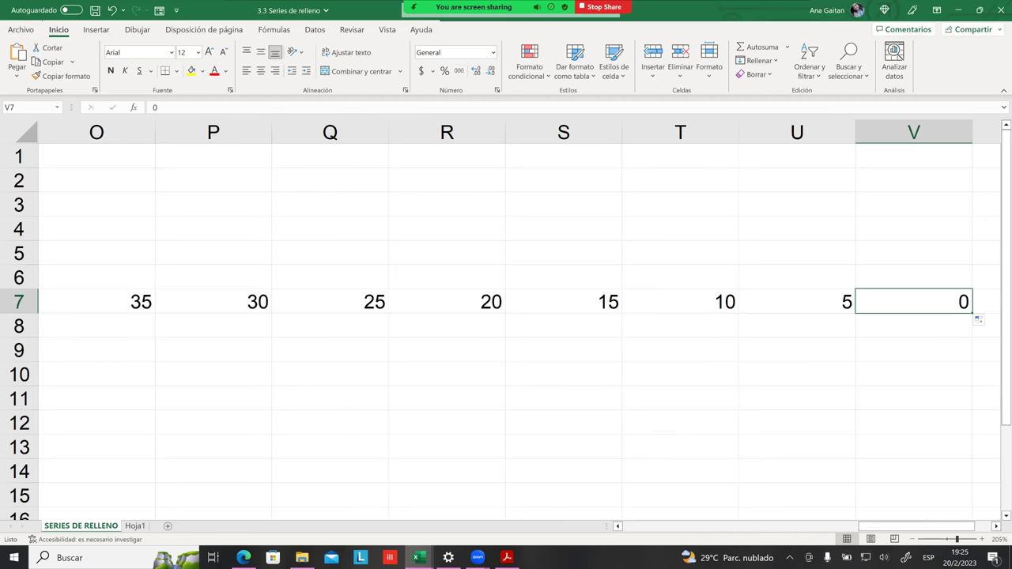
Step: Step along row 7 to verify the descending values near the end
key("ctrl+Left")
key("Right")
key("Right")
key("Right")
key("Right")
key("Right")
key("Right")
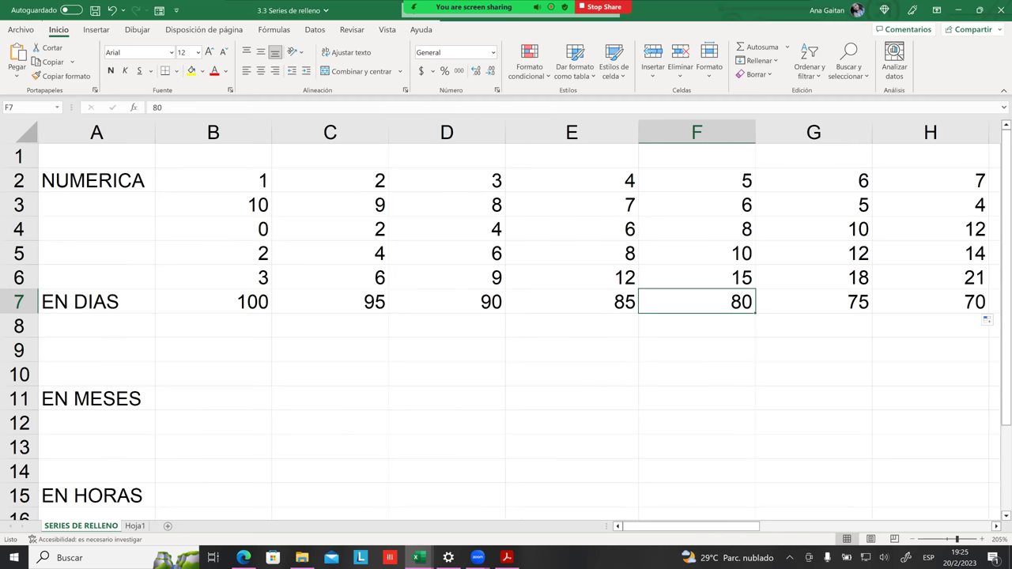
key("Right")
key("Right")
key("Right")
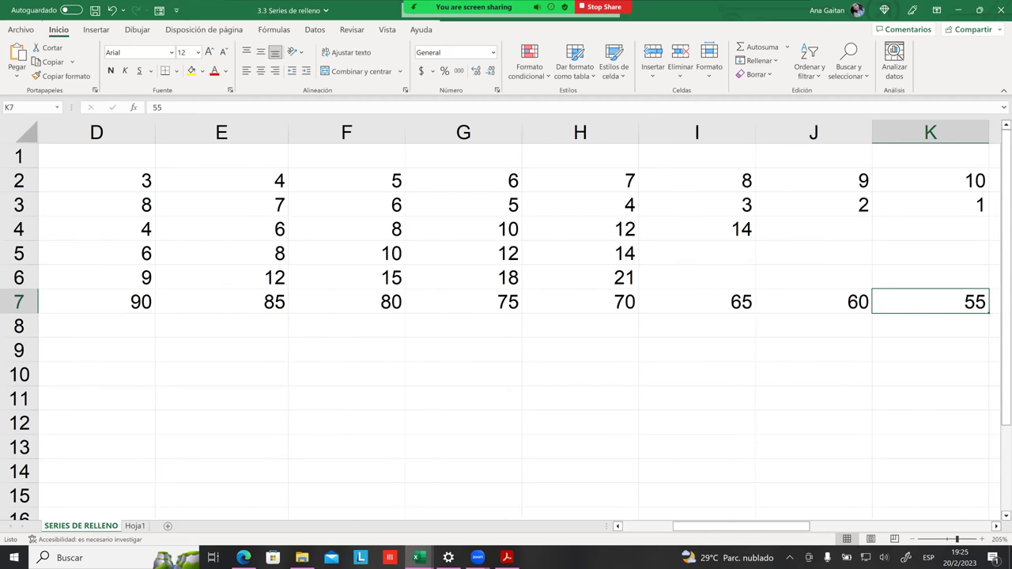
key("Right")
key("Right")
key("Right")
key("Right")
key("Right")
key("Right")
key("Right")
key("Right")
key("Right")
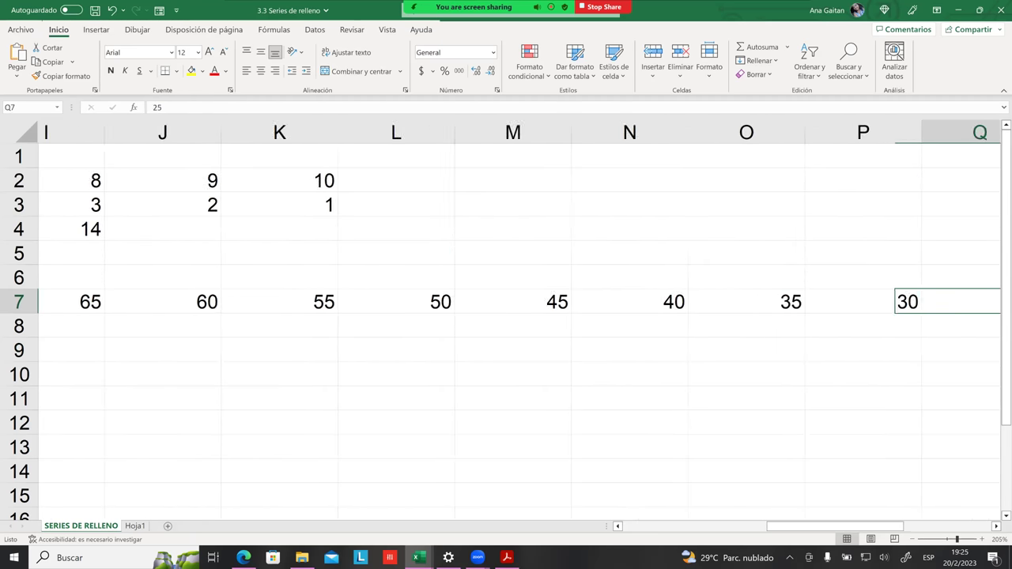
key("Right")
key("Right")
key("Right")
key("Right")
key("Right")
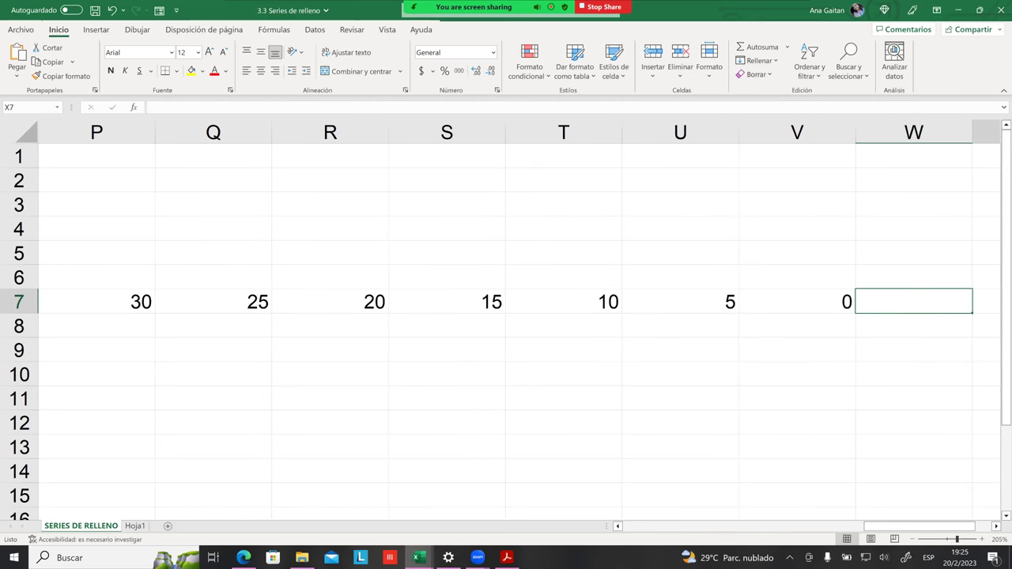
key("Right")
key("Right")
key("Left")
key("Left")
key("Left")
key("Left")
key("Left")
key("Left")
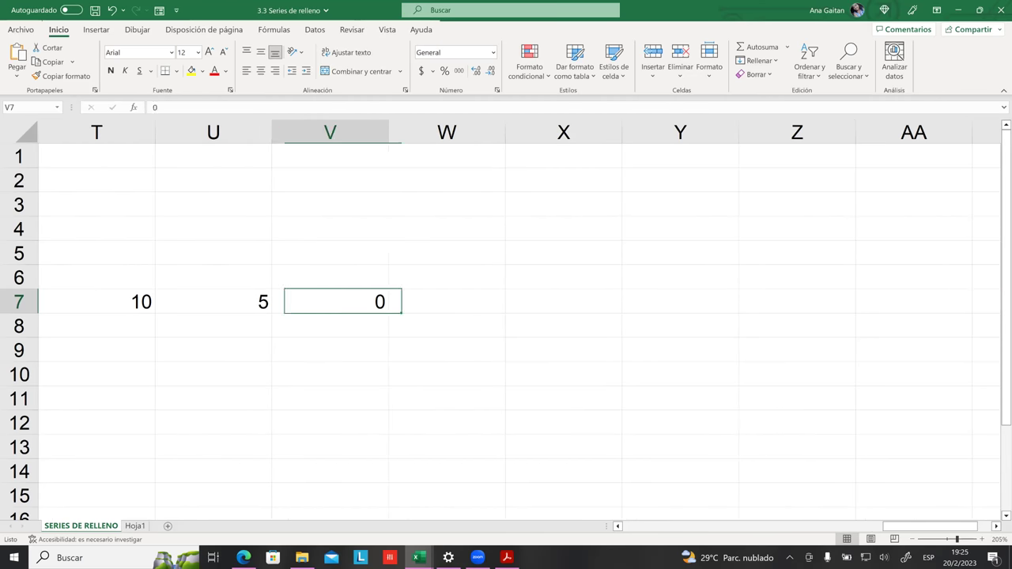
key("Left")
key("Left")
key("Left")
key("Left")
key("Left")
key("Left")
key("Left")
key("Left")
key("Left")
key("Left")
key("Left")
key("Left")
key("Left")
key("Left")
key("Left")
key("Left")
key("Left")
key("Left")
key("Left")
key("Left")
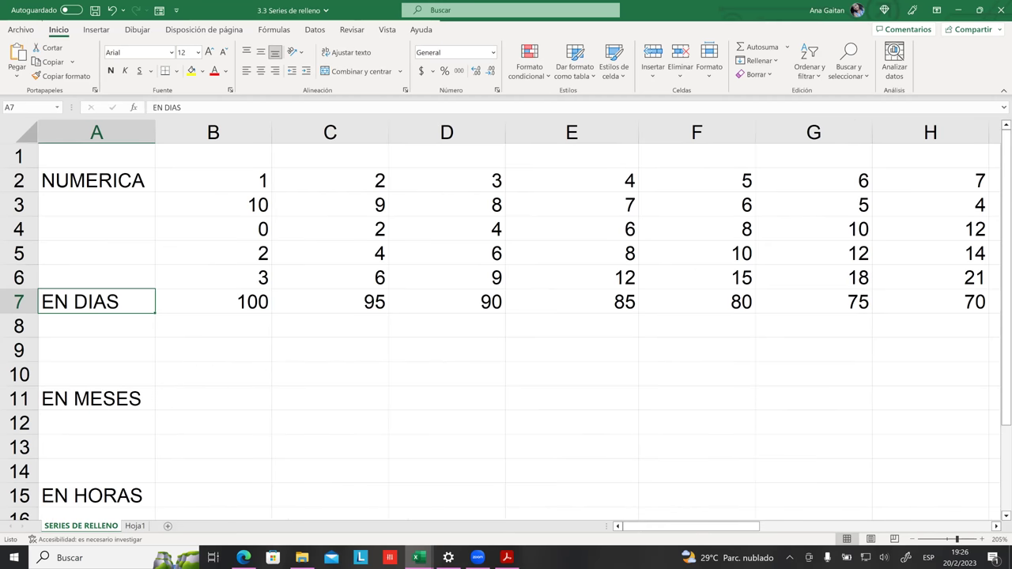
Step: Enter 25 in B8 and 50 in C8 as the series start
left_click(266, 326)
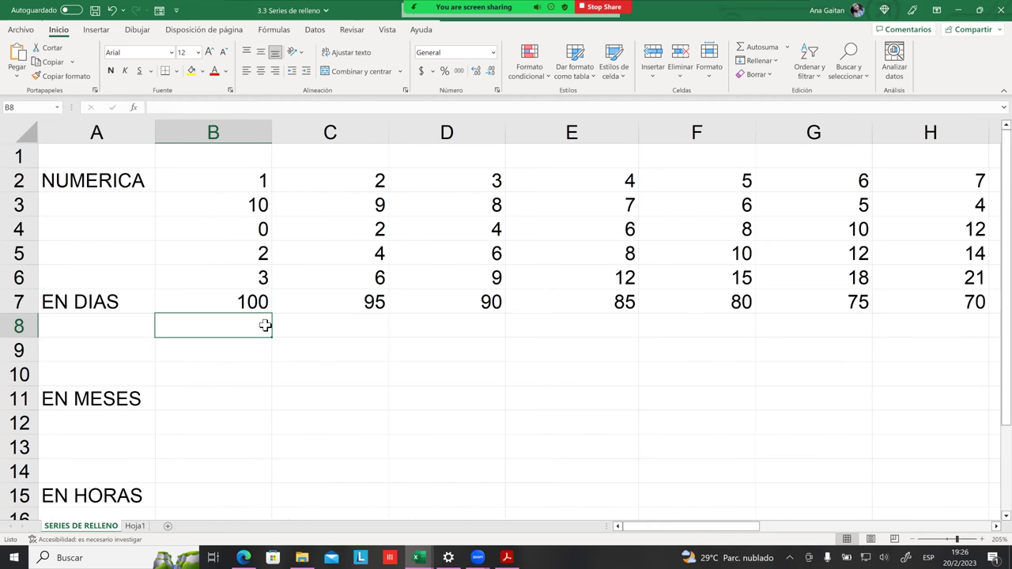
type("20")
key("Tab")
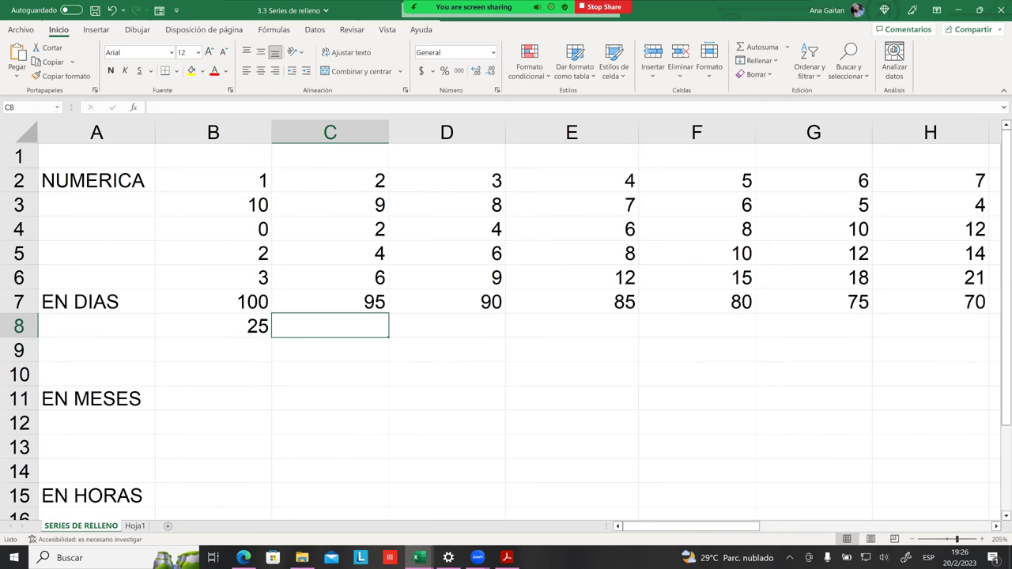
type("50")
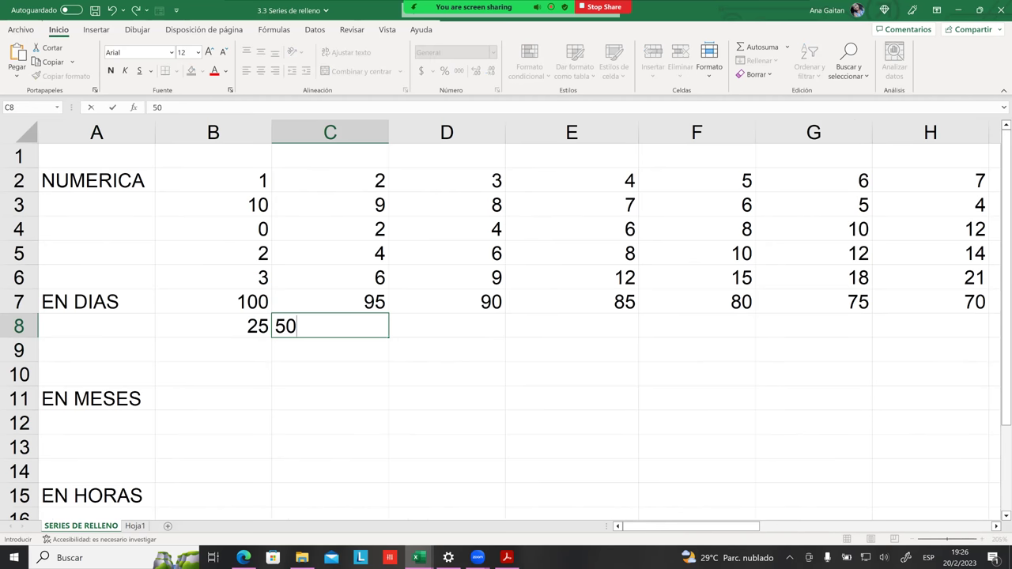
key("Tab")
key("Down")
key("Down")
key("Down")
key("Down")
key("Down")
Step: Extend the row 8 series in steps of 25 up to 375 in column P
left_click_drag(268, 326, 850, 339)
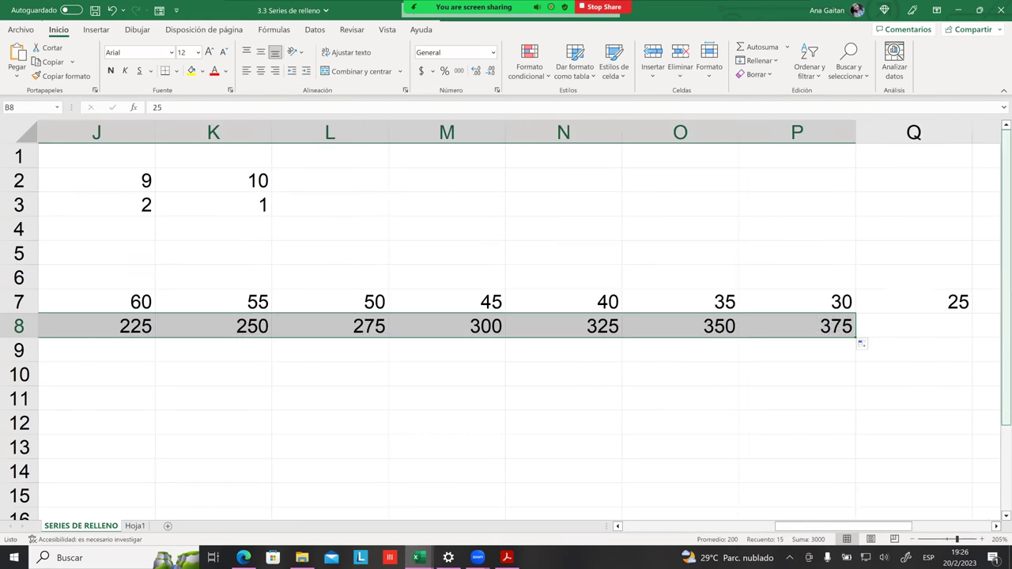
left_click(797, 422)
left_click_drag(844, 526, 690, 526)
left_click(384, 369)
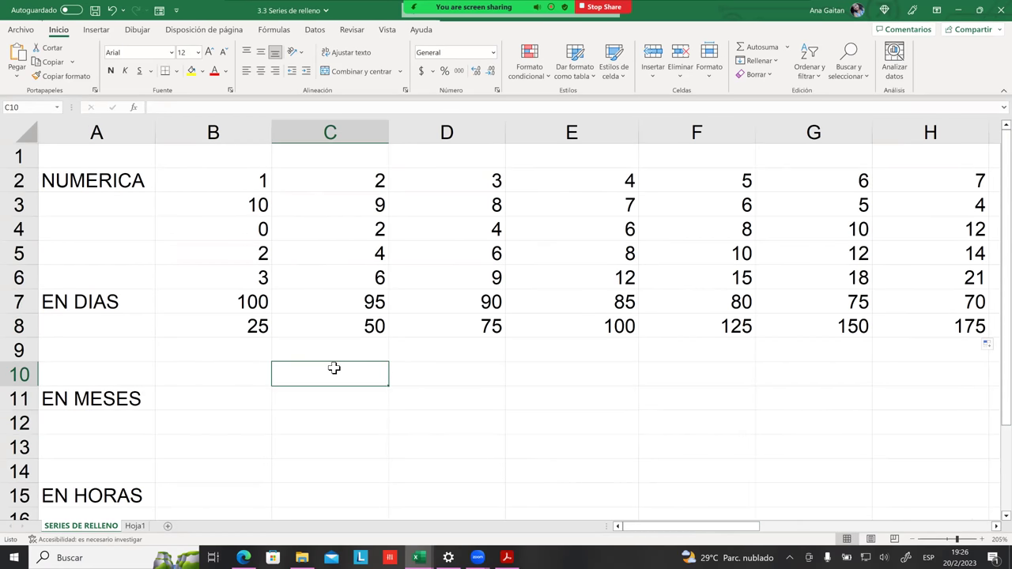
left_click_drag(75, 311, 95, 424)
Step: Move the EN DIAS, EN MESES and EN HORAS labels from A7:A17 to start at A22
key("ctrl+c")
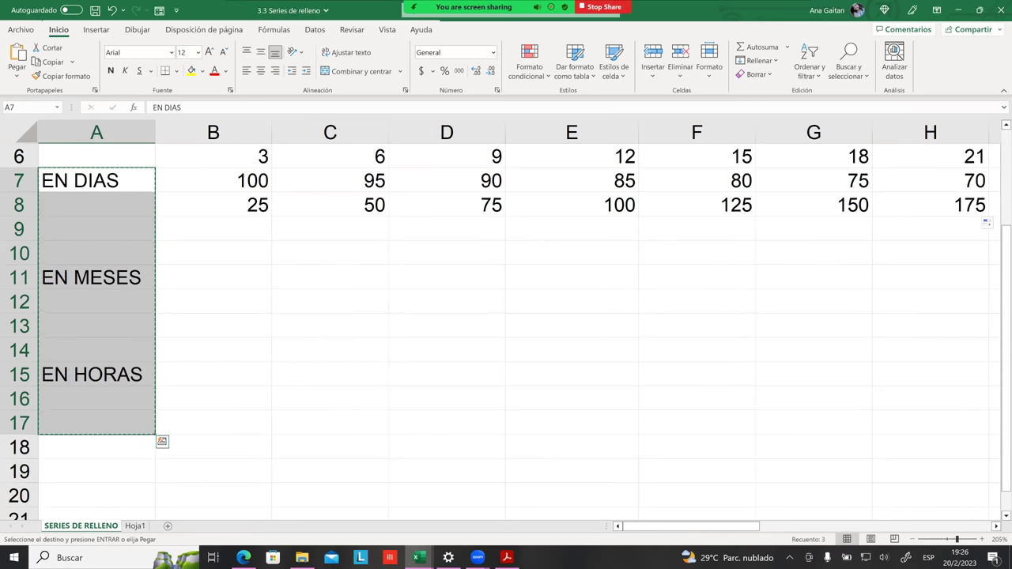
scroll(506, 316, "down", 2)
left_click(97, 399)
key("ctrl+v")
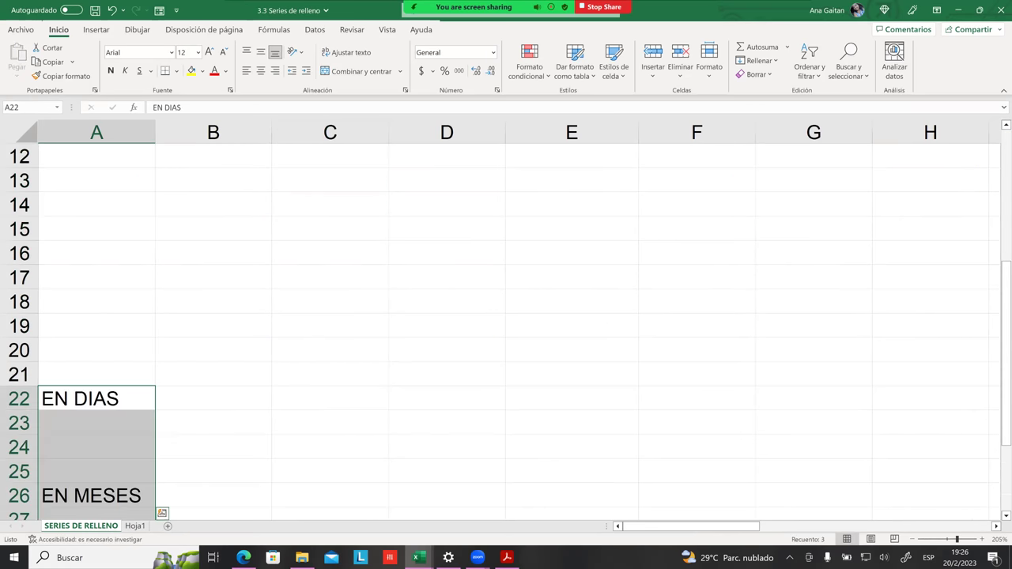
left_click(213, 399)
scroll(506, 316, "up", 4)
left_click(330, 399)
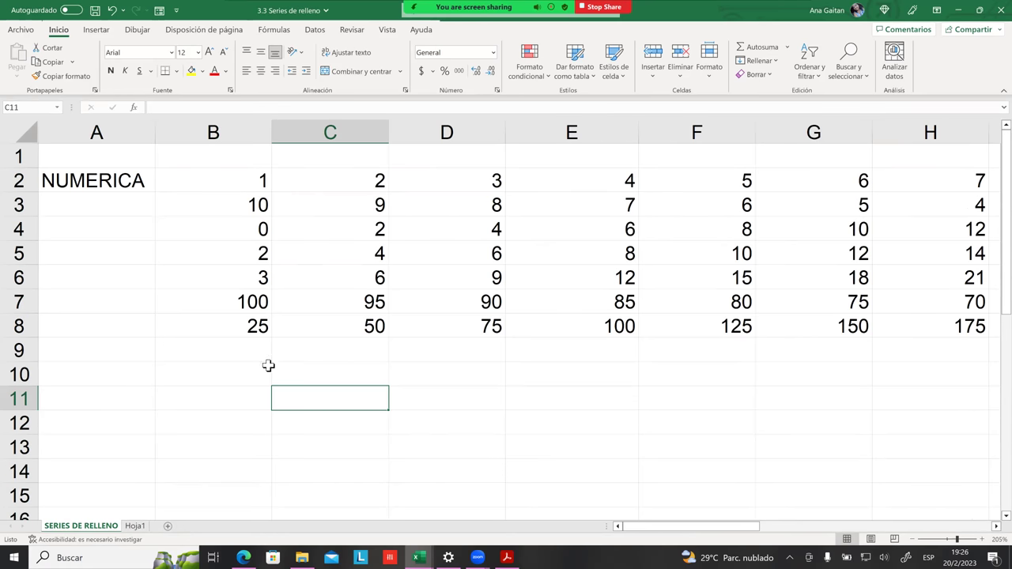
left_click(253, 355)
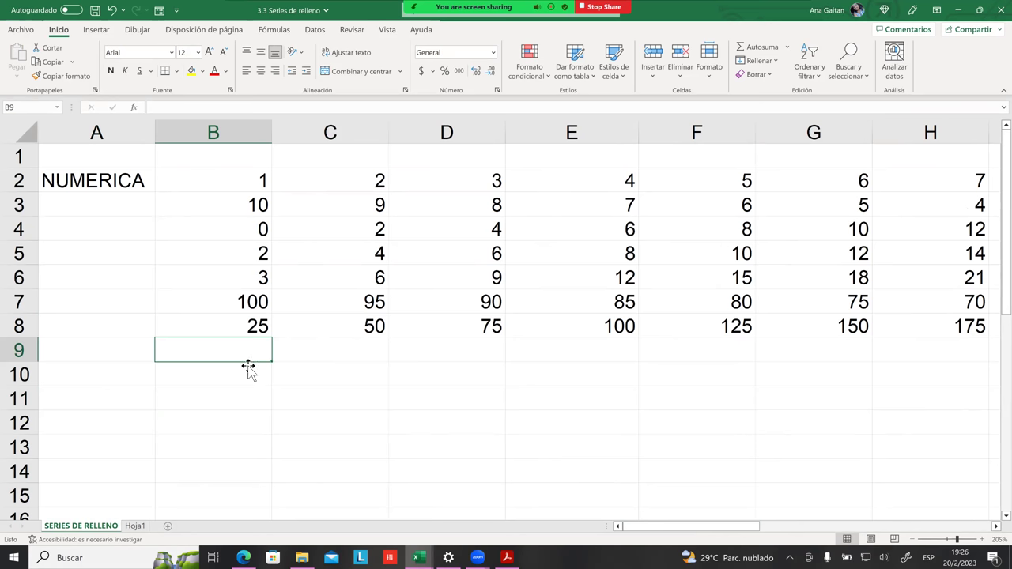
Step: Enter 100 in B9 and 125 in C9, then fill the series right to G9
type("100")
key("Tab")
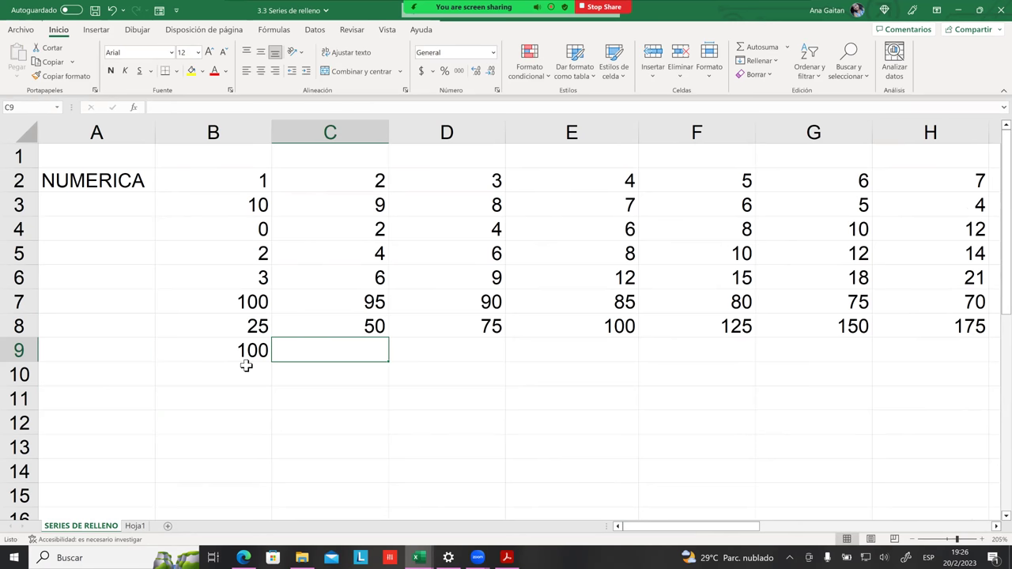
type("125")
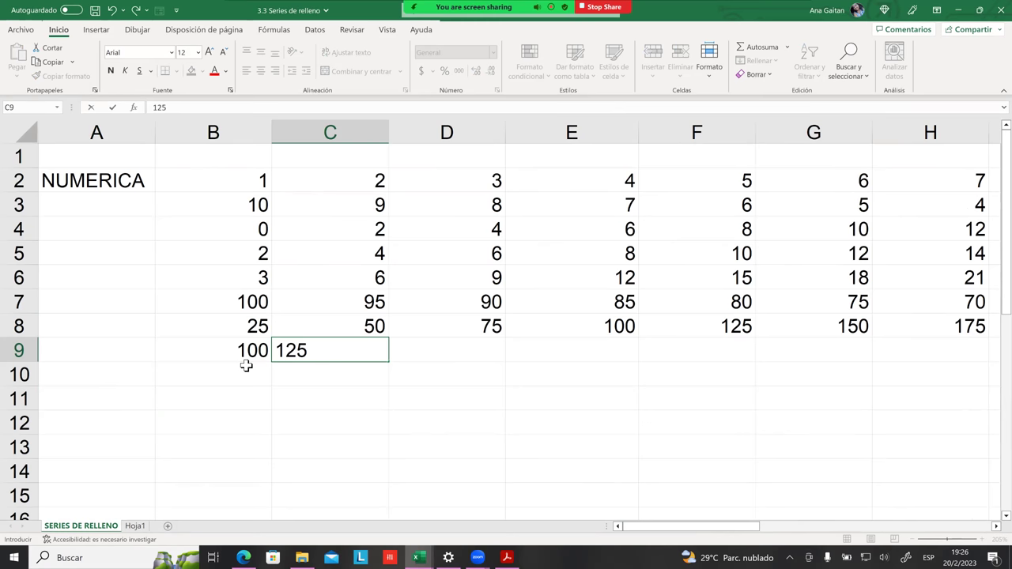
key("Tab")
left_click_drag(221, 355, 859, 368)
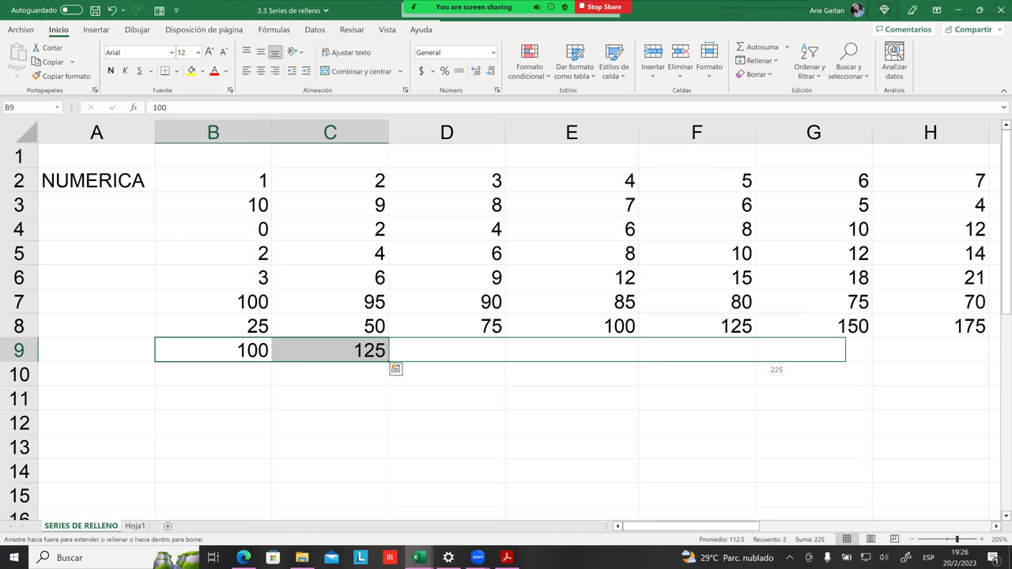
Step: Verify row 9 climbs by 25 from 100 in B9 to 225 in G9
left_click(362, 346)
left_click(225, 356)
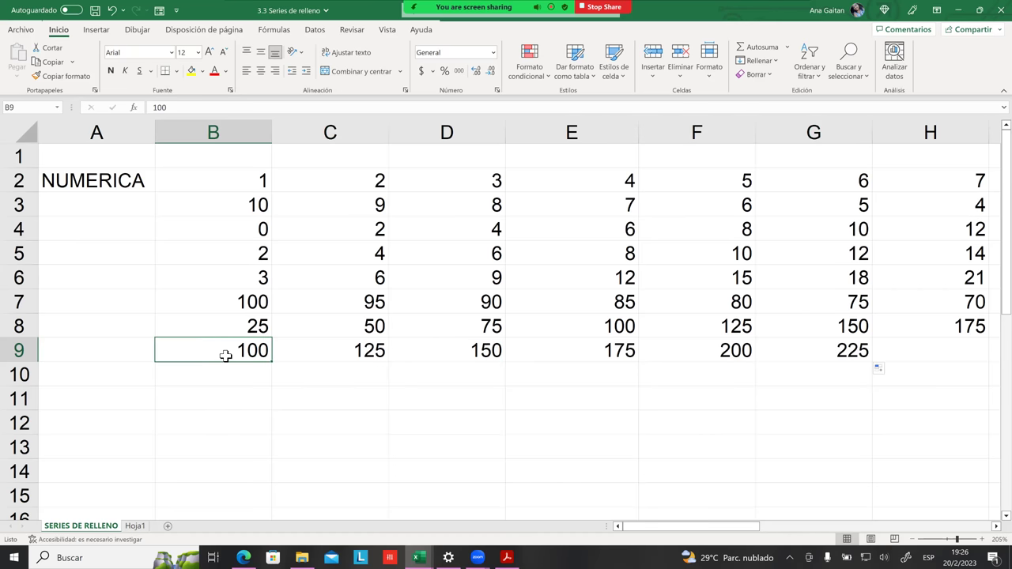
left_click(364, 354)
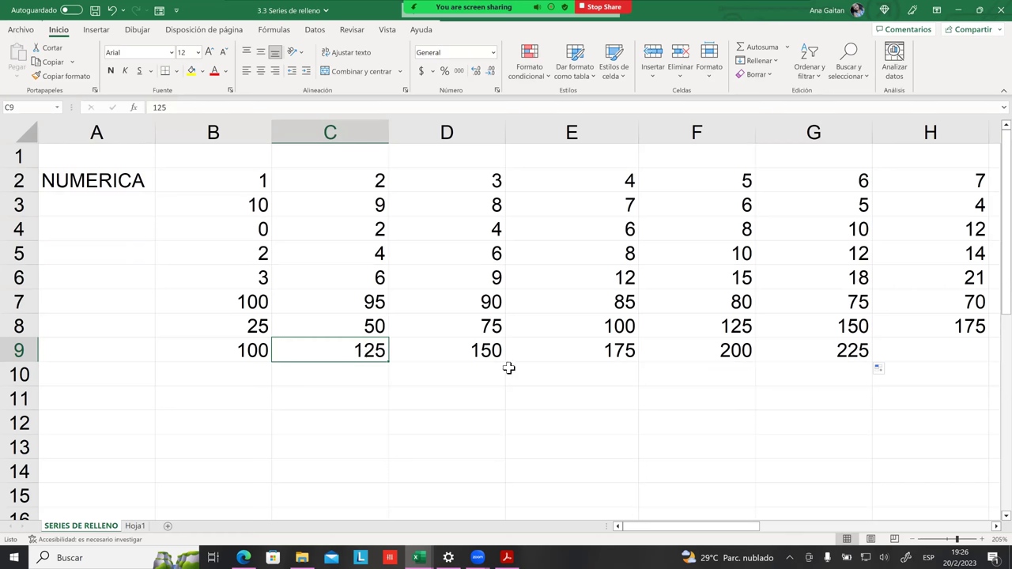
left_click(484, 354)
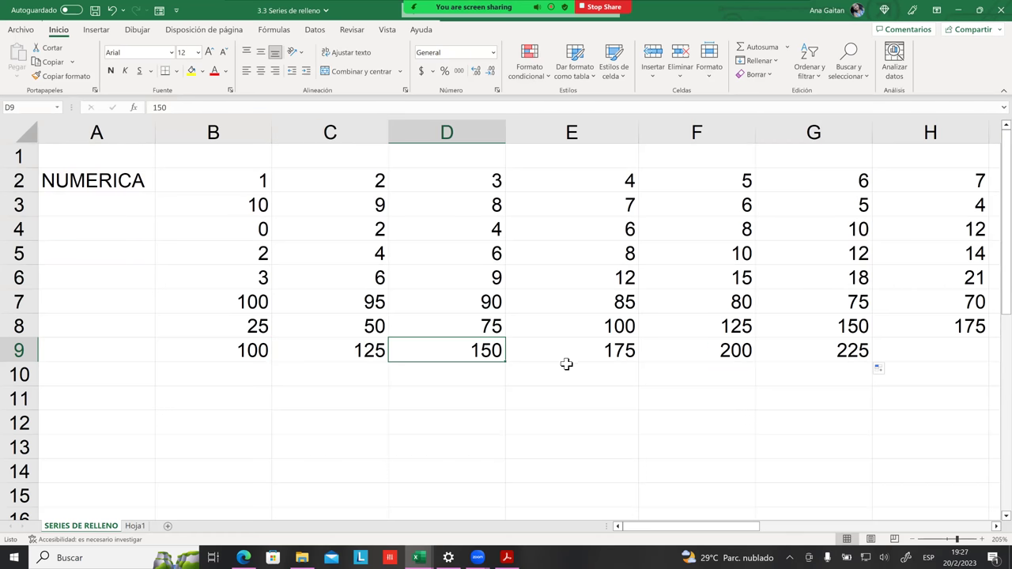
left_click(594, 353)
key("Right")
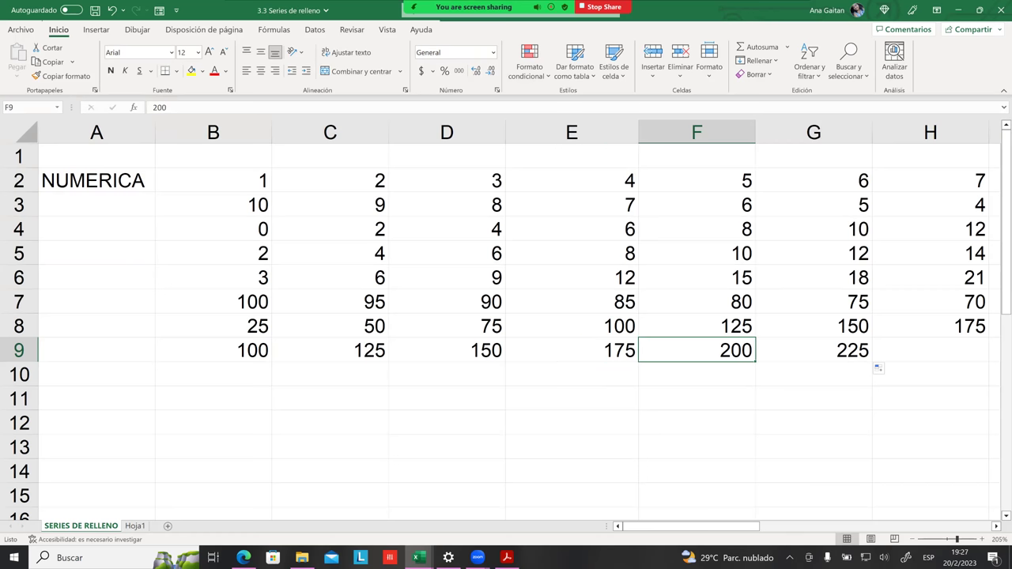
left_click(814, 350)
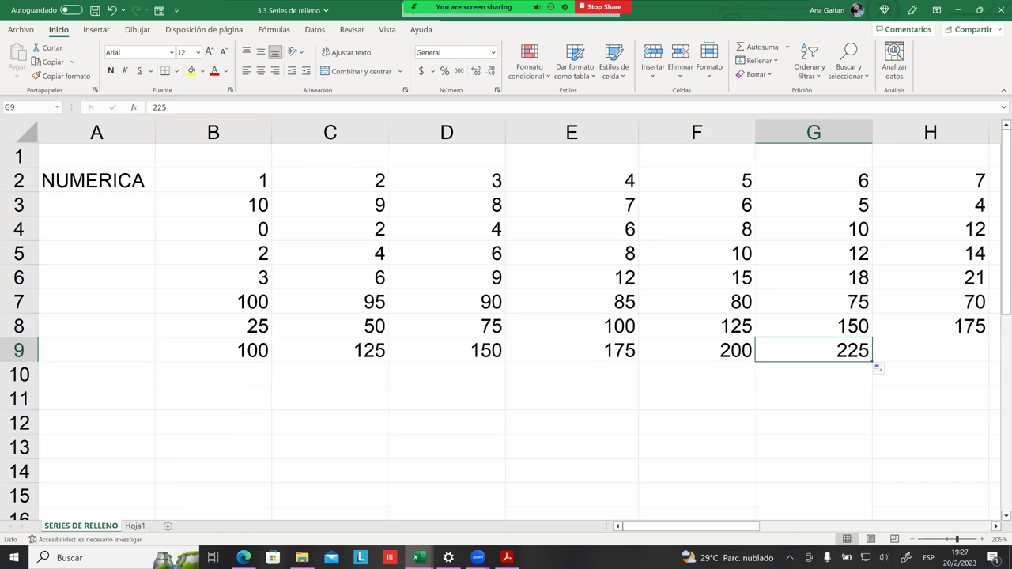
key("Down")
Step: Review the numeric series in rows 5–9, then move down to the EN DIAS and EN MESES labels
left_click_drag(172, 253, 868, 358)
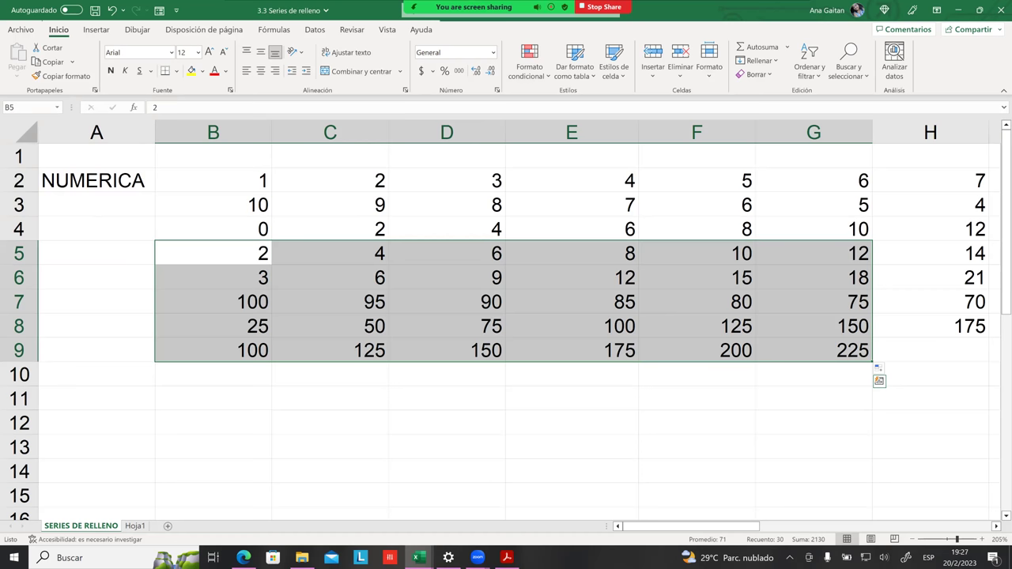
scroll(434, 330, "down", 2)
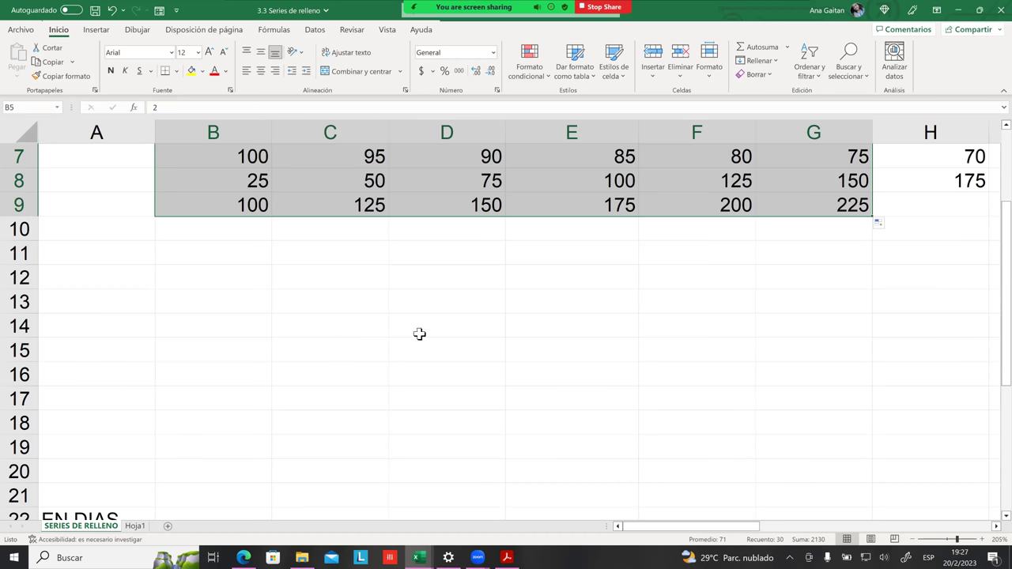
scroll(419, 336, "down", 2)
scroll(379, 340, "down", 1)
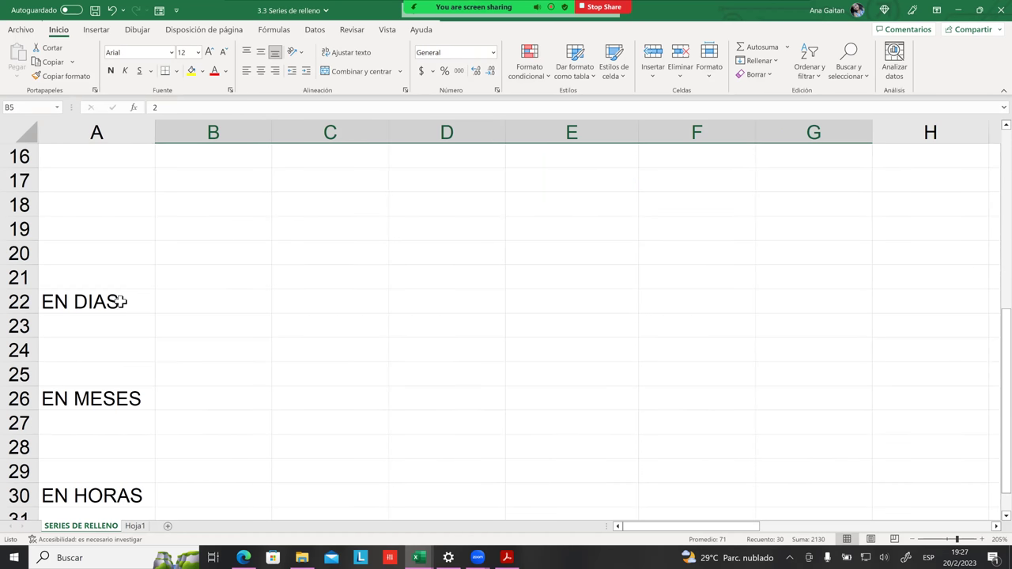
left_click(120, 301)
key("Down")
key("Down")
key("Down")
key("Down")
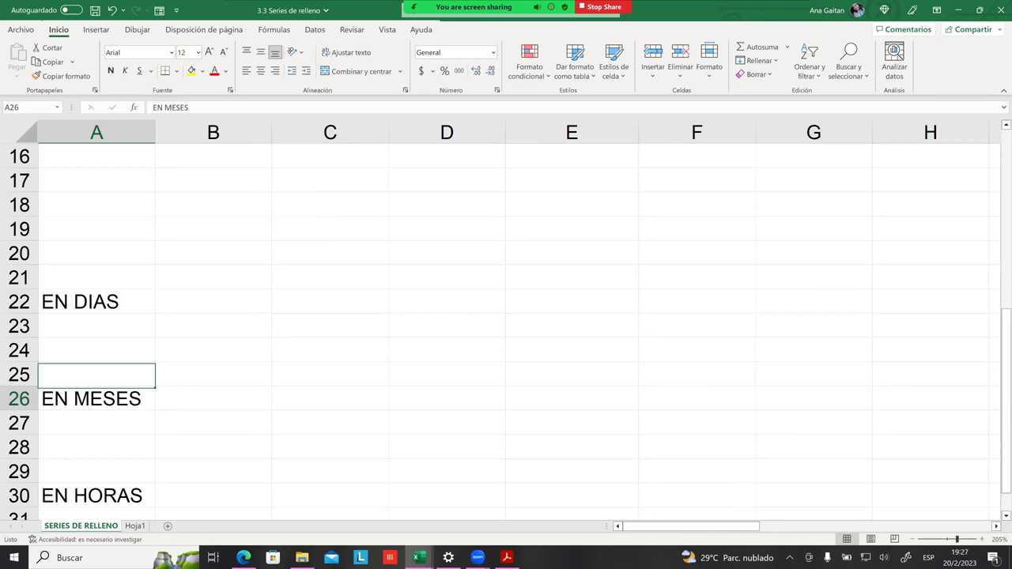
Step: Enter lunes in B22 and martes in C22, then extend the weekdays through domingo in H22
left_click(202, 301)
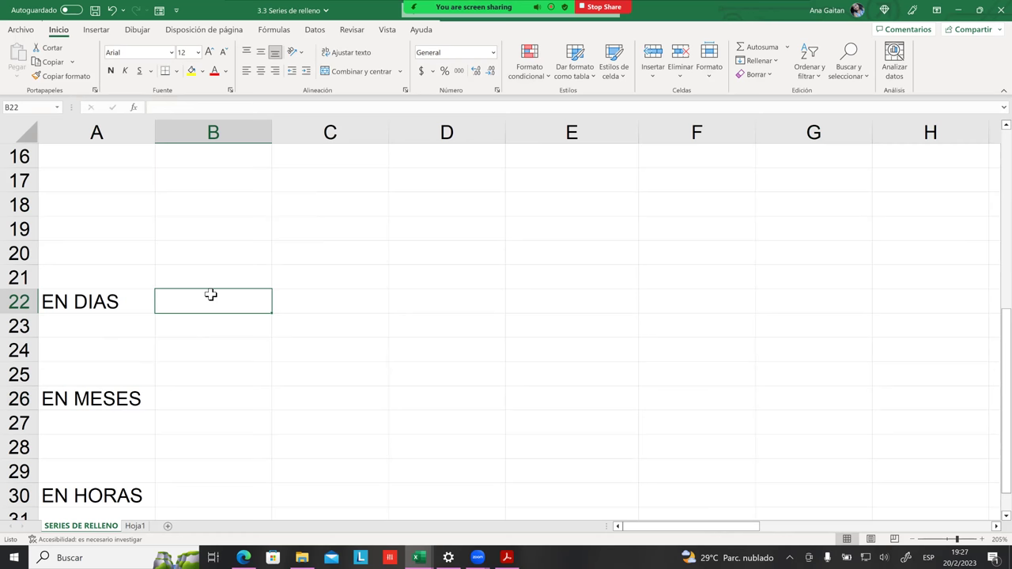
type("lunes")
key("Tab")
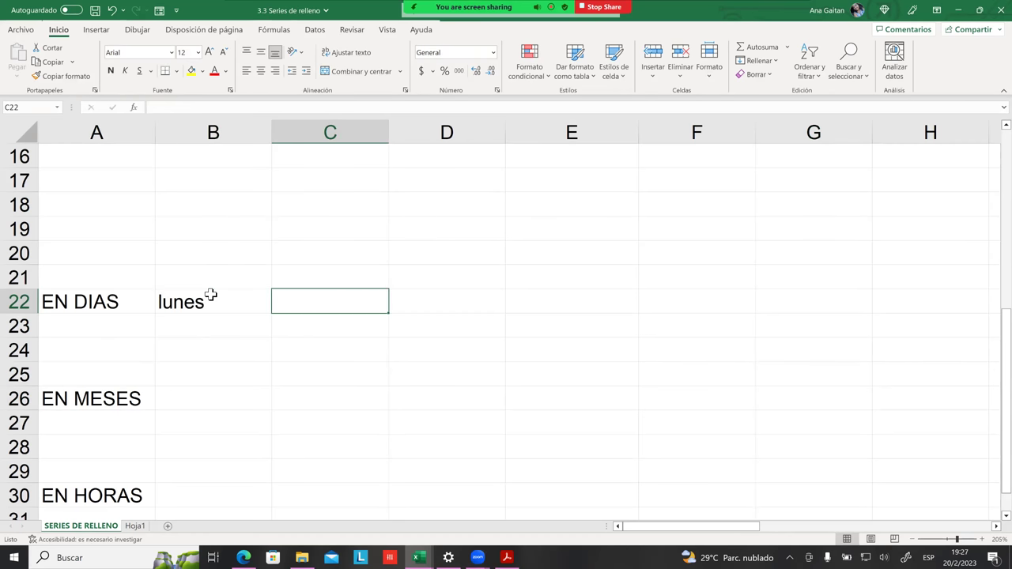
type("martes")
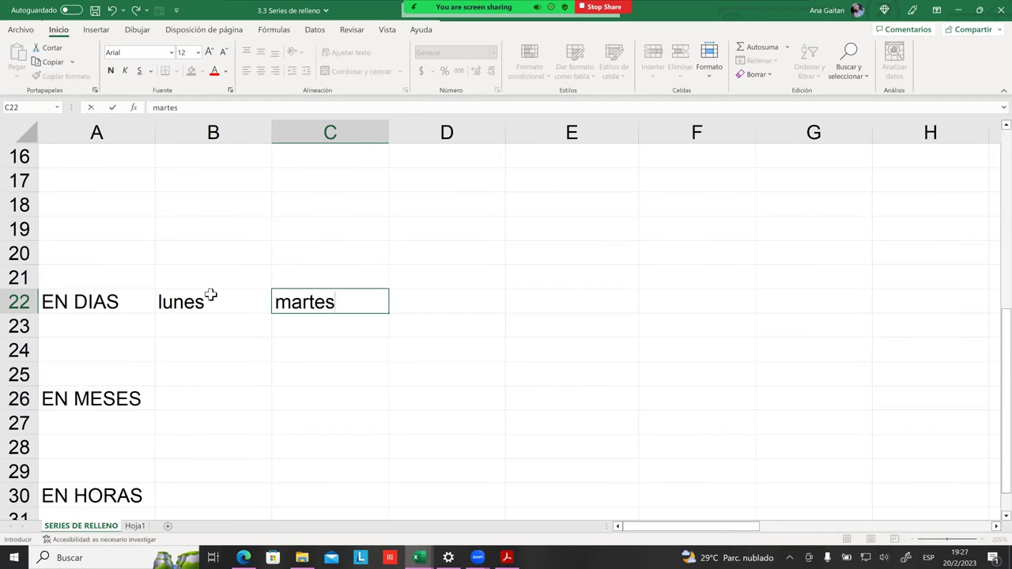
left_click(317, 308)
left_click(307, 349)
left_click_drag(212, 303, 340, 306)
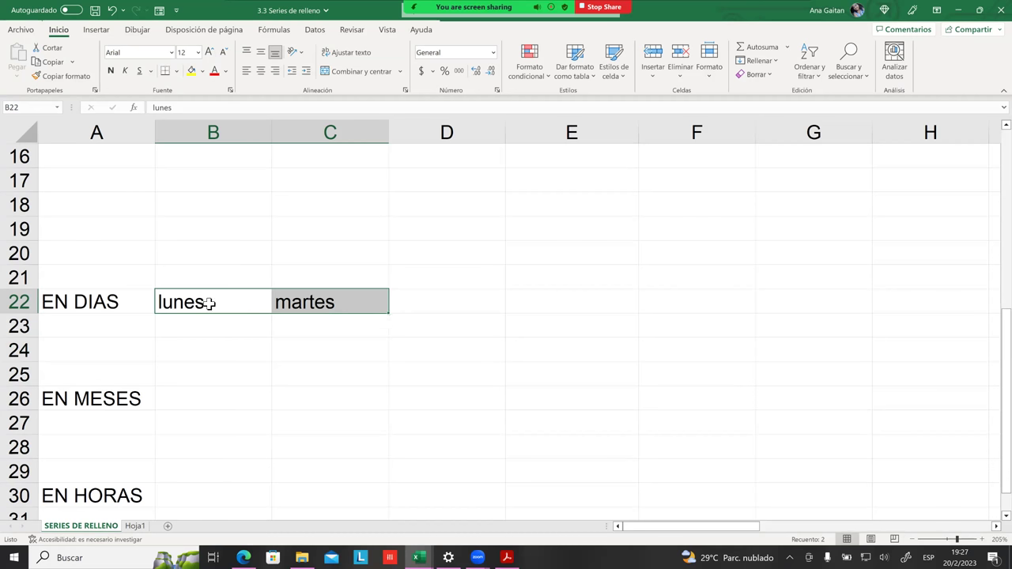
left_click_drag(390, 316, 909, 318)
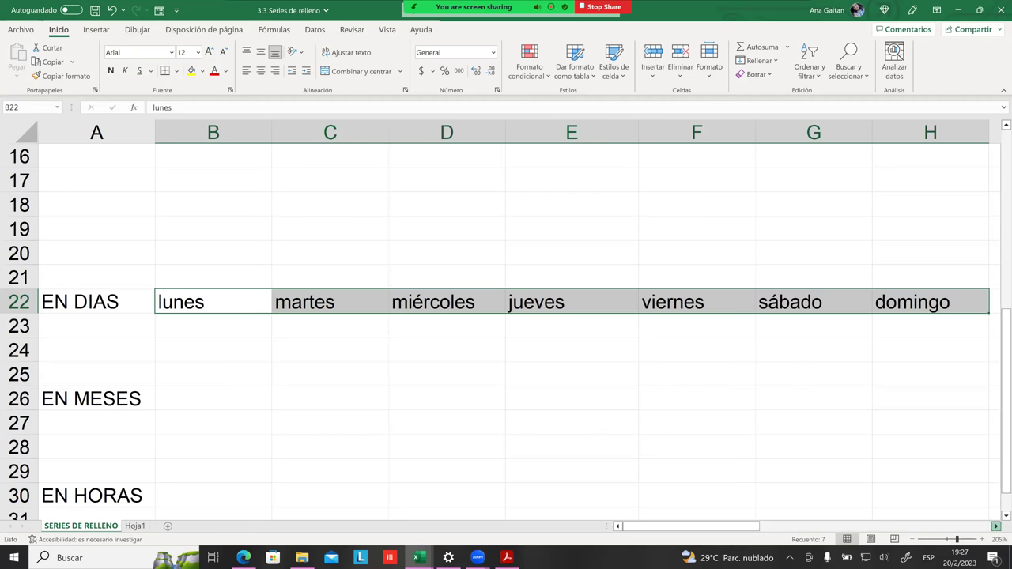
scroll(506, 316, "right", 1)
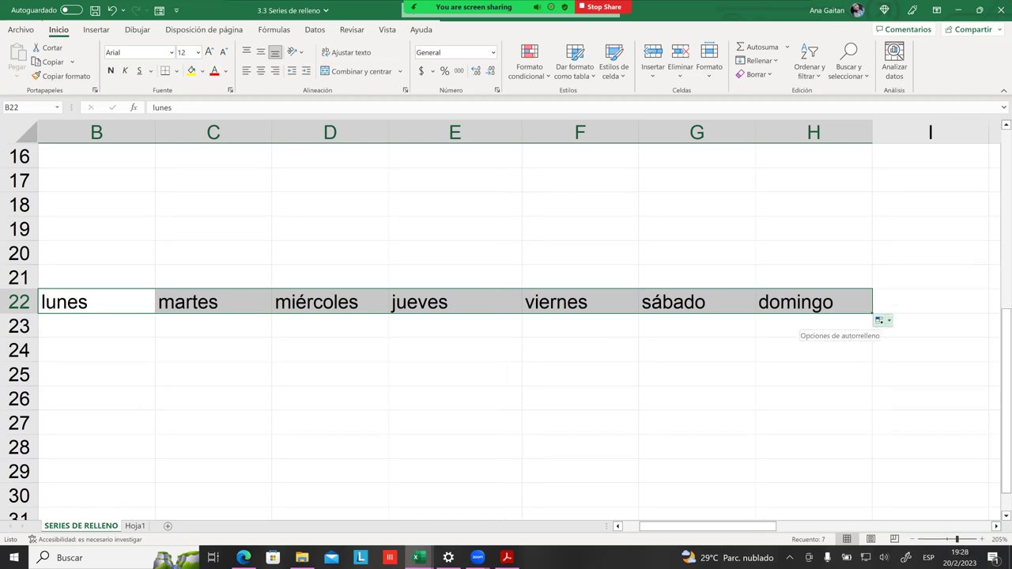
Step: Extend row 22 further and check where the weekdays wrap from domingo back to lunes
left_click_drag(873, 313, 858, 310)
scroll(594, 361, "left", 5)
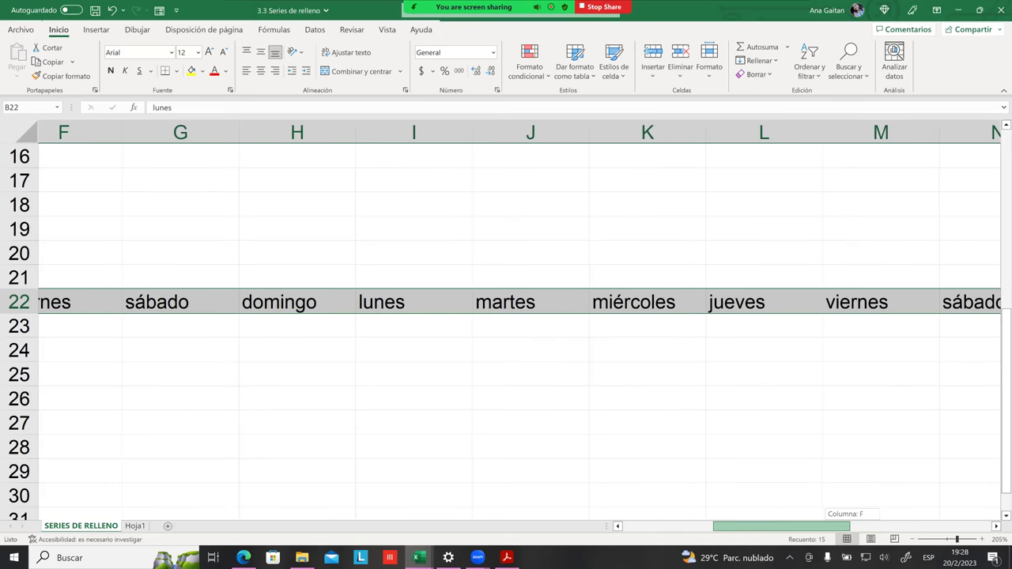
left_click(466, 302)
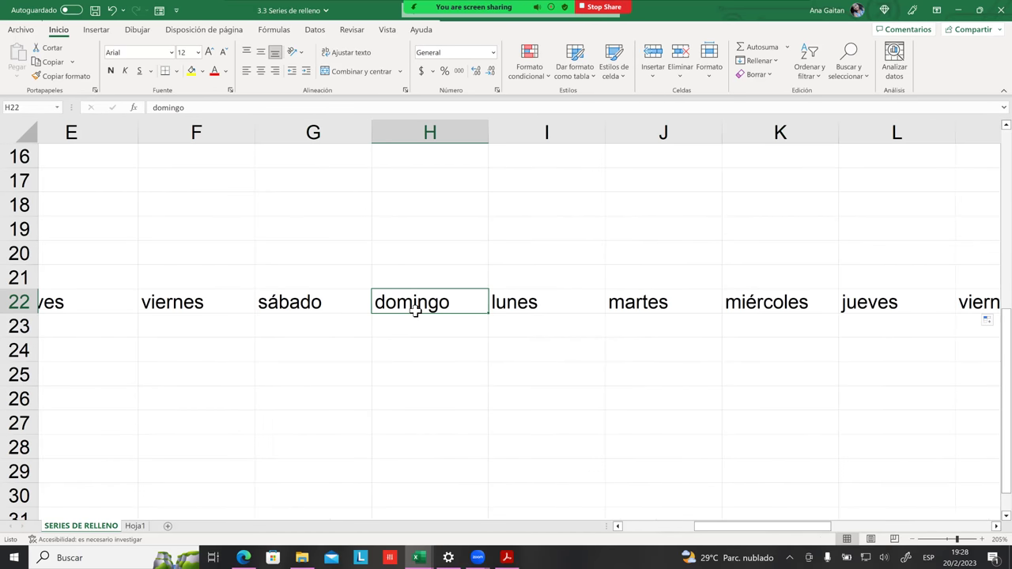
left_click(506, 321)
left_click(510, 310)
left_click(456, 312)
left_click(507, 310)
left_click(636, 321)
left_click(759, 306)
left_click_drag(762, 526, 690, 525)
left_click(743, 301)
left_click(831, 301)
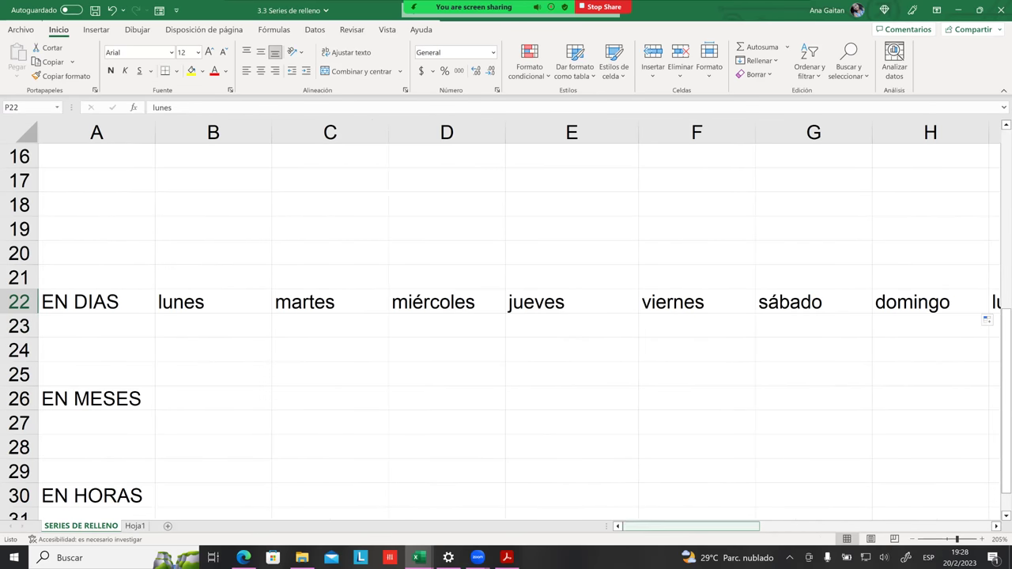
Step: Enter martes in B23 and miercoles in C23 to seed a new weekday series
left_click(335, 356)
left_click_drag(222, 310, 524, 300)
left_click(661, 348)
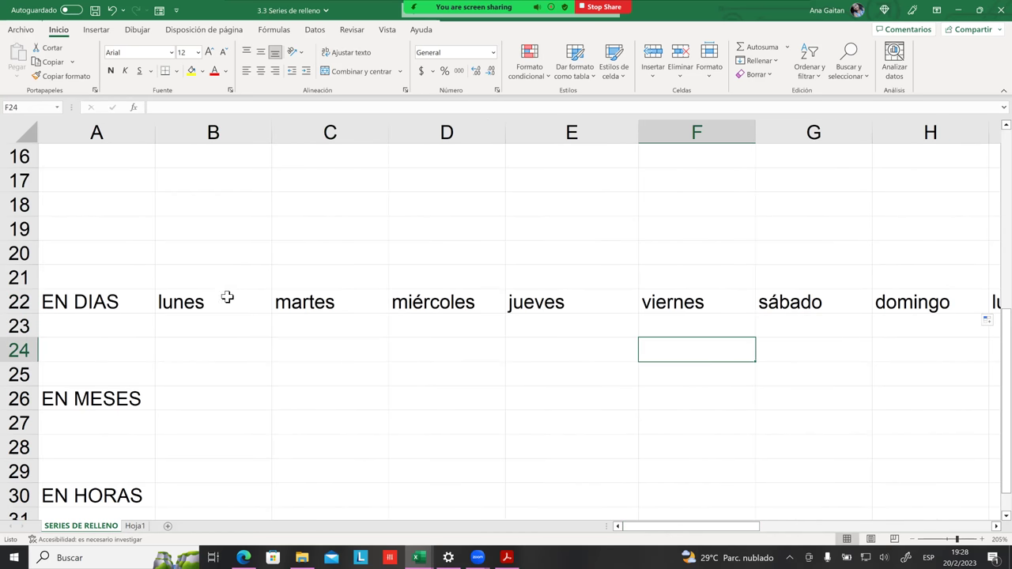
left_click(226, 325)
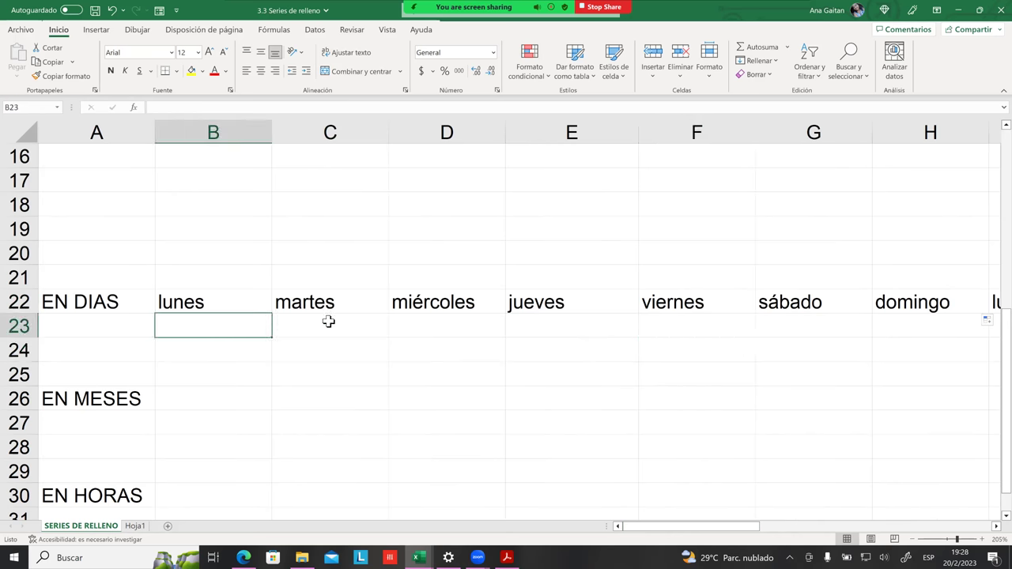
type("martes")
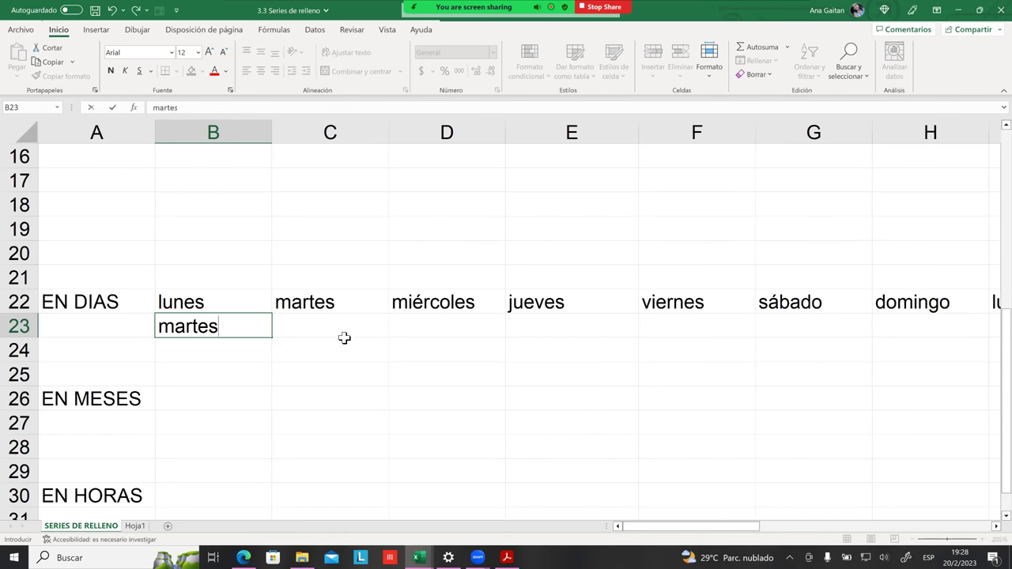
left_click(339, 345)
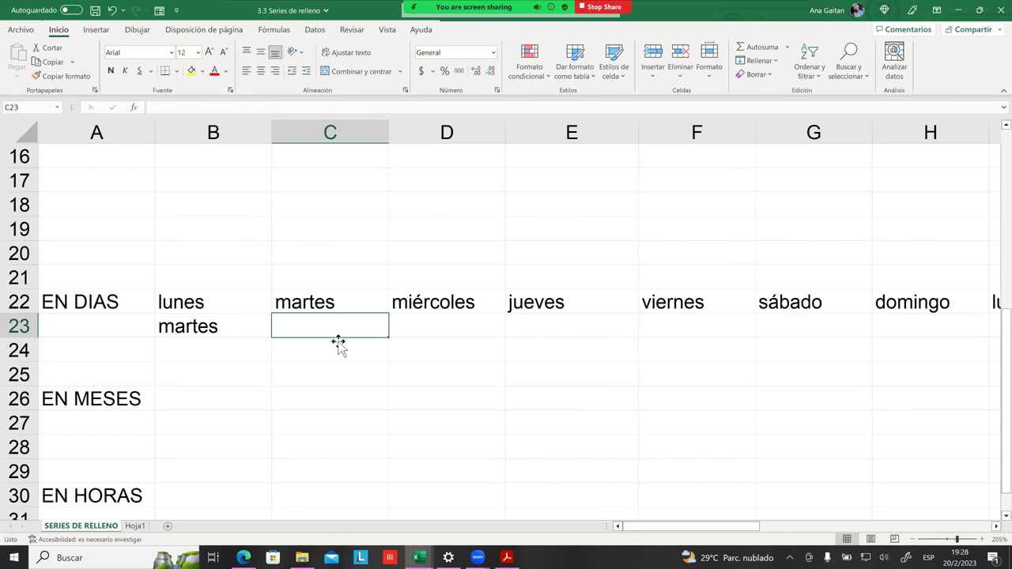
type("mier")
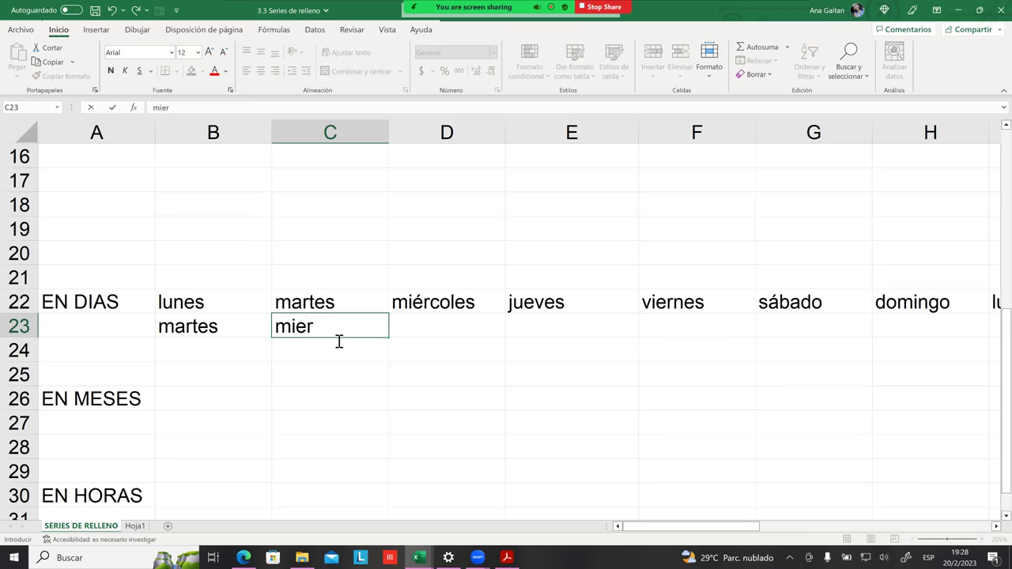
type("coles")
key("Return")
Step: Extend the martes–miercoles seed along row 23 through martes in I23
left_click(267, 327)
left_click_drag(268, 327, 674, 338)
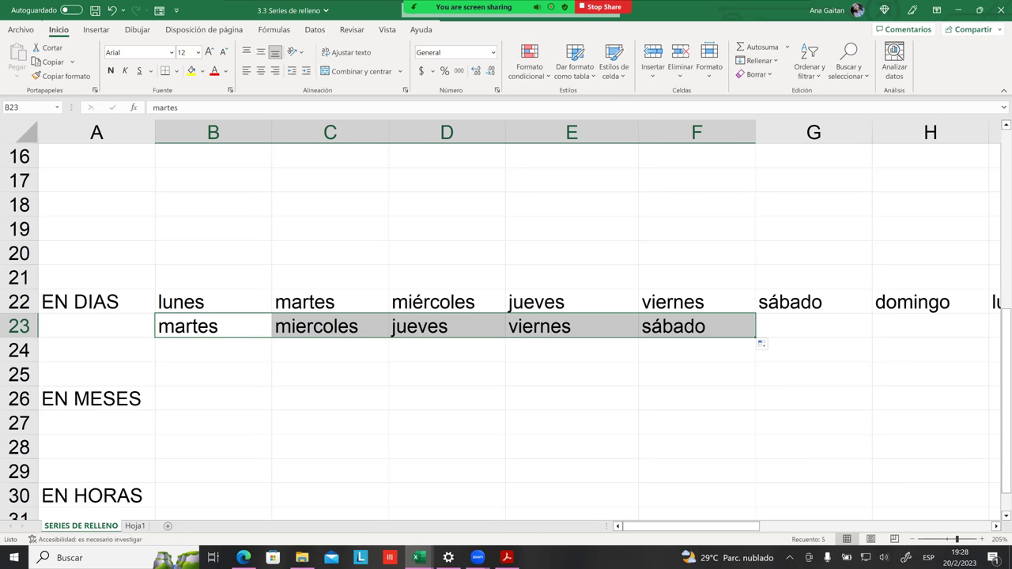
left_click_drag(755, 338, 933, 339)
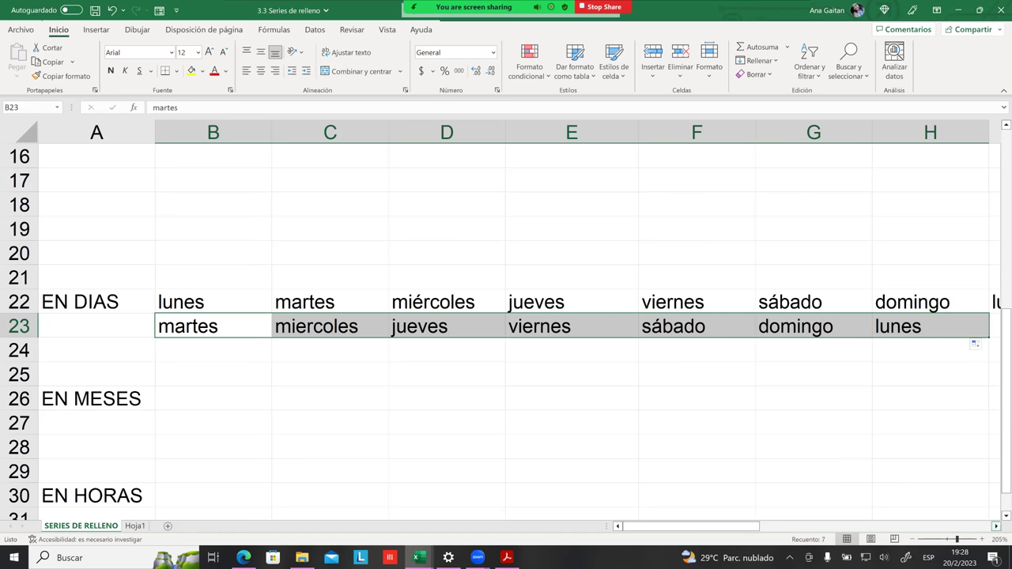
scroll(506, 316, "right", 1)
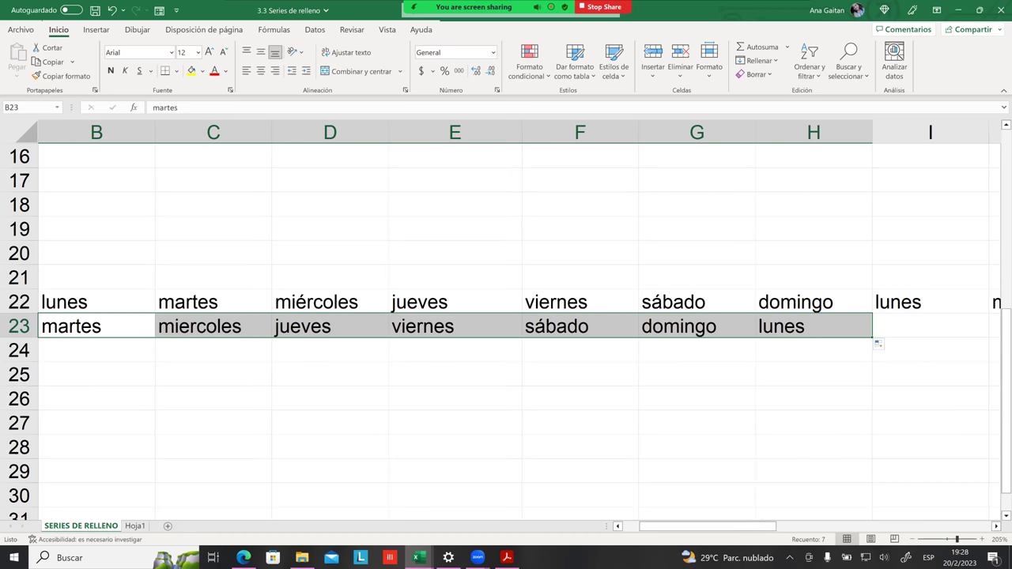
left_click_drag(873, 338, 980, 339)
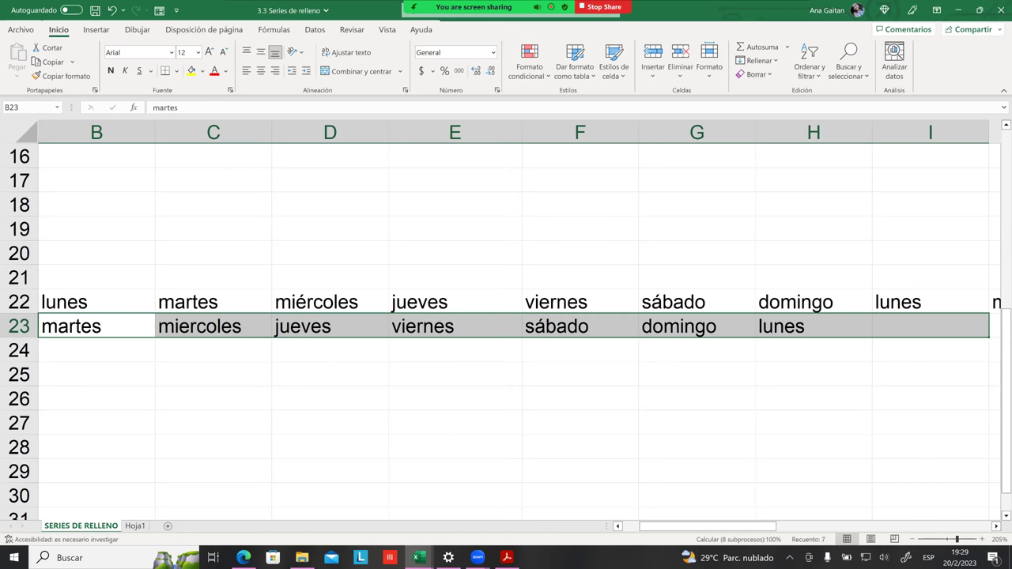
left_click(930, 350)
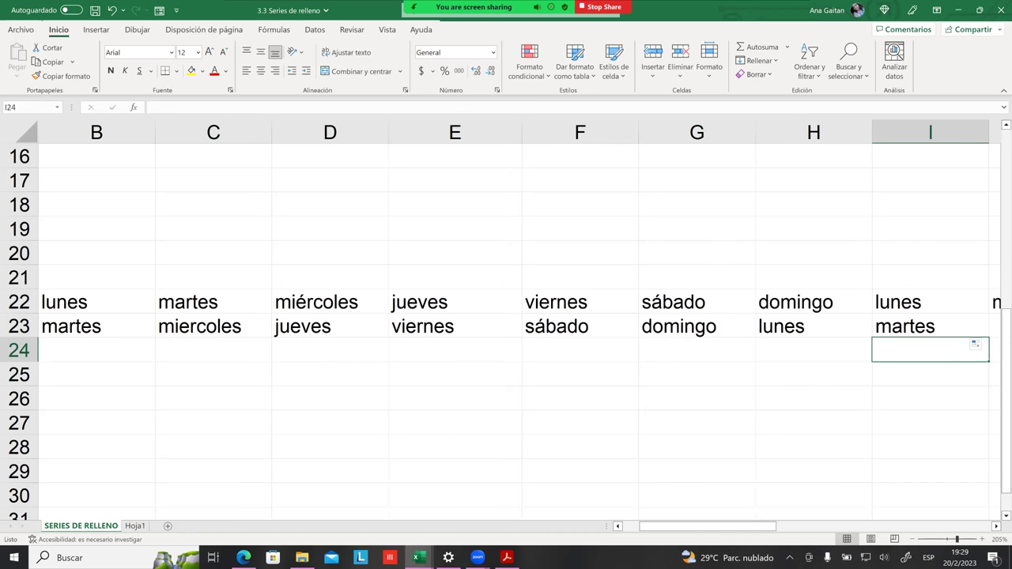
left_click_drag(708, 526, 694, 525)
Step: Enter Lunes and miercoles in B24:C24 and extend the every-other-day series to F24
left_click(203, 348)
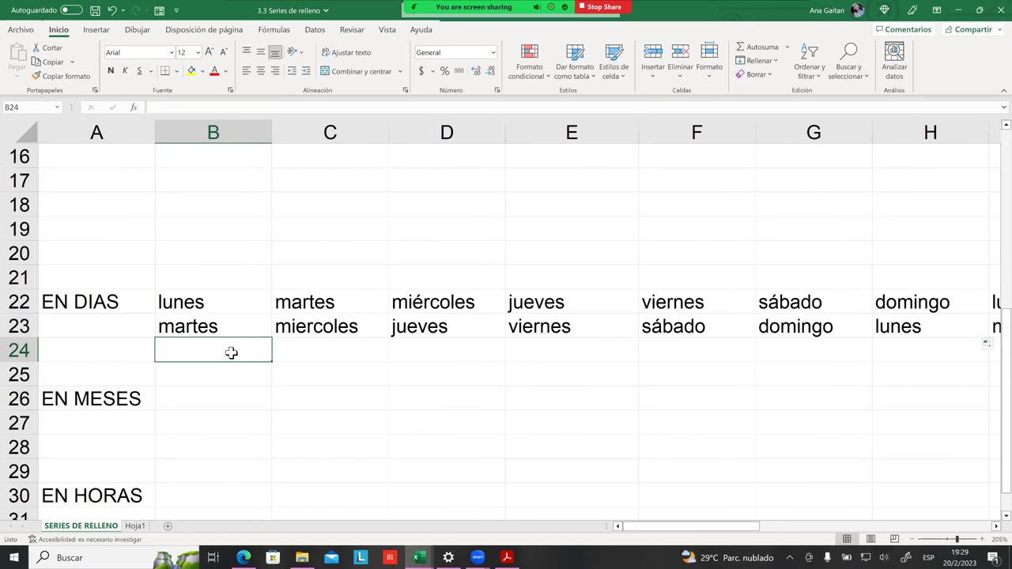
type("Lunes")
left_click(344, 354)
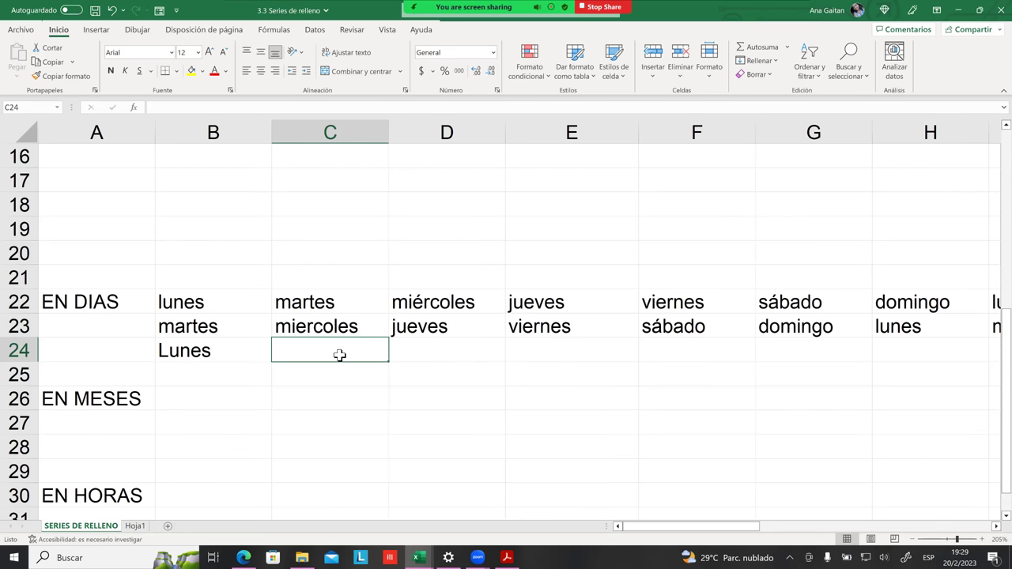
type("Mierc")
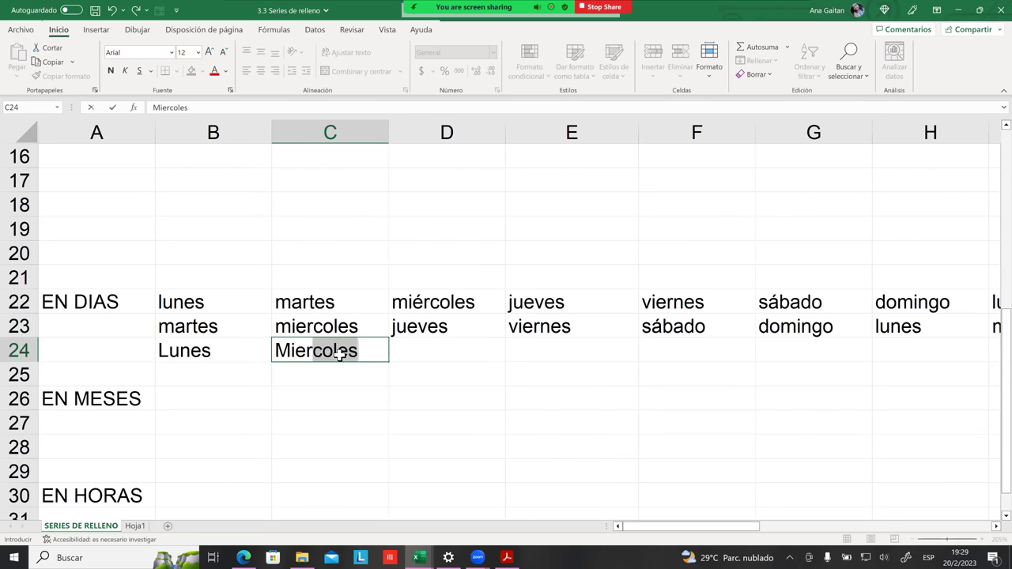
key("Tab")
left_click(182, 355)
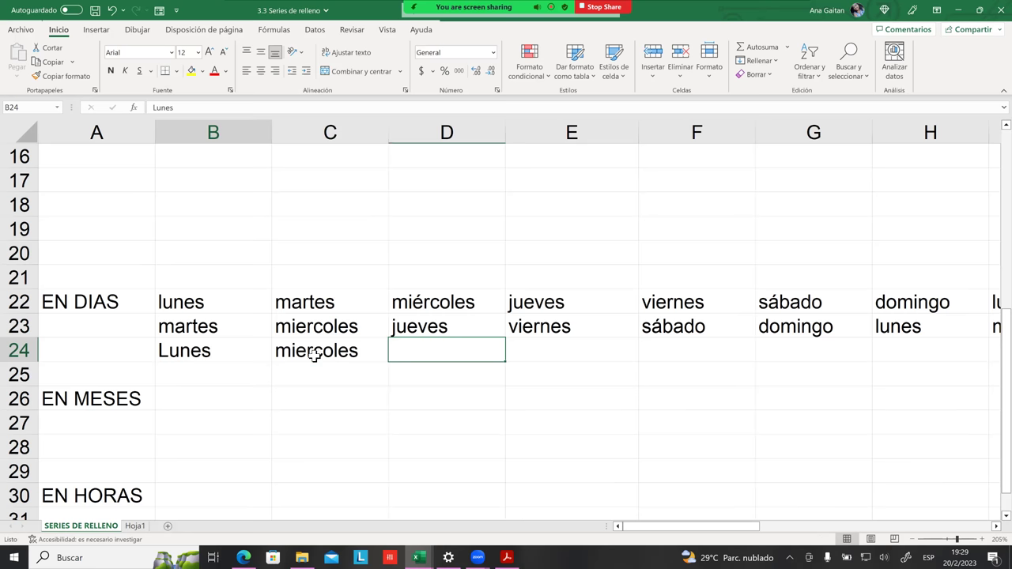
left_click_drag(313, 355, 340, 356)
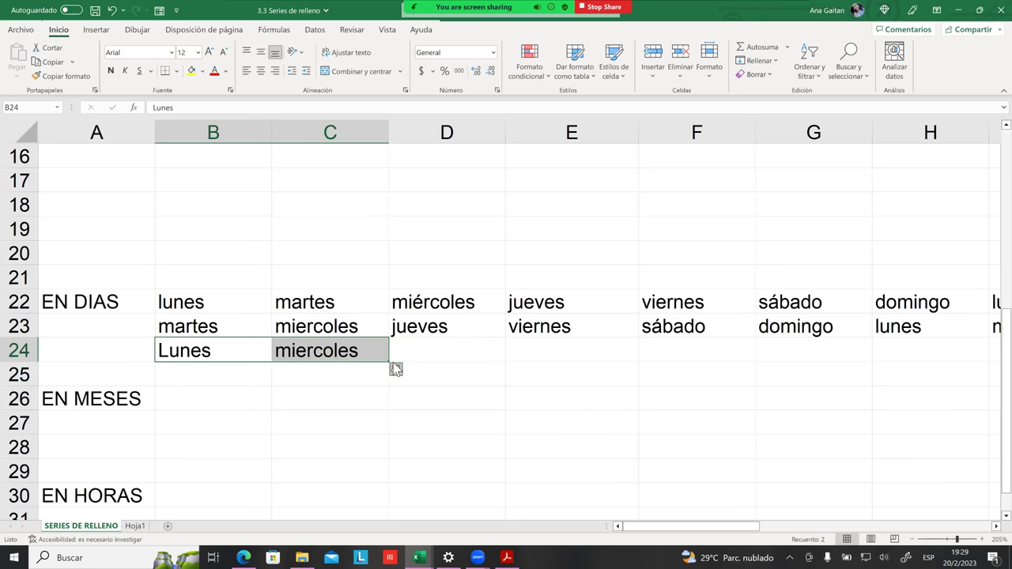
left_click_drag(395, 370, 757, 366)
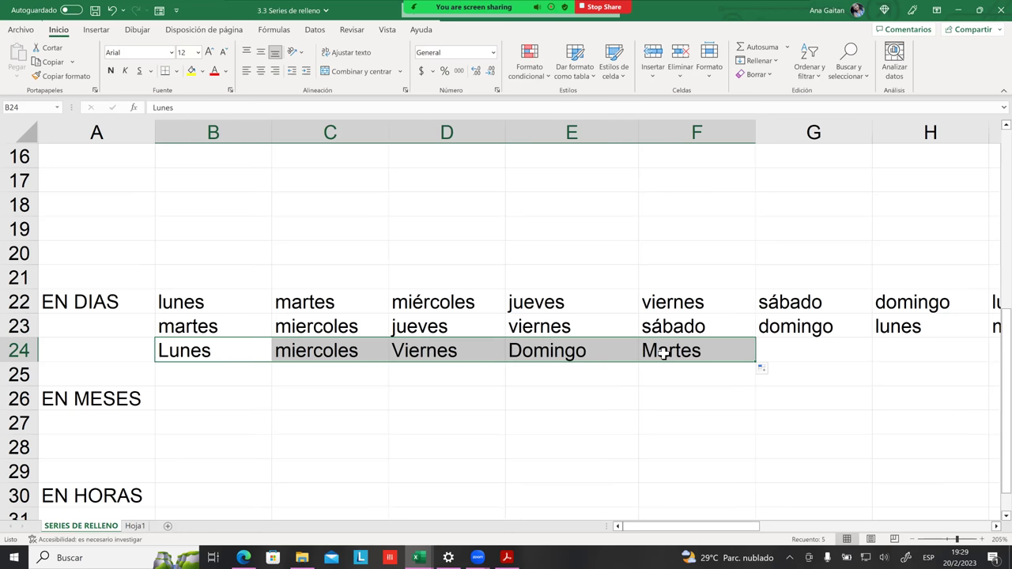
Step: Continue the alternate-day series from Domingo and Martes in E24:F24 out to H24
left_click(241, 358)
left_click(348, 356)
left_click(396, 354)
left_click(571, 356)
left_click(660, 355)
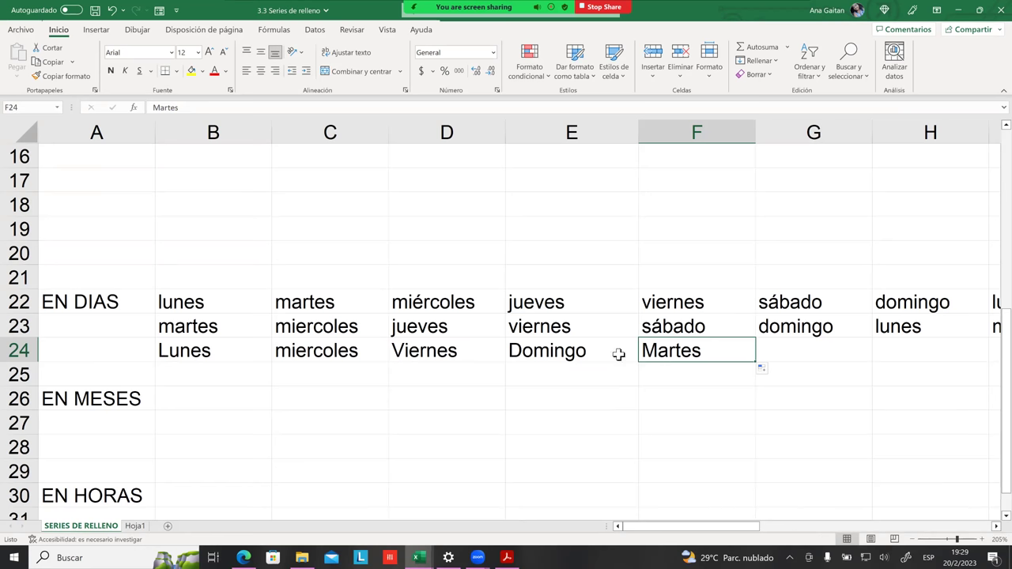
left_click_drag(585, 351, 672, 352)
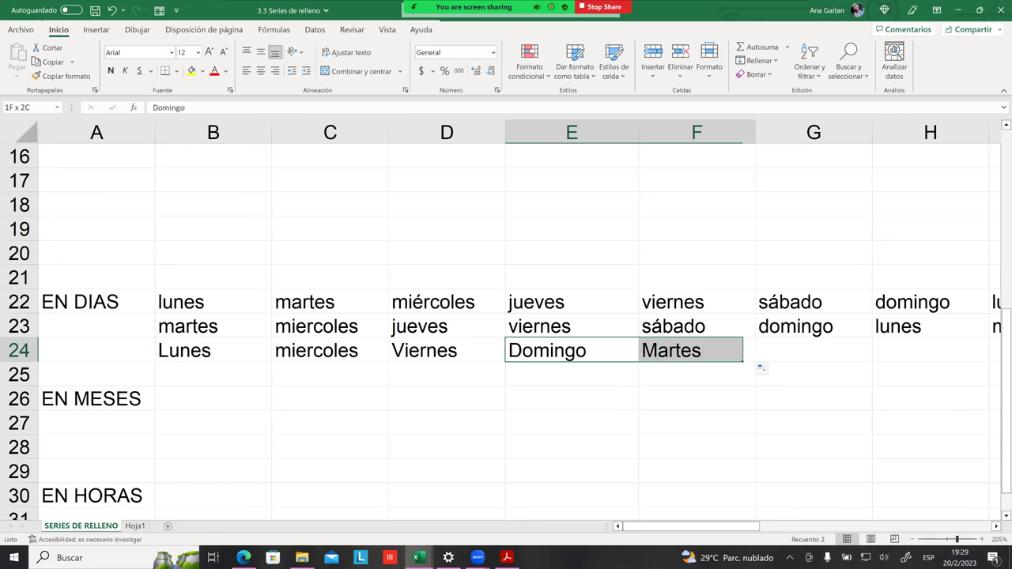
left_click_drag(756, 362, 919, 363)
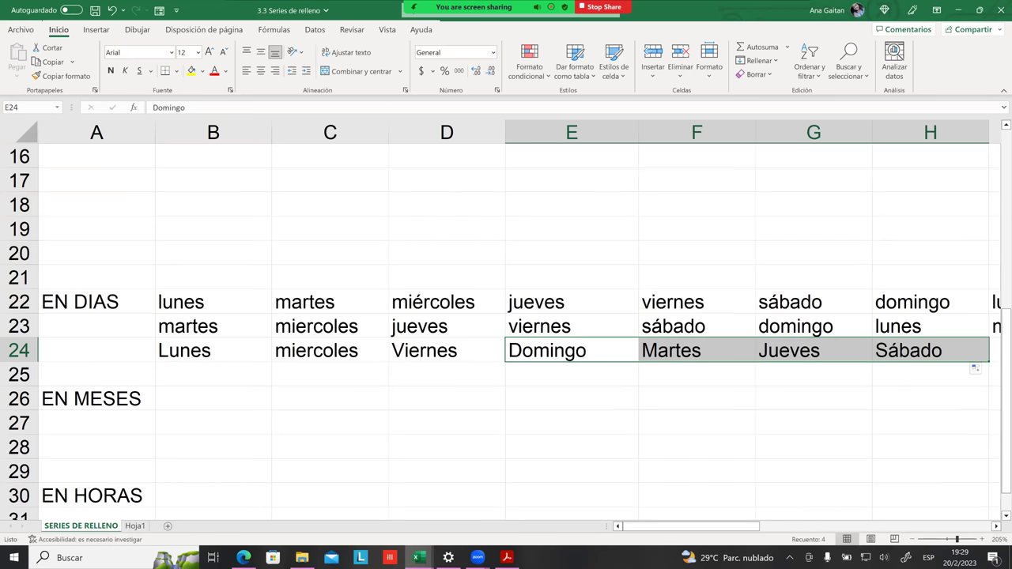
Step: Confirm row 24 ends with Sábado in H24 and clear the selection
left_click(830, 526)
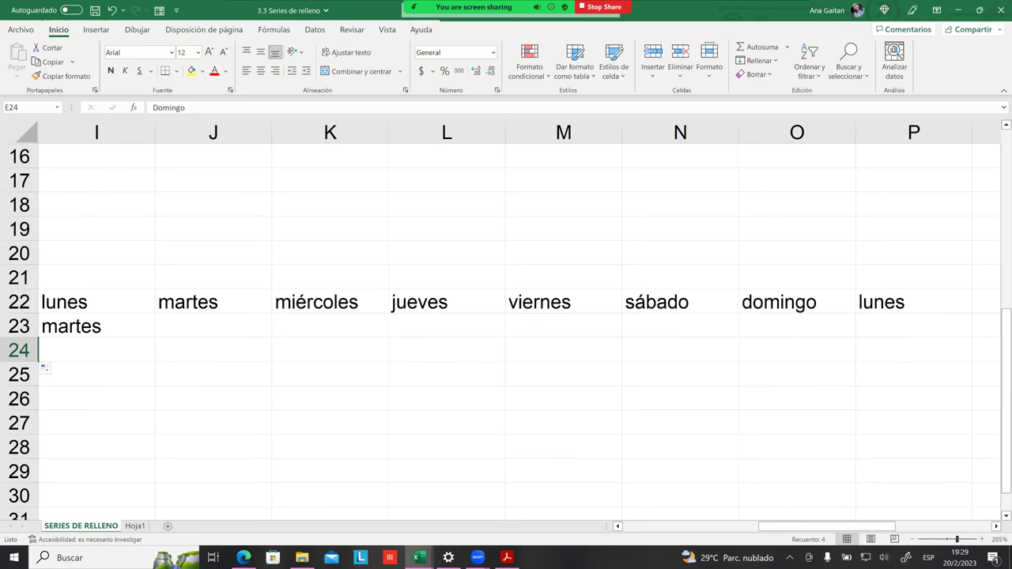
scroll(486, 356, "left", 5)
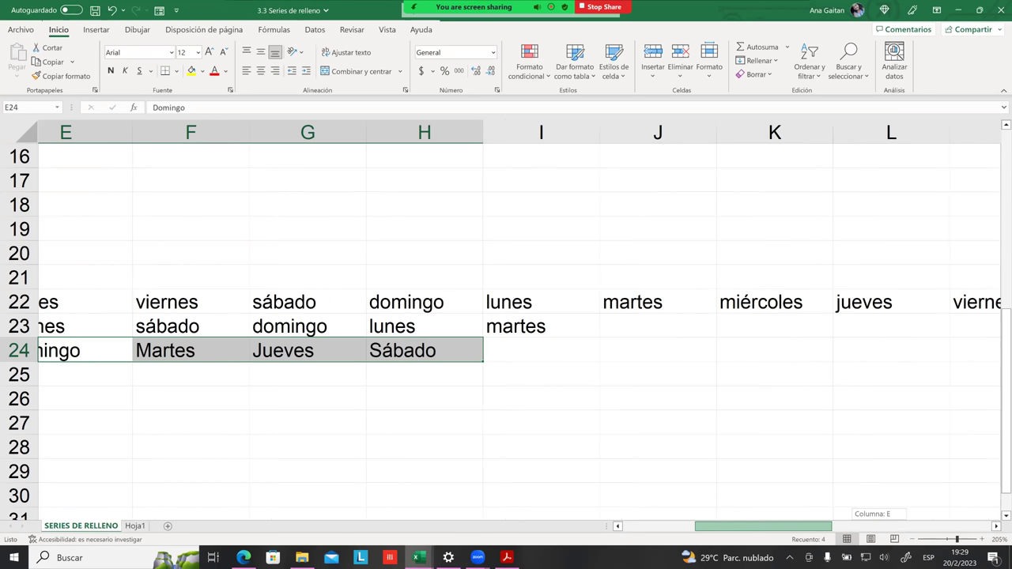
scroll(486, 357, "left", 1)
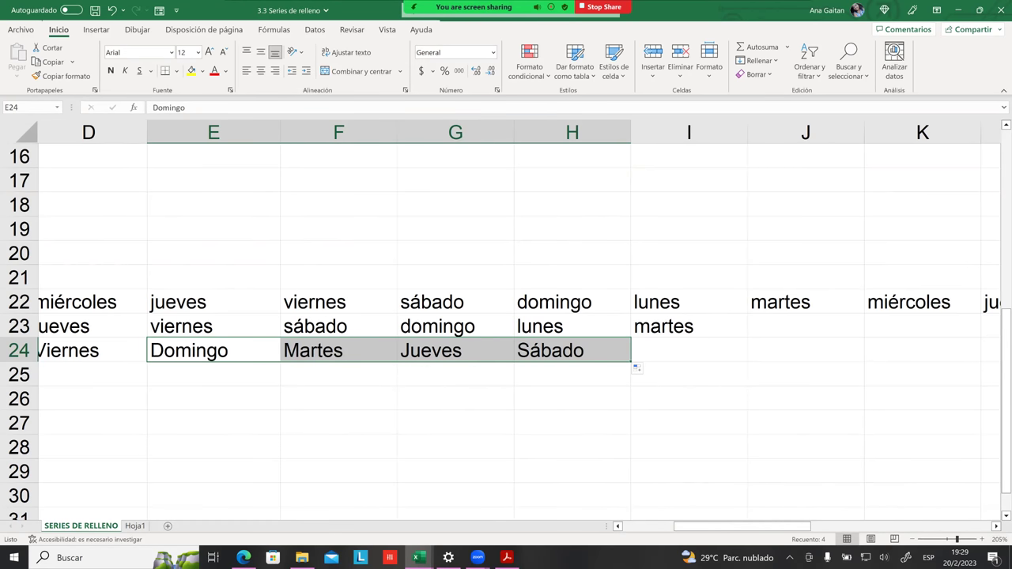
left_click(553, 355)
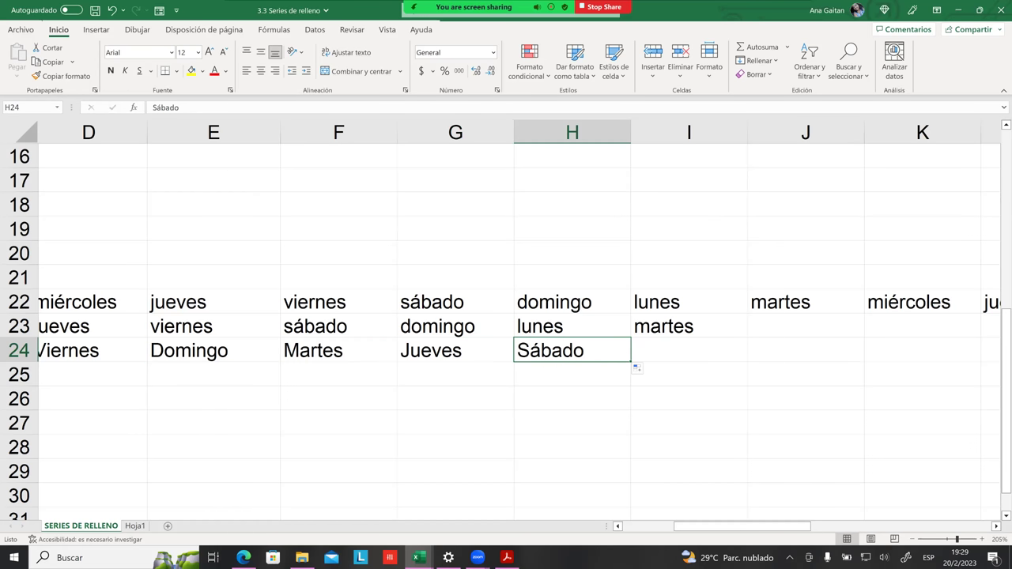
left_click_drag(742, 526, 691, 526)
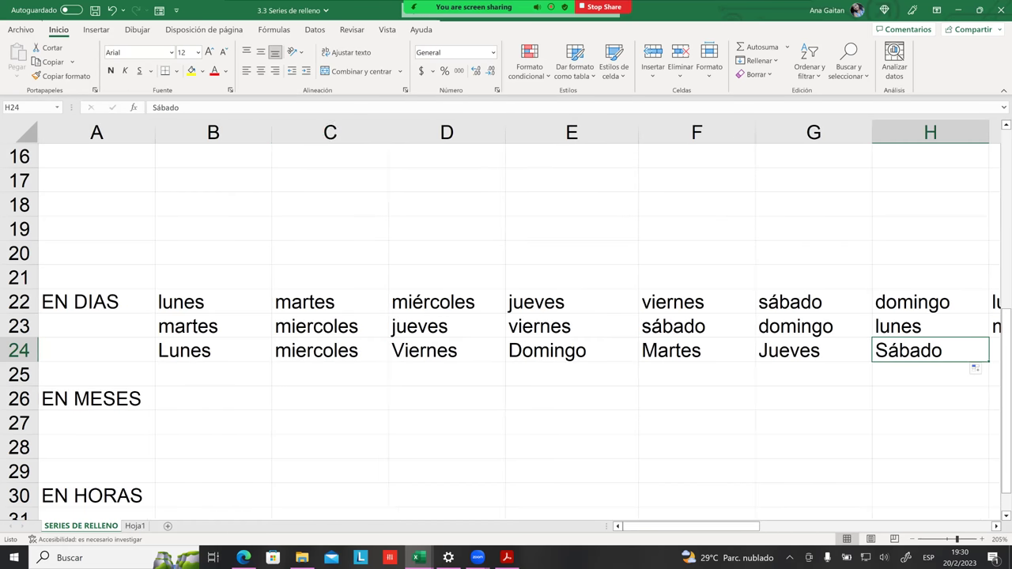
left_click(330, 398)
left_click(205, 368)
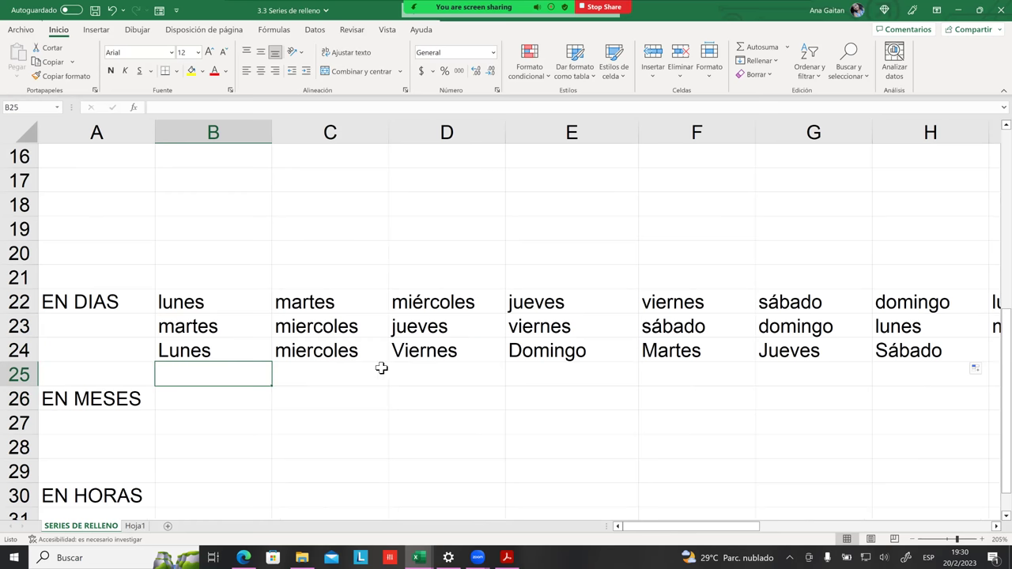
Step: Review the Lunes and miercoles entries in row 24 before starting row 25
left_click(377, 368)
left_click(205, 356)
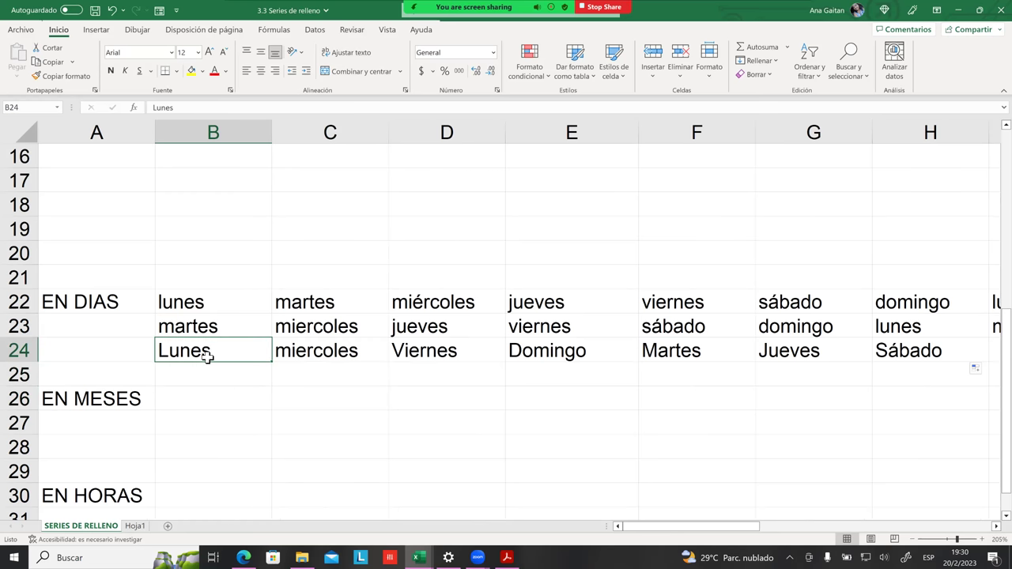
left_click(195, 330)
left_click(216, 355)
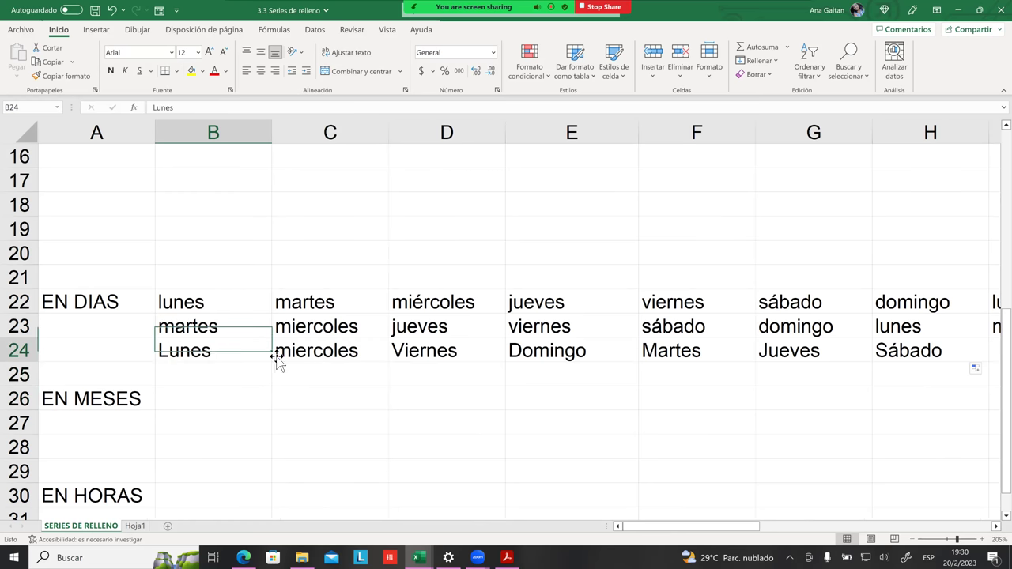
left_click(307, 357)
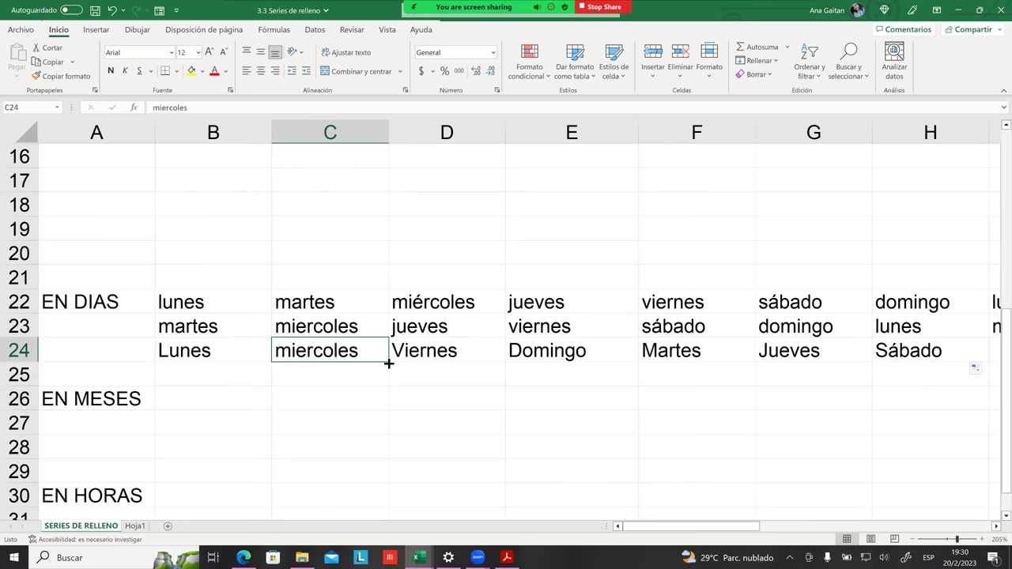
left_click(212, 367)
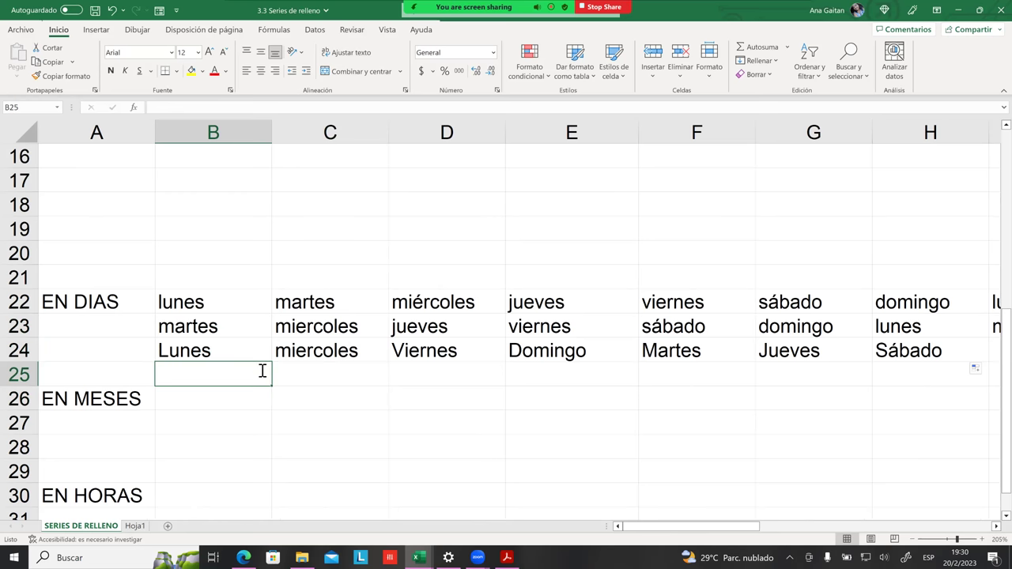
Step: Enter Domingo in B25 and Sabado in C25, then fill the descending series to G25
type("Domingo")
key("Return")
left_click(261, 369)
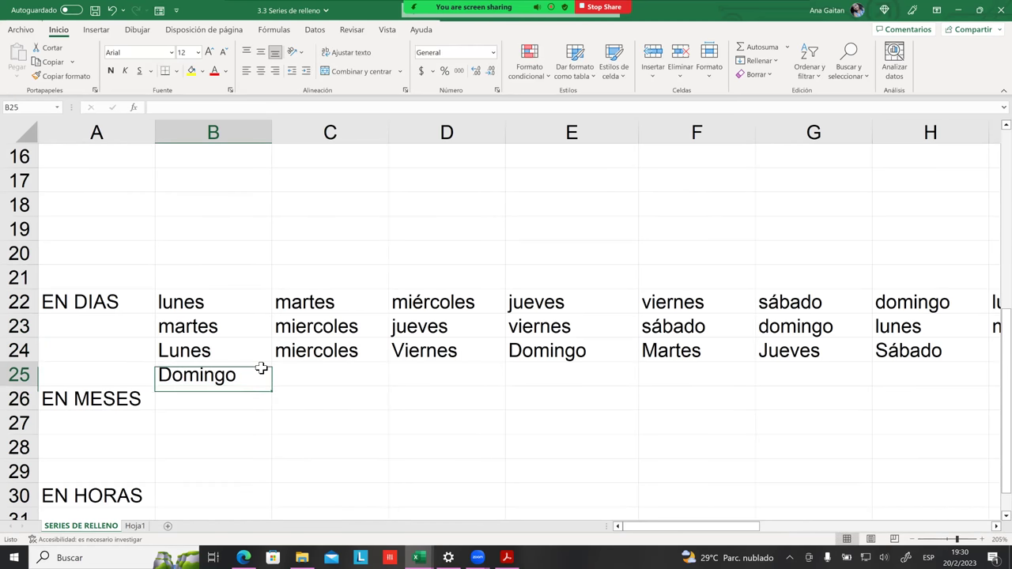
key("Tab")
type("Sabado")
key("Tab")
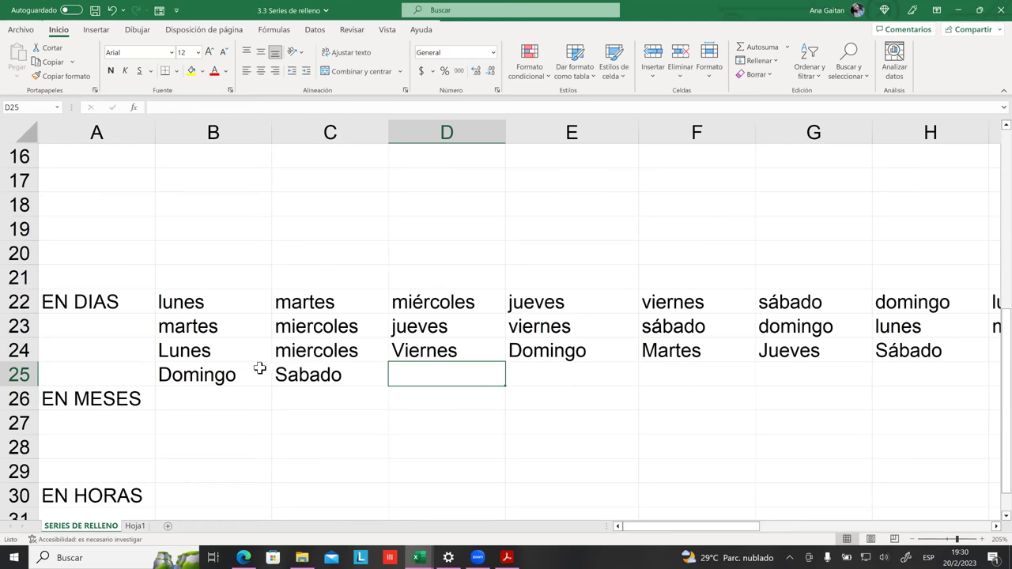
left_click_drag(251, 371, 838, 383)
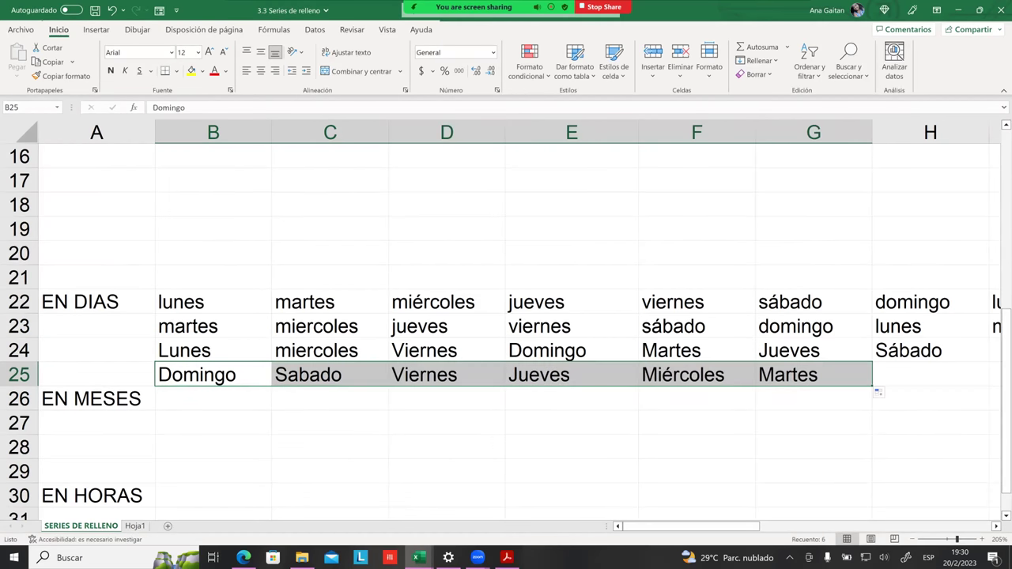
Step: Continue the backward weekday series from F25:G25 through Miércoles in M25
left_click(265, 368)
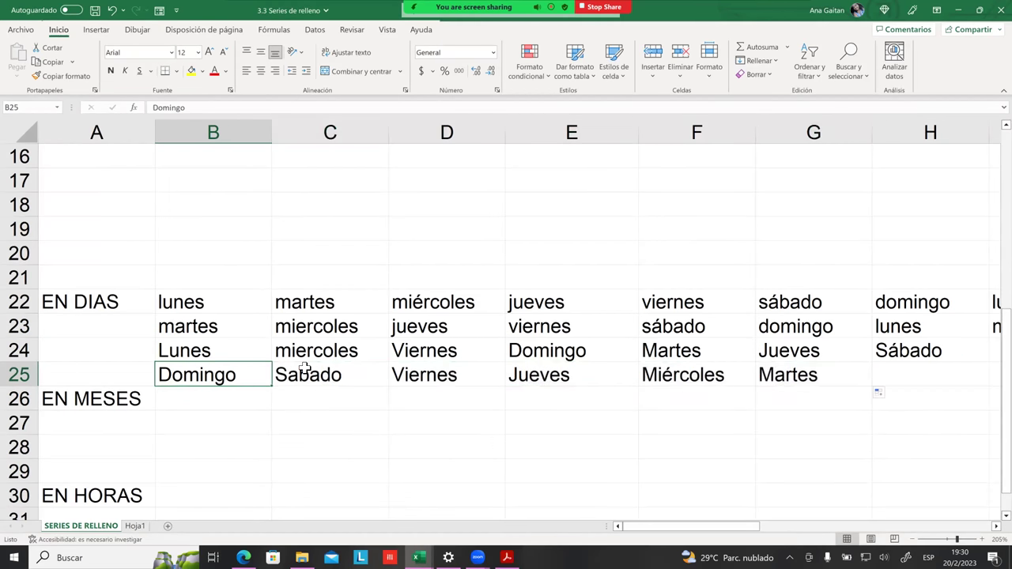
left_click(305, 368)
left_click(436, 368)
left_click(537, 368)
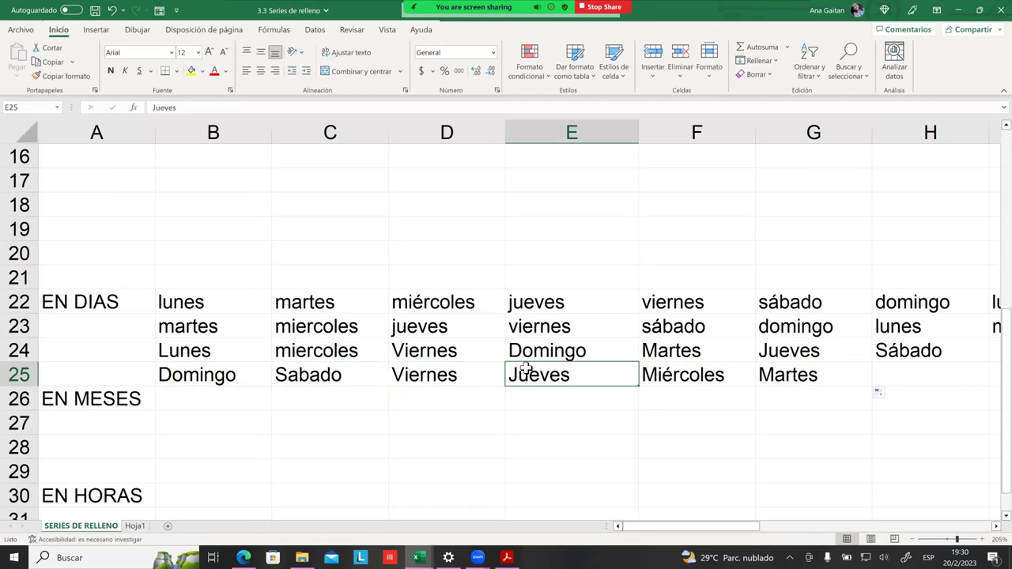
left_click(664, 369)
left_click(791, 373)
left_click_drag(682, 374, 791, 375)
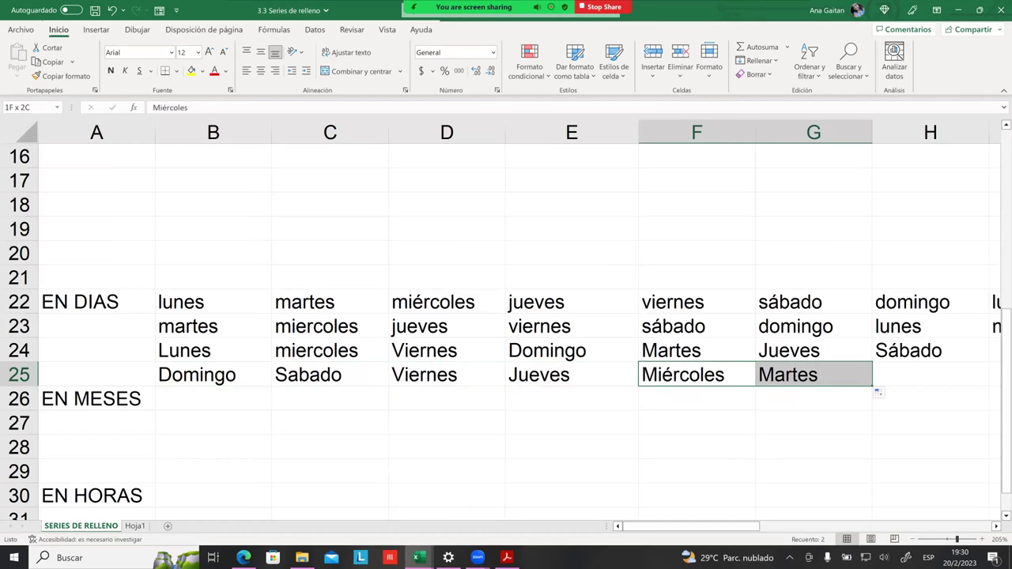
left_click_drag(874, 386, 972, 387)
left_click(447, 399)
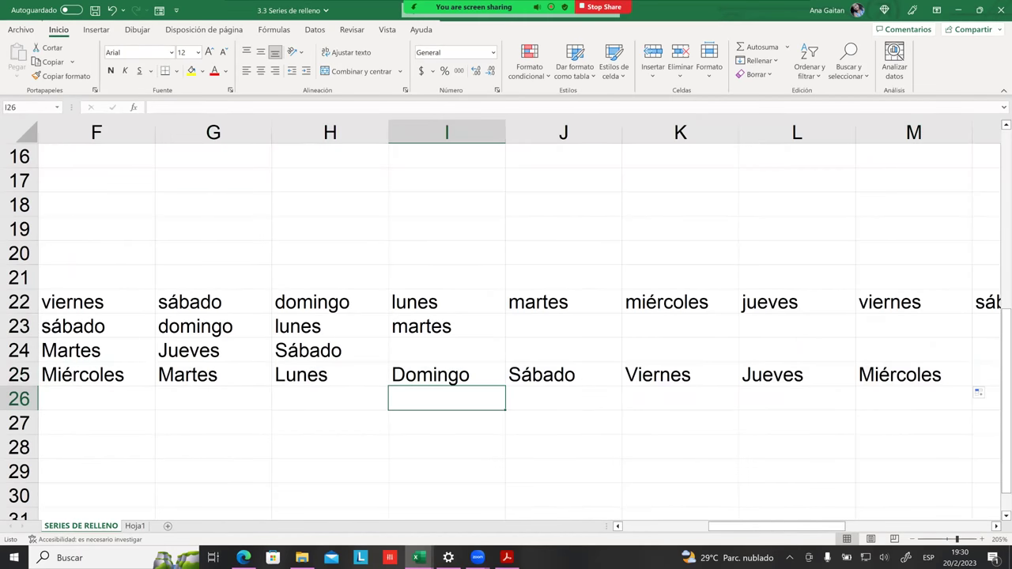
Step: Verify row 25 runs backward through Lunes in H25, Jueves in L25 and Miércoles in M25
left_click(86, 369)
left_click(200, 374)
left_click(317, 375)
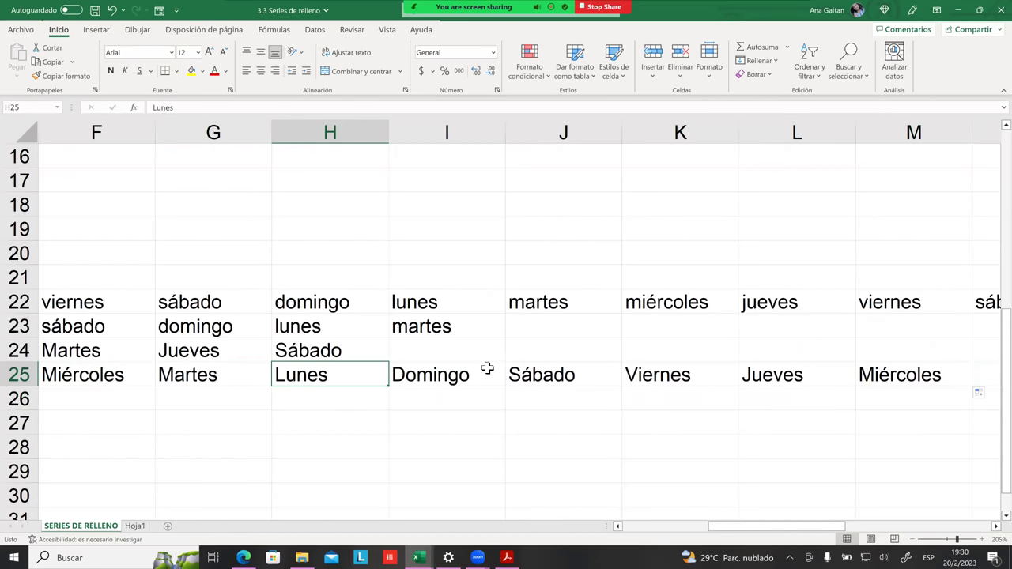
left_click(486, 369)
left_click(546, 369)
key("Right")
left_click(773, 375)
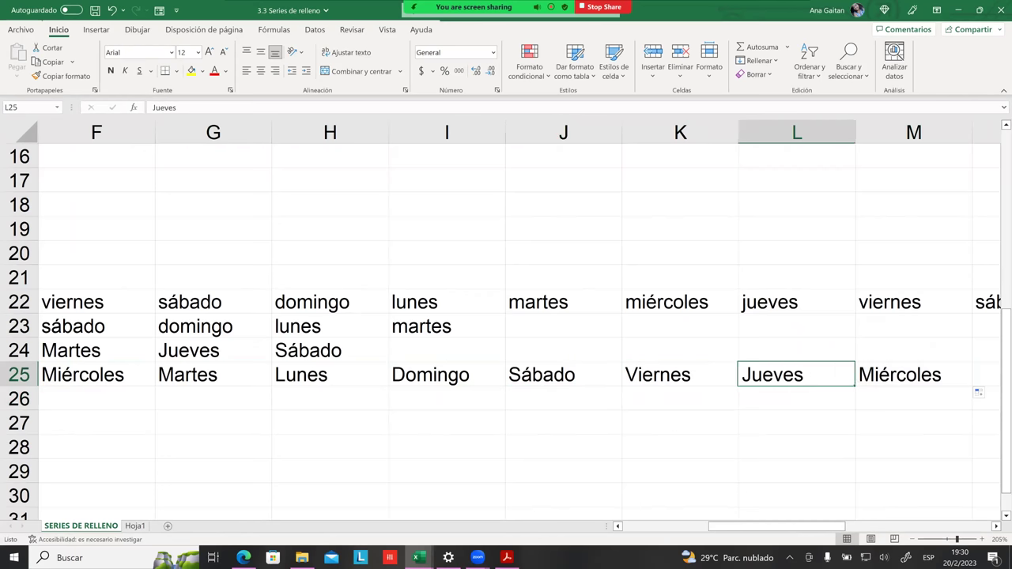
left_click(900, 374)
left_click_drag(777, 526, 685, 526)
left_click(572, 472)
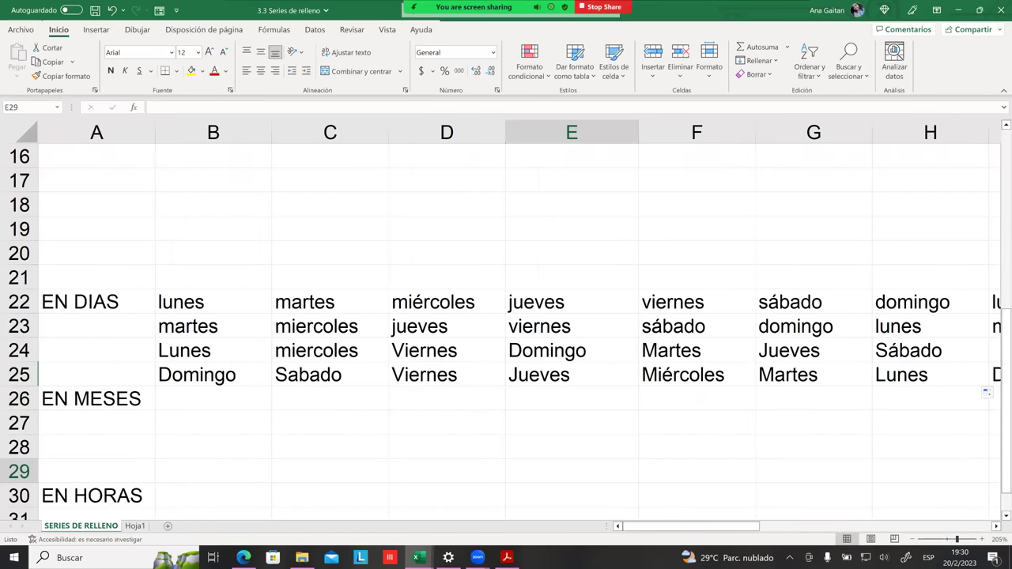
Step: Enter Enero and Febrero in B26:C26 and extend the months through Diciembre in M26
scroll(572, 471, "down", 2)
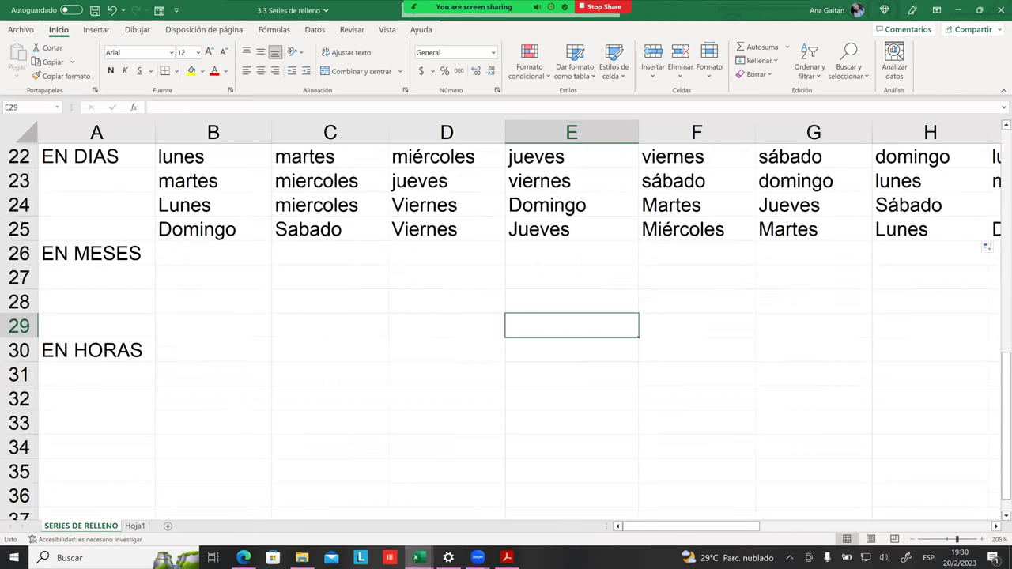
scroll(149, 269, "up", 1)
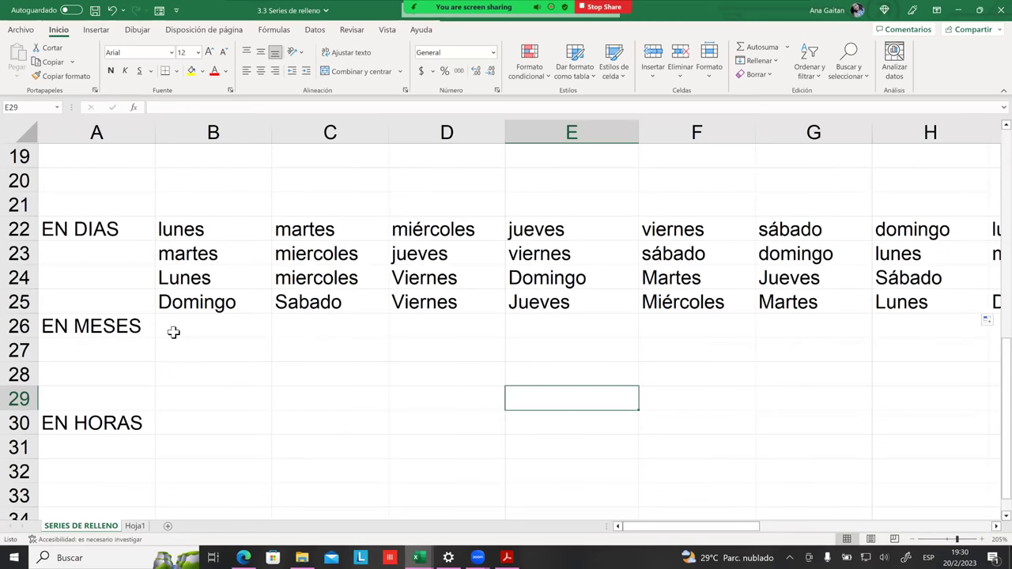
left_click(173, 331)
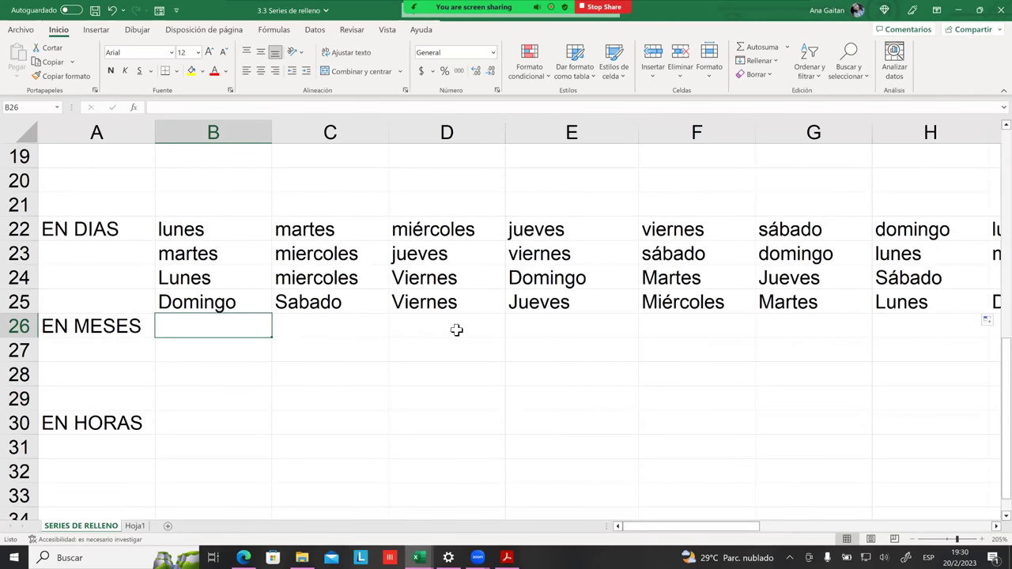
type("Enero")
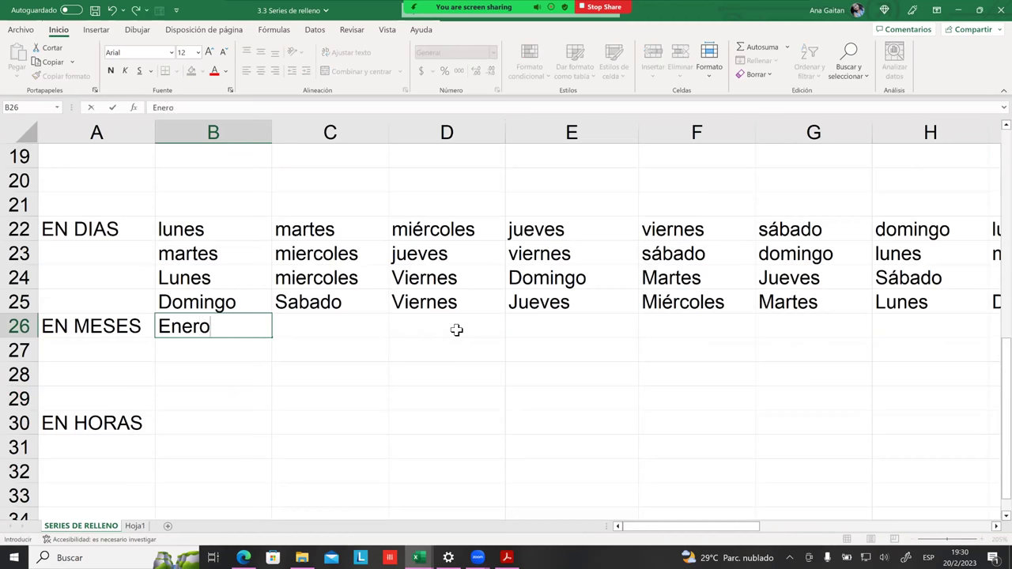
key("Tab")
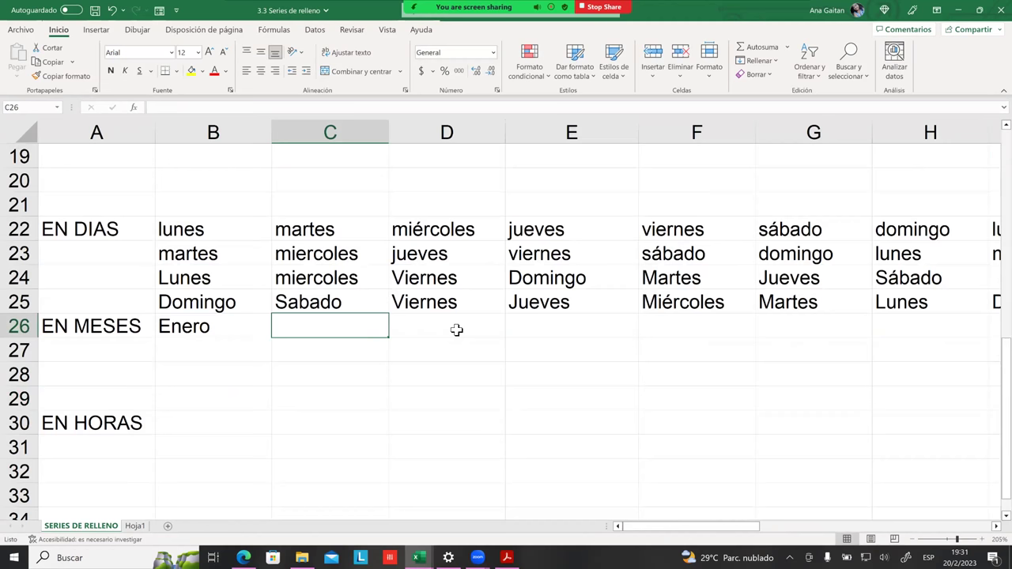
type("Febrero")
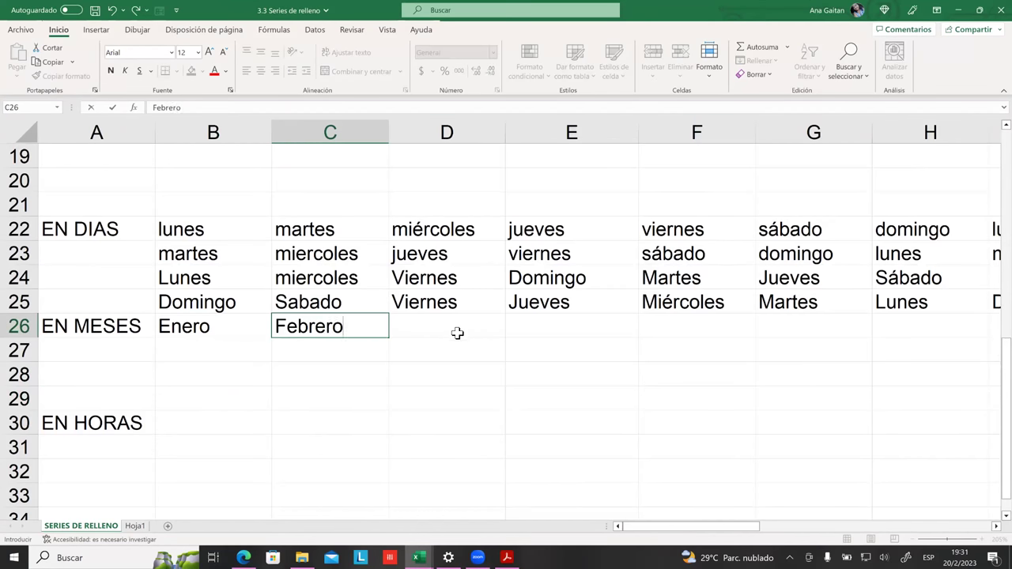
key("Tab")
left_click_drag(209, 325, 292, 334)
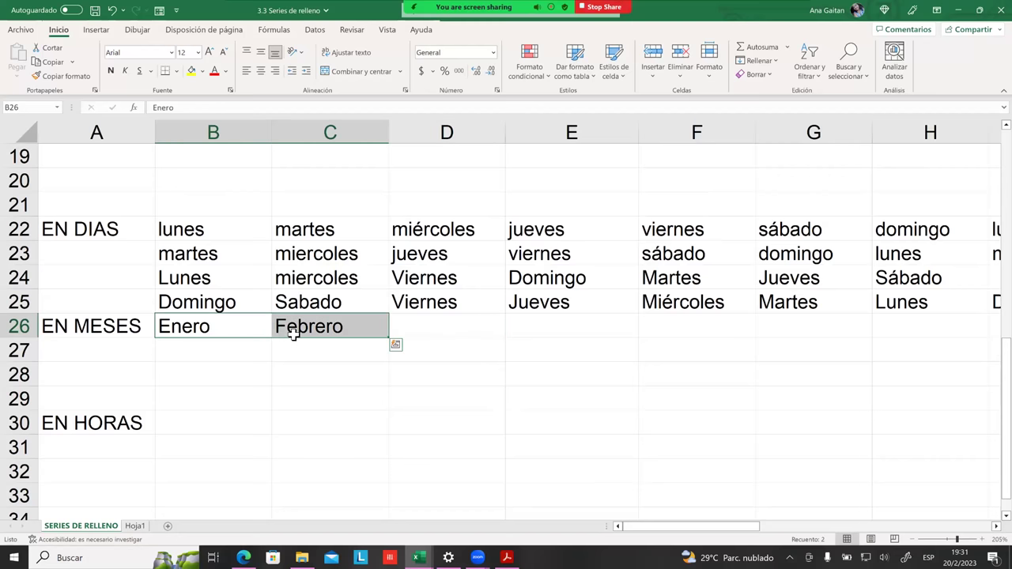
left_click_drag(392, 340, 740, 336)
left_click(665, 371)
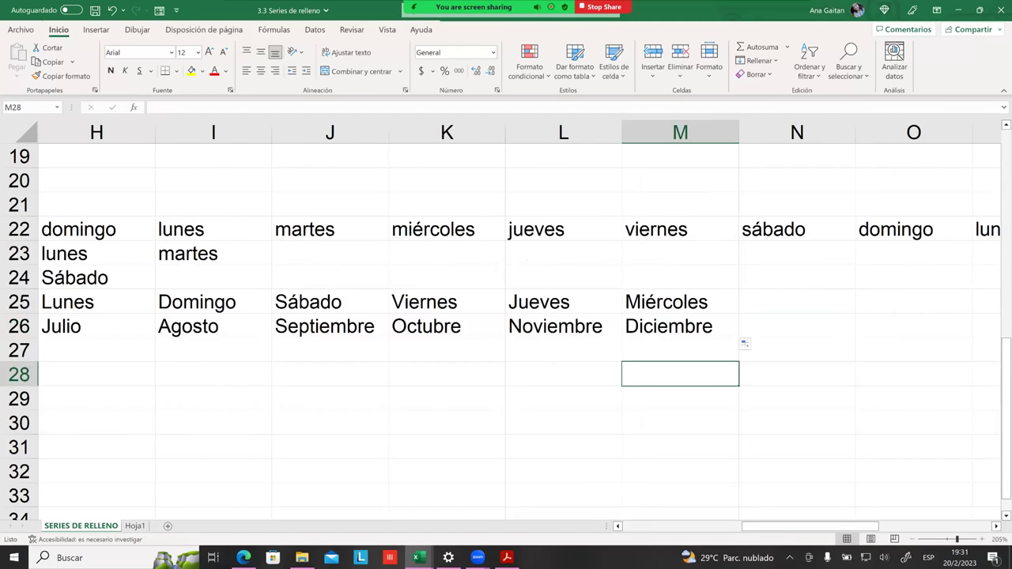
Step: Zoom out and review the complete Enero–Diciembre series in row 26
left_click_drag(783, 526, 696, 526)
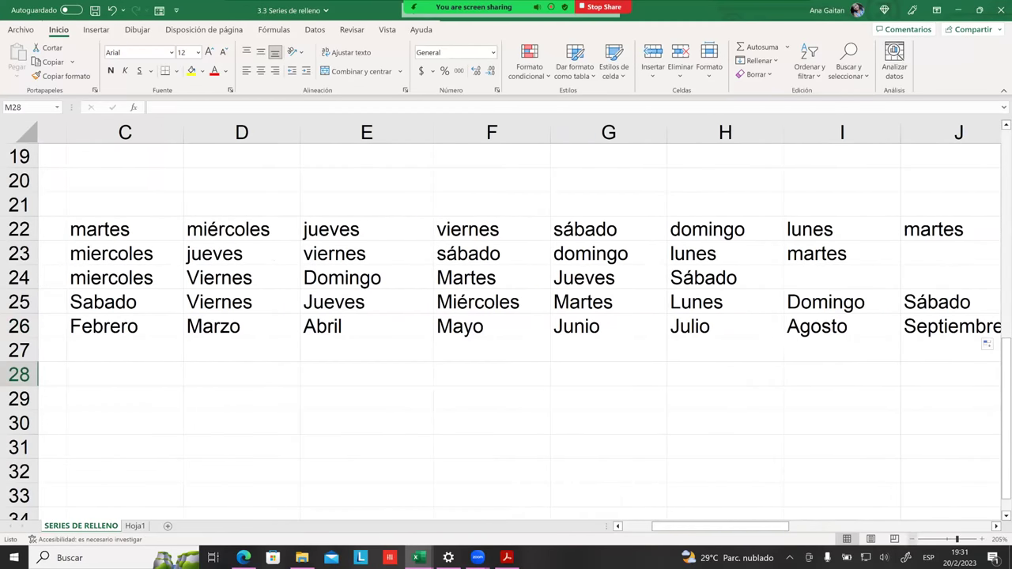
scroll(506, 316, "down", 1, "ctrl")
scroll(506, 317, "down", 2, "ctrl")
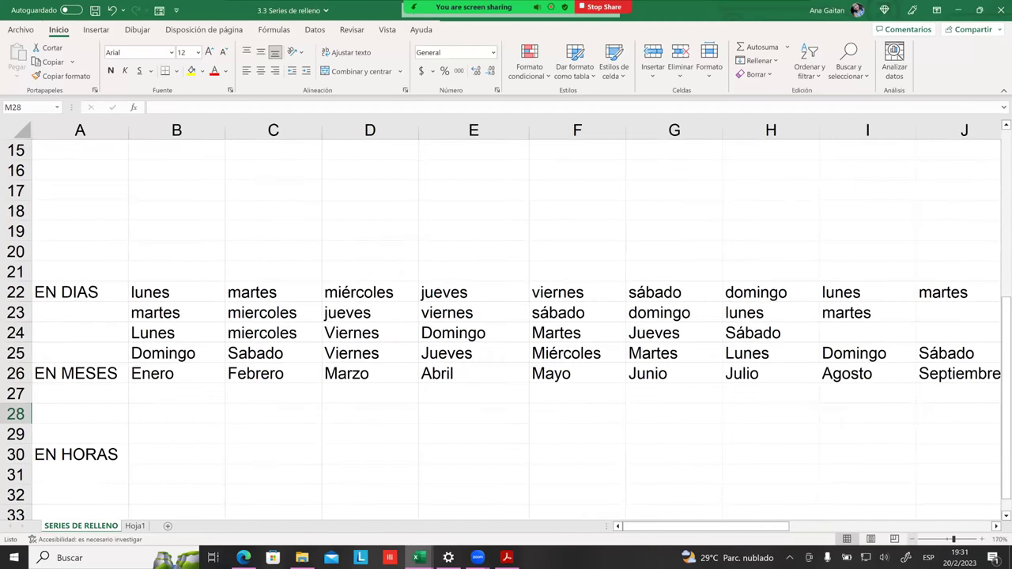
scroll(507, 316, "down", 5, "ctrl")
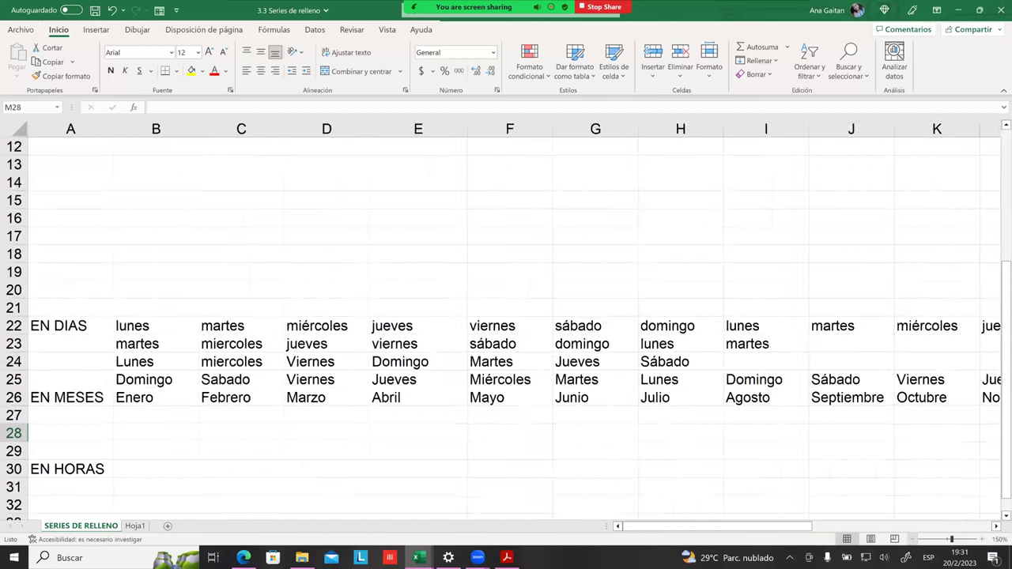
scroll(506, 317, "down", 1, "ctrl")
left_click(192, 454)
left_click_drag(118, 425, 886, 427)
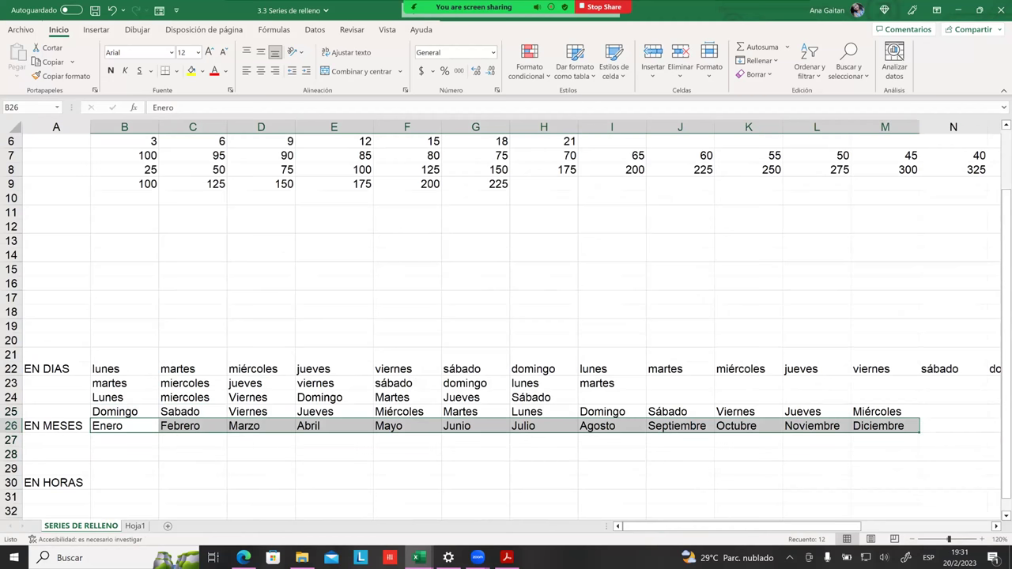
left_click(124, 440)
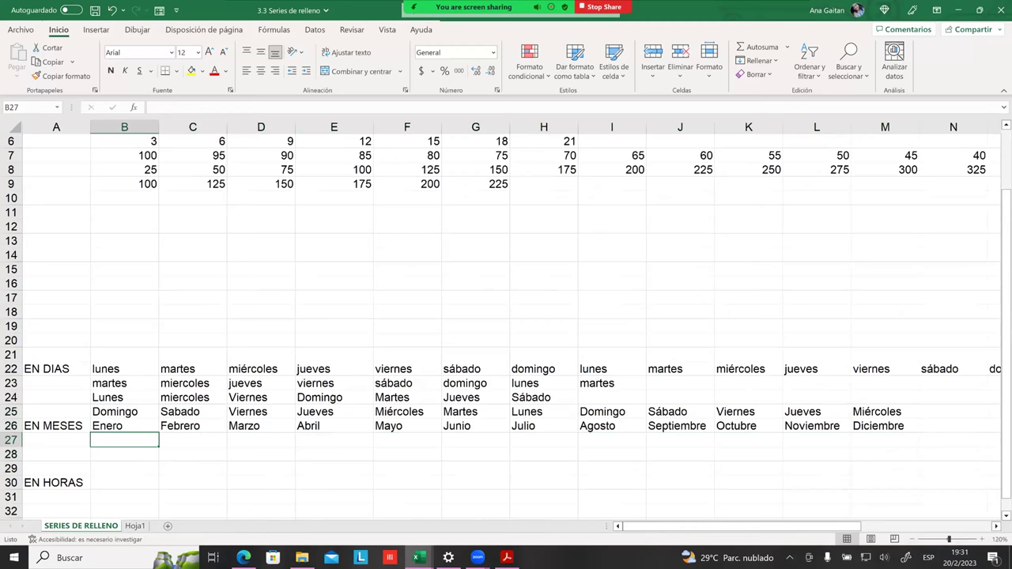
Step: Enter Junio in B27 and Julio in C27 as the month series seed
scroll(506, 317, "up", 2)
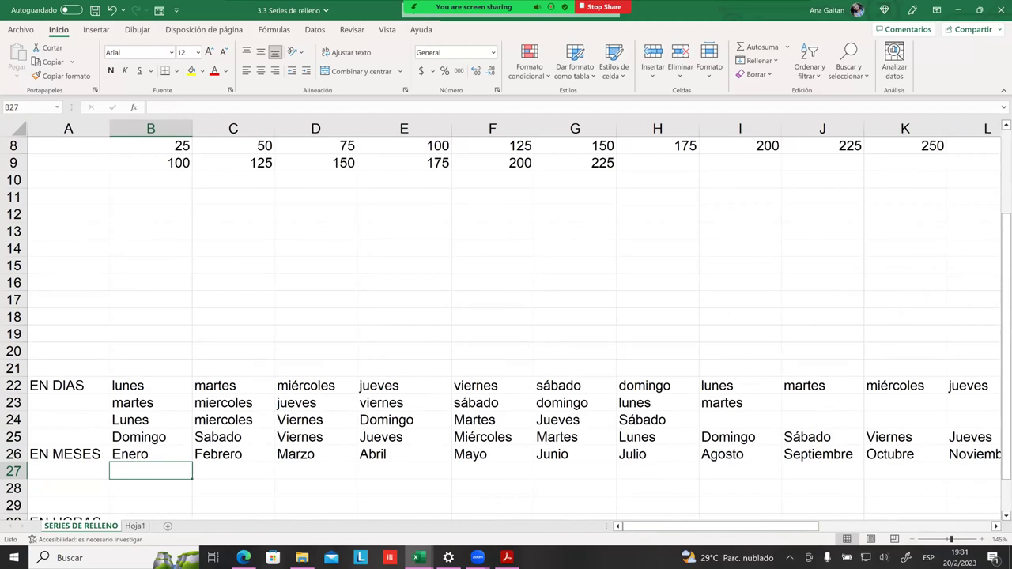
type("Junio")
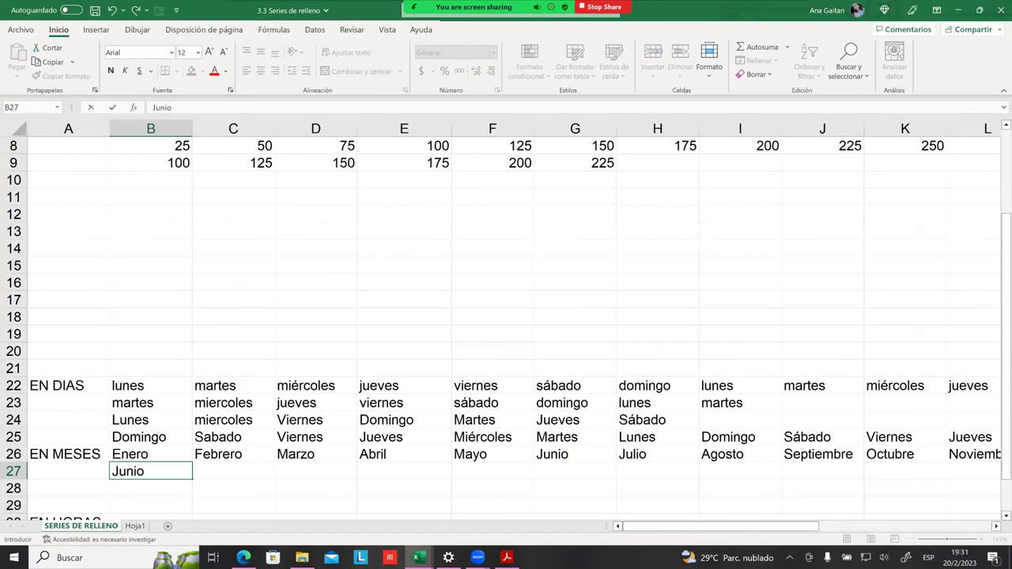
key("Tab")
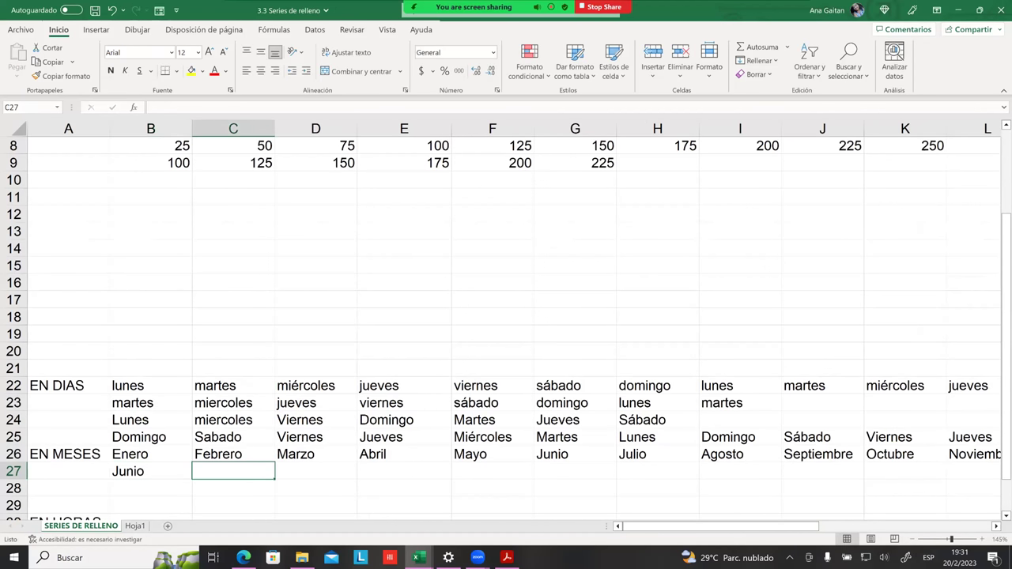
type("Julioo")
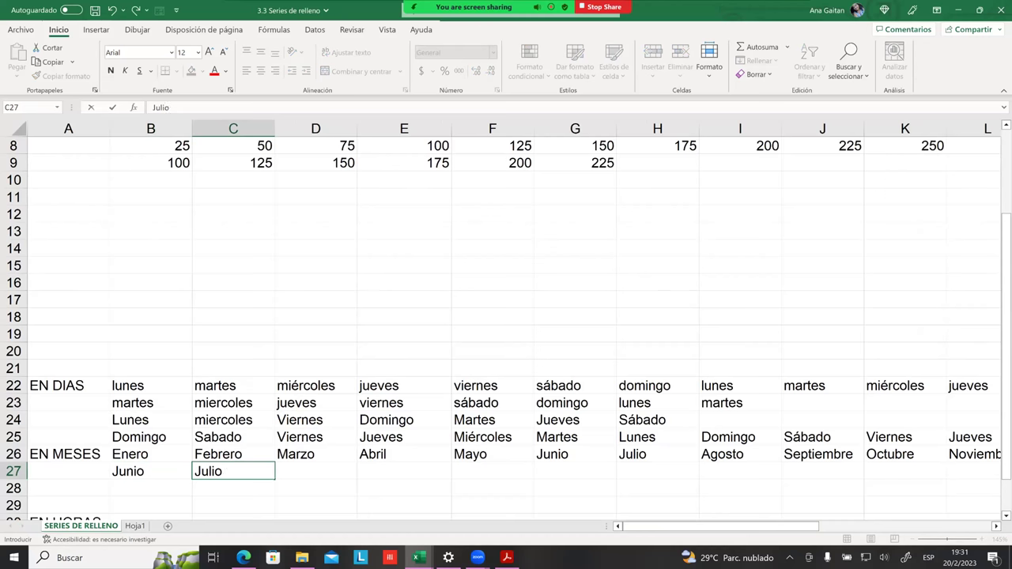
key("Tab")
Step: Fill the Junio, Julio pair across row 27 so it continues through Diciembre in H27
left_click_drag(150, 471, 233, 472)
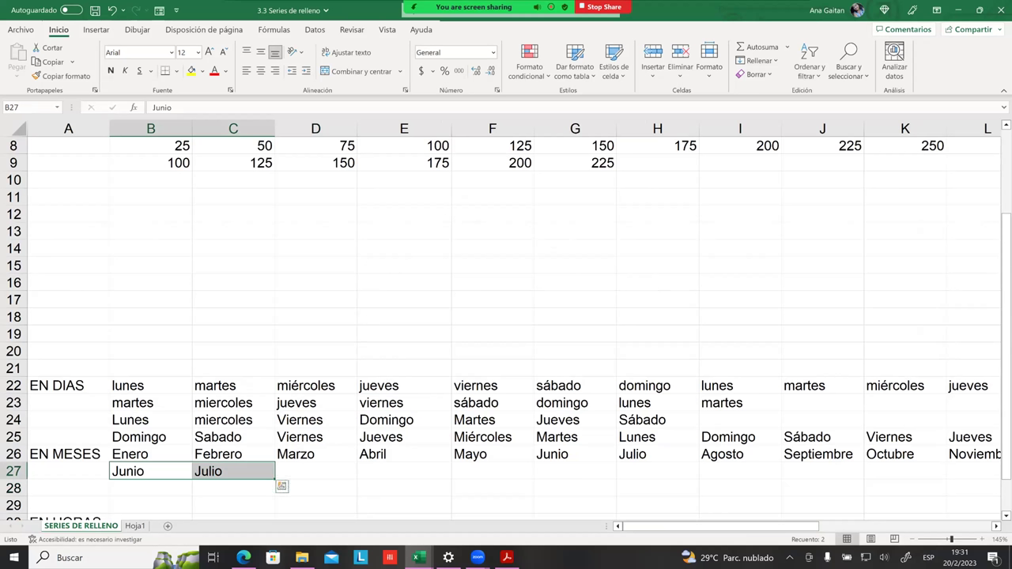
left_click_drag(275, 480, 352, 480)
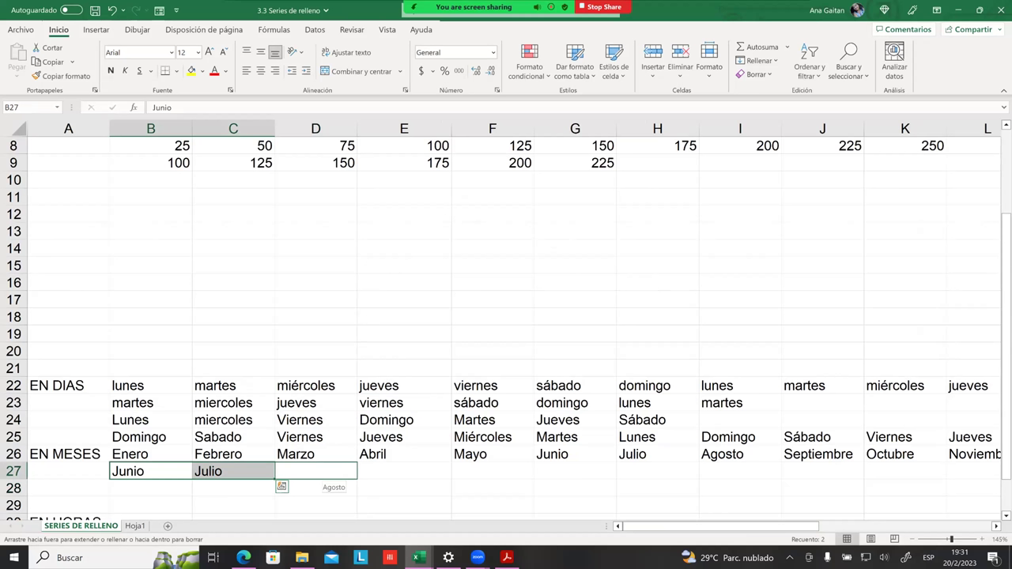
left_click_drag(320, 478, 658, 478)
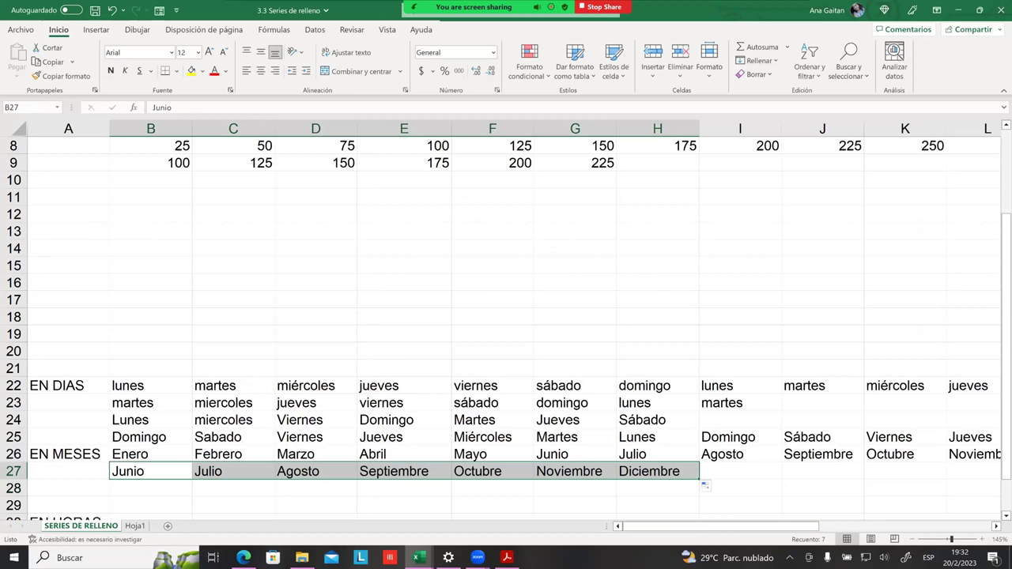
scroll(506, 316, "down", 3)
scroll(506, 317, "down", 2)
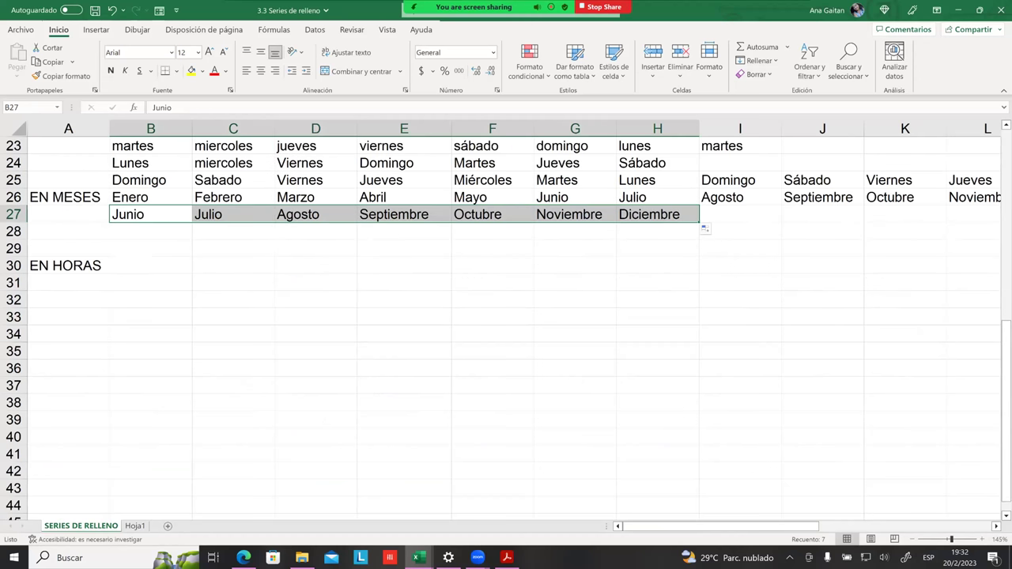
scroll(506, 316, "up", 2)
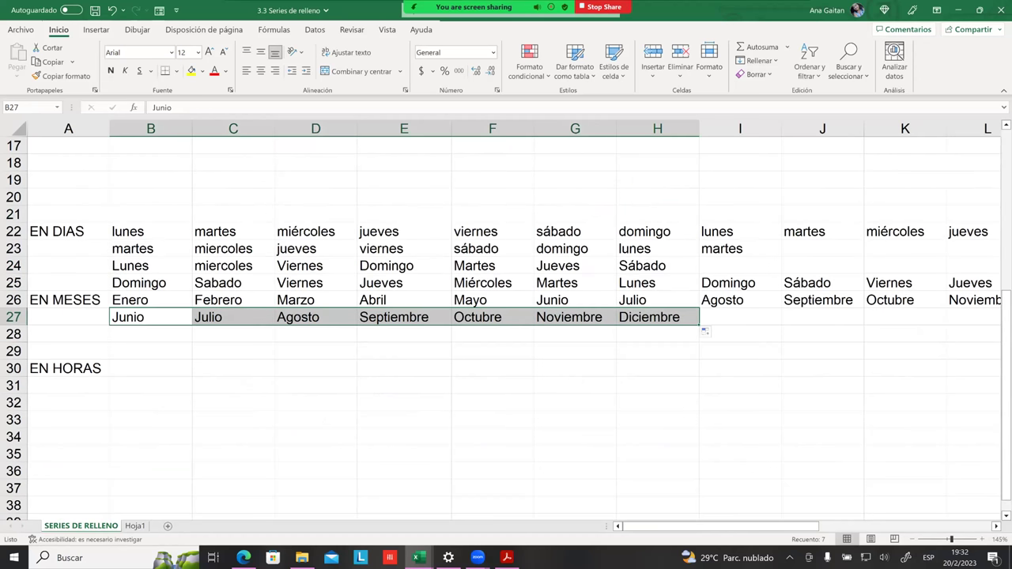
left_click(479, 368)
left_click(410, 365)
scroll(390, 345, "up", 1)
scroll(398, 344, "down", 2)
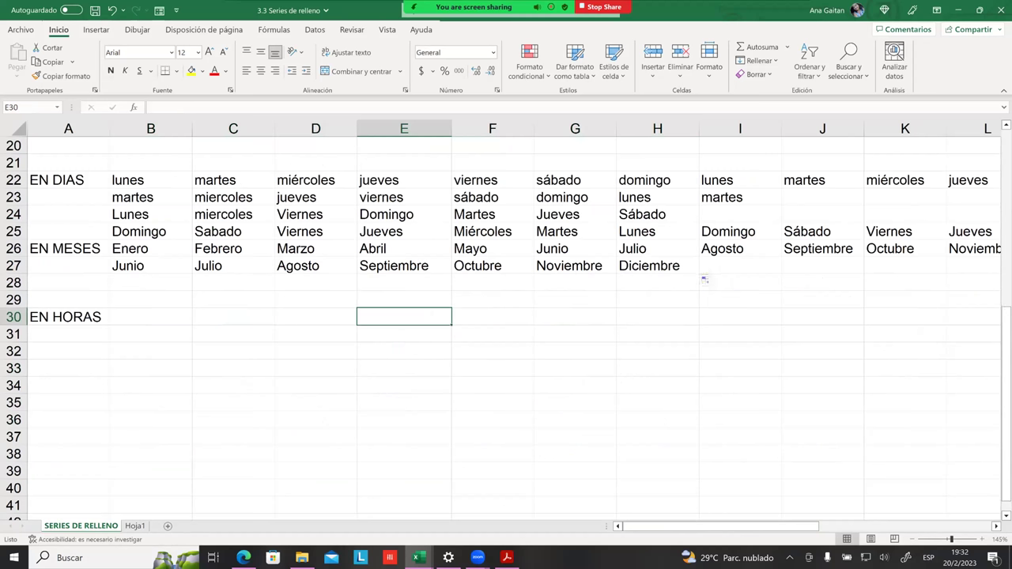
Step: Enter Diciembre in B28 and Noviembre in C28
left_click(186, 278)
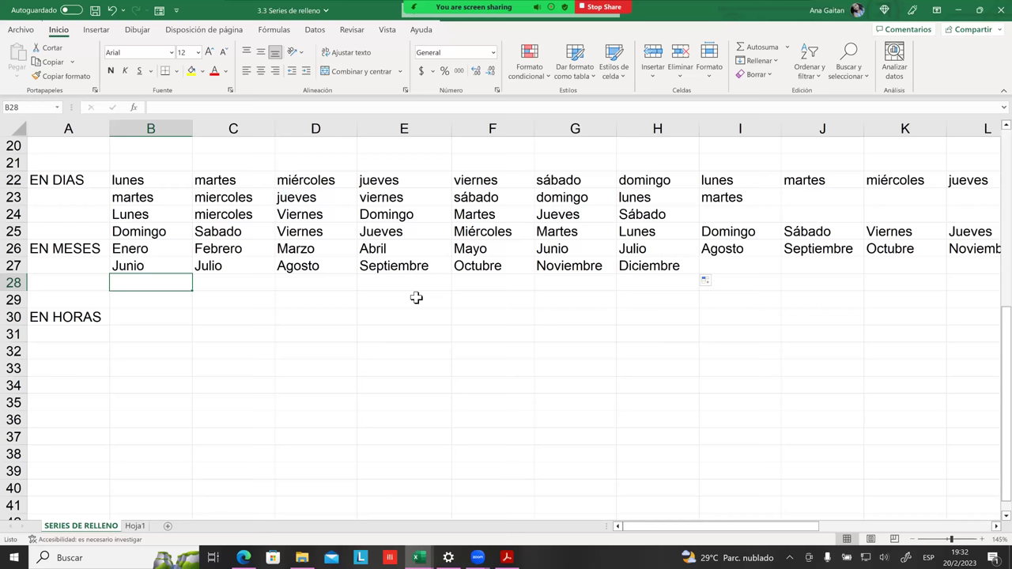
type("D")
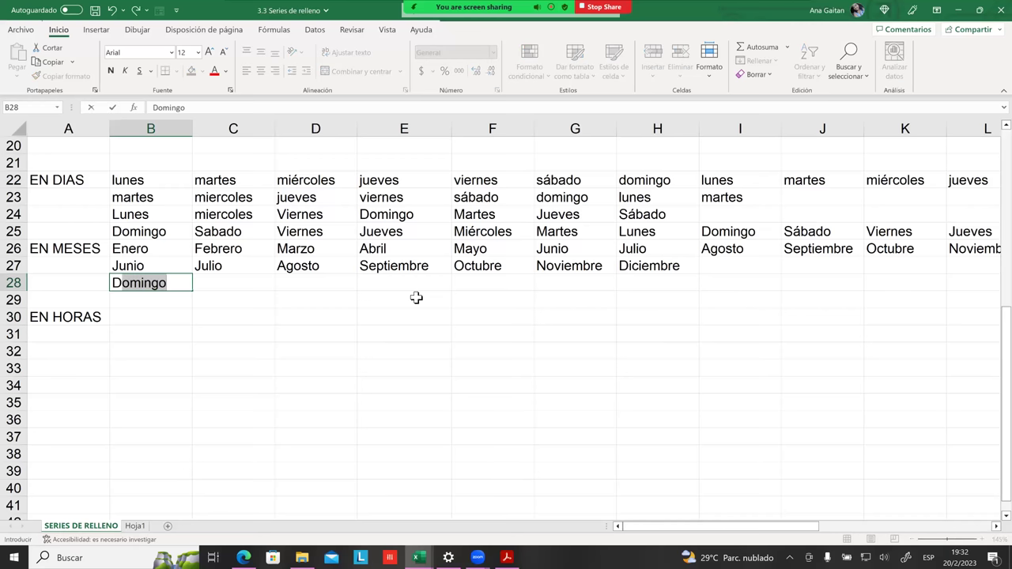
type("icie")
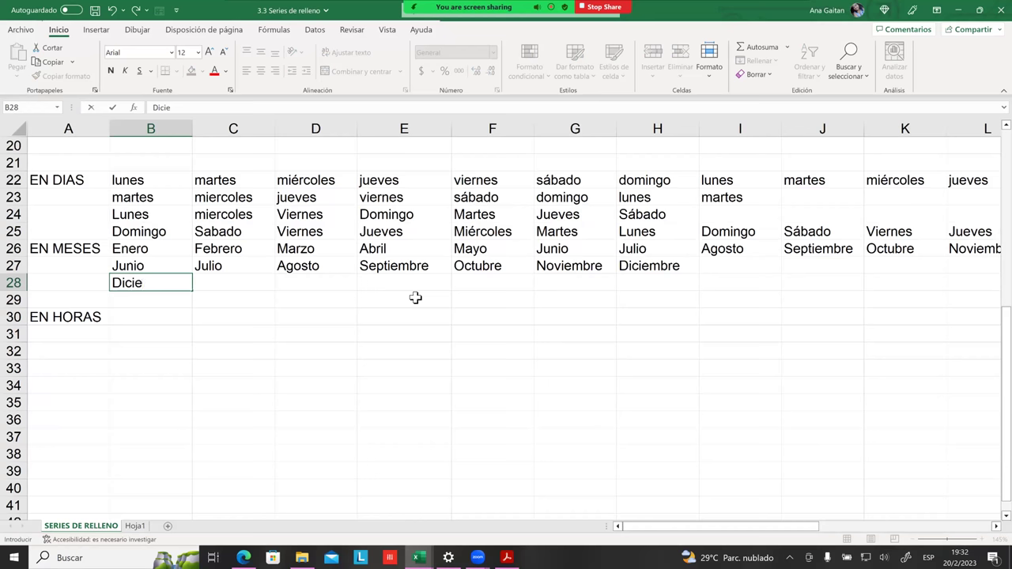
type("mbre")
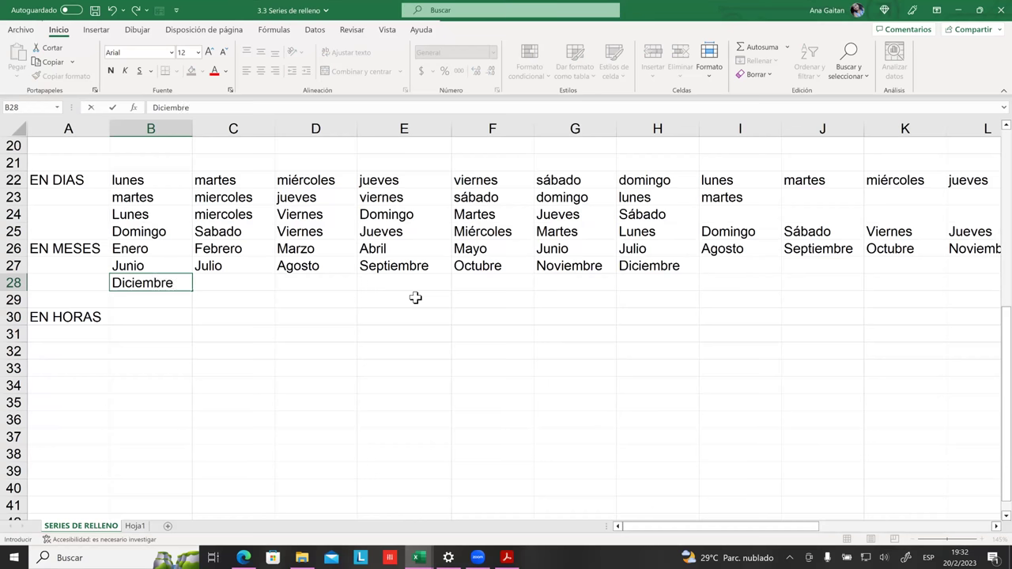
left_click(415, 297)
left_click(240, 299)
left_click(234, 279)
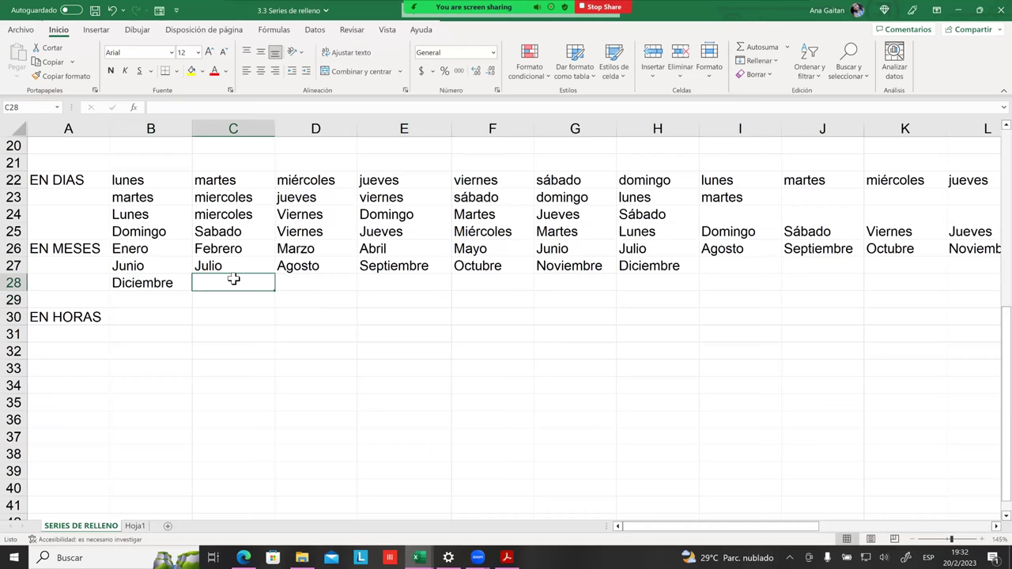
type("Noviembre")
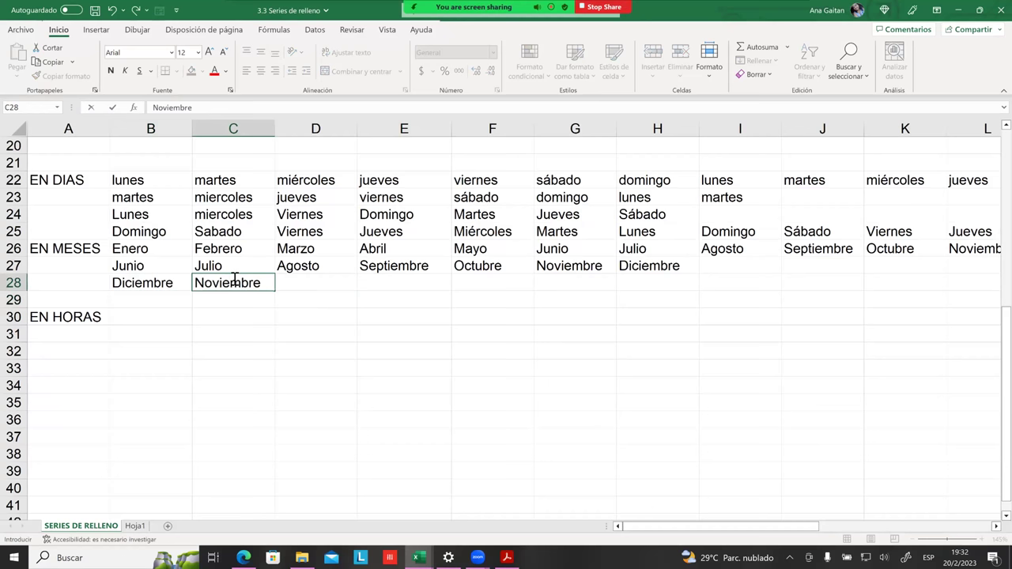
left_click(255, 334)
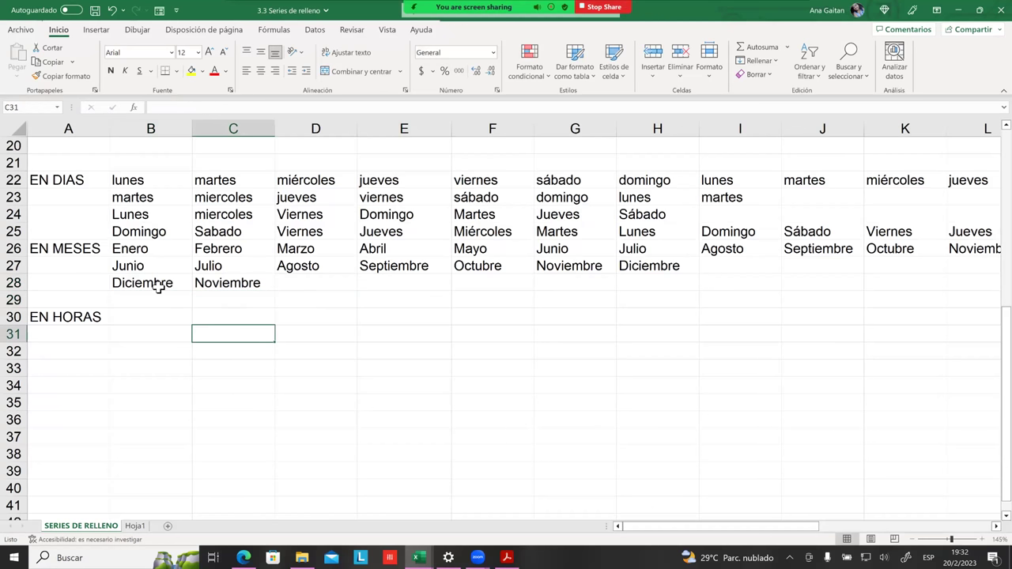
Step: Fill the pair far right along row 28, running months backward past Enero to Septiembre
left_click(160, 285)
left_click_drag(202, 289, 222, 285)
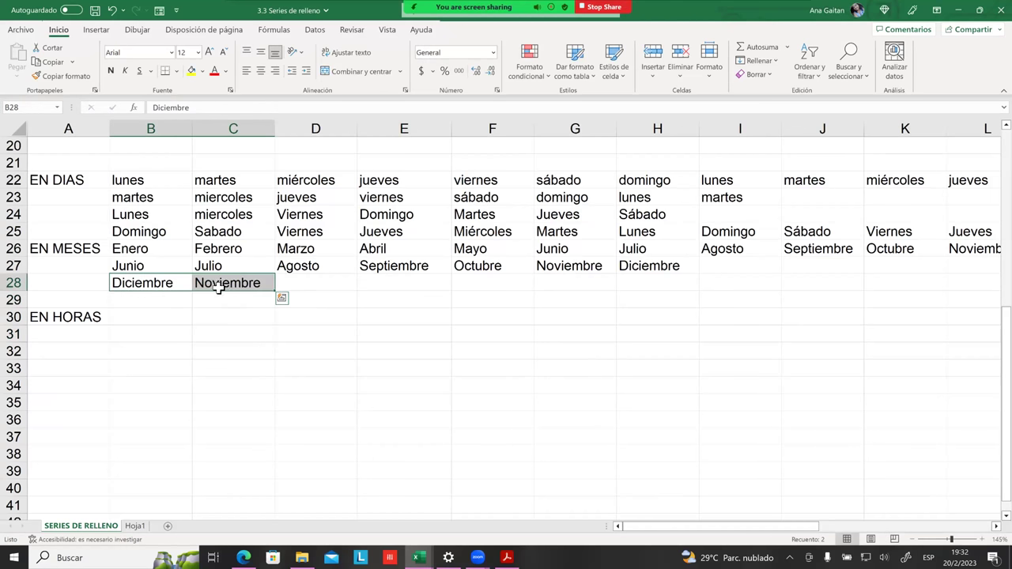
left_click_drag(275, 292, 945, 289)
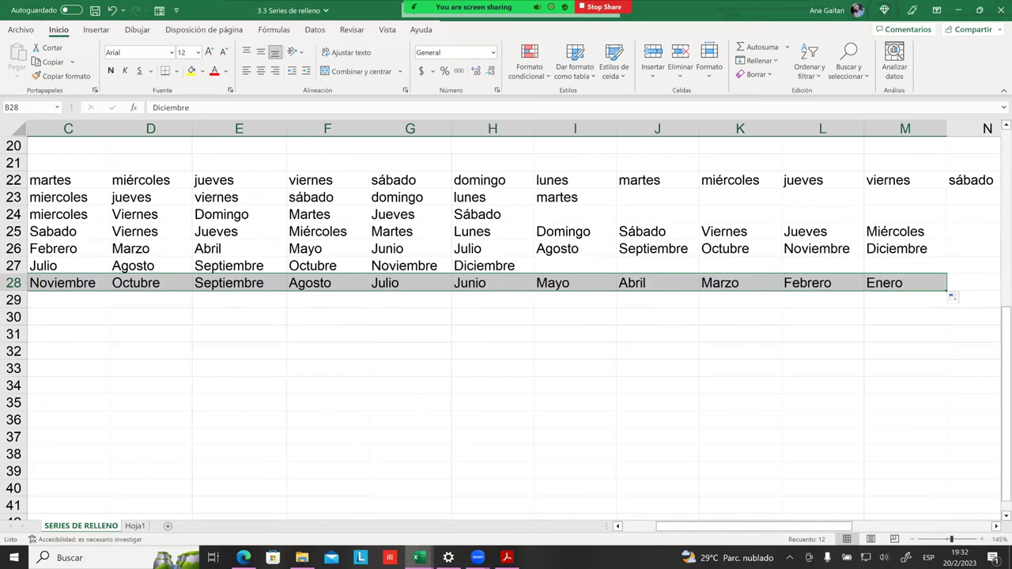
left_click_drag(947, 291, 989, 294)
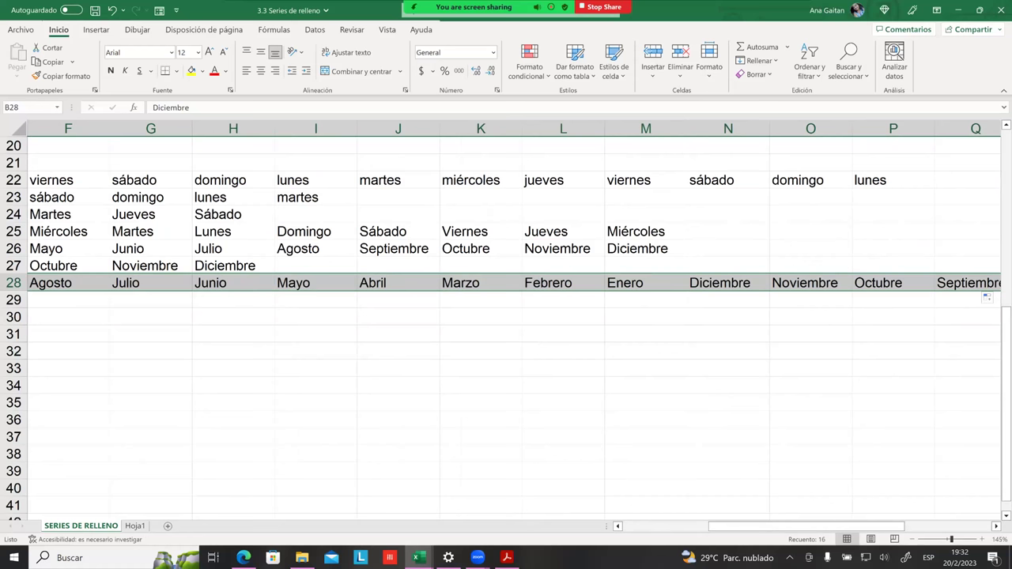
left_click_drag(791, 526, 705, 526)
left_click(181, 347)
Step: Enter Enero in B29 and Marzo in C29
left_click_drag(180, 341, 199, 348)
left_click(171, 299)
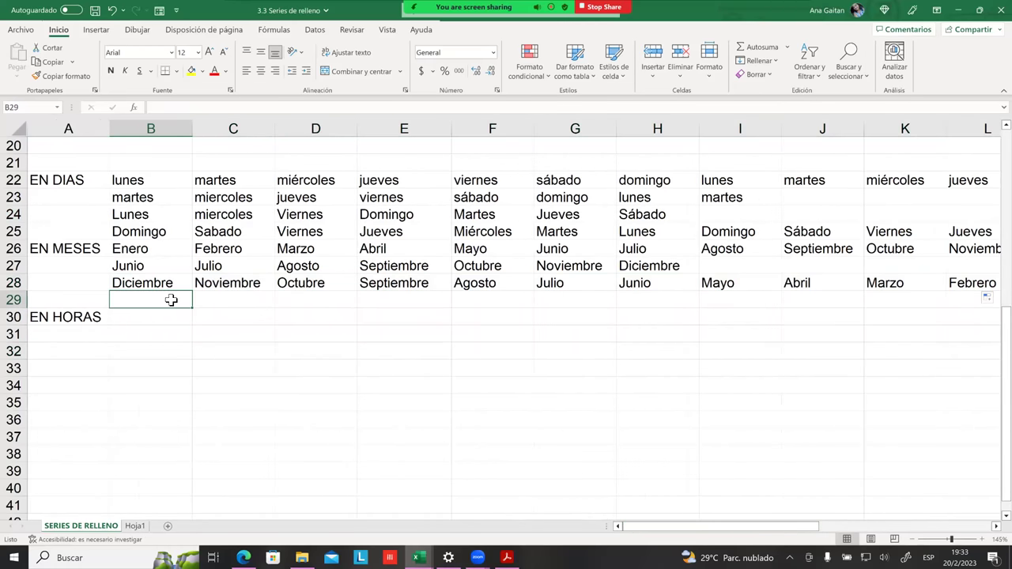
type("Enero")
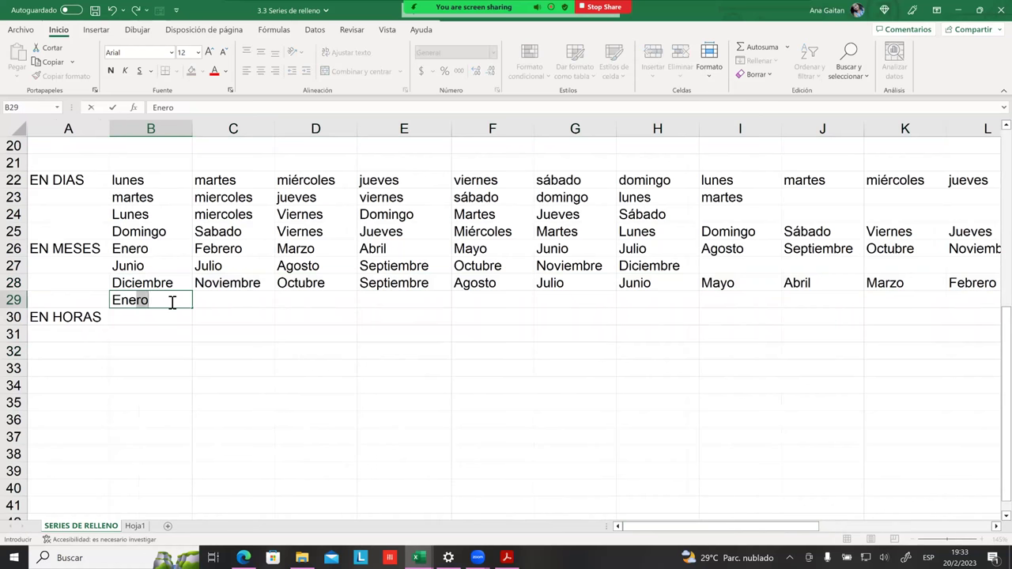
key("Tab")
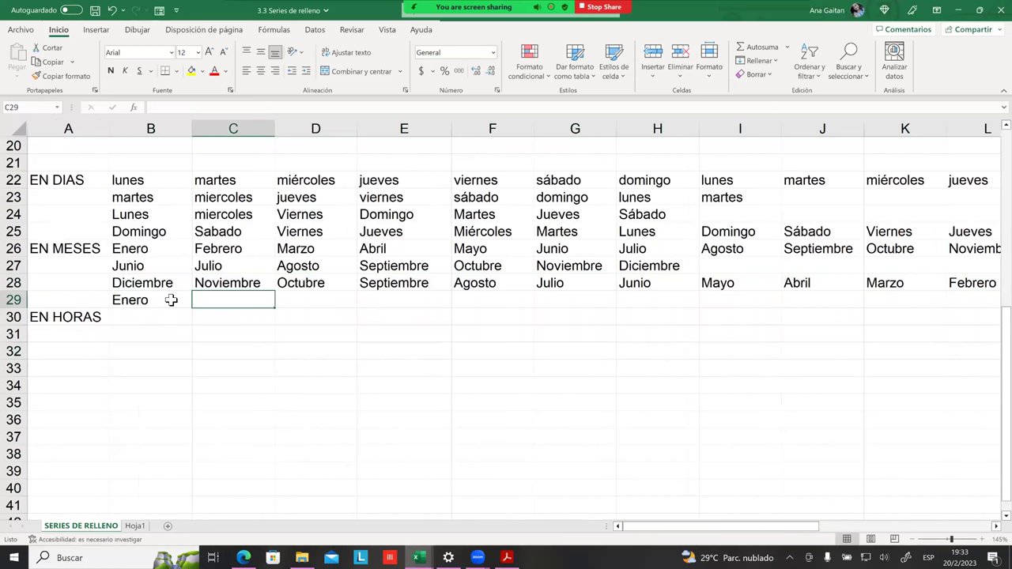
type("Marz")
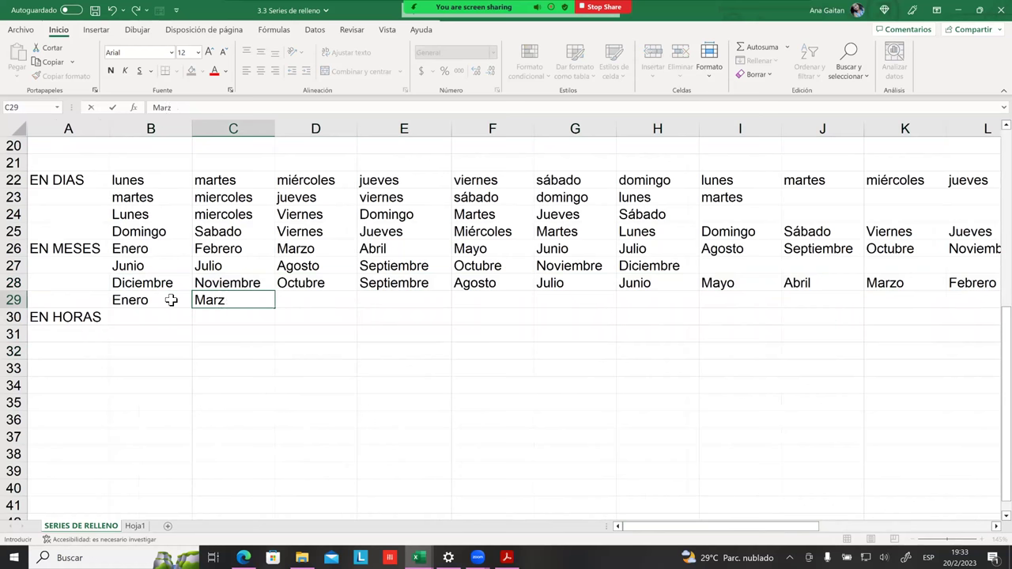
type("o")
key("Tab")
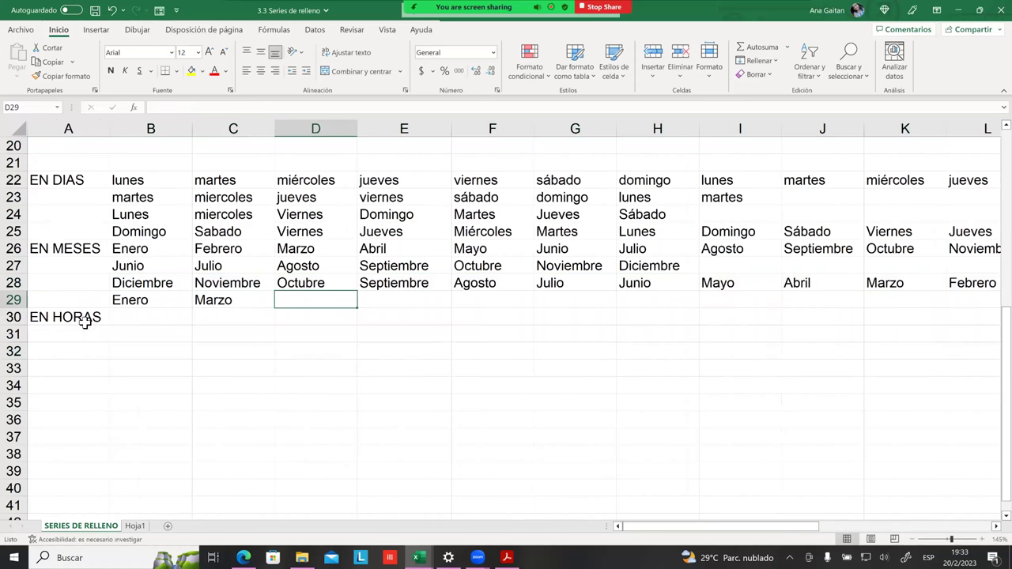
Step: Fill the pair to G29, producing Enero, Marzo, Mayo, Julio, Septiembre, Noviembre
left_click_drag(174, 302, 214, 305)
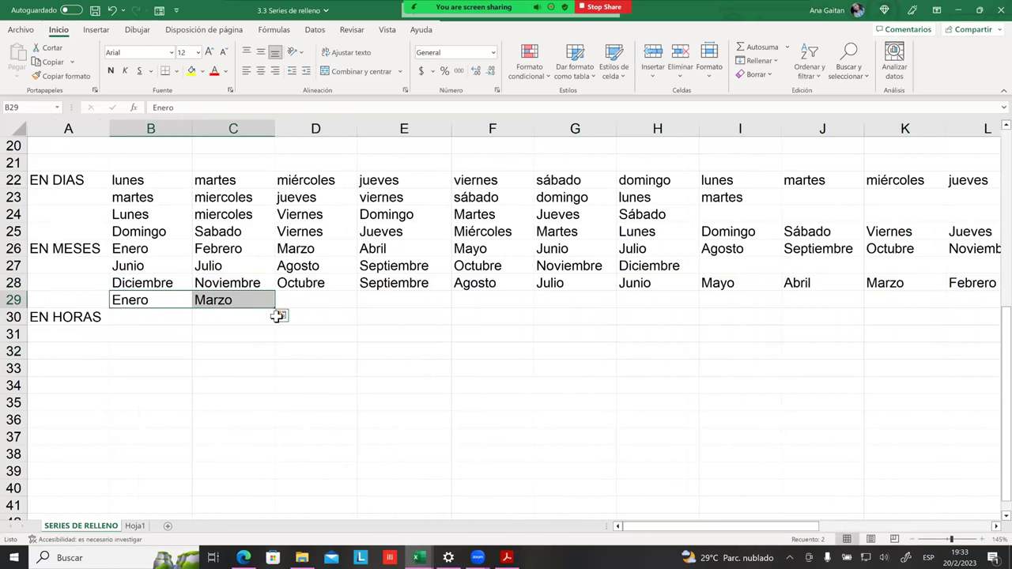
left_click_drag(278, 310, 617, 309)
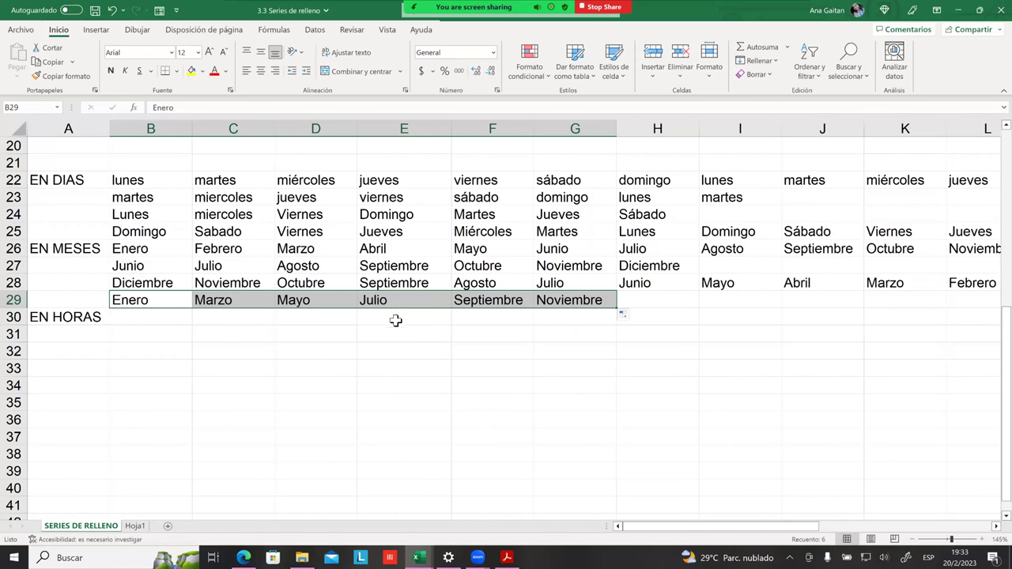
left_click(461, 336)
left_click_drag(135, 305, 226, 301)
left_click(215, 339)
left_click(242, 333)
left_click(219, 332)
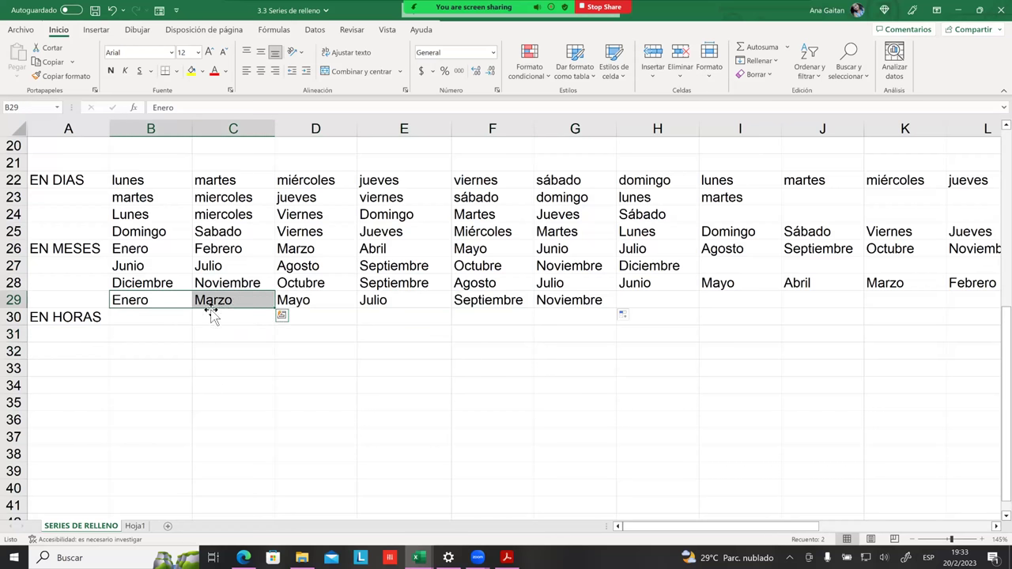
scroll(190, 324, "up", 1)
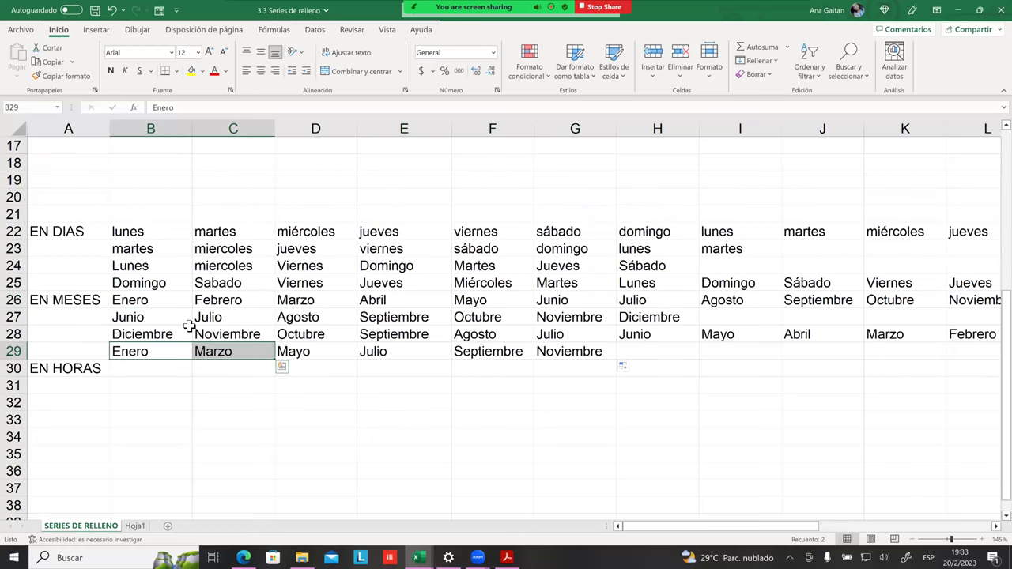
scroll(190, 325, "down", 1)
scroll(189, 325, "up", 4)
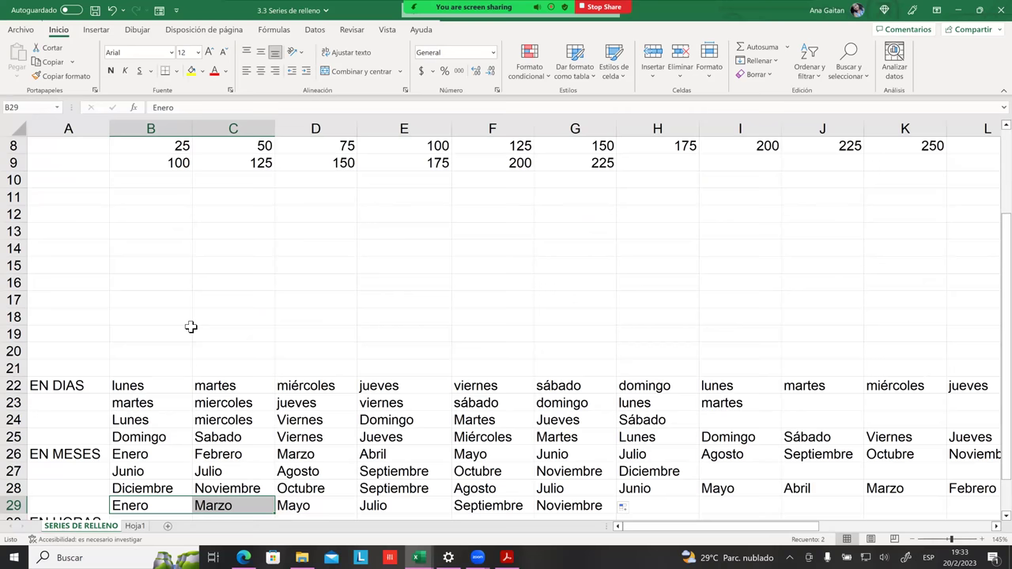
scroll(190, 326, "up", 3)
left_click_drag(165, 164, 909, 166)
left_click(403, 437)
left_click_drag(165, 163, 909, 164)
left_click(491, 356)
left_click(156, 351)
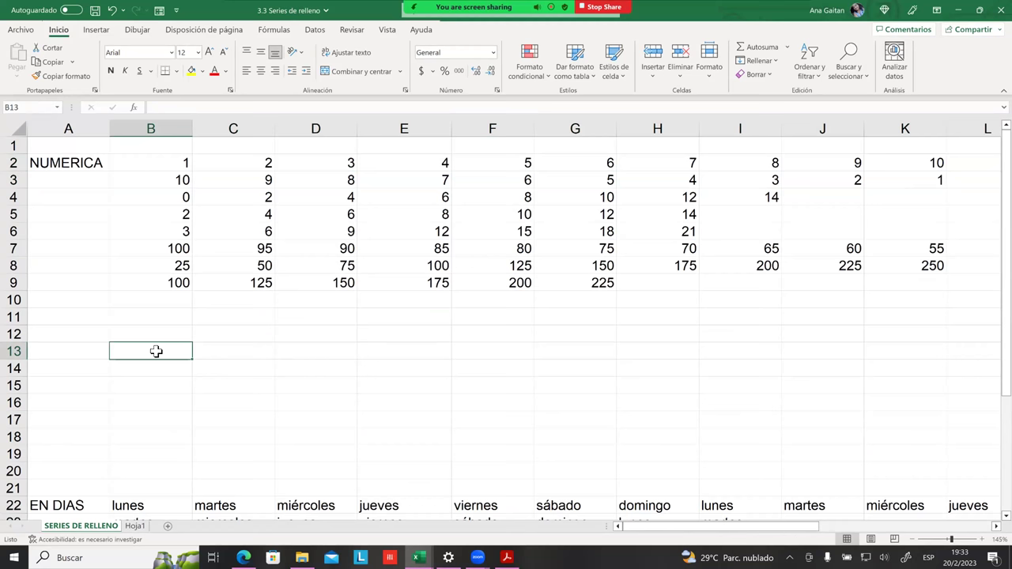
type("1")
key("Tab")
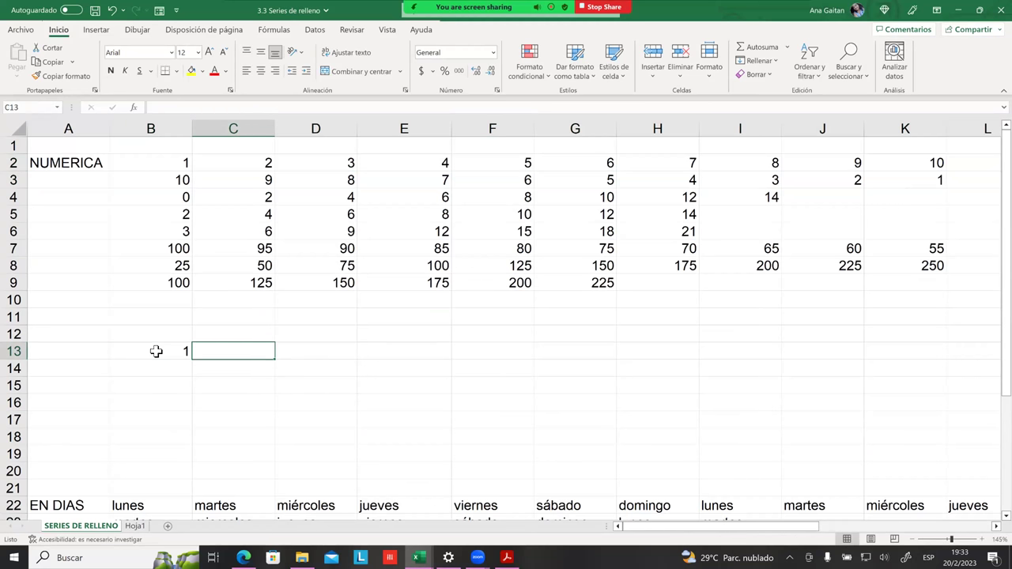
type("2")
key("Tab")
type("3")
key("Tab")
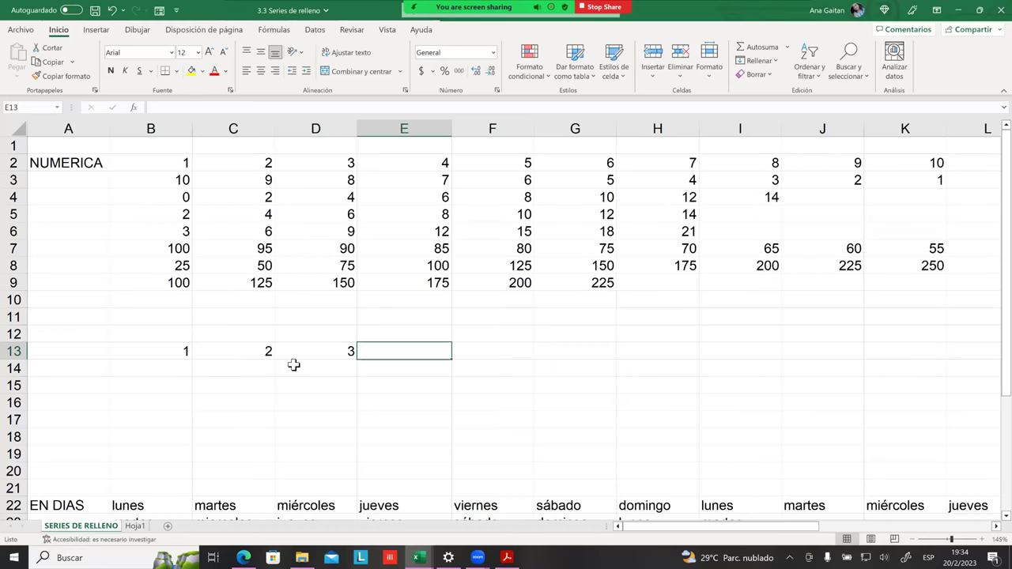
left_click(180, 162)
left_click(232, 159)
left_click(180, 163)
left_click(265, 163)
left_click(493, 453)
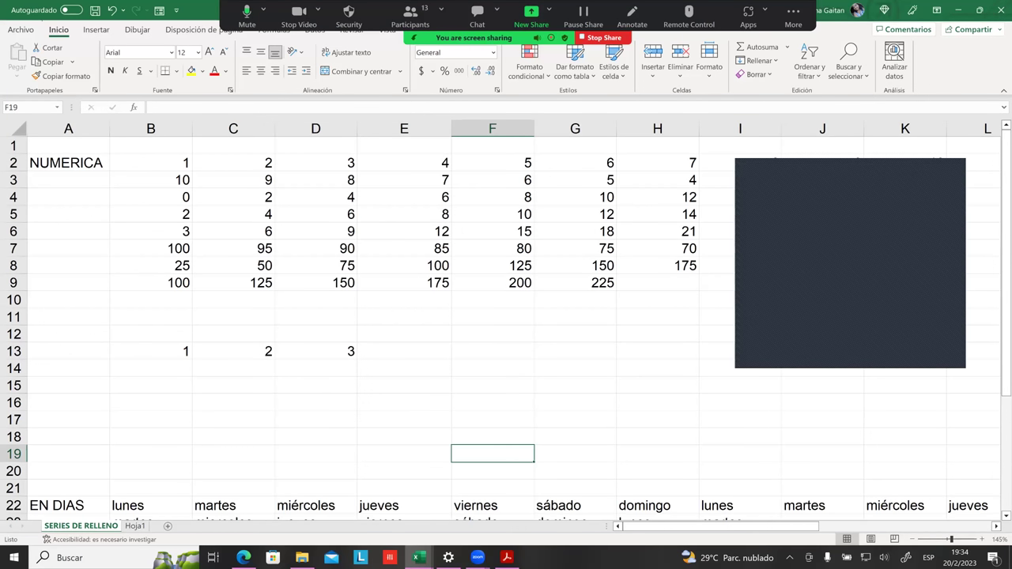
left_click(407, 384)
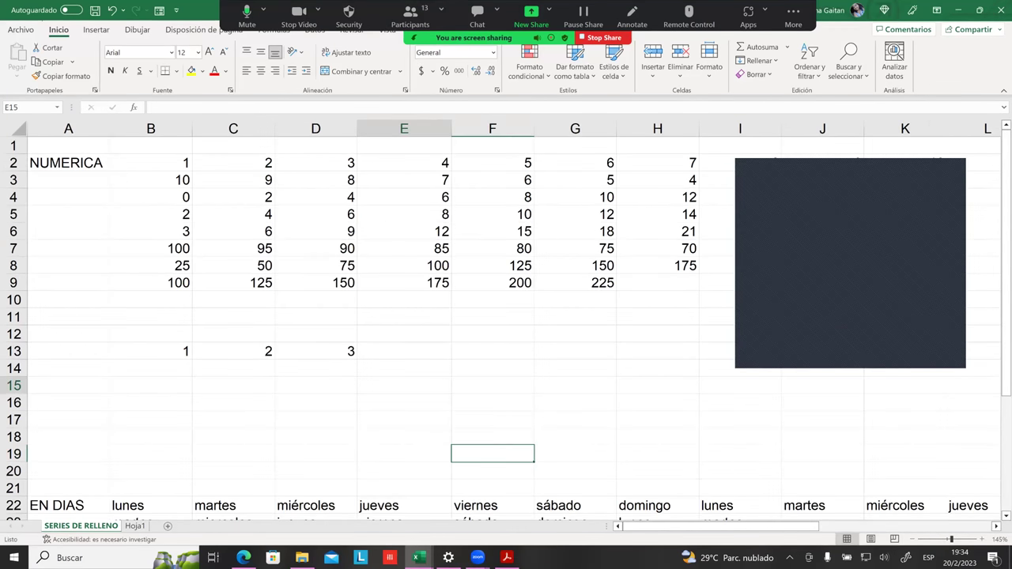
left_click(349, 363)
left_click(282, 355)
left_click(246, 355)
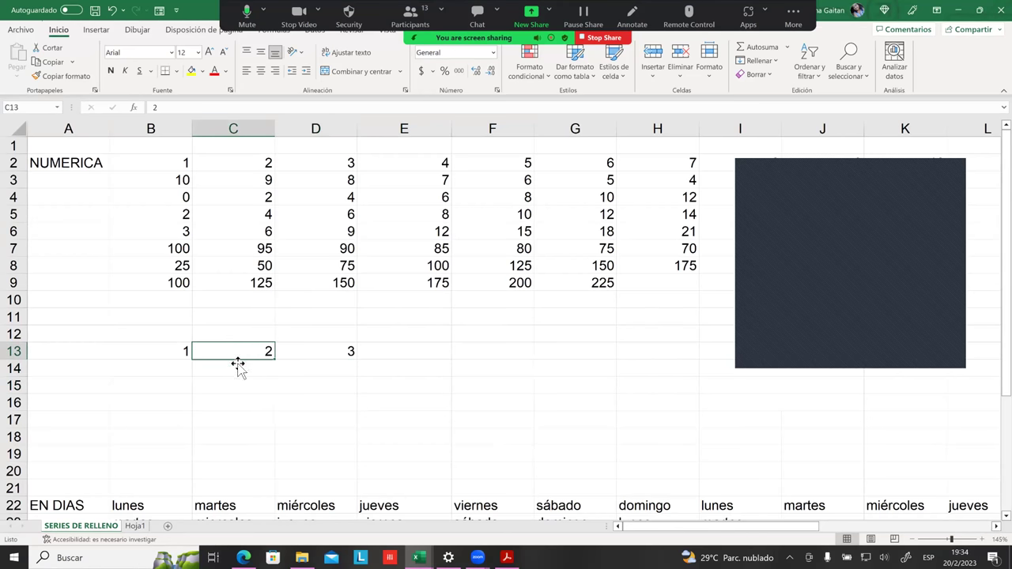
left_click_drag(177, 354, 238, 350)
left_click(225, 368)
left_click(248, 368)
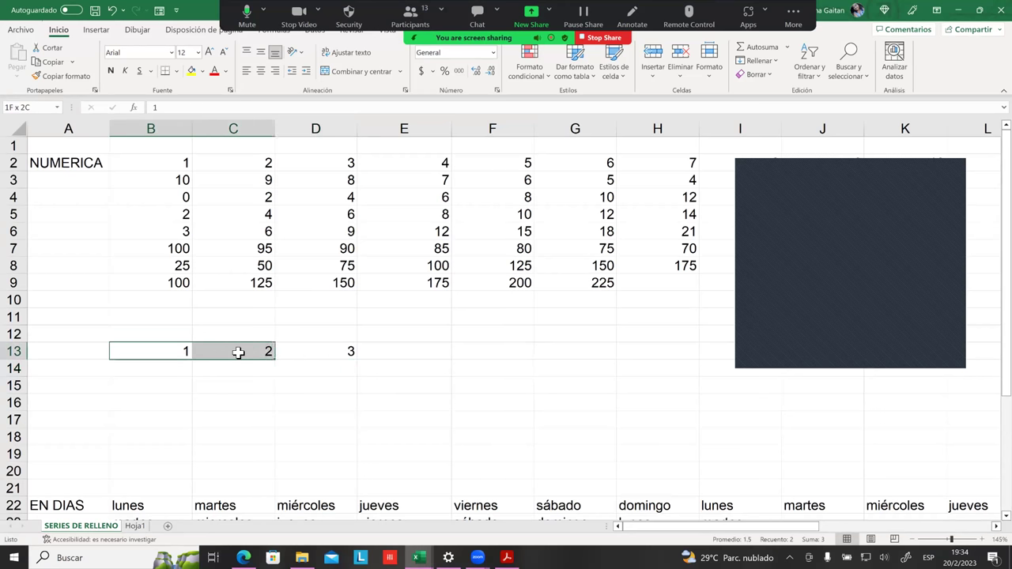
left_click(259, 377)
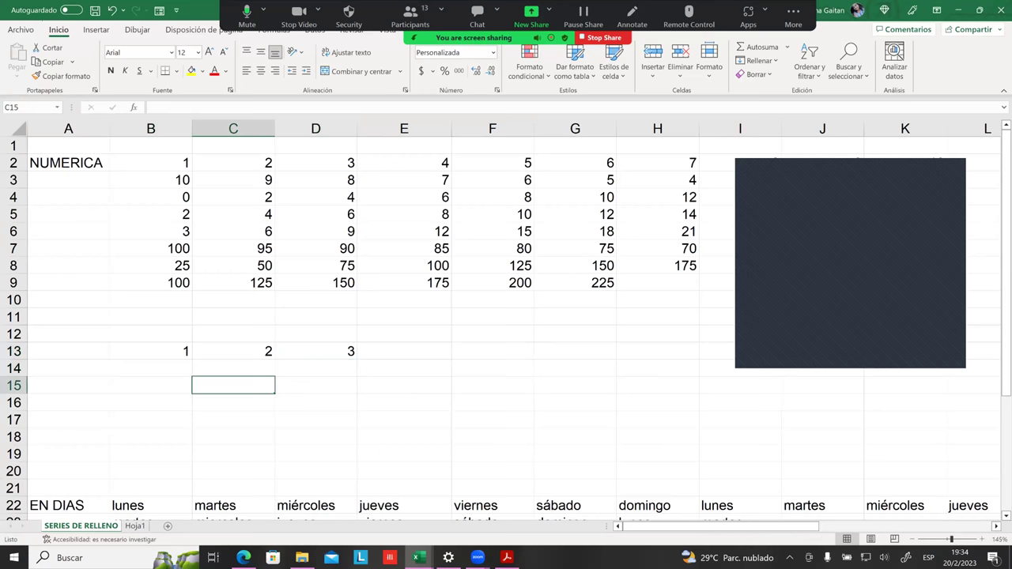
Step: Type 1 in B14, extend it to I14 and convert the copies into the series 1 to 8 with Serie de relleno
left_click(171, 368)
type("1")
left_click_drag(316, 403, 404, 419)
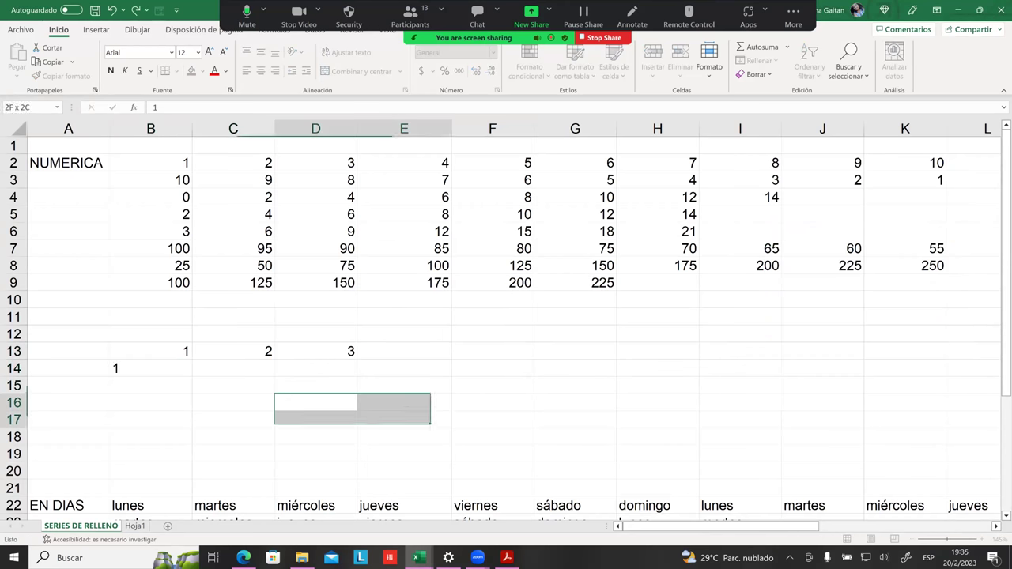
left_click(183, 368)
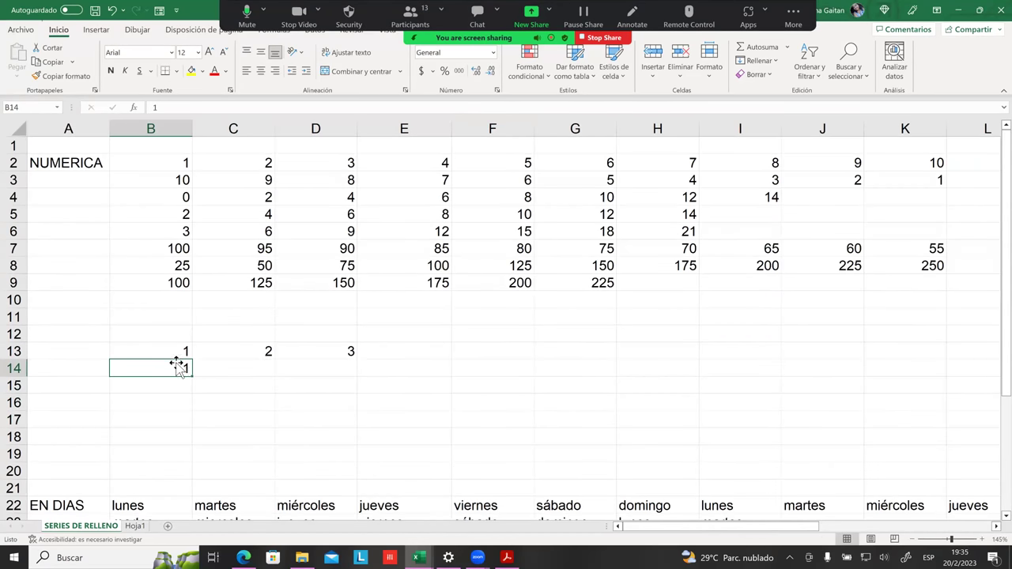
left_click_drag(194, 369, 775, 370)
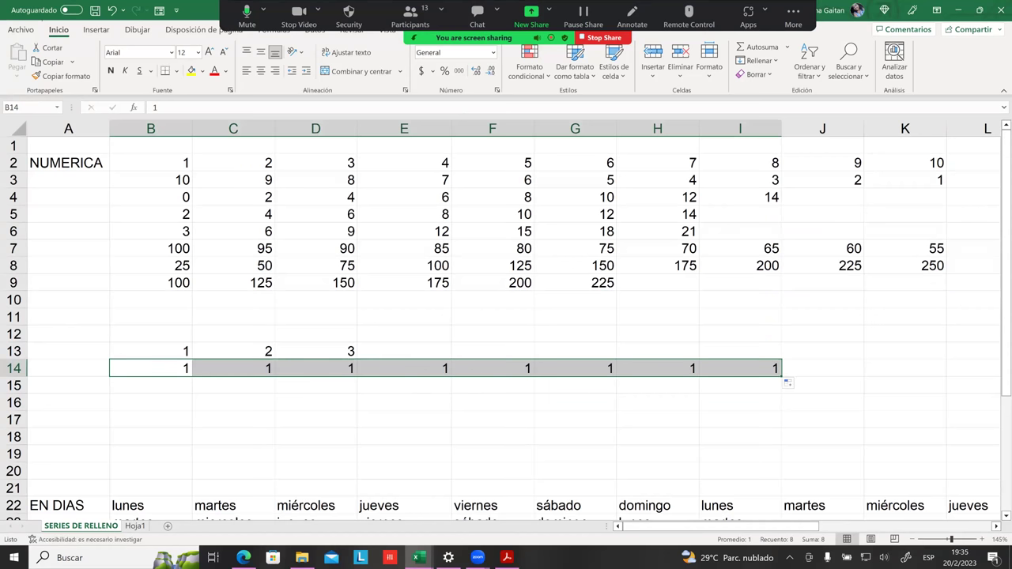
left_click(790, 383)
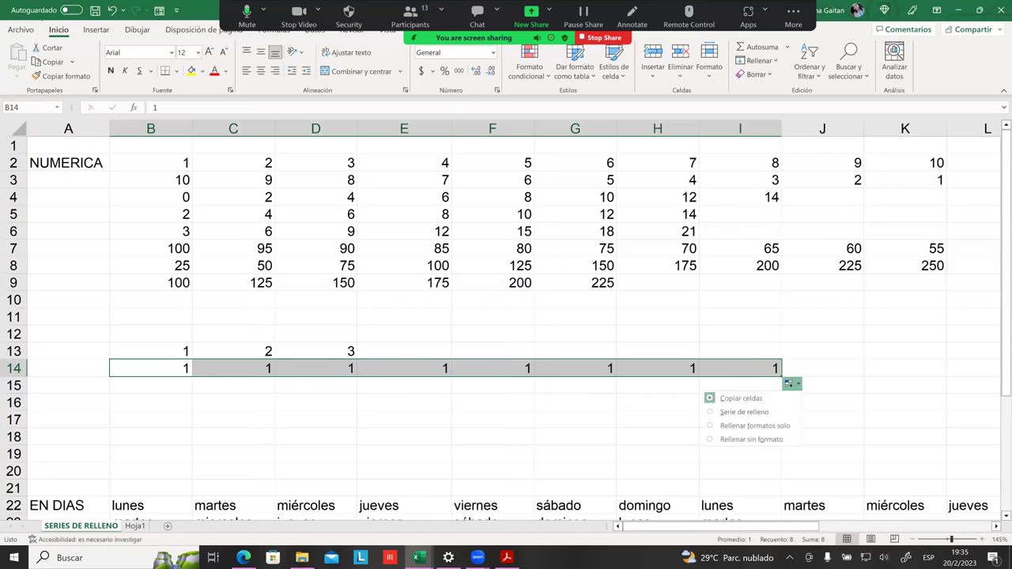
left_click(744, 412)
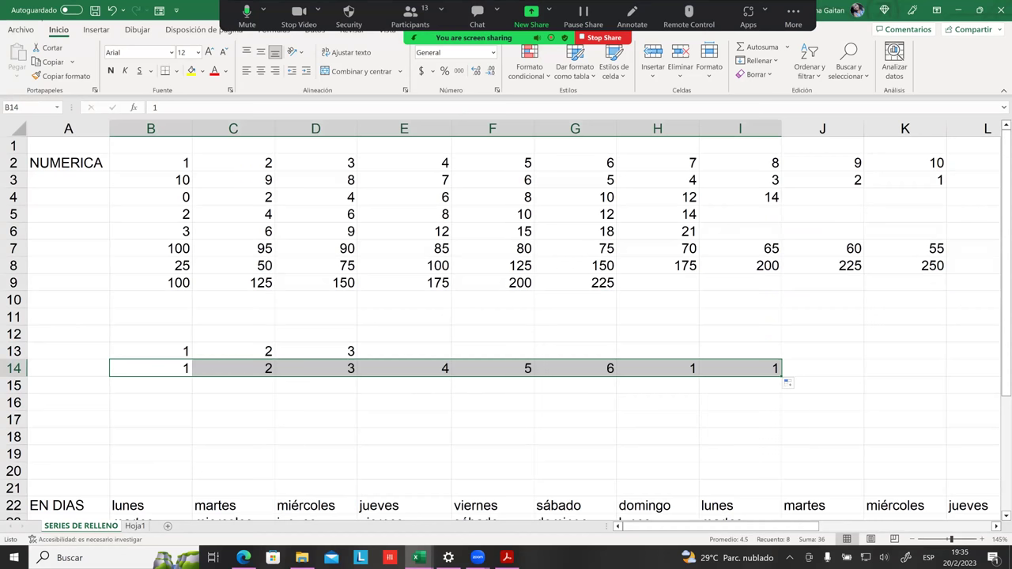
Step: Undo the 1–8 fill, clearing C14:I14 and leaving only the 1 in B14
left_click(740, 419)
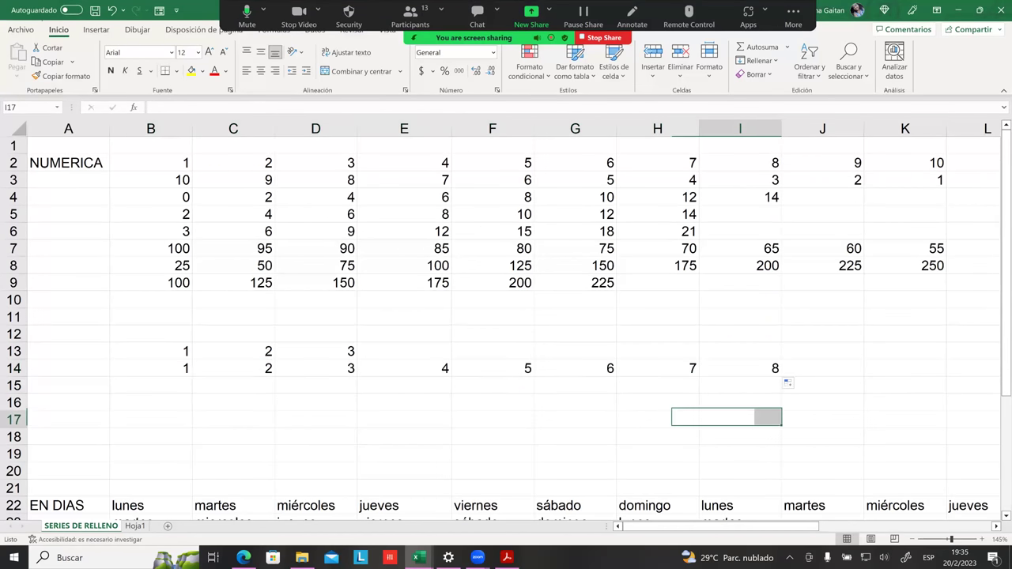
left_click(150, 402)
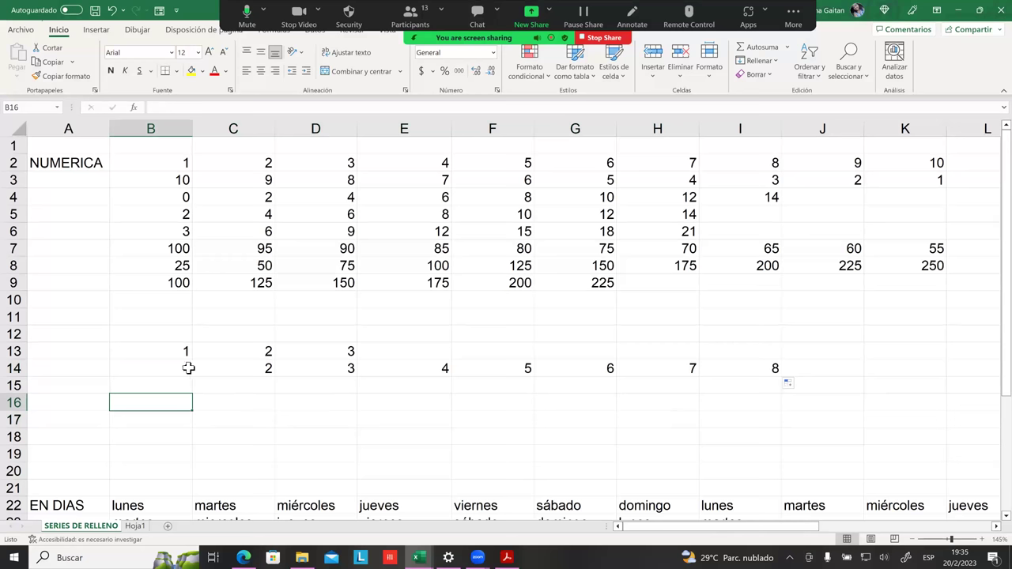
left_click(186, 369)
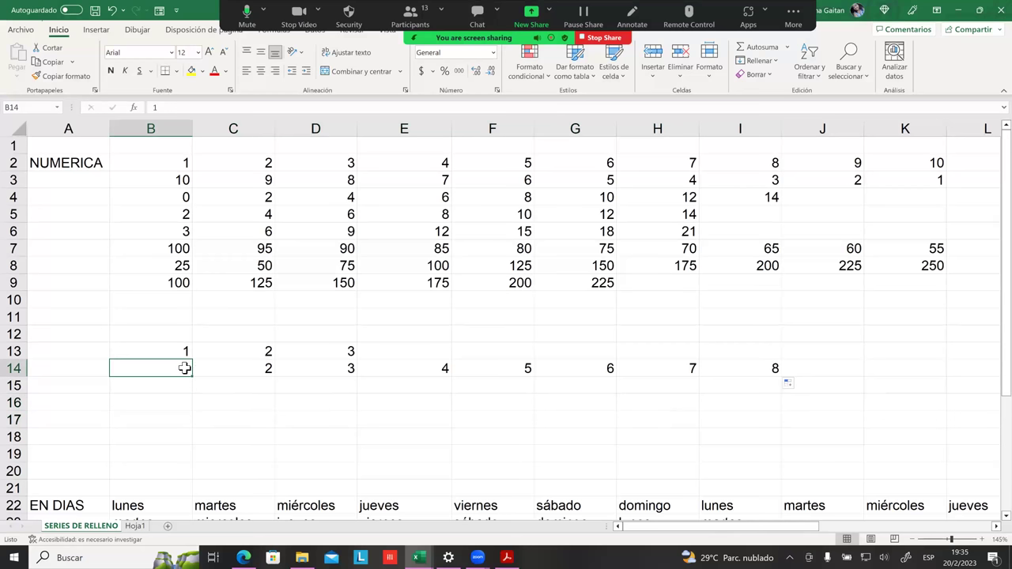
left_click(255, 372)
left_click(183, 369)
left_click(247, 368)
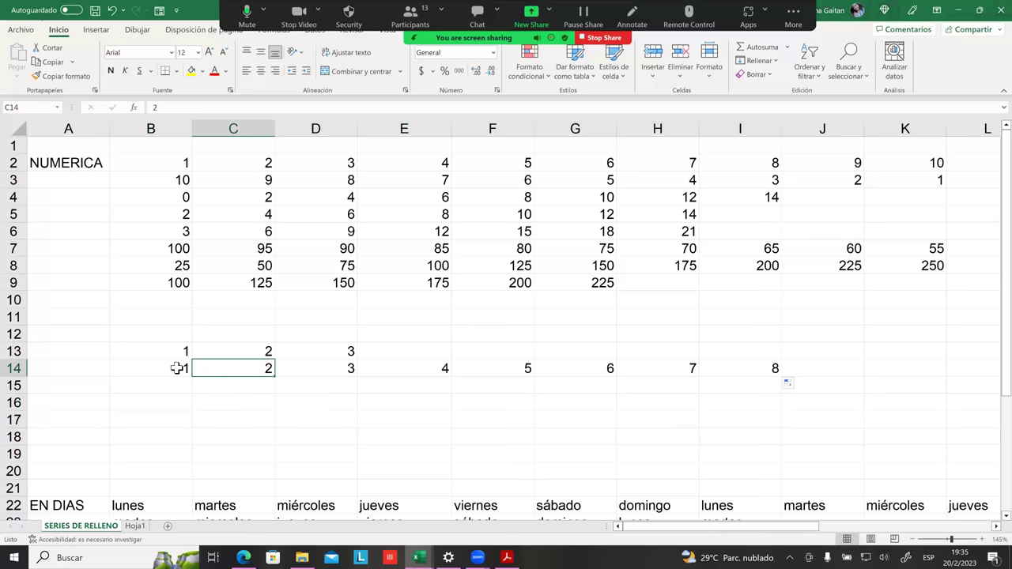
key("ctrl+z")
key("ctrl+z")
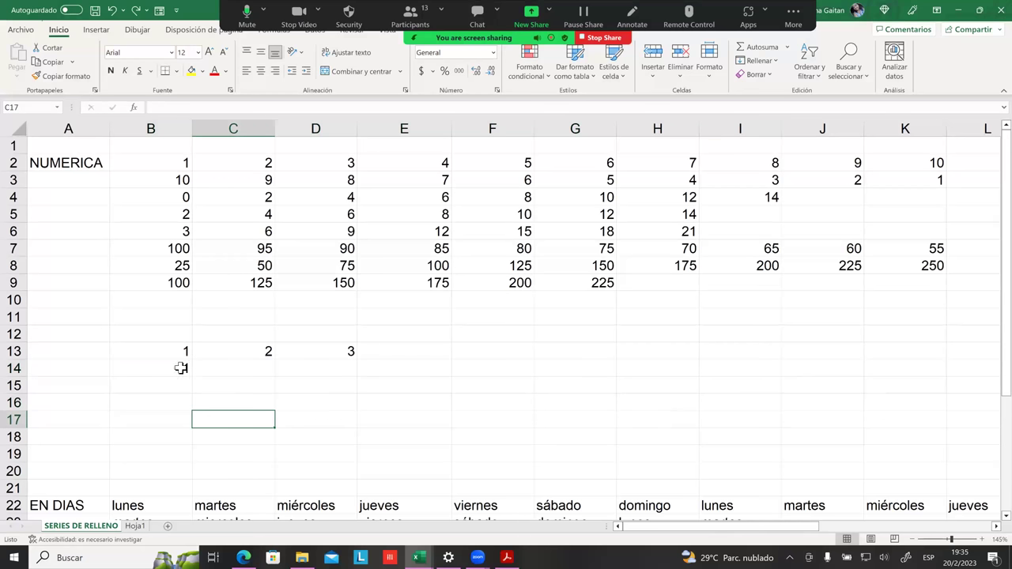
Step: Extend B14 to H14 and convert the copies into the series 1 to 7 with Serie de relleno
left_click(182, 368)
left_click_drag(196, 368, 689, 369)
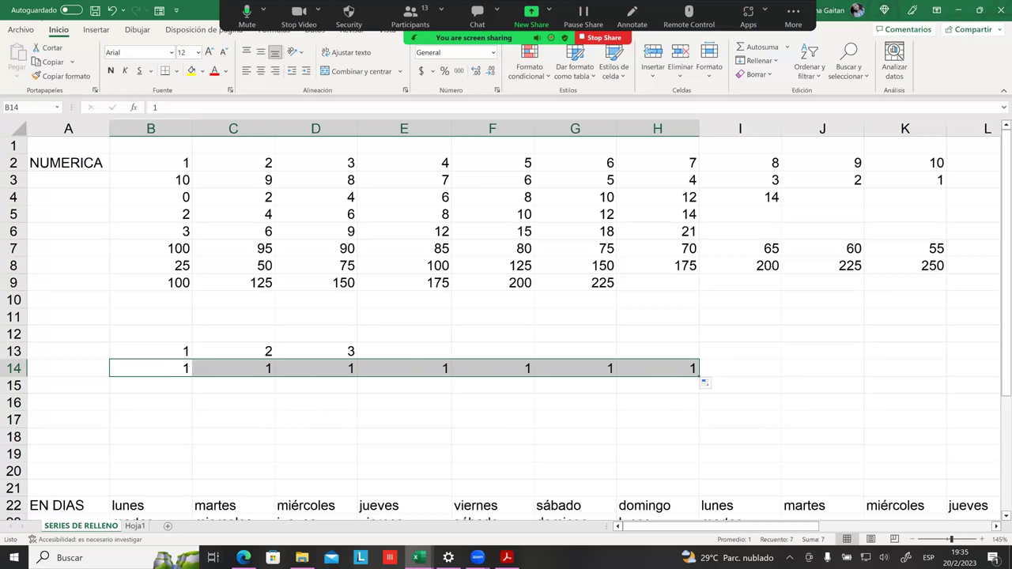
left_click(707, 384)
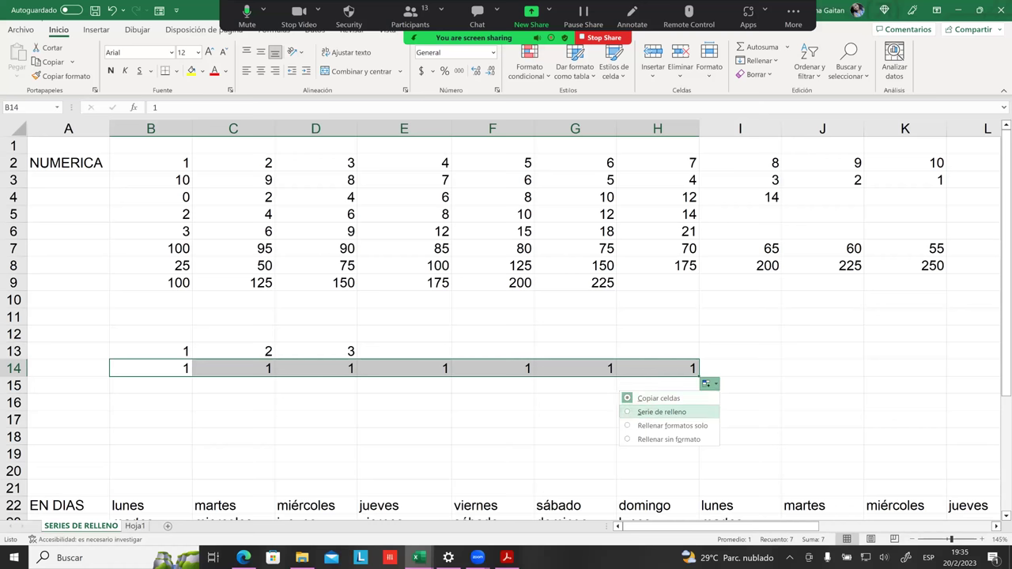
left_click(662, 412)
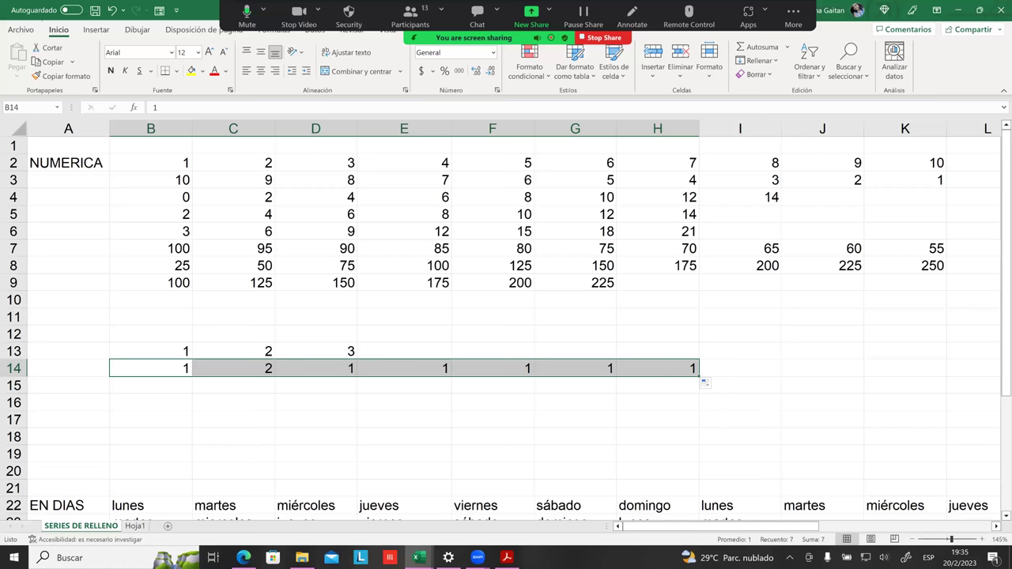
left_click(404, 385)
left_click_drag(213, 369, 384, 367)
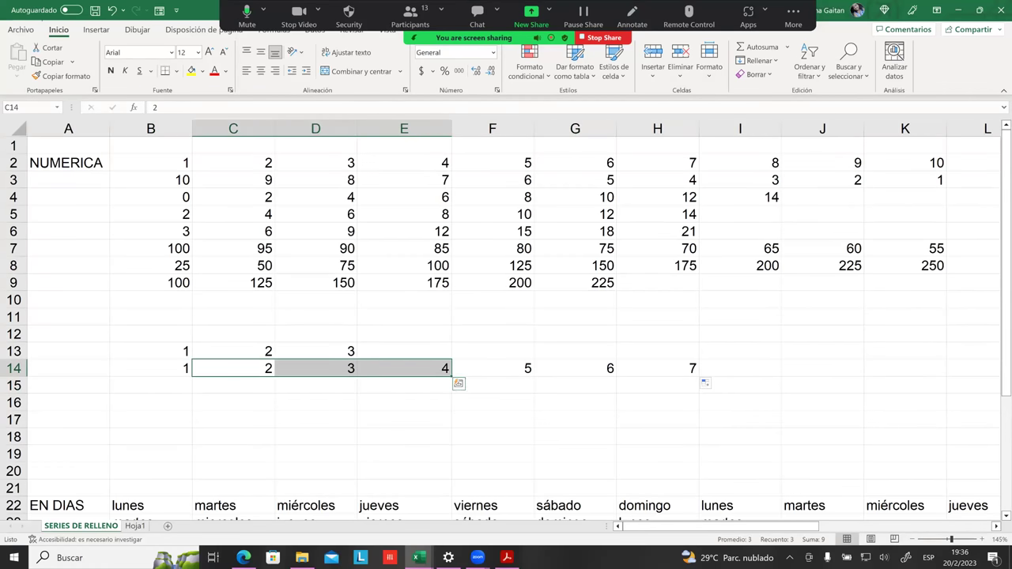
Step: Enter 2 in B15 and set its number format to General
left_click(158, 385)
type("2")
left_click(233, 420)
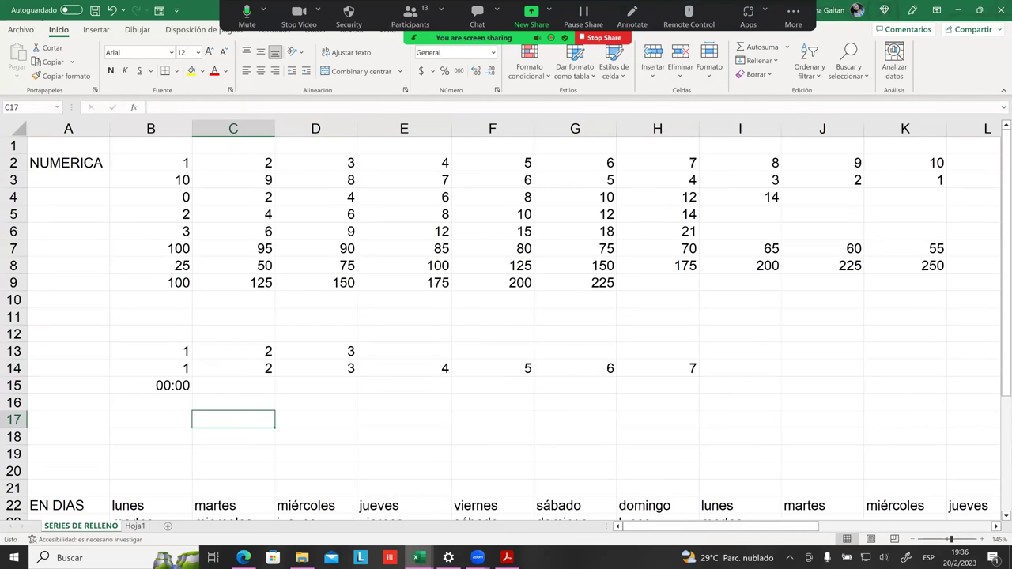
left_click(150, 385)
left_click_drag(192, 385, 196, 385)
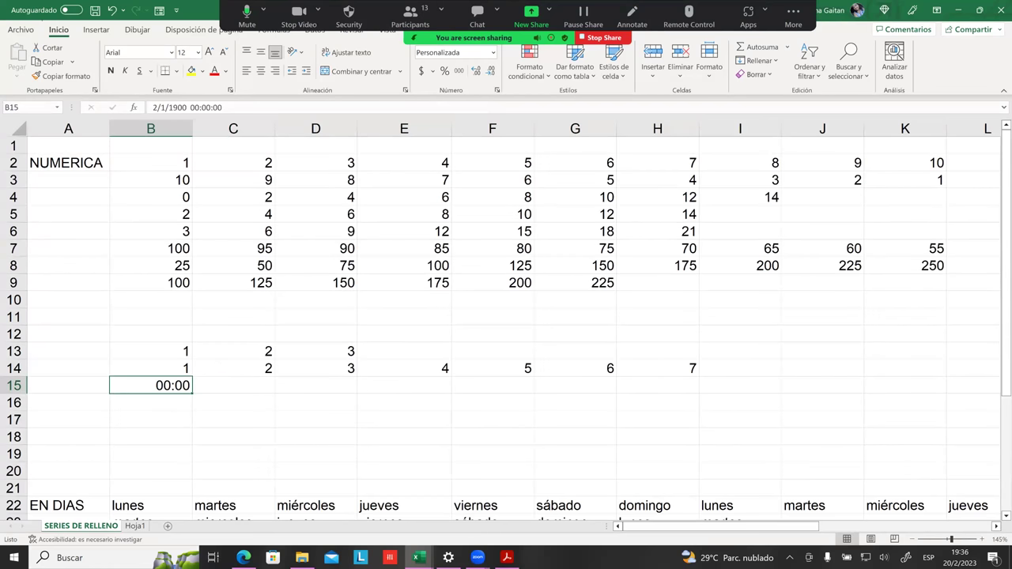
left_click(475, 54)
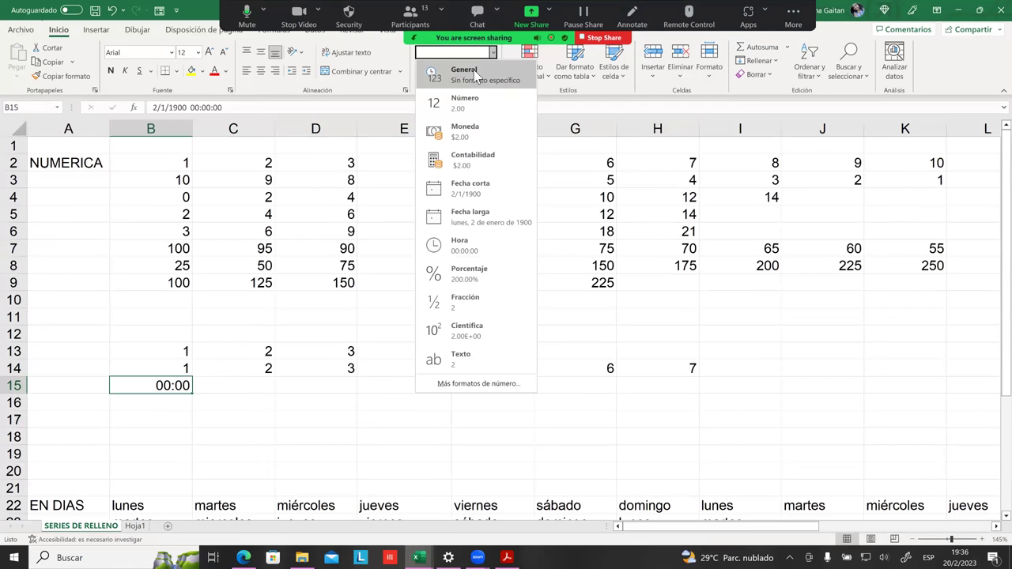
left_click(474, 75)
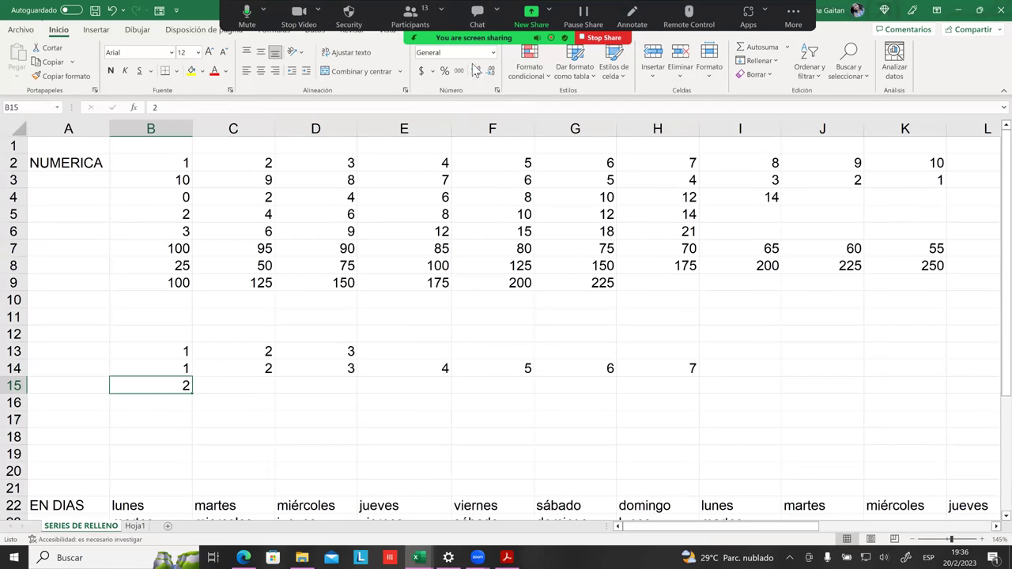
Step: Extend B15 to H15 and convert the copies into the series 2 to 8 with Serie de relleno
left_click(181, 367)
key("Return")
left_click_drag(191, 393, 664, 400)
left_click(709, 401)
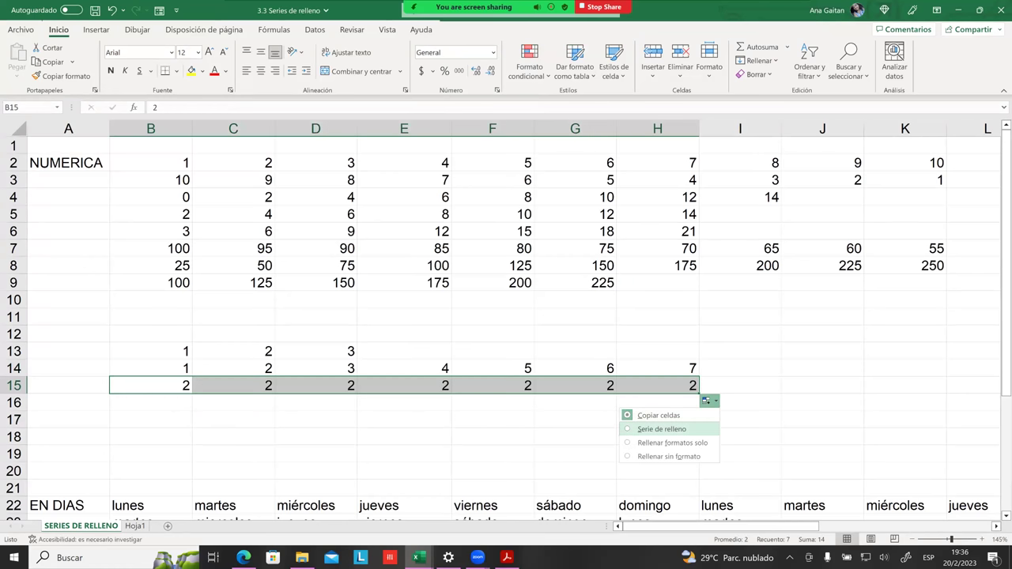
left_click(662, 429)
left_click(658, 437)
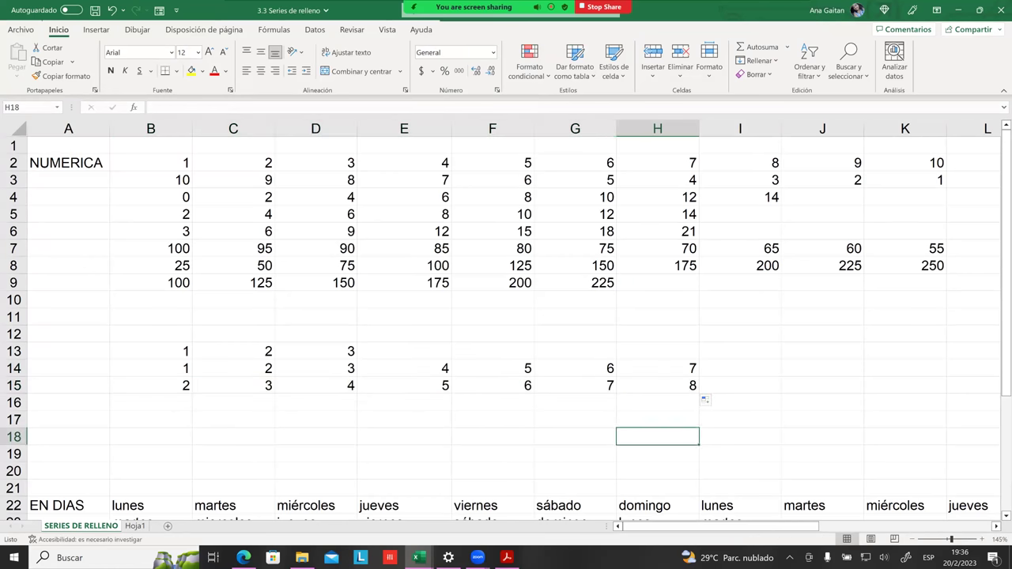
left_click(360, 368)
Step: Enter 1 in cell B16
left_click(151, 402)
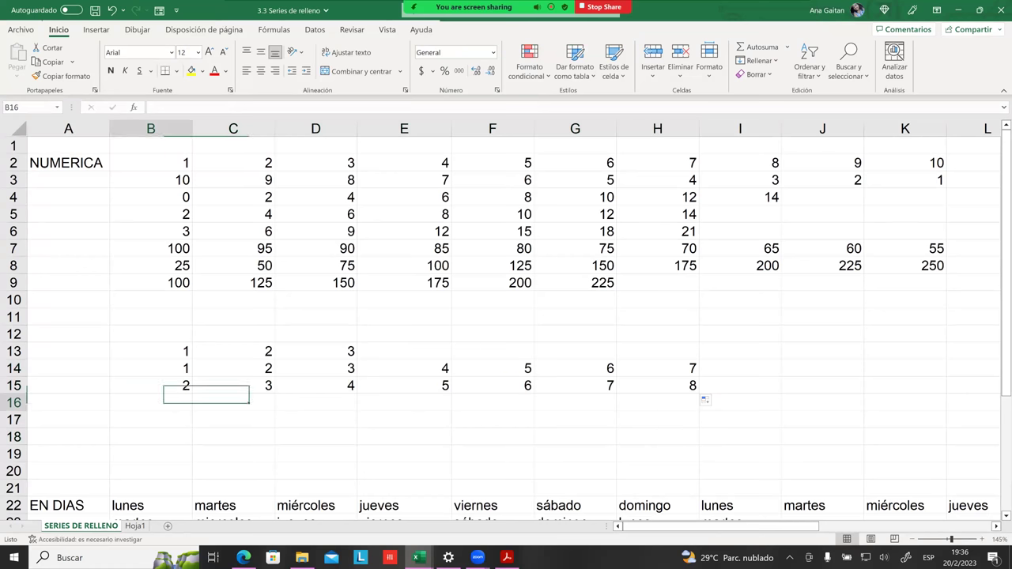
type("1")
key("Tab")
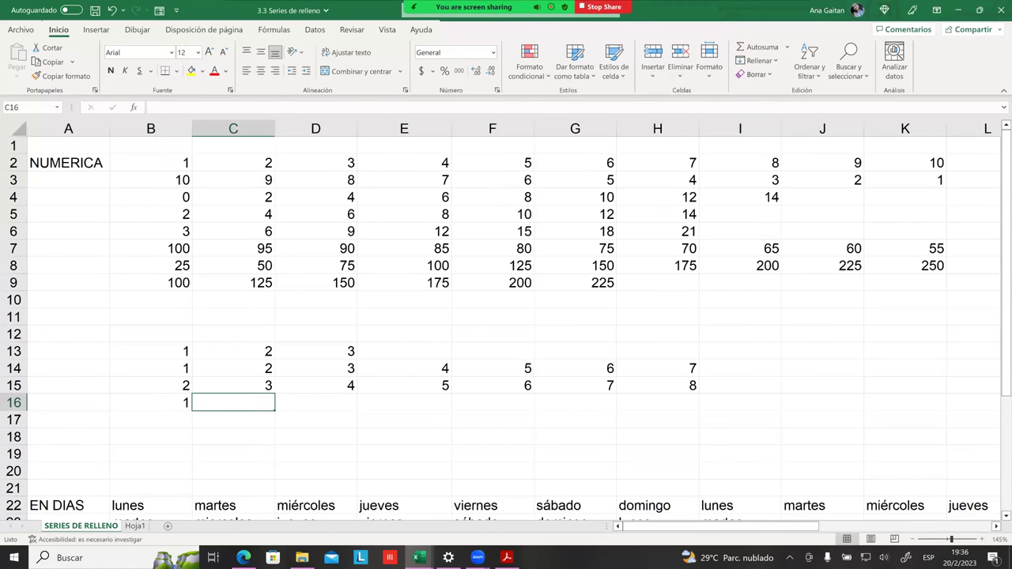
left_click(151, 402)
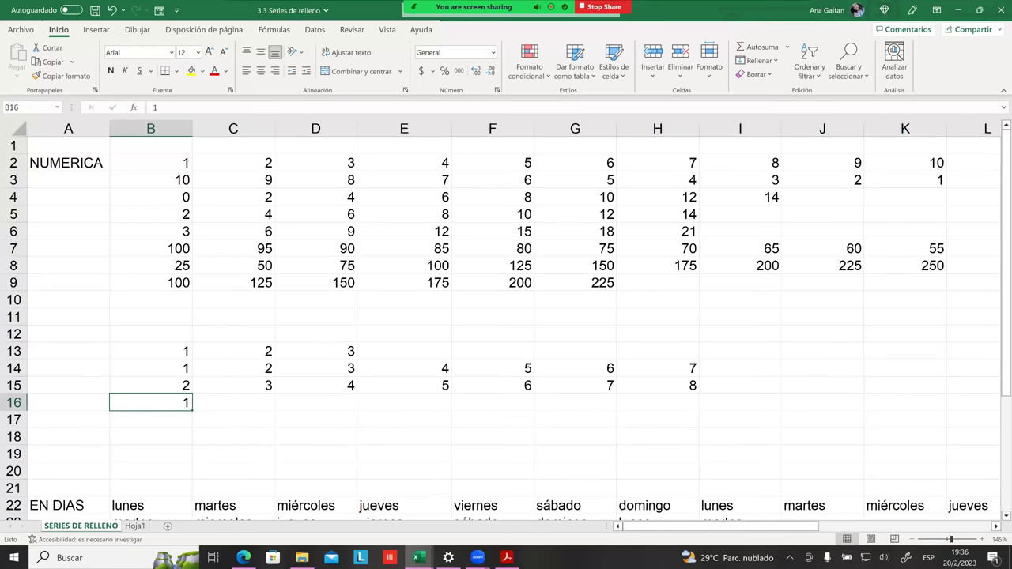
left_click(150, 419)
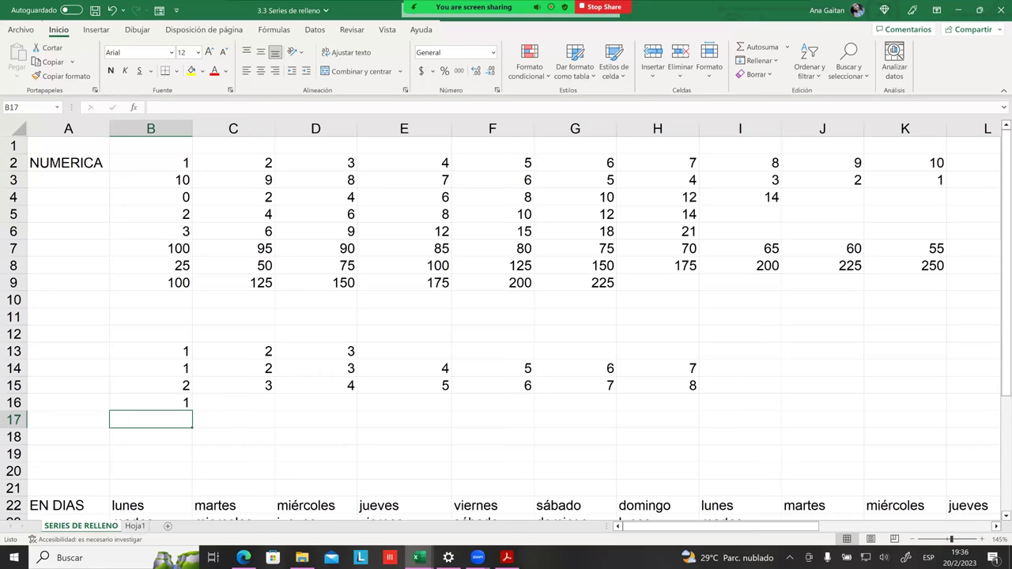
Step: Check the 1 in B16, then enter 2 in cell B17 below it
scroll(162, 356, "down", 1)
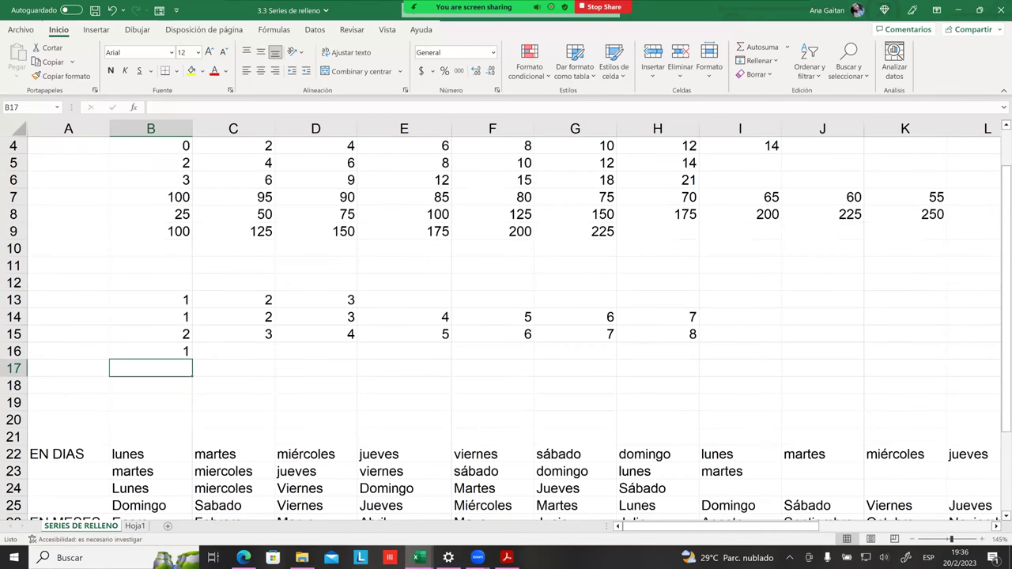
left_click(162, 354)
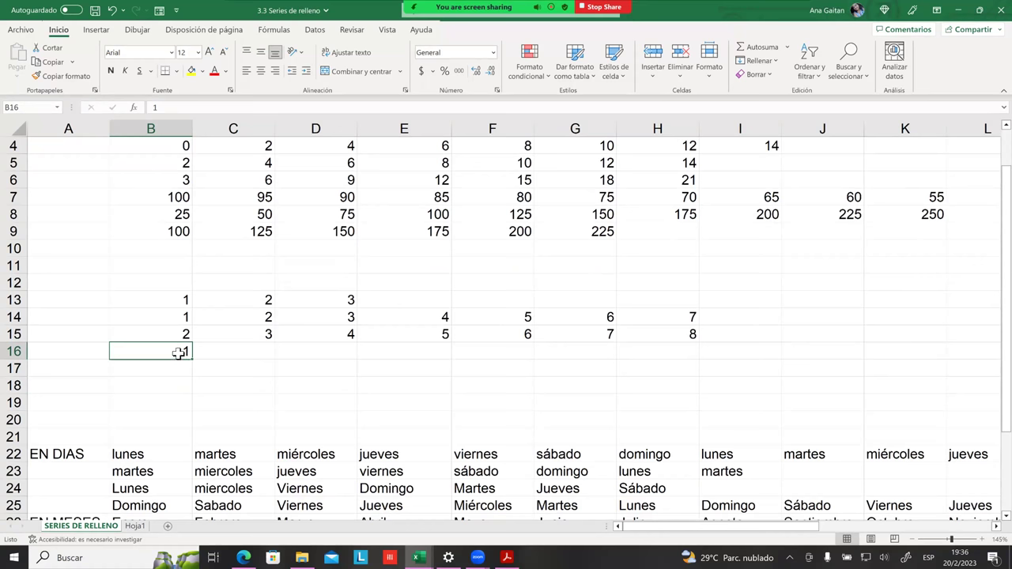
left_click(221, 353)
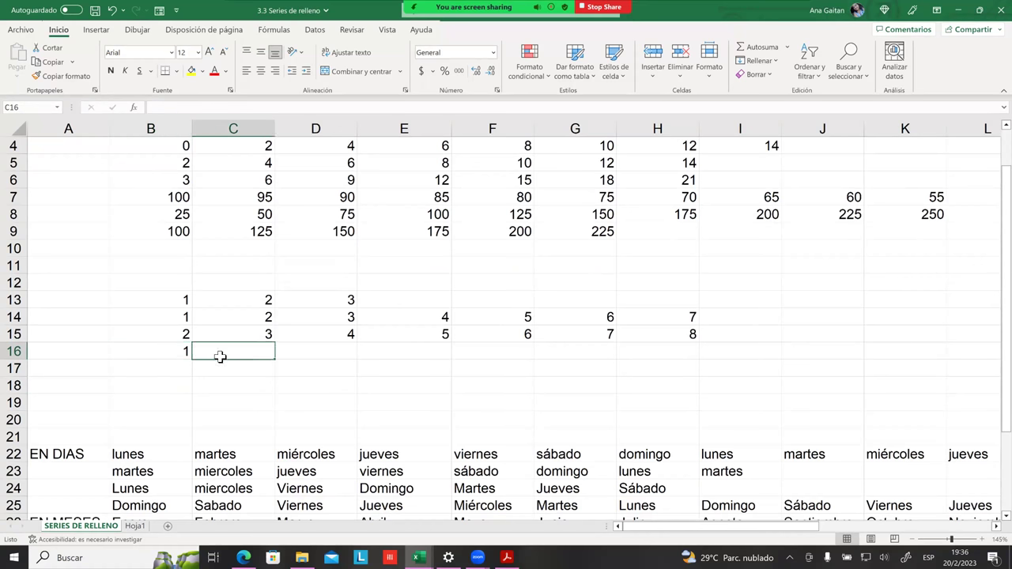
left_click(103, 352)
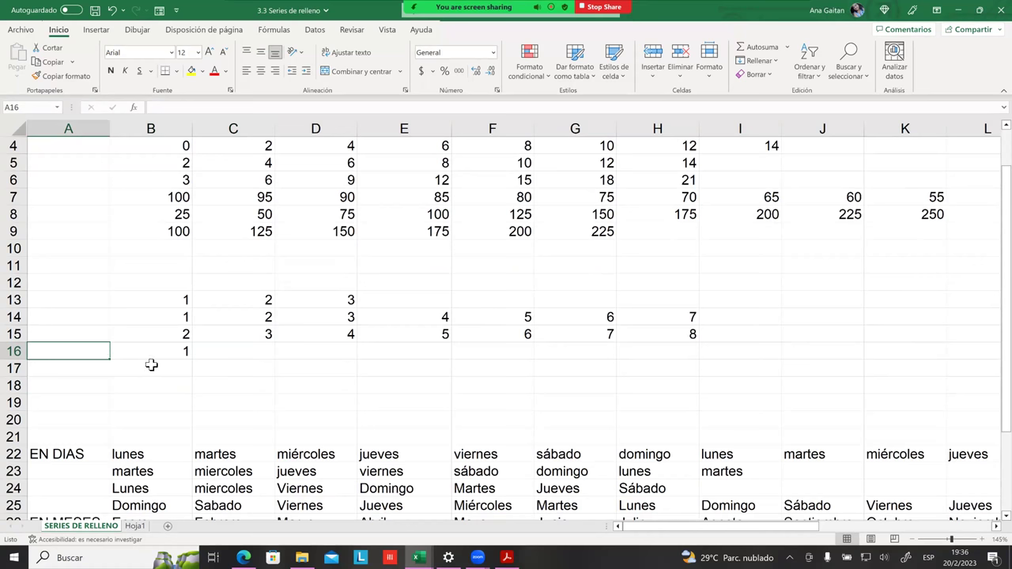
left_click(175, 354)
left_click(225, 355)
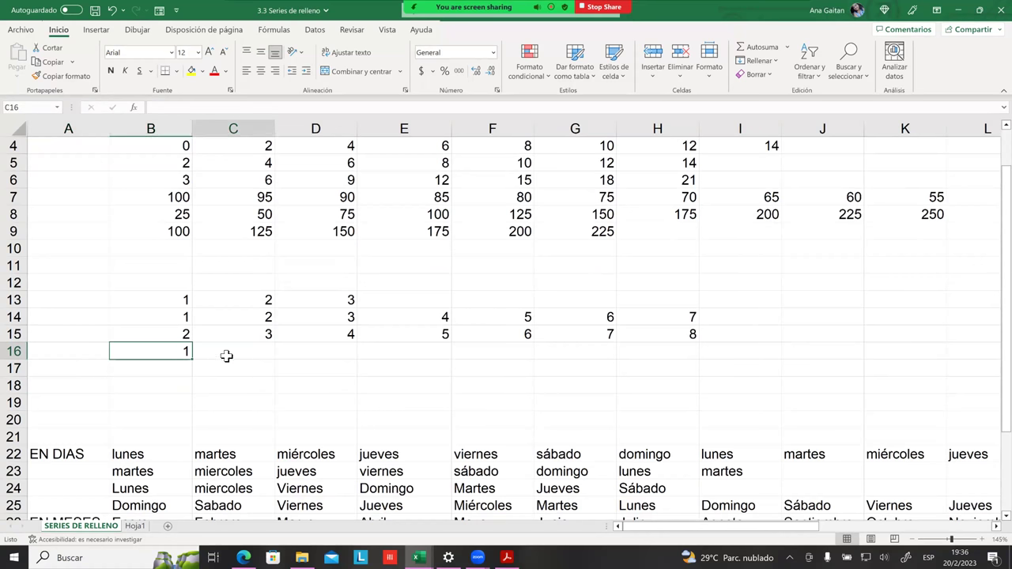
left_click(188, 368)
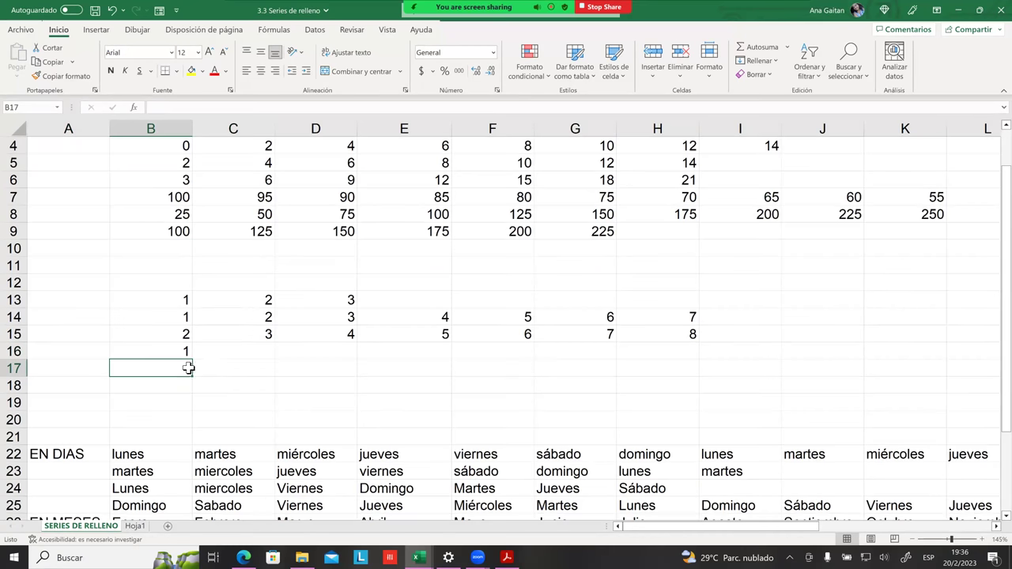
left_click(228, 354)
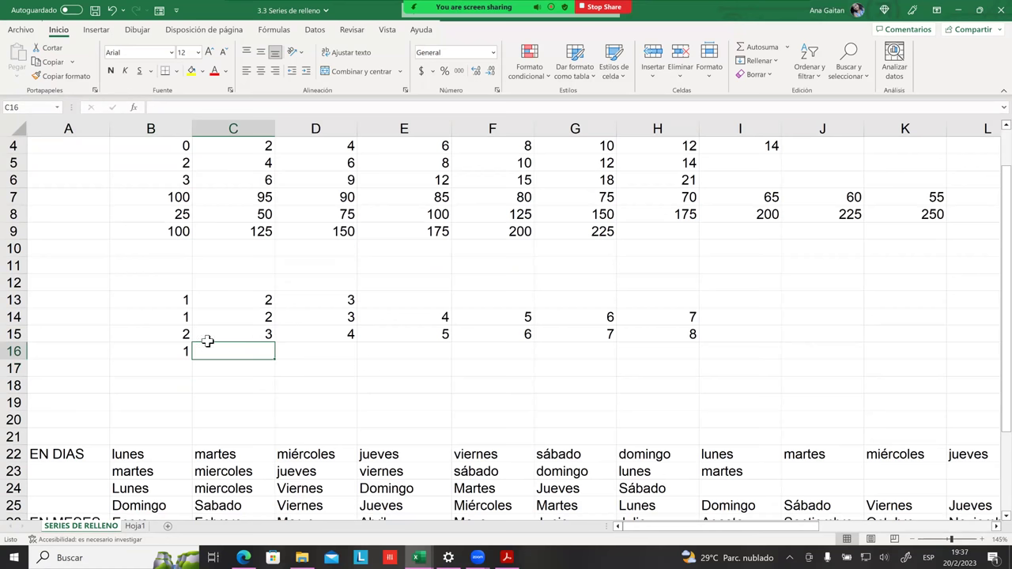
left_click(187, 367)
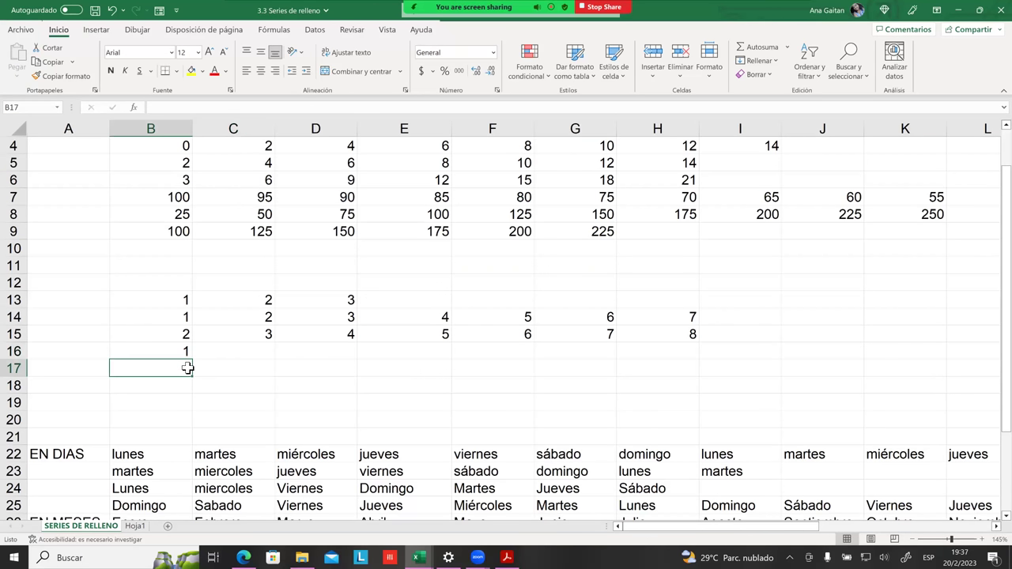
left_click(186, 353)
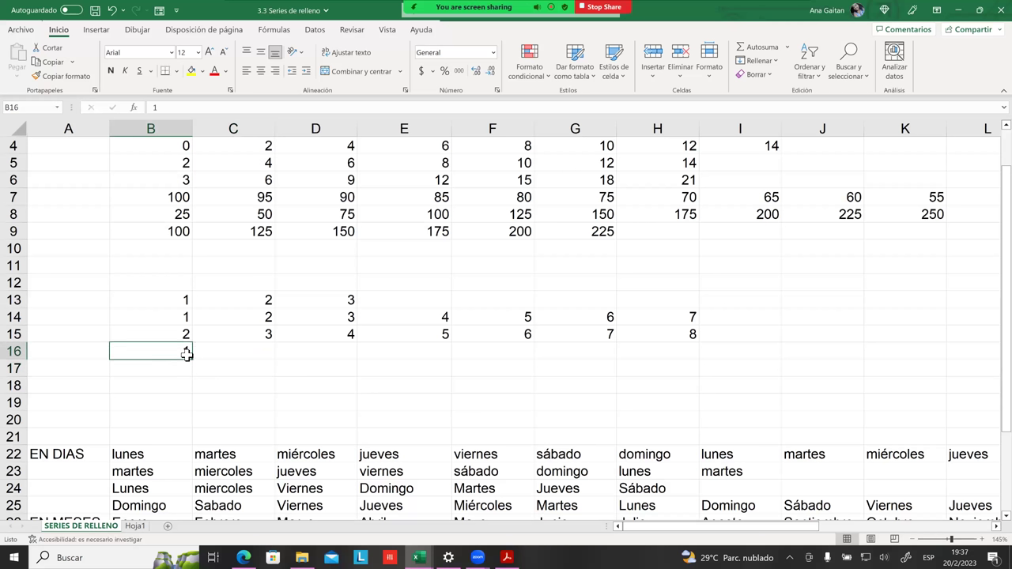
left_click(168, 368)
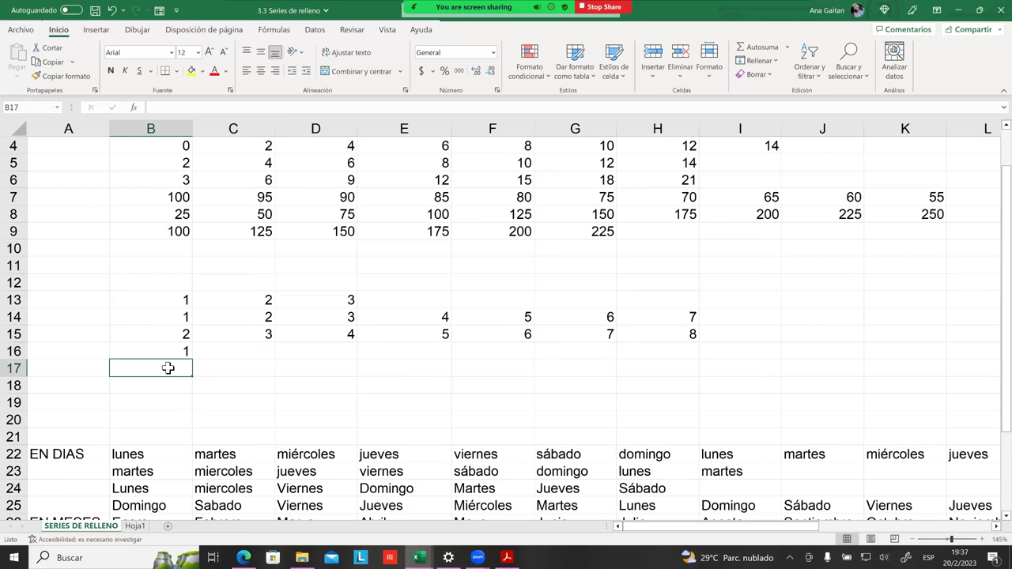
type("2")
key("Return")
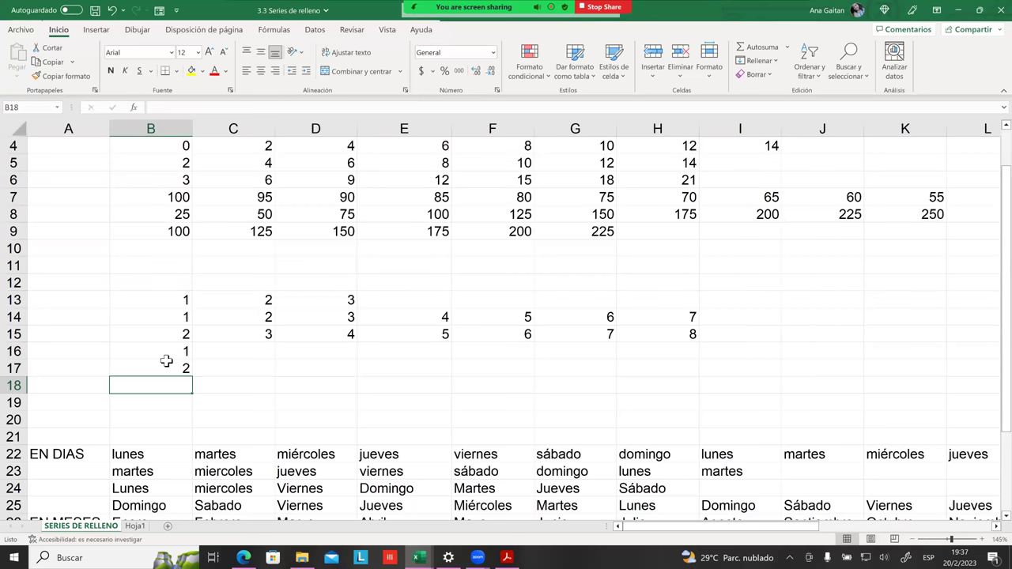
left_click(179, 368)
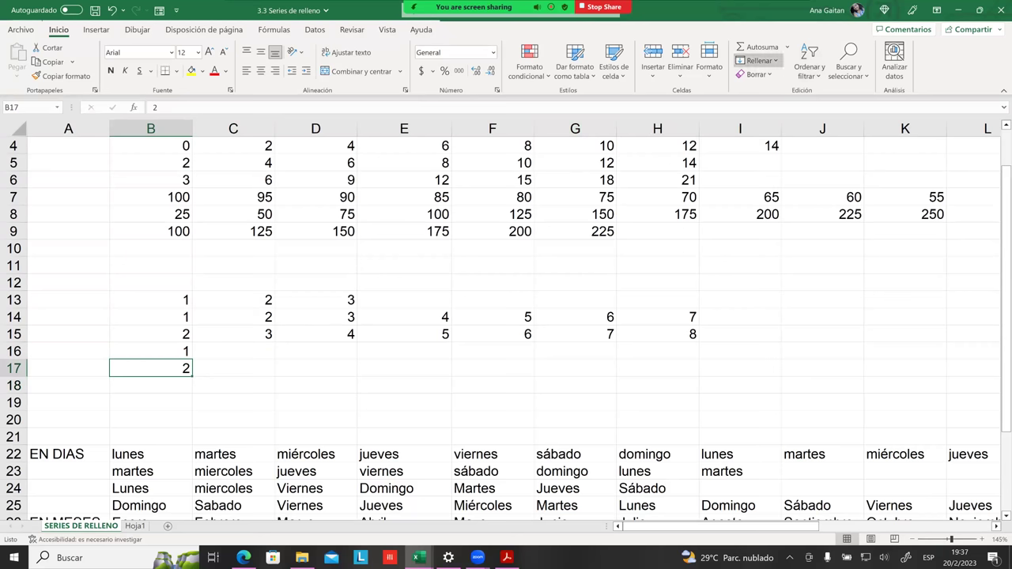
Step: Left-align the 2 in B17
left_click(757, 60)
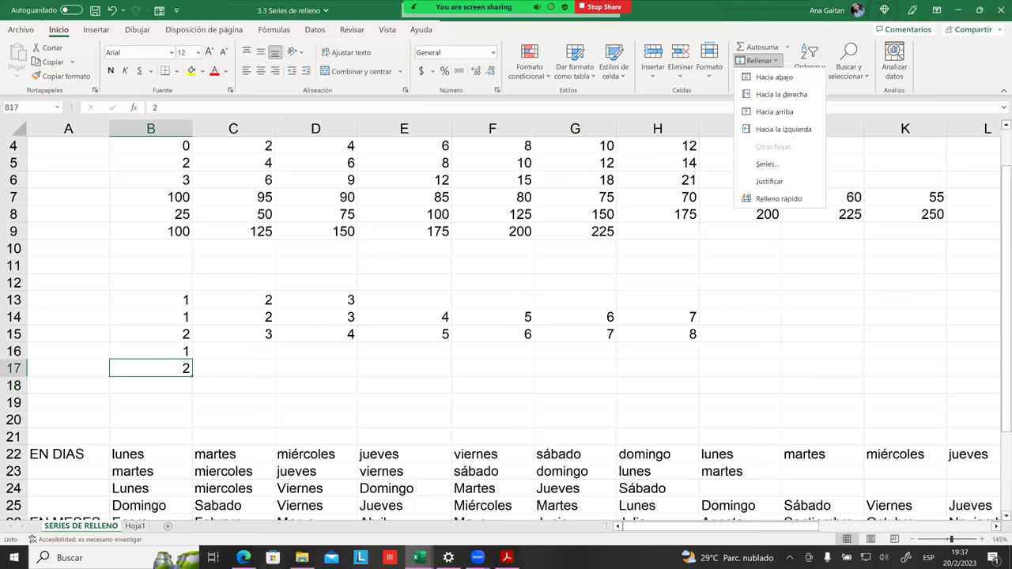
key("Escape")
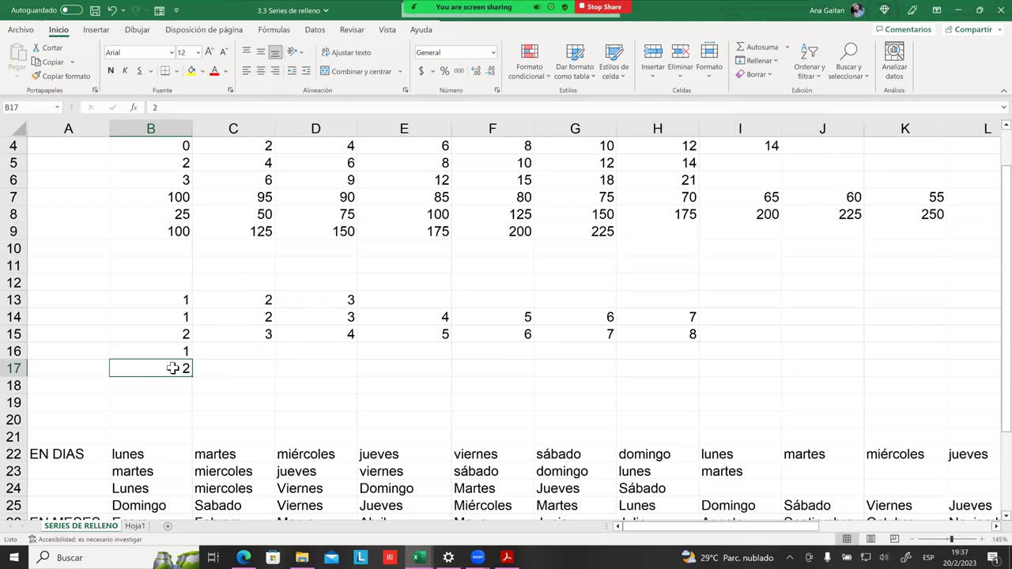
left_click(248, 75)
Step: Type 3 in B18, then delete it so B18 is empty again
left_click(263, 380)
left_click(183, 356)
left_click_drag(183, 359, 179, 365)
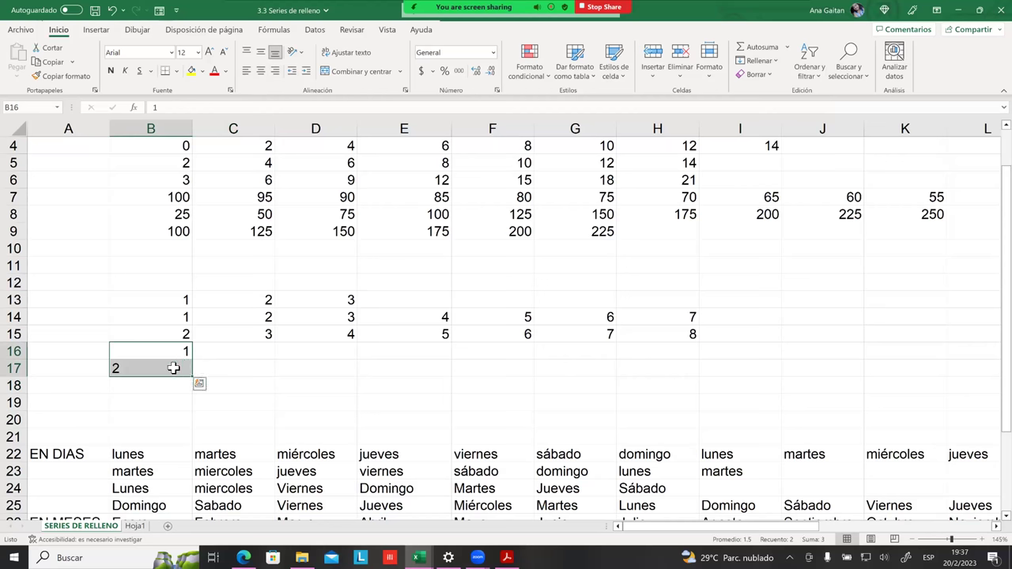
left_click(173, 385)
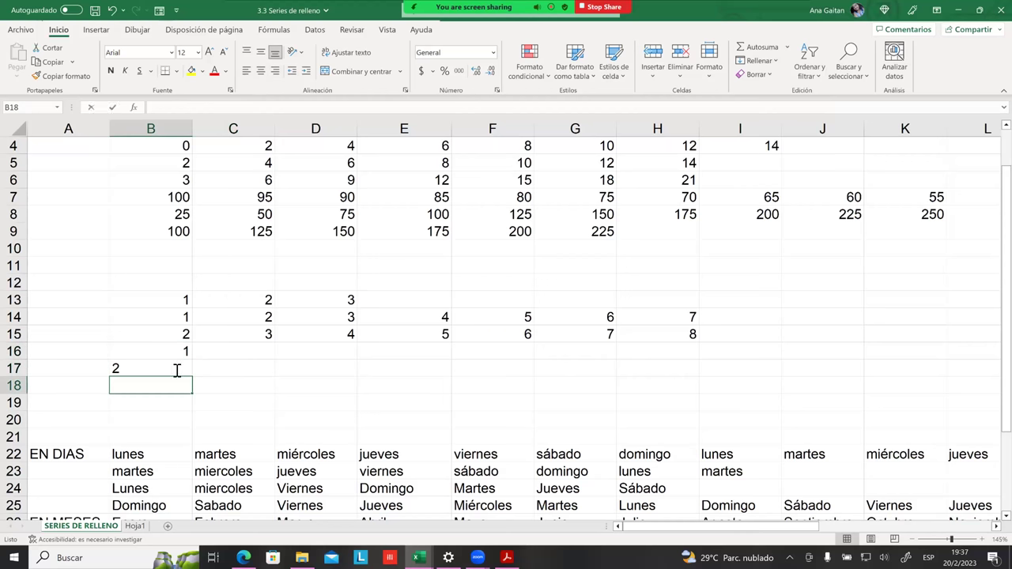
type("3")
key("Return")
key("Right")
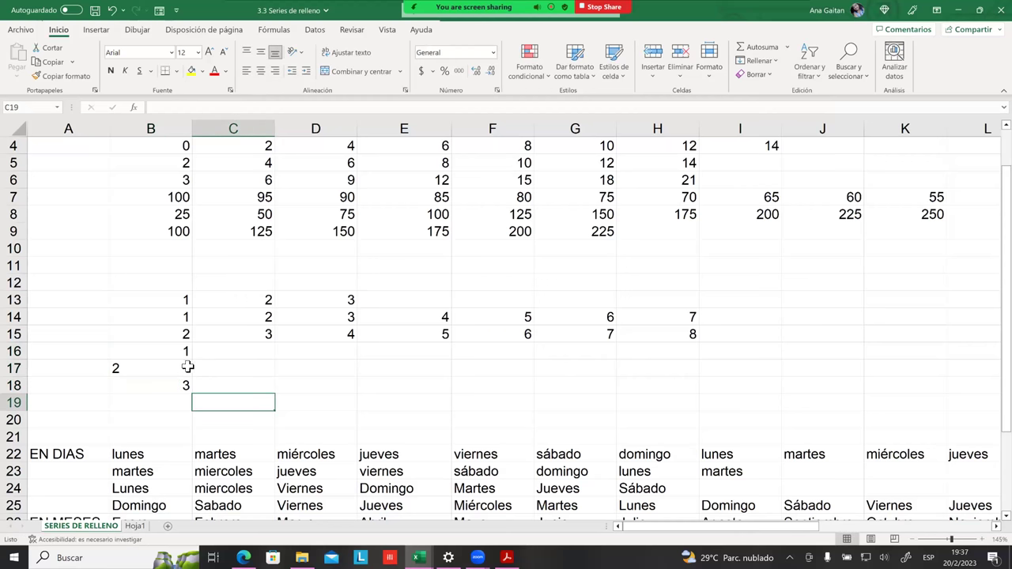
double_click(181, 374)
key("BackSpace")
key("Return")
key("Right")
Step: Fill B16:B17 down to B20 so column B reads 1 through 5
left_click(188, 354)
left_click_drag(187, 356, 185, 365)
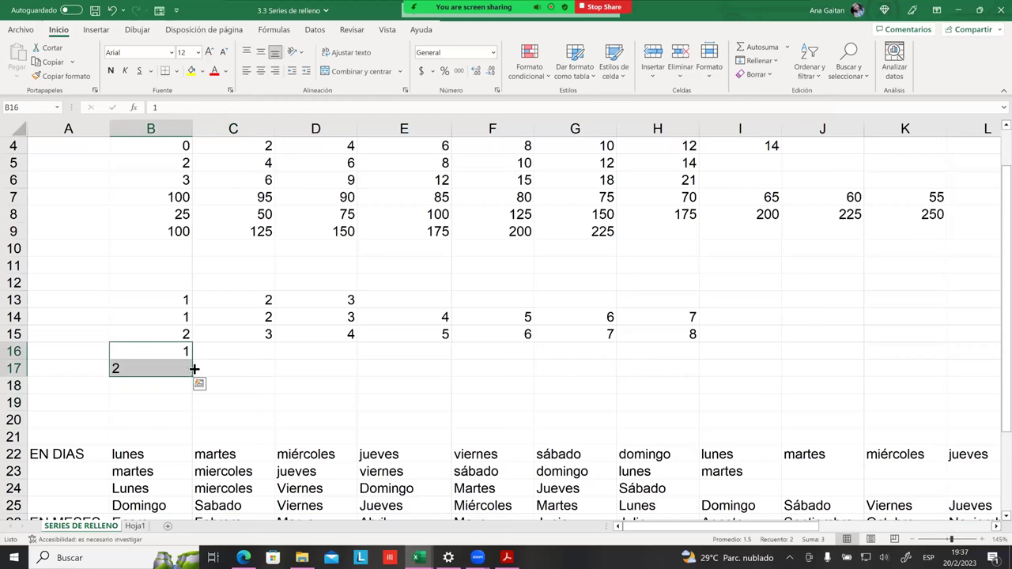
left_click_drag(194, 370, 194, 420)
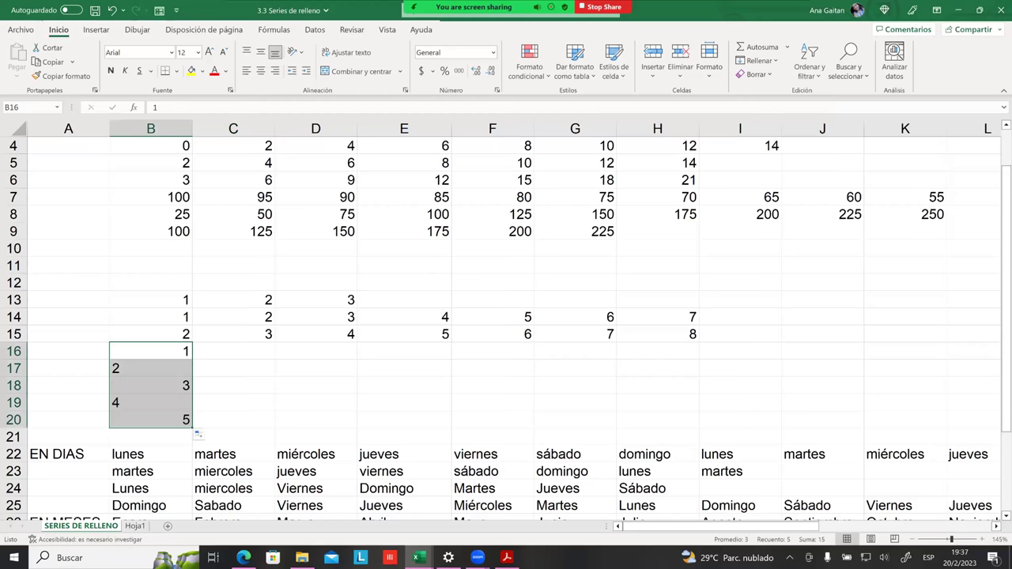
left_click(233, 403)
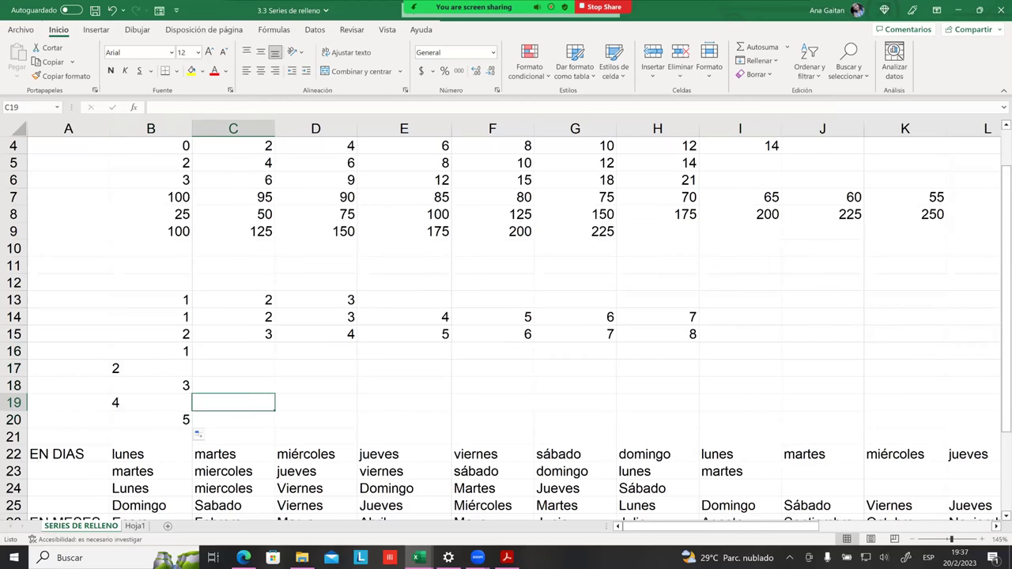
left_click(188, 367)
left_click(177, 351)
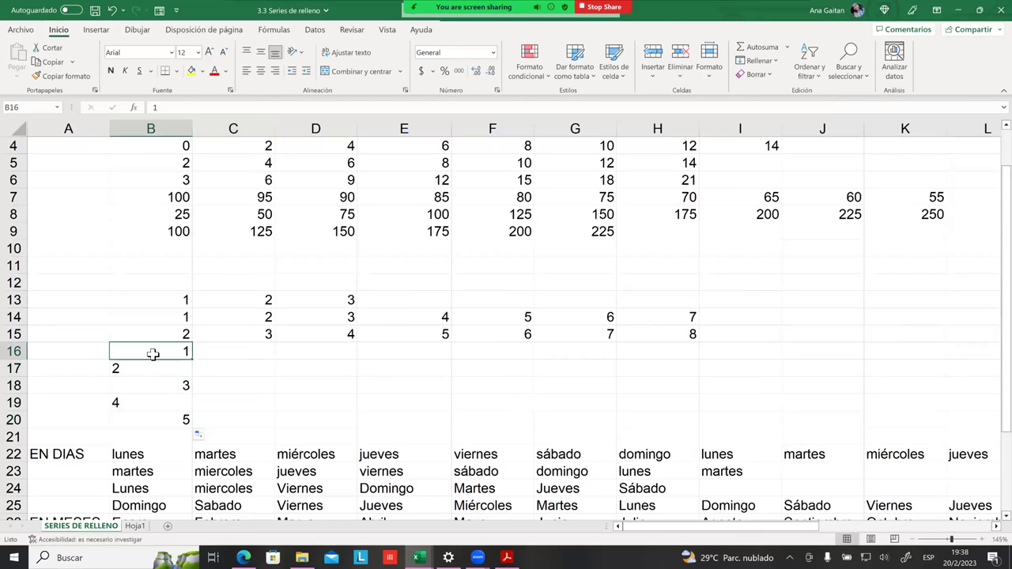
left_click(115, 365)
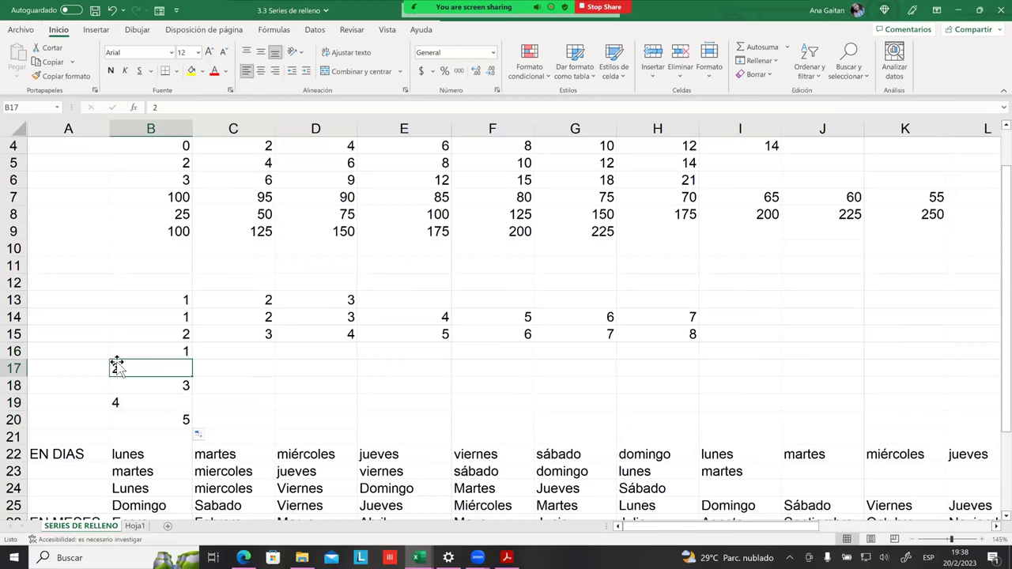
left_click(194, 334)
left_click(174, 306)
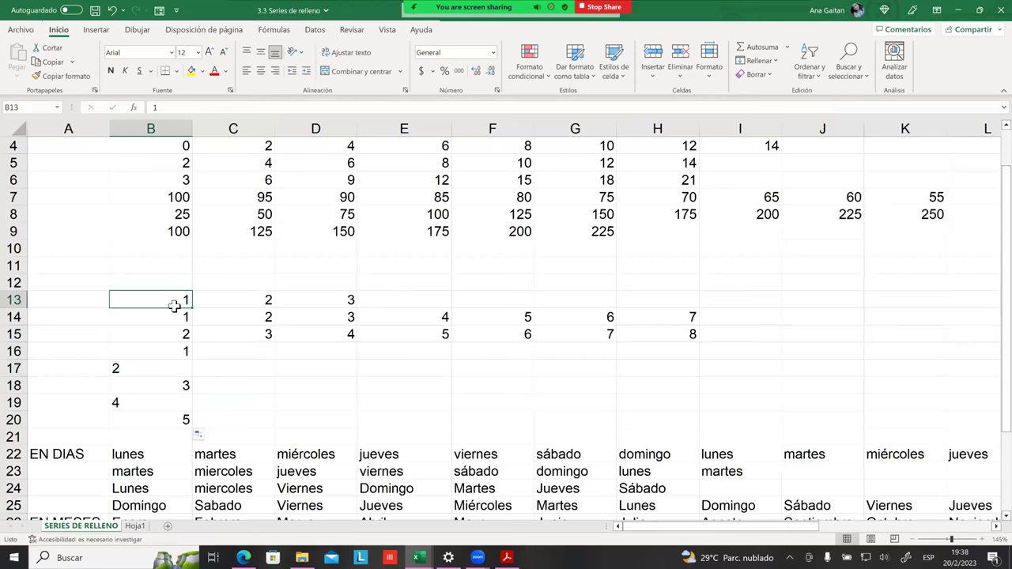
left_click_drag(175, 304, 203, 301)
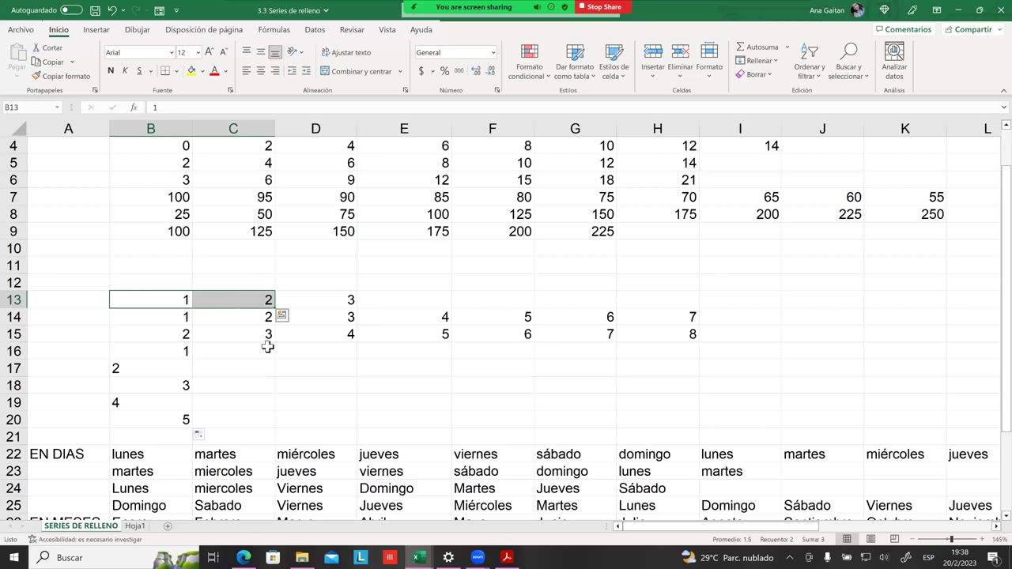
scroll(268, 347, "down", 1)
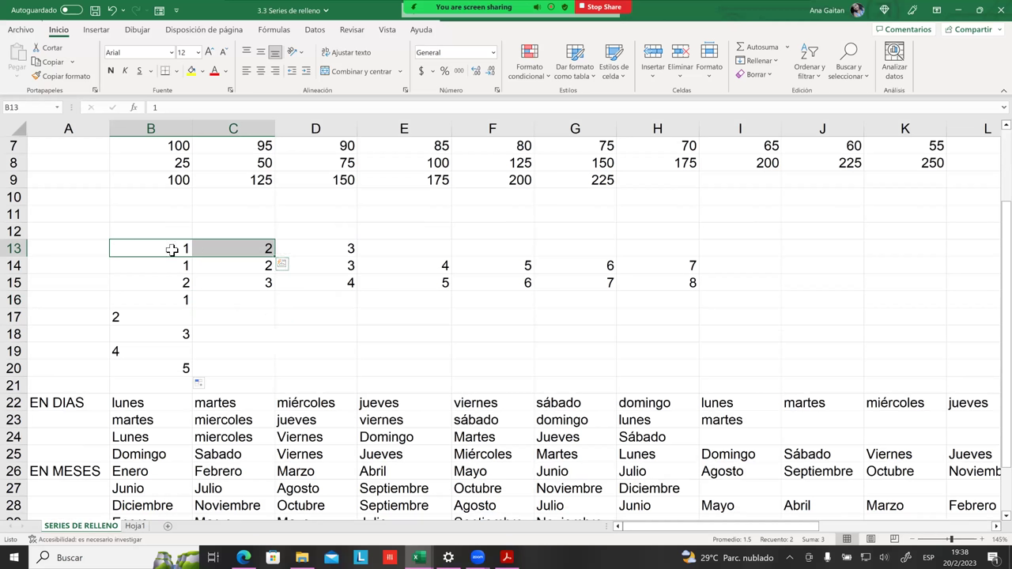
Step: Shade B13:C13 yellow and extend the 1, 2 series across row 13 to 7 in H13
left_click(203, 71)
left_click(192, 71)
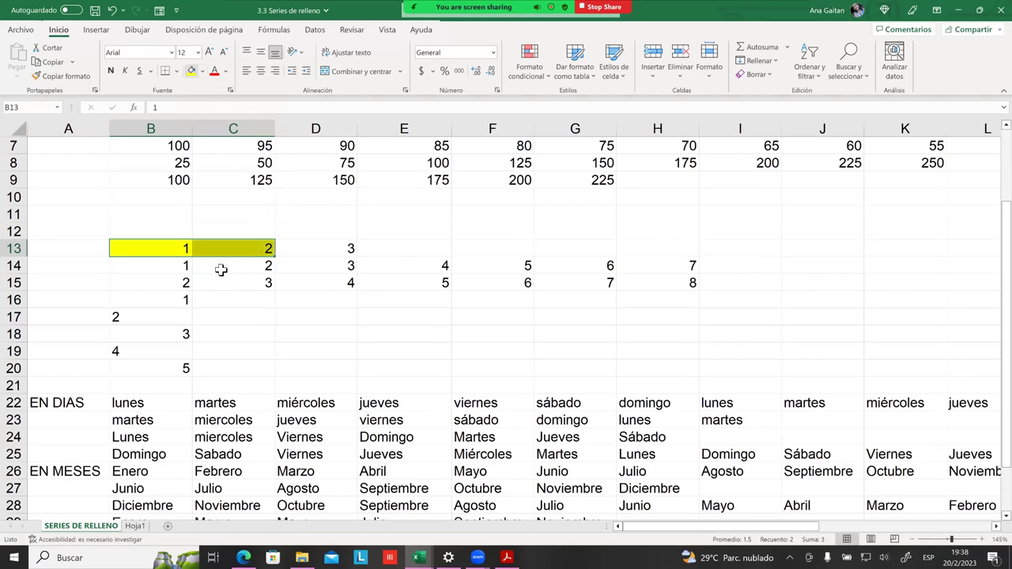
left_click_drag(221, 271, 226, 281)
left_click_drag(172, 247, 617, 263)
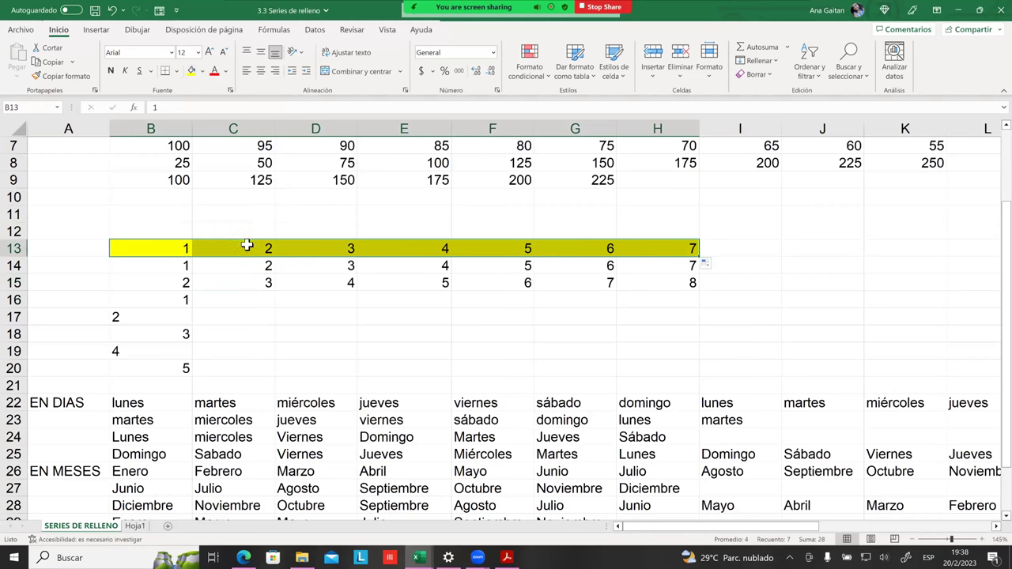
left_click(369, 301)
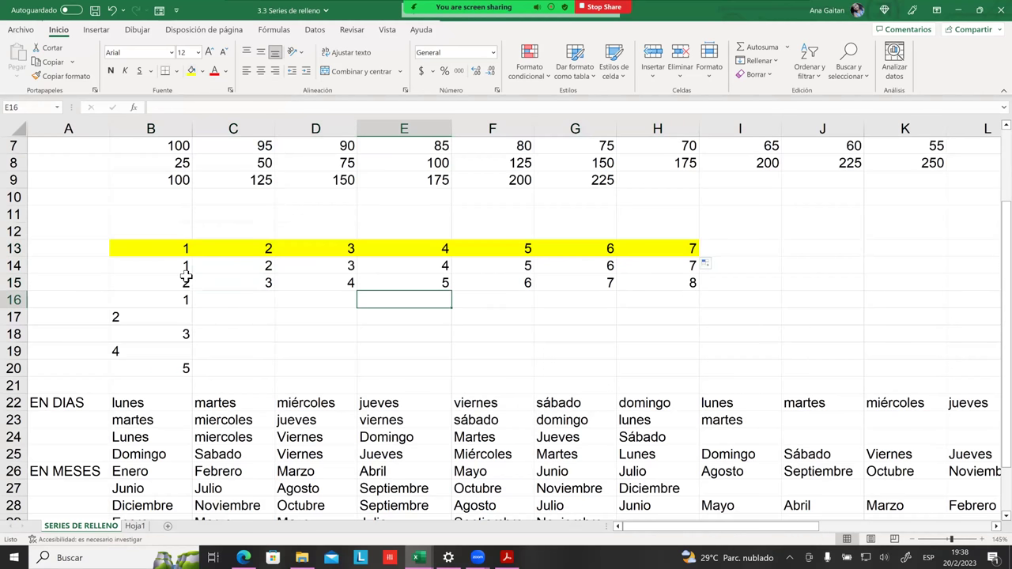
left_click(180, 269)
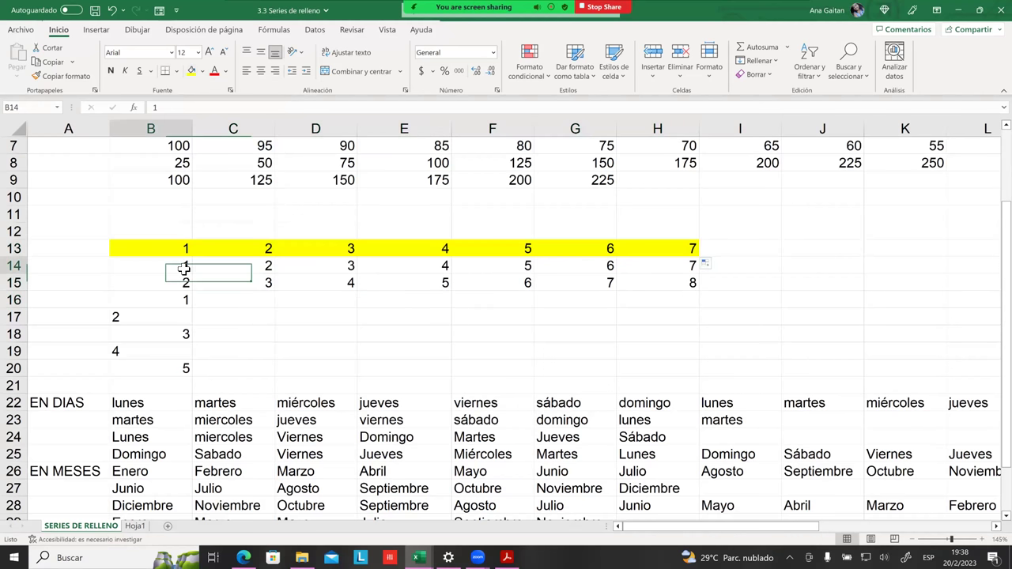
Step: Shade B14 yellow and drag its 1 across row 14 to H14
left_click(191, 70)
left_click(179, 324)
left_click(190, 270)
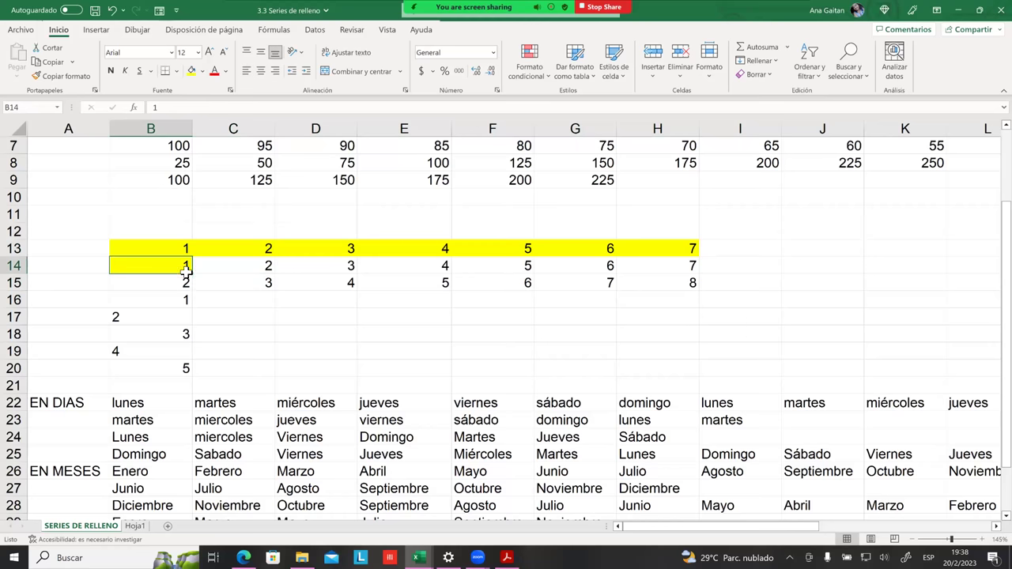
left_click_drag(204, 271, 740, 269)
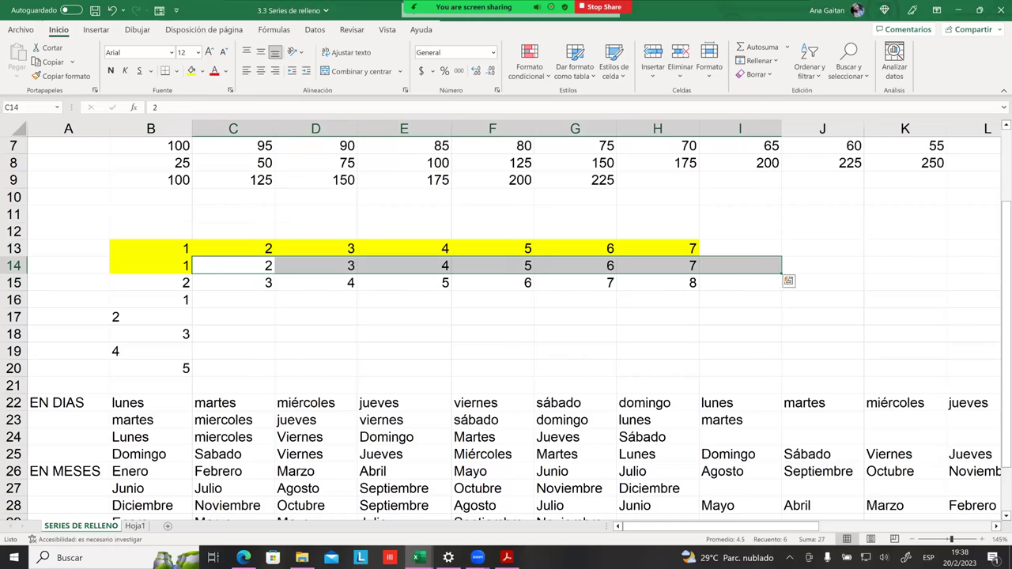
left_click(585, 282)
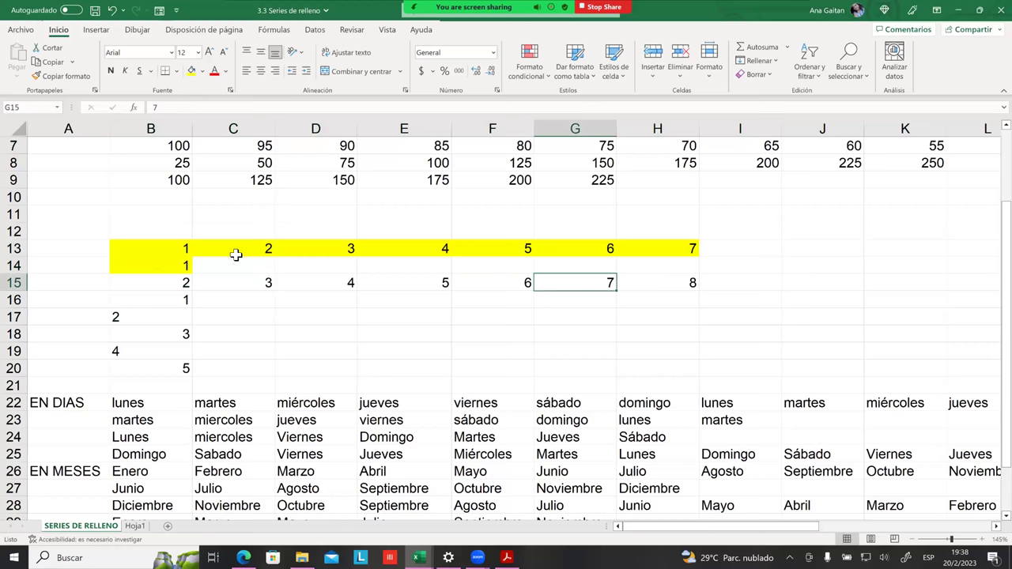
left_click(181, 264)
left_click_drag(195, 274, 673, 274)
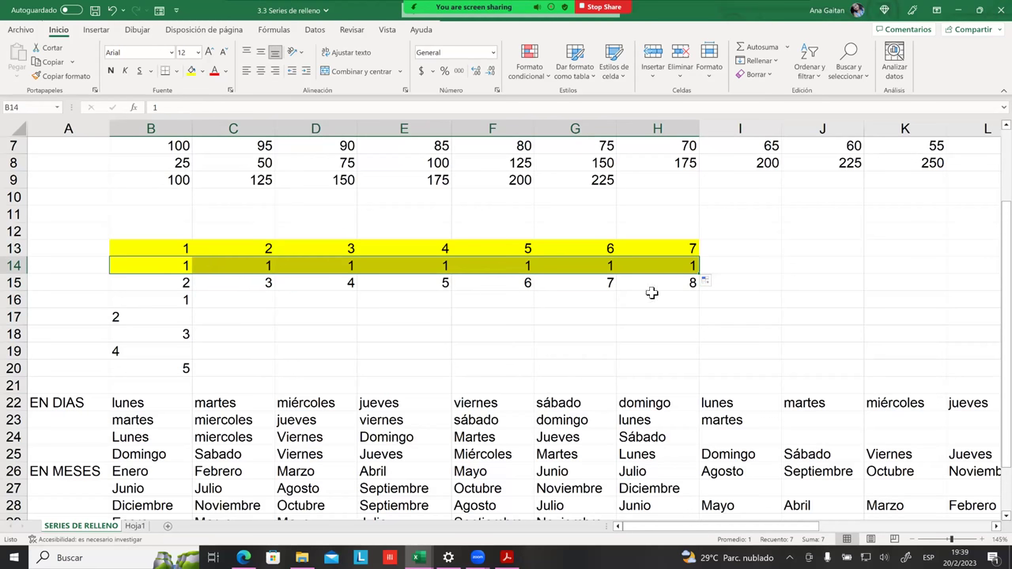
Step: Try AutoFill Options on row 14 (without formatting, series 1–7), finishing with Copiar celdas
left_click(708, 282)
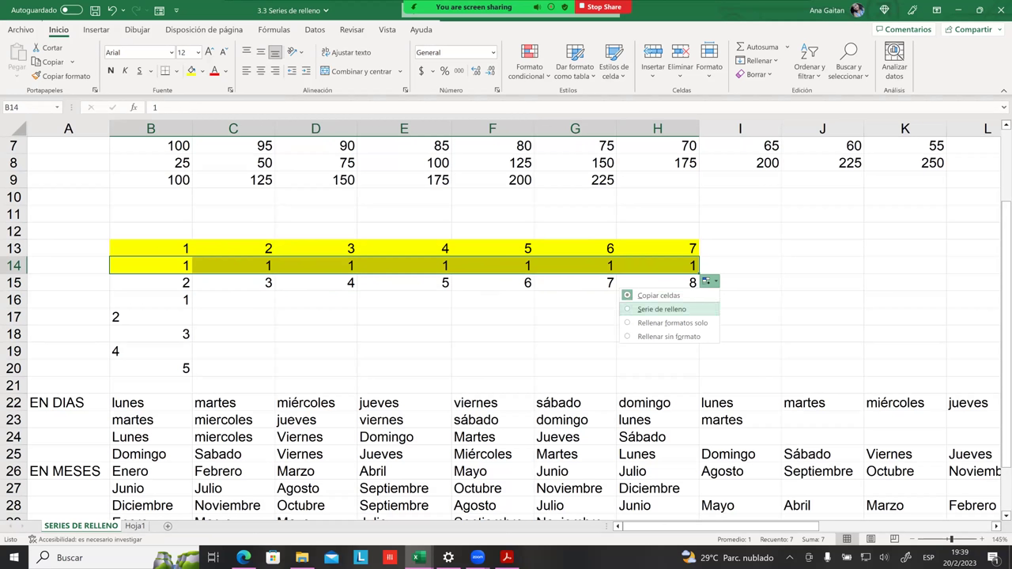
left_click(665, 338)
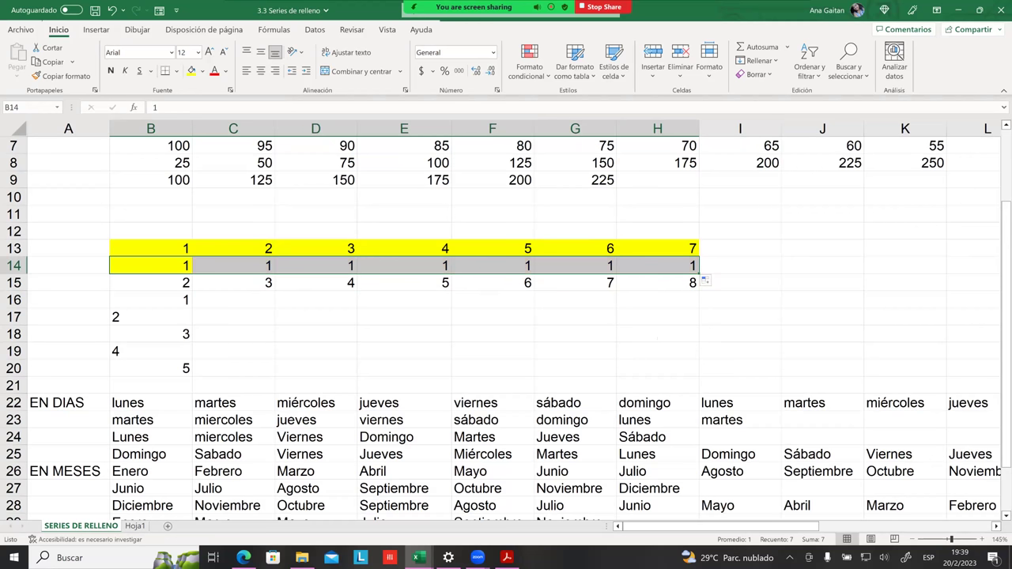
left_click(704, 280)
left_click(657, 310)
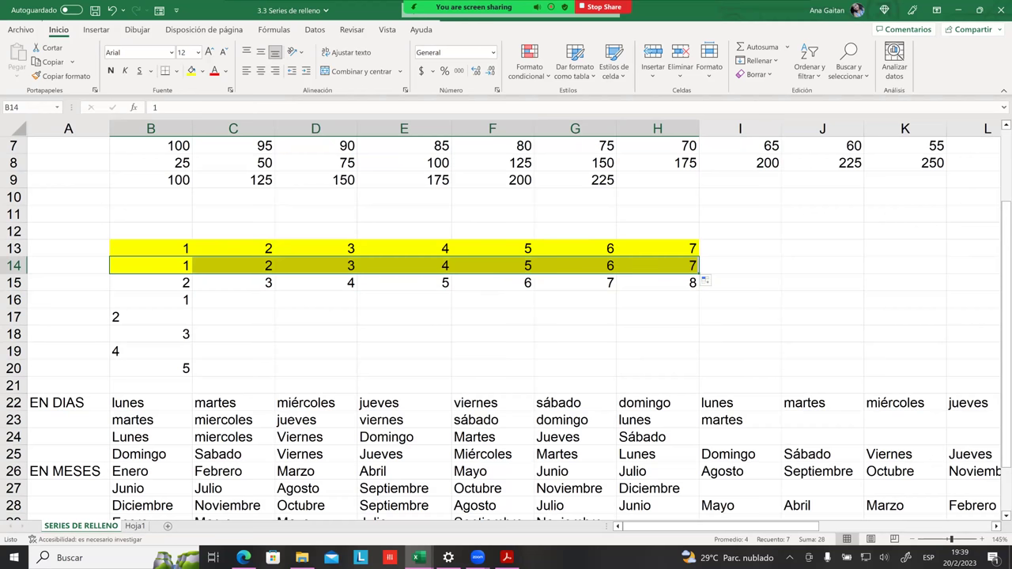
left_click(705, 280)
left_click(660, 295)
left_click(654, 339)
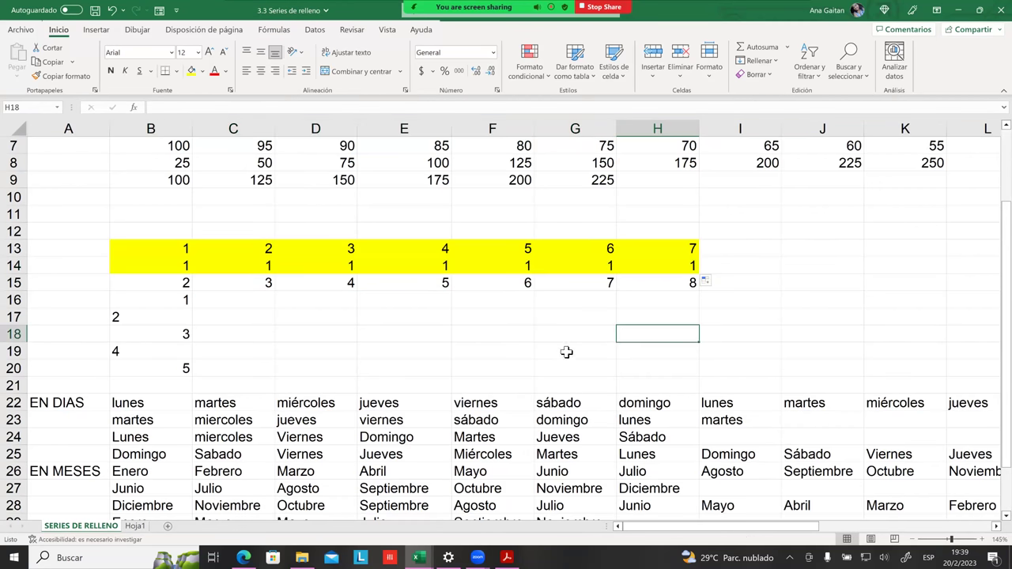
left_click(181, 250)
left_click(228, 255)
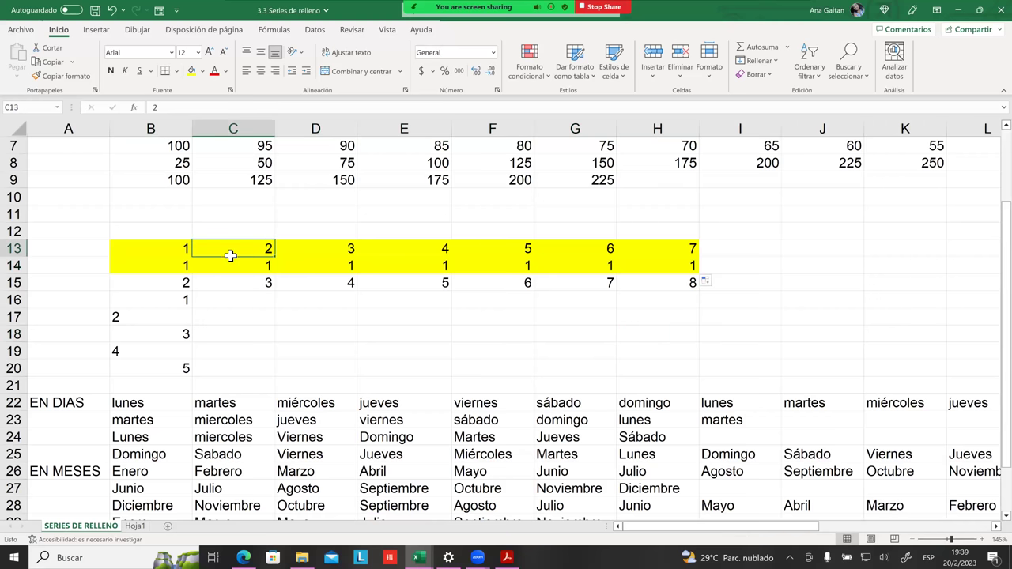
Step: Set C13 to Sin relleno and extend the 1, 2 series along row 13
left_click(202, 71)
left_click(226, 194)
left_click(306, 306)
left_click_drag(169, 251, 691, 261)
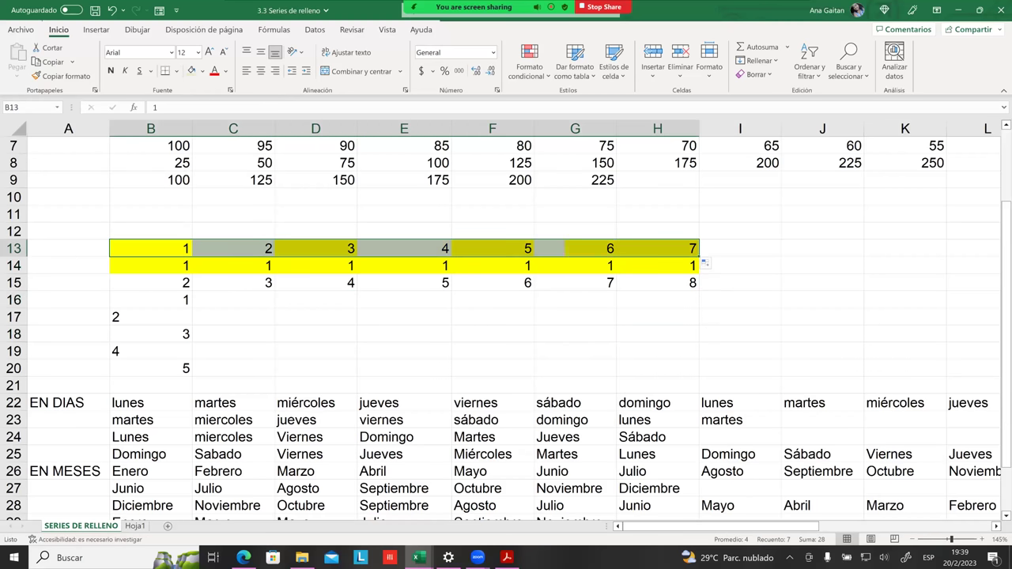
left_click(741, 334)
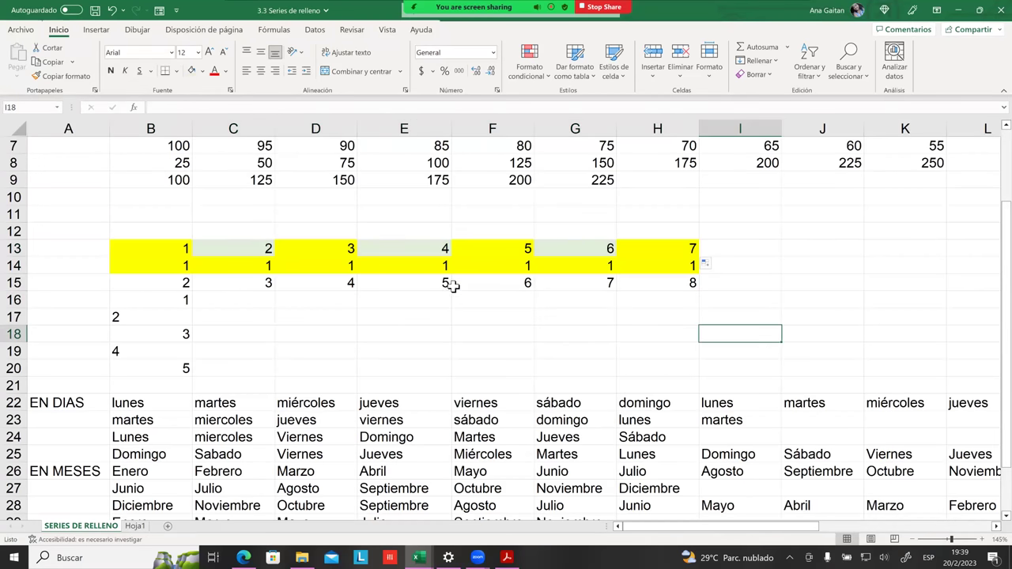
Step: Check the values in D13:F15, then undo the recent fills twice with Ctrl+Z
left_click(218, 245)
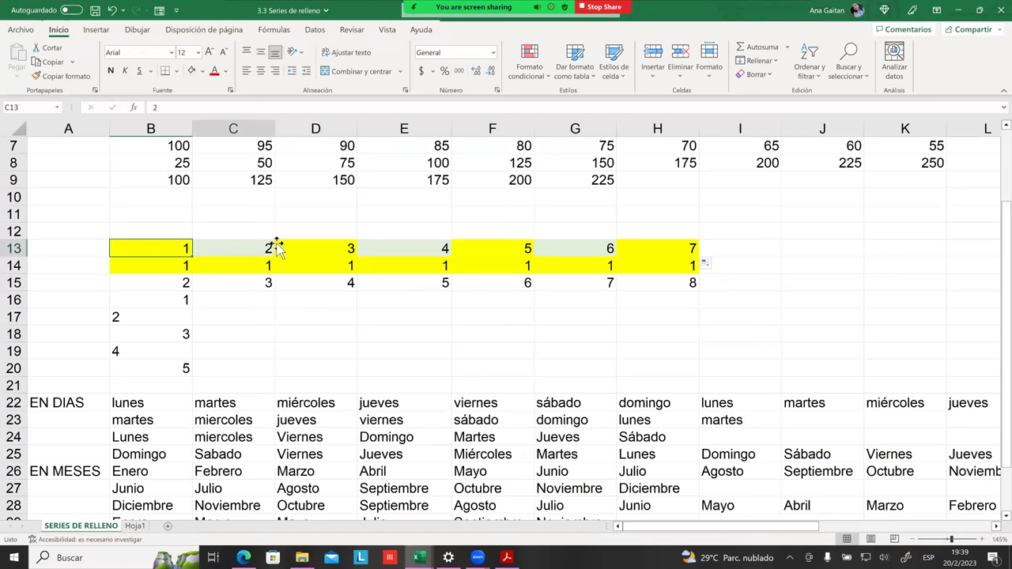
left_click(335, 274)
left_click(330, 253)
left_click(343, 280)
left_click(441, 253)
left_click(448, 283)
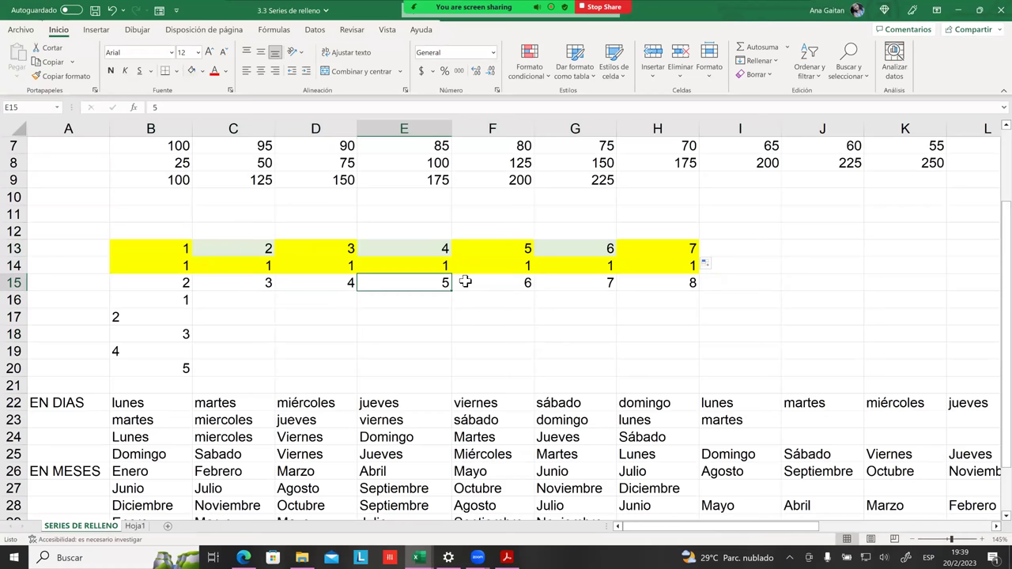
left_click(491, 265)
left_click(490, 251)
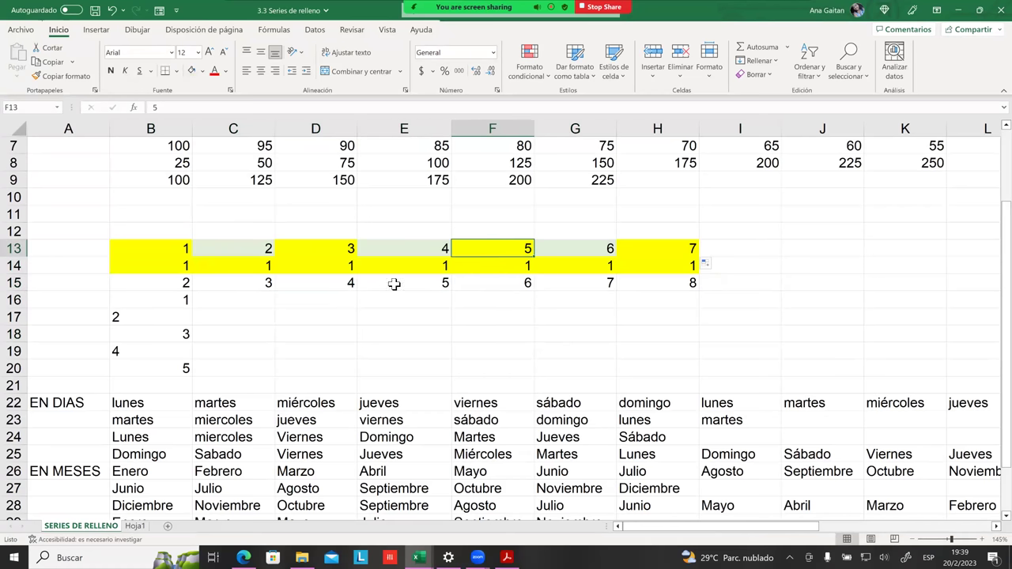
left_click_drag(334, 288, 325, 299)
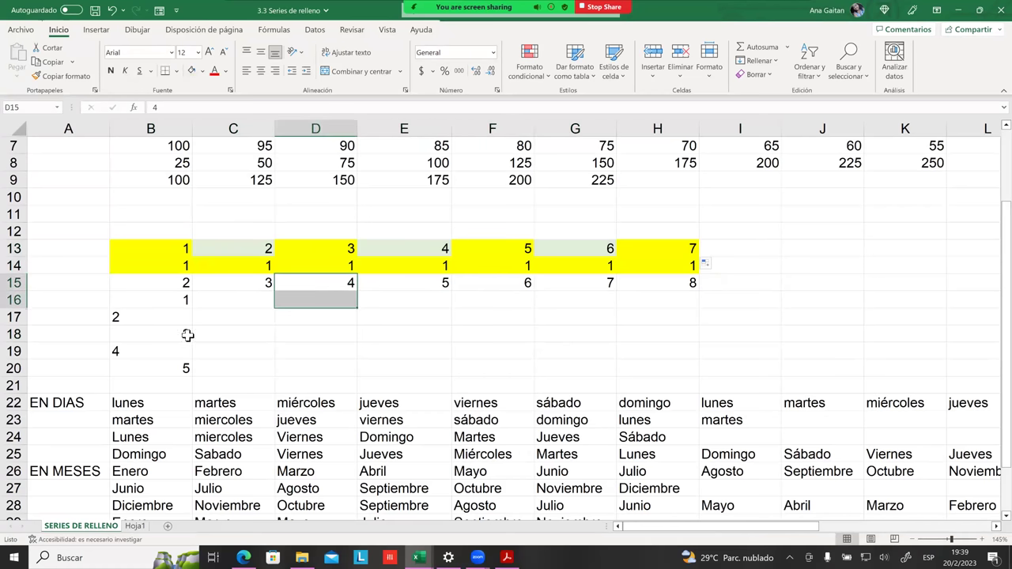
left_click_drag(189, 256, 199, 256)
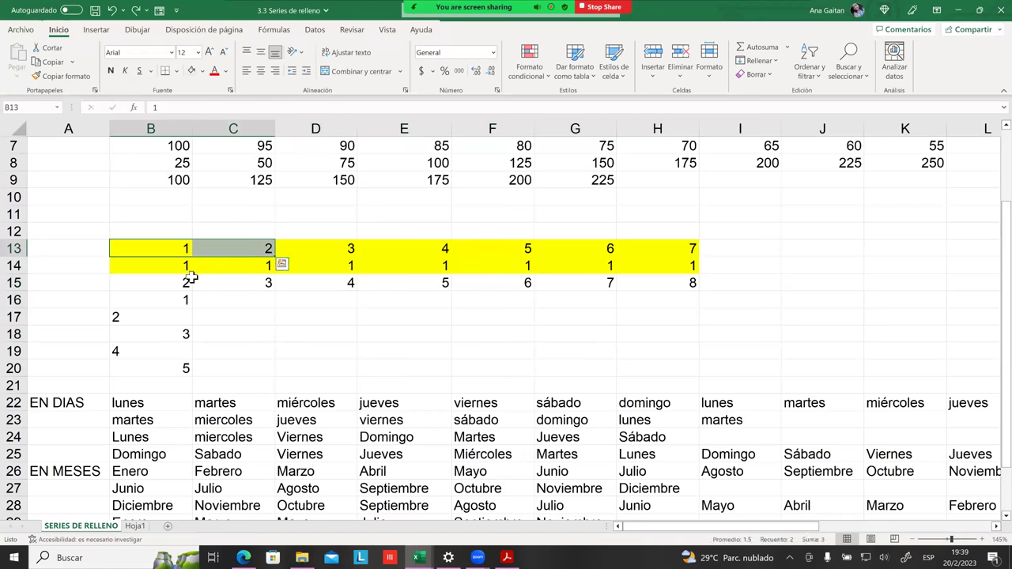
left_click(405, 295)
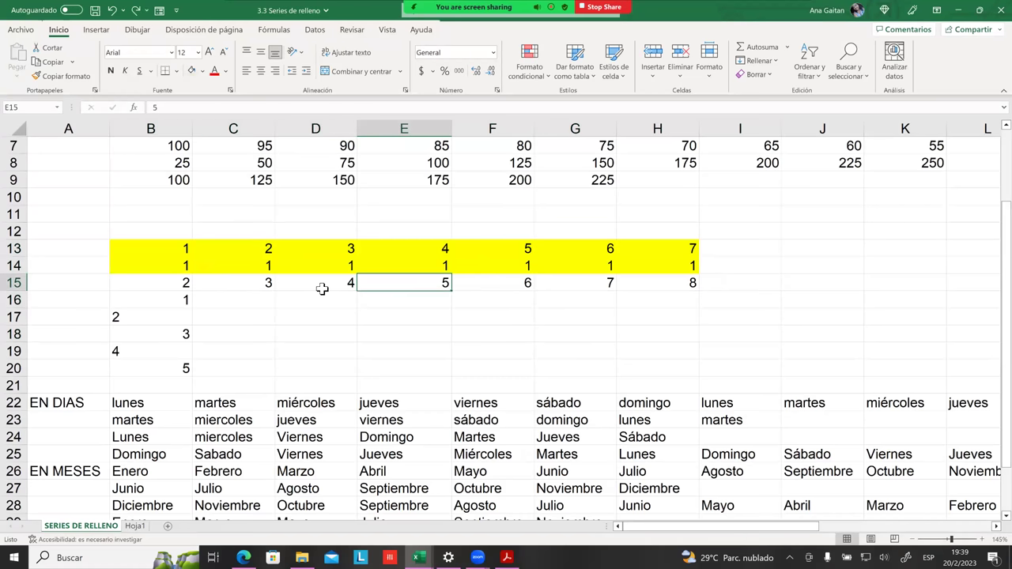
key("ctrl+z")
key("ctrl+z")
key("ctrl+z")
key("ctrl+z")
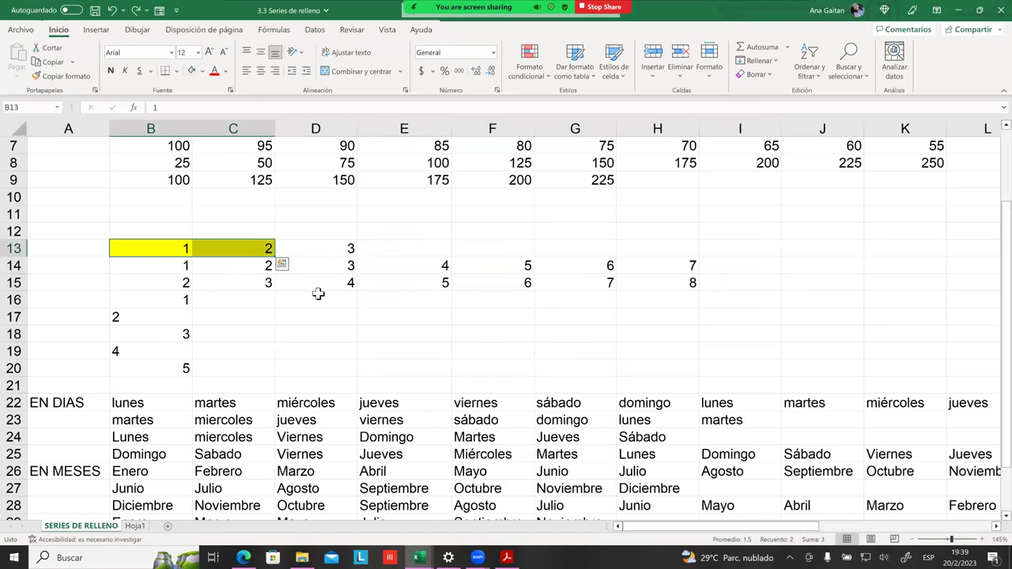
key("ctrl+z")
key("ctrl+z")
key("ctrl+z")
key("ctrl+z")
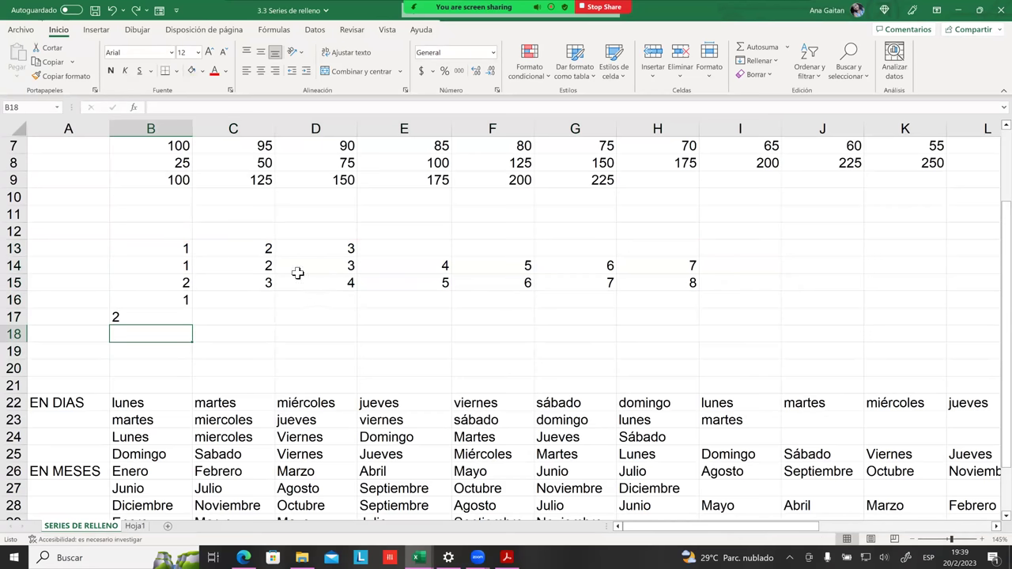
Step: Refill row 13 as the series 1 to 7 and check the values in B13, D13 and D14
left_click_drag(188, 248, 696, 255)
left_click(665, 332)
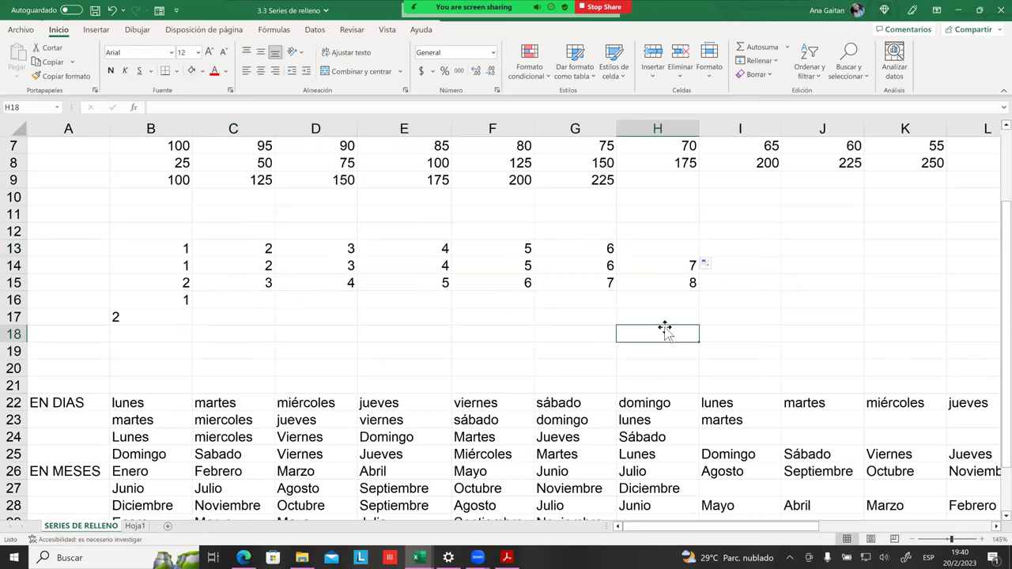
left_click(186, 248)
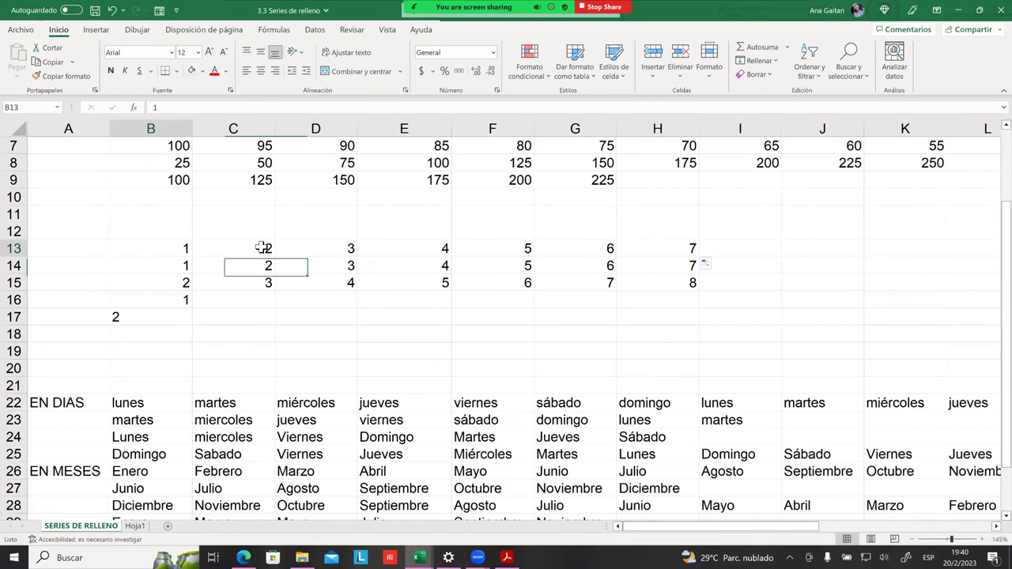
left_click(353, 260)
left_click(351, 251)
left_click(182, 251)
left_click(323, 254)
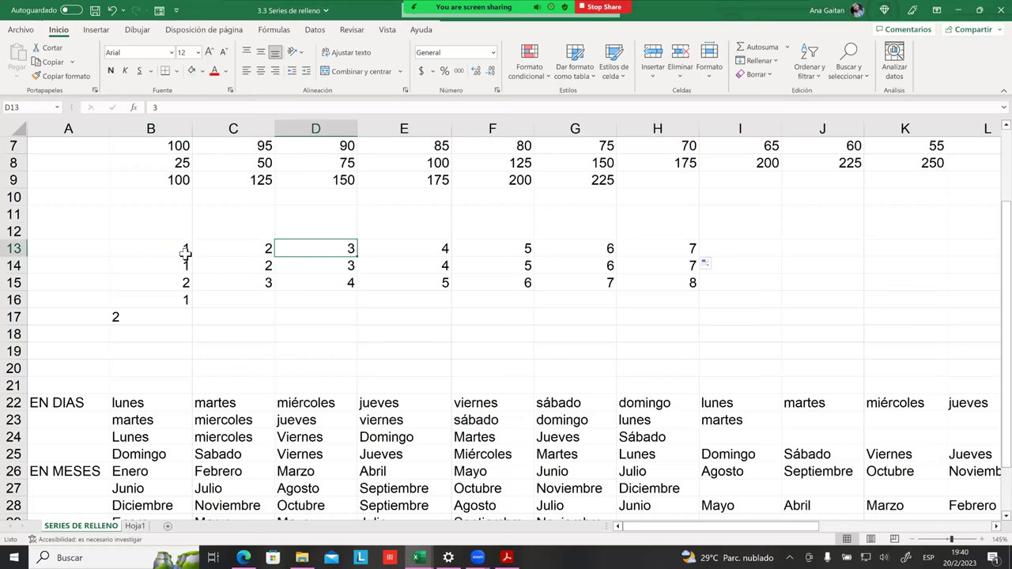
left_click(183, 249)
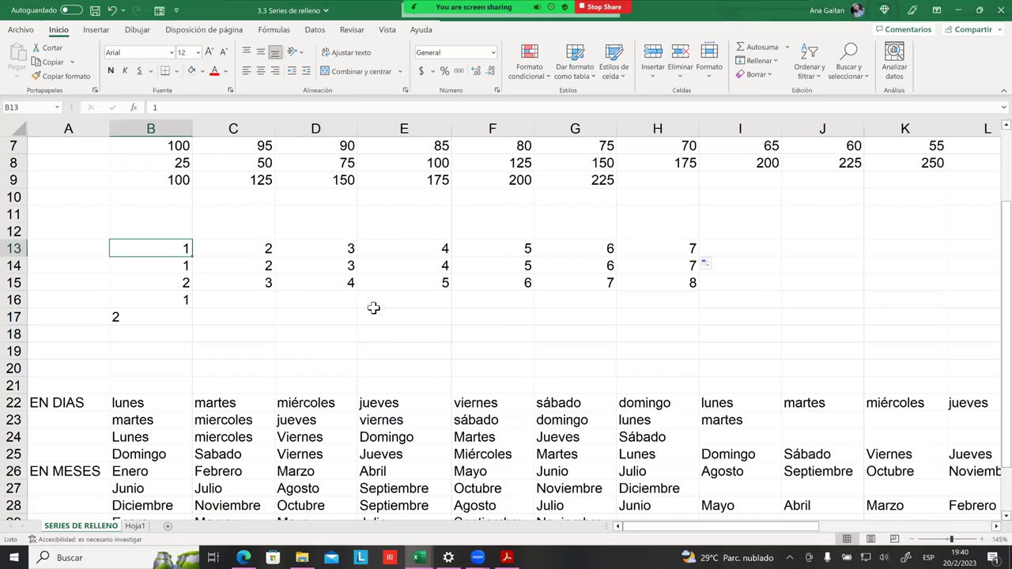
Step: Ctrl-select B13, D13, F13, H13, J13 and L13 as one combined selection
left_click(349, 245, "ctrl")
left_click(292, 253)
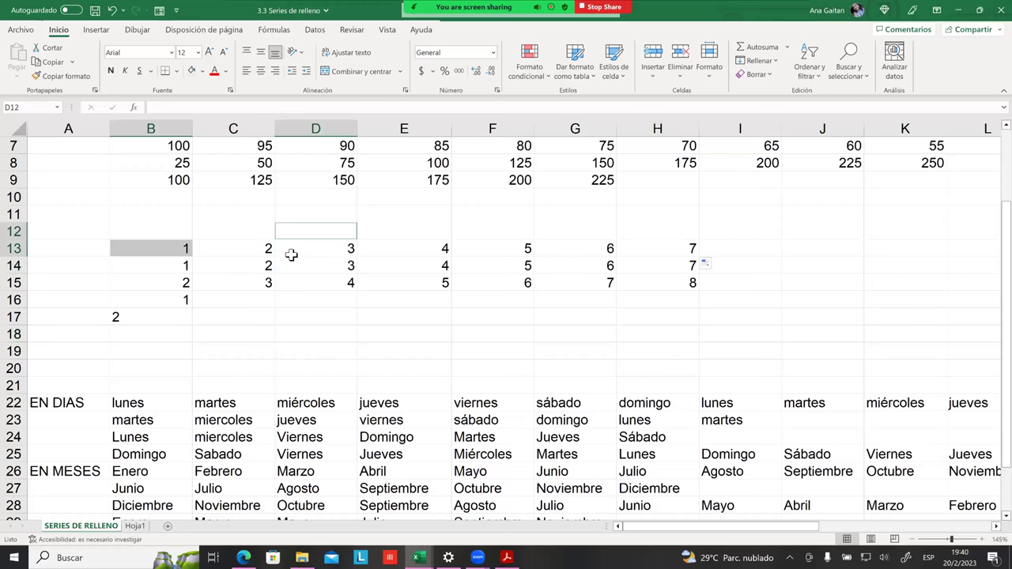
left_click(180, 248, "ctrl")
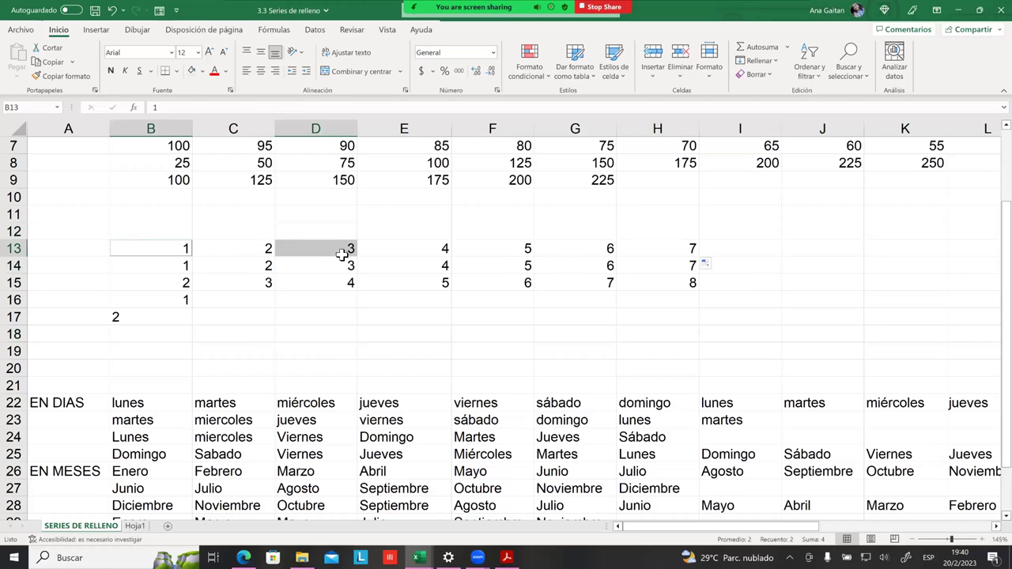
left_click_drag(511, 254, 514, 254)
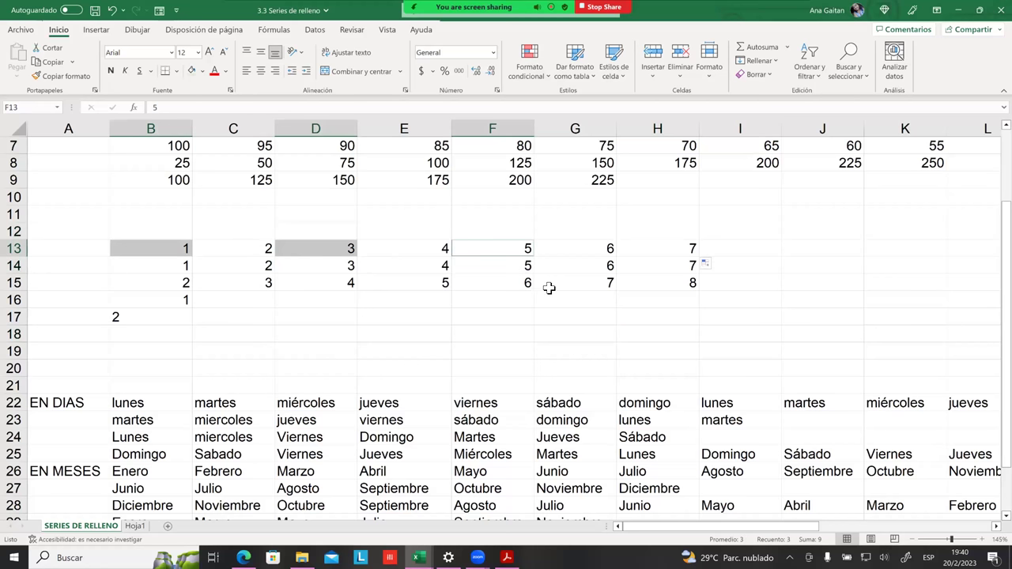
left_click(656, 251, "ctrl")
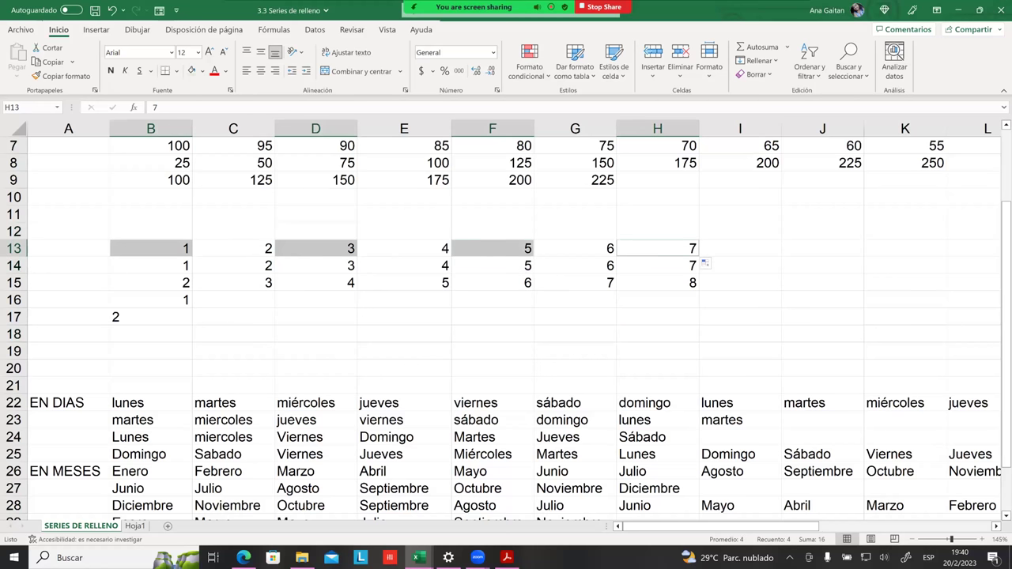
left_click(740, 300, "ctrl")
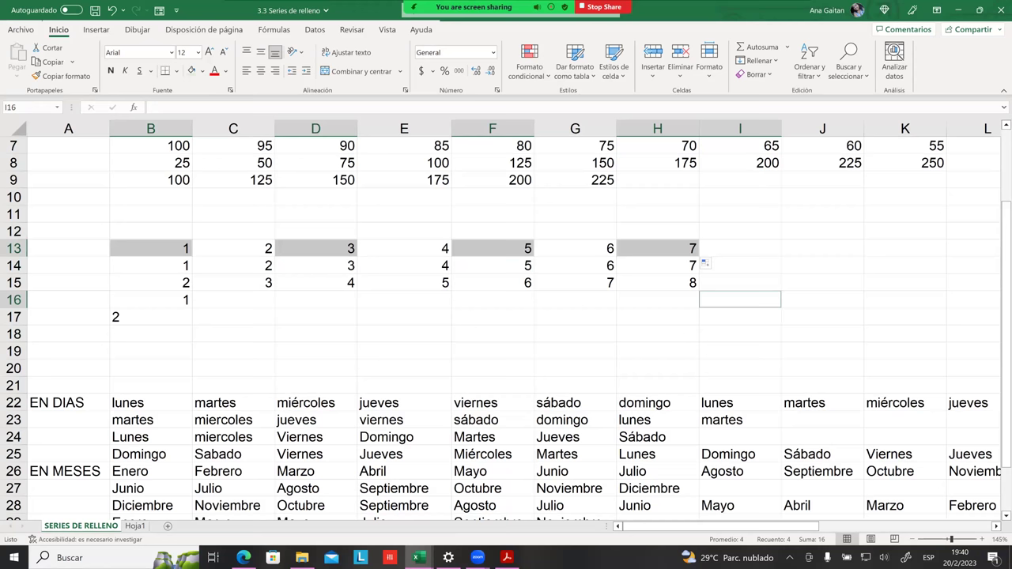
left_click(741, 300, "ctrl")
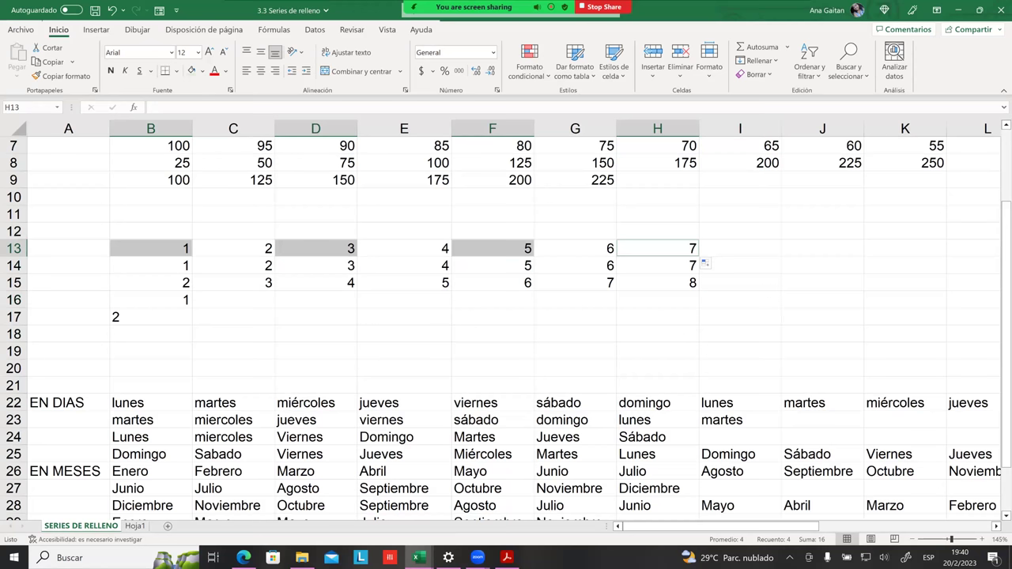
left_click(822, 248, "ctrl")
left_click(974, 248, "ctrl")
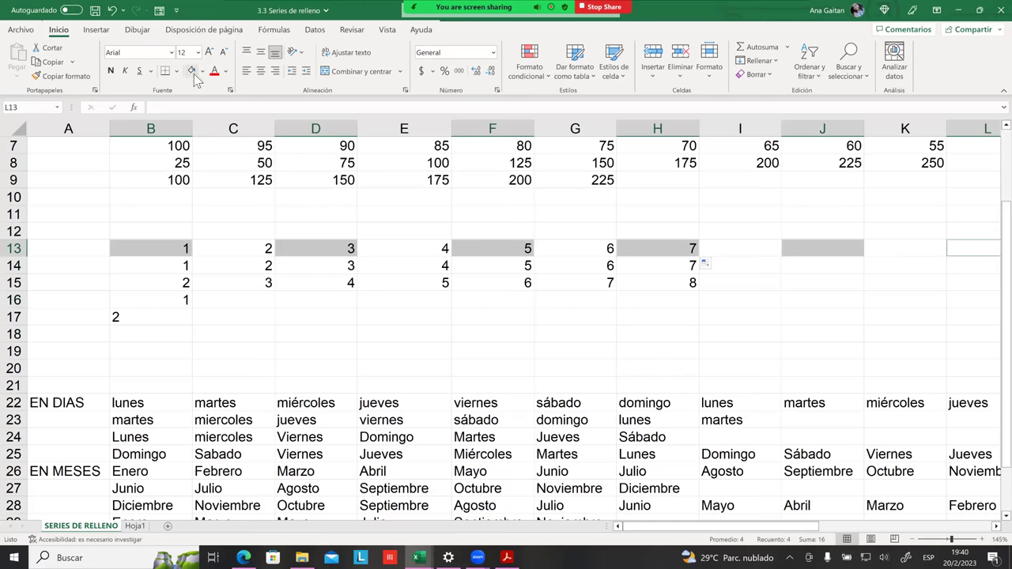
scroll(506, 317, "right", 3)
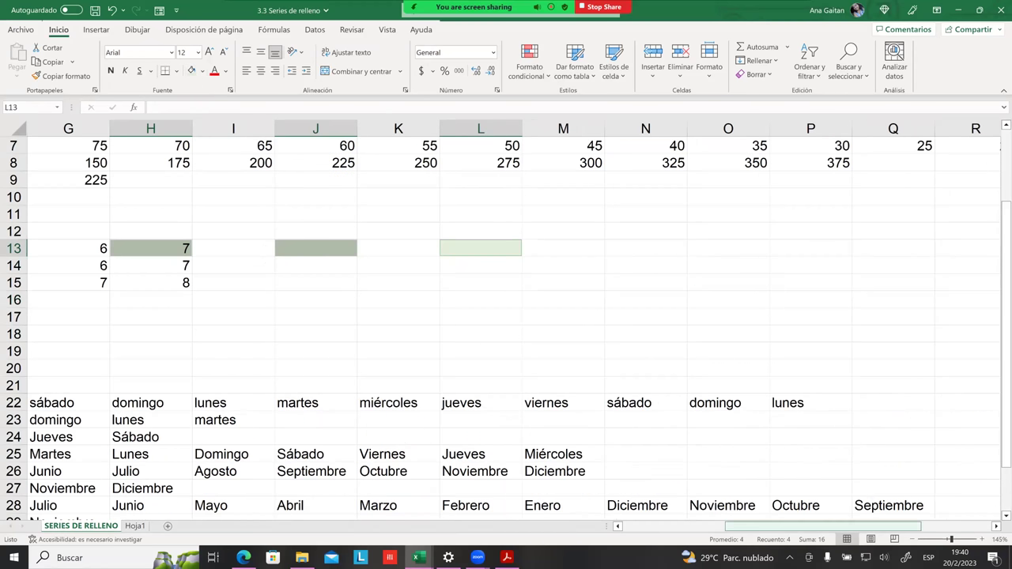
scroll(404, 340, "left", 3)
left_click(404, 338)
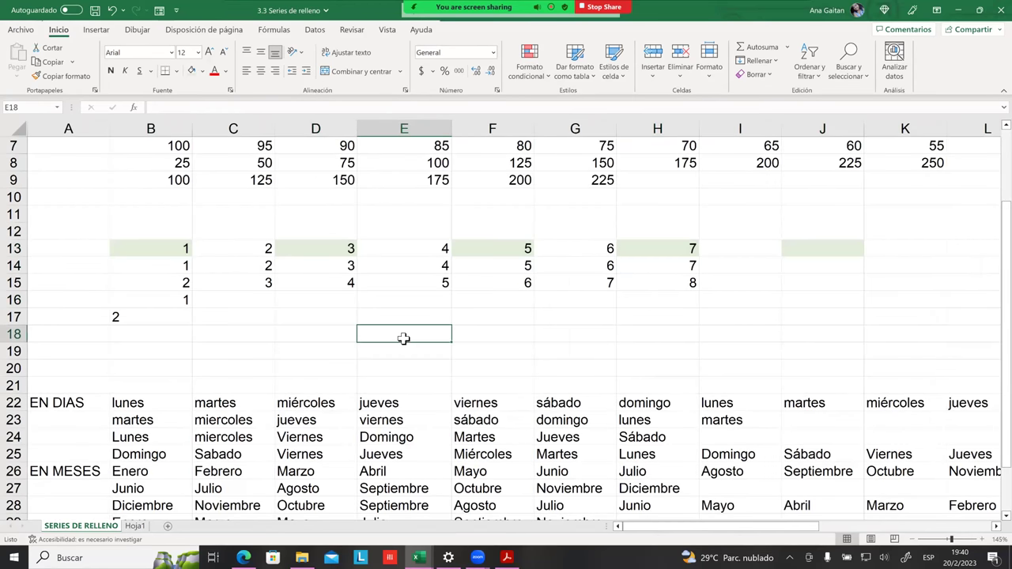
scroll(501, 353, "right", 1)
left_click(501, 351)
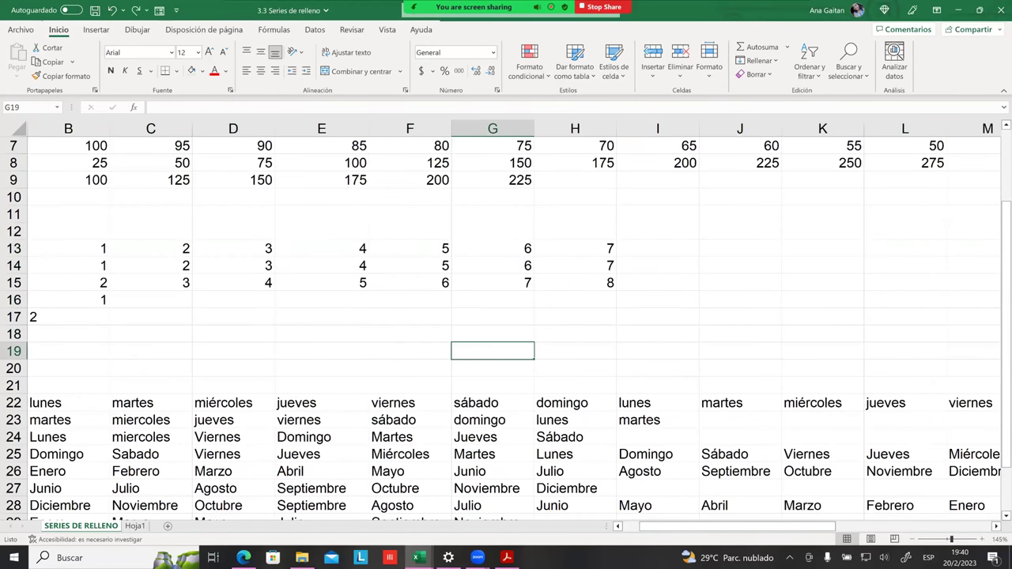
scroll(296, 329, "left", 1)
left_click(296, 329)
left_click(181, 249)
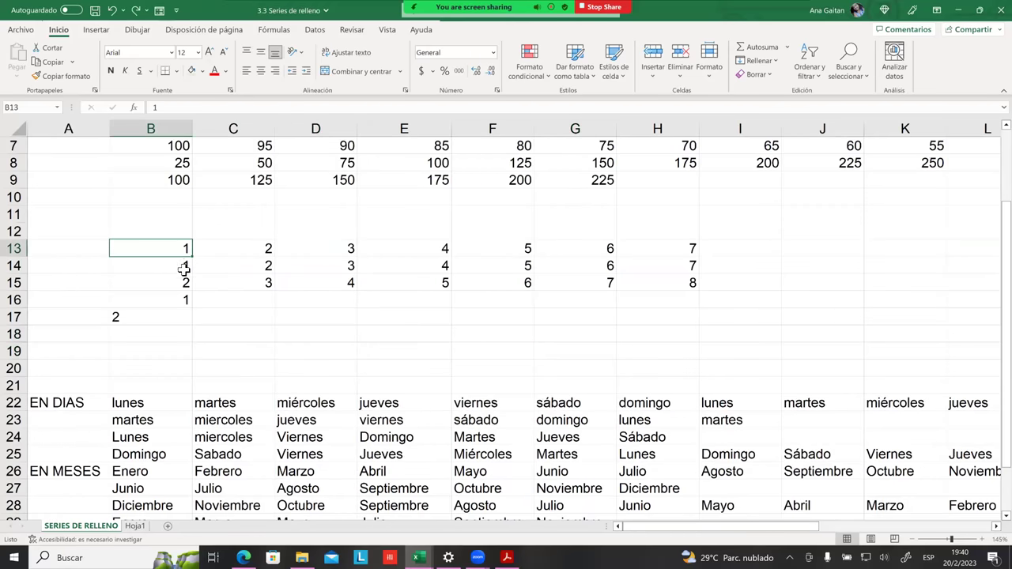
Step: Fill C13 blue and drag the B13:C13 pattern right to J13
left_click(238, 246)
left_click(202, 71)
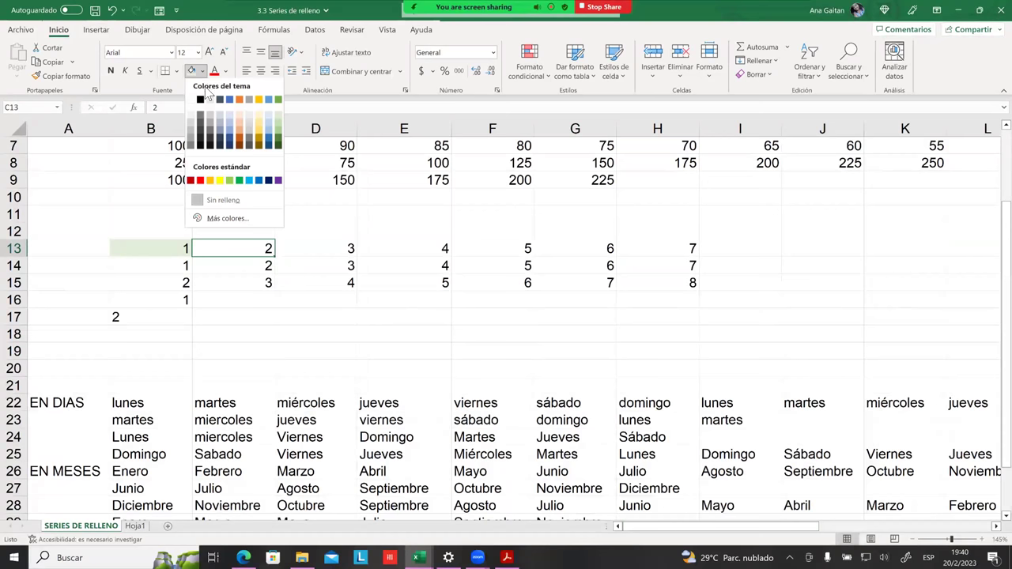
left_click(268, 103)
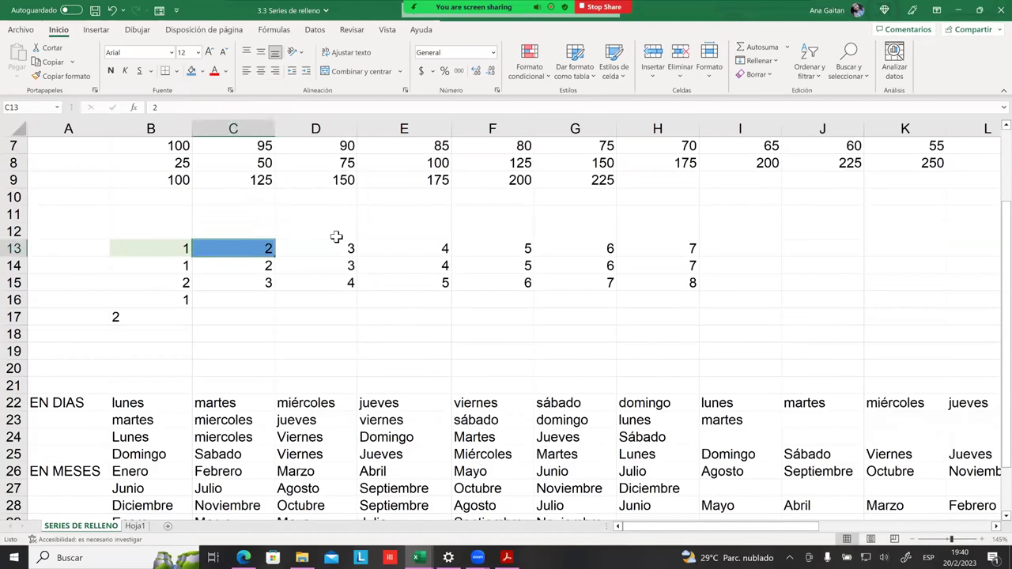
left_click_drag(153, 248, 273, 251)
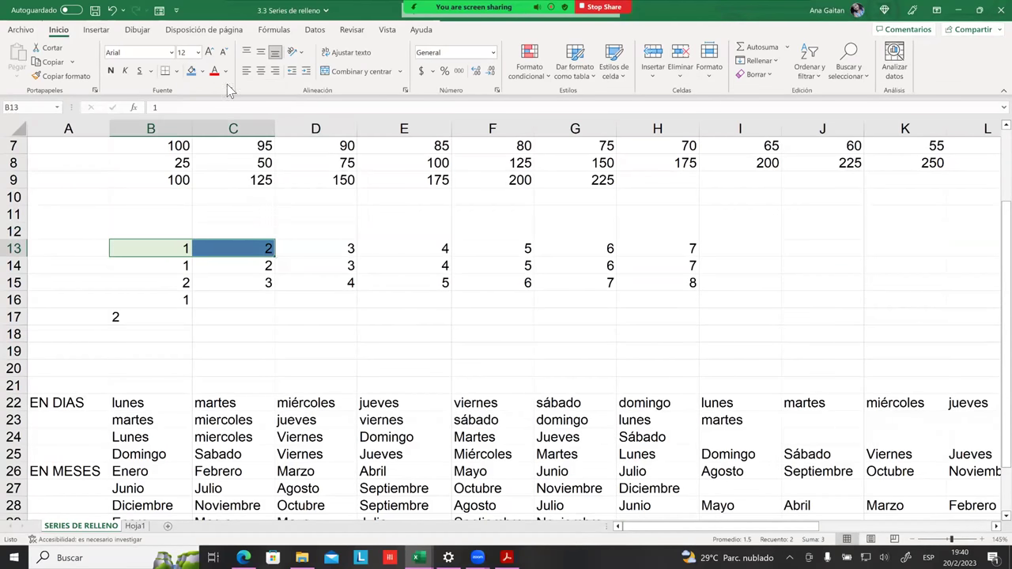
left_click(188, 248)
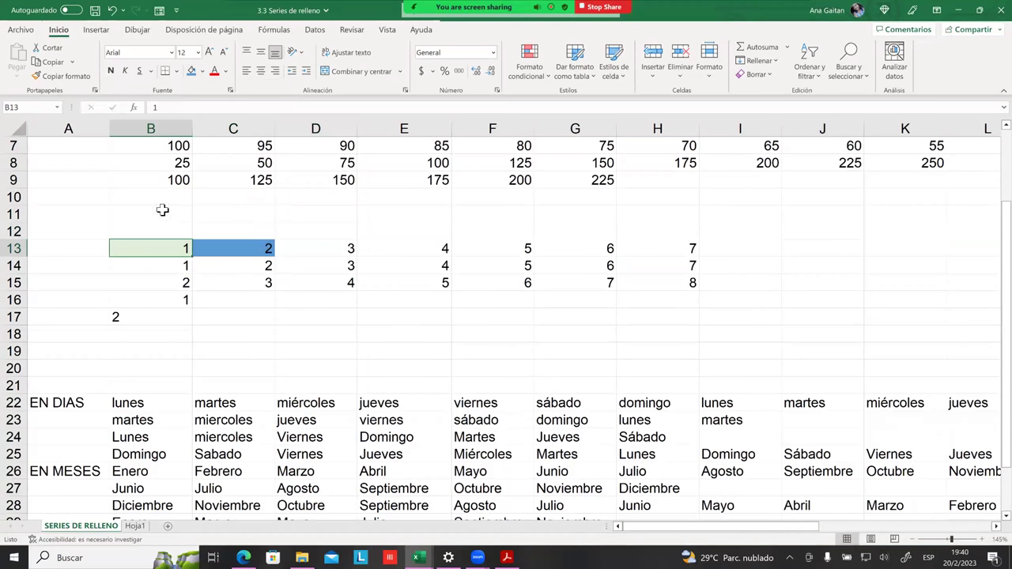
left_click(222, 249)
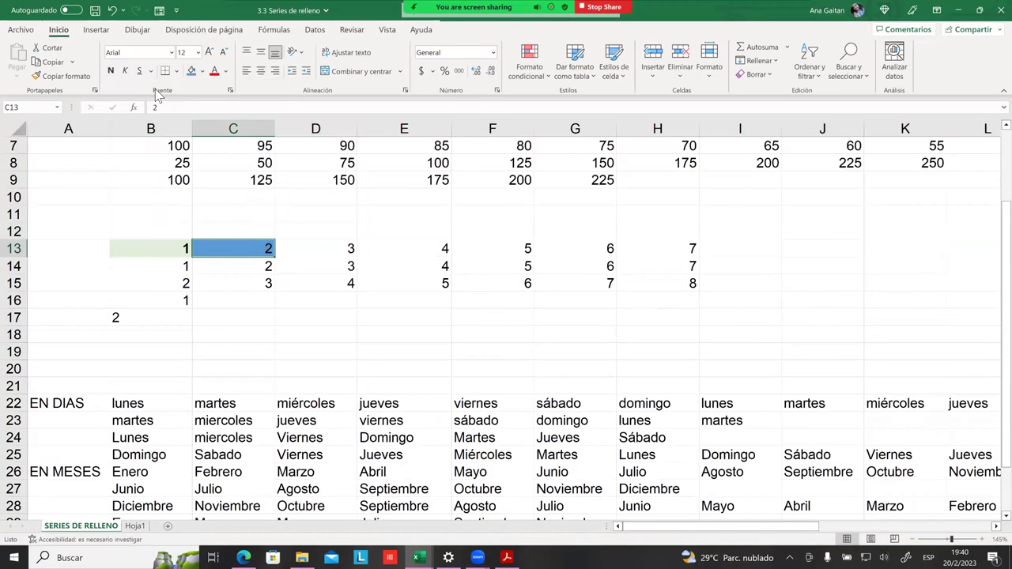
left_click_drag(188, 249, 867, 262)
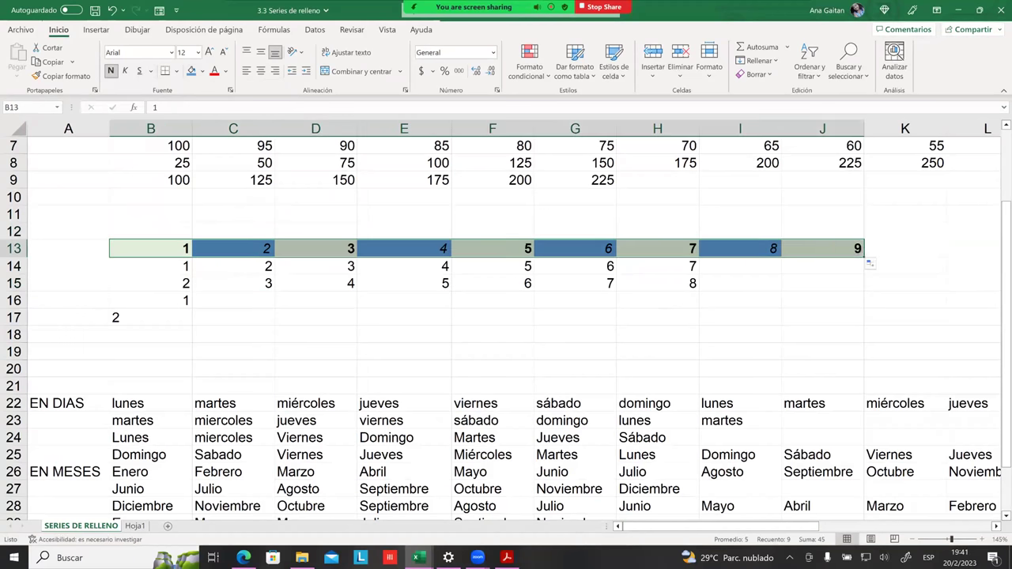
left_click(822, 317)
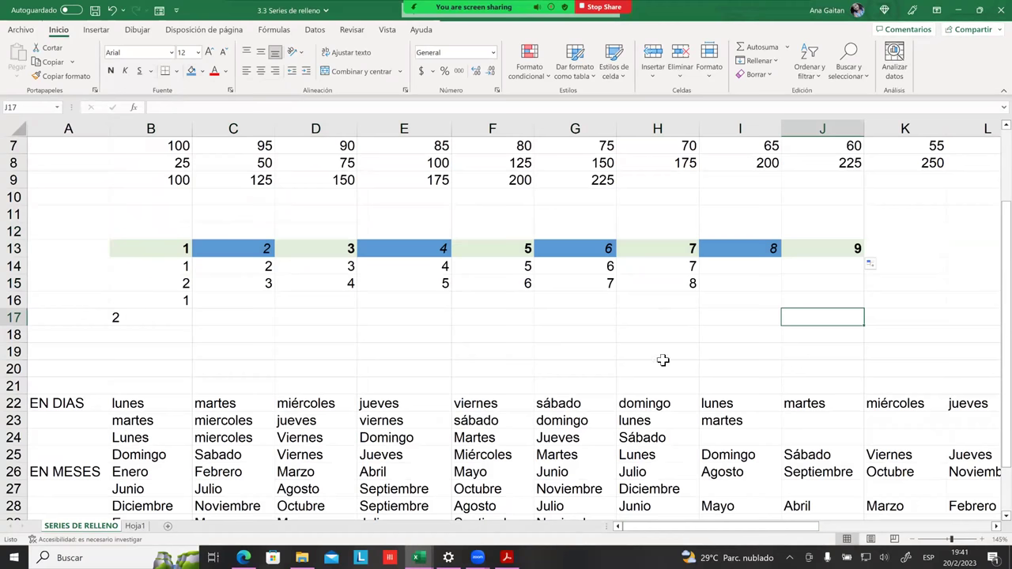
Step: Inspect the formatting and values of B13, C13, D13 and D15, then select B30 beside EN HORAS
scroll(333, 367, "up", 2, "ctrl")
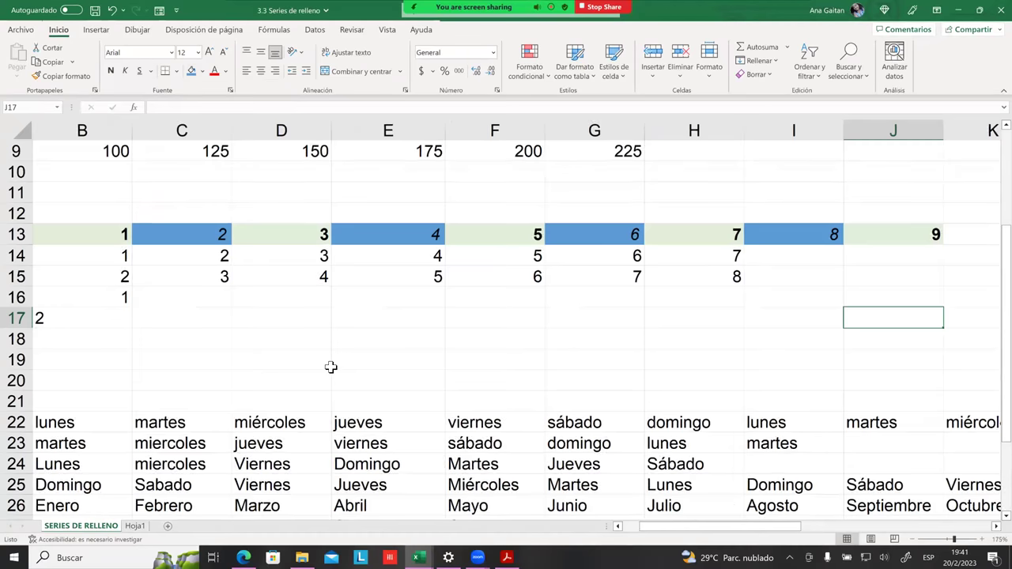
scroll(332, 367, "up", 1, "ctrl")
left_click_drag(715, 527, 697, 527)
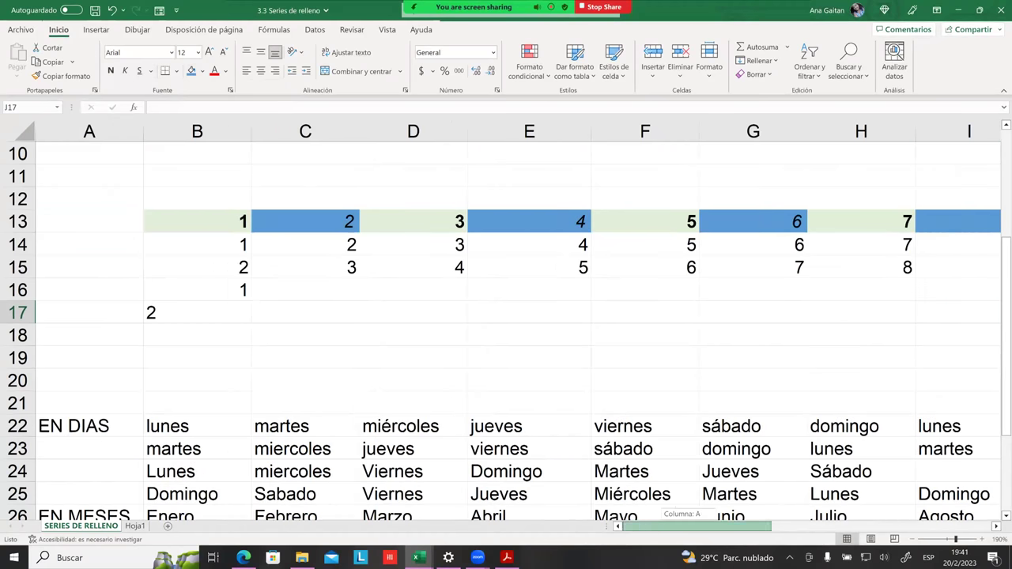
left_click(219, 225)
left_click(333, 222)
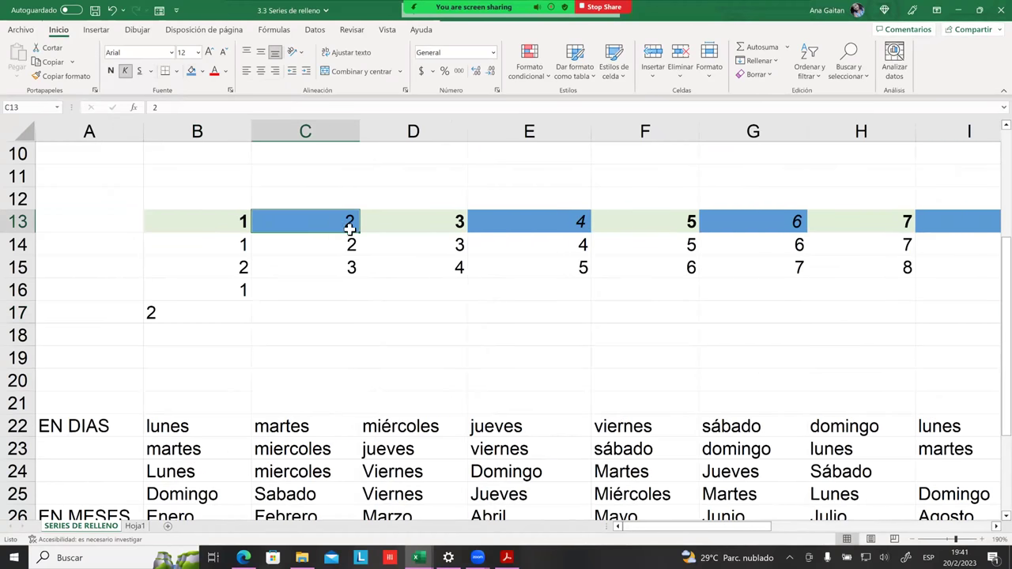
left_click(385, 245)
left_click(409, 218)
left_click(398, 262)
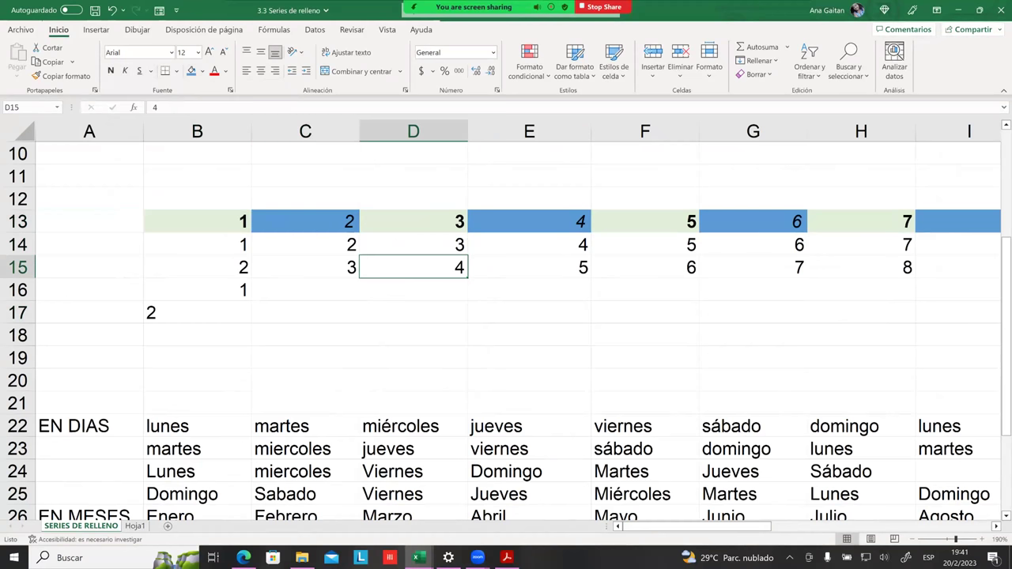
scroll(506, 332, "down", 4)
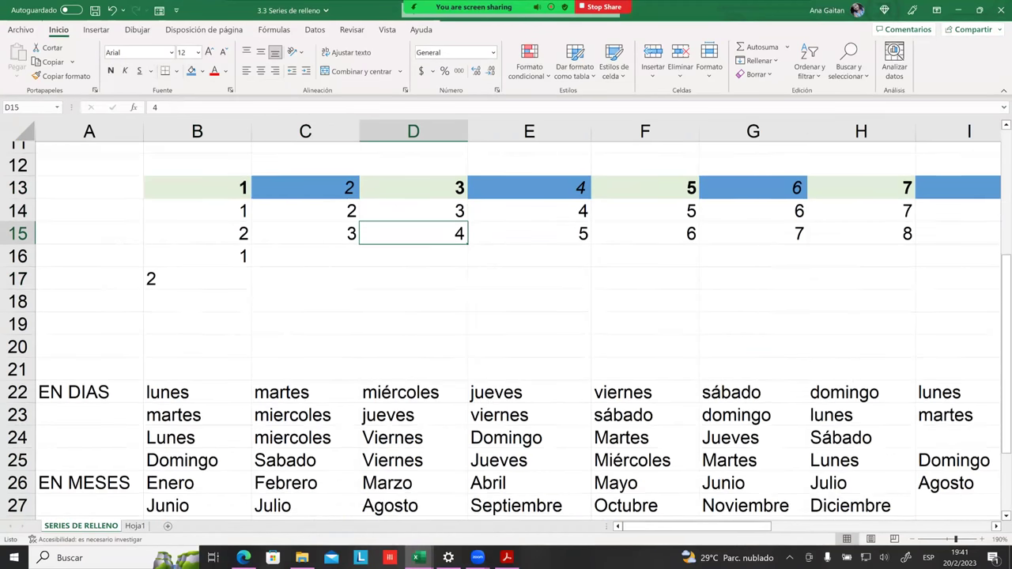
scroll(507, 332, "down", 1)
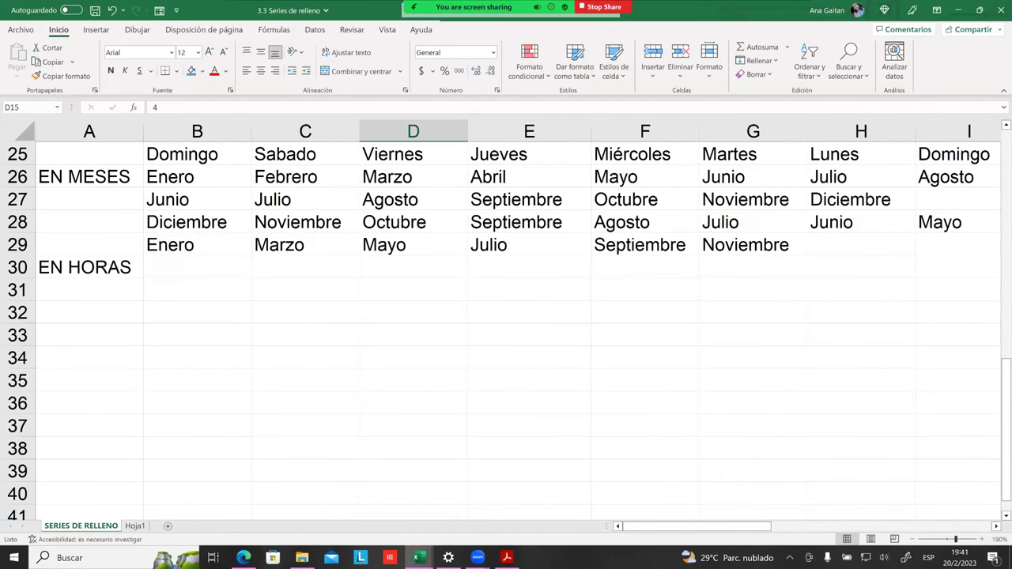
scroll(506, 333, "down", 1)
left_click(192, 215)
left_click(193, 207)
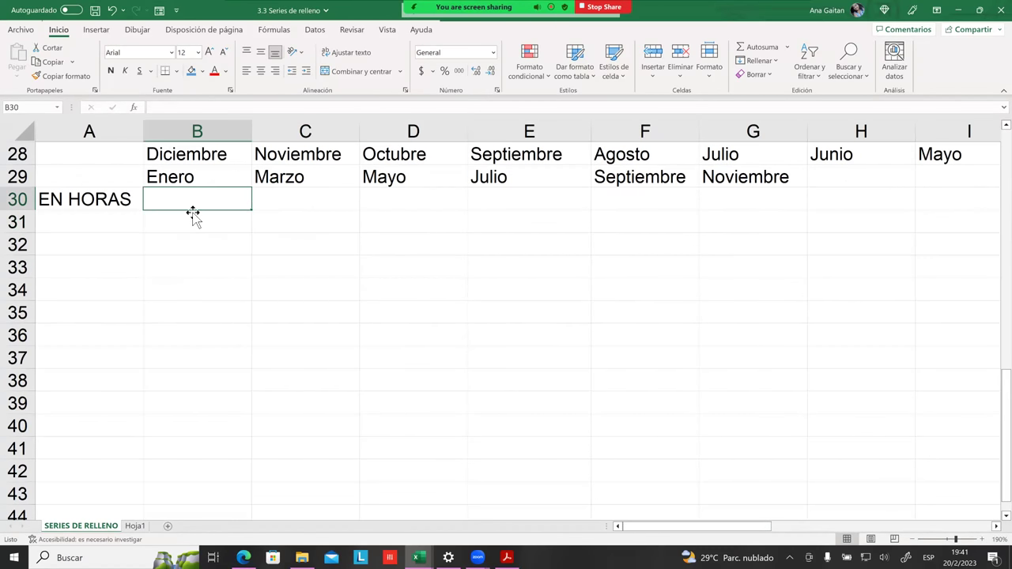
scroll(147, 278, "up", 3)
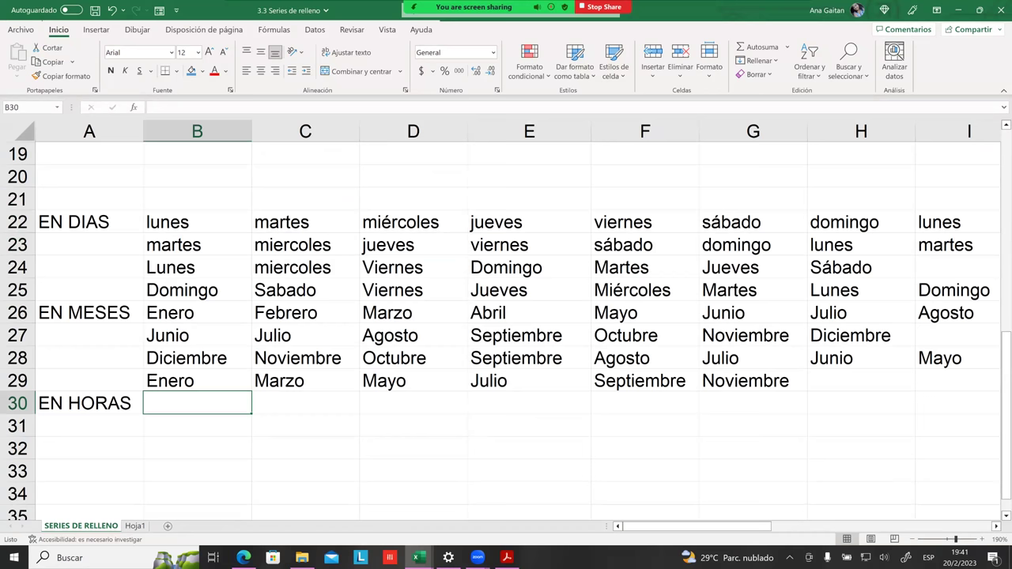
type("07")
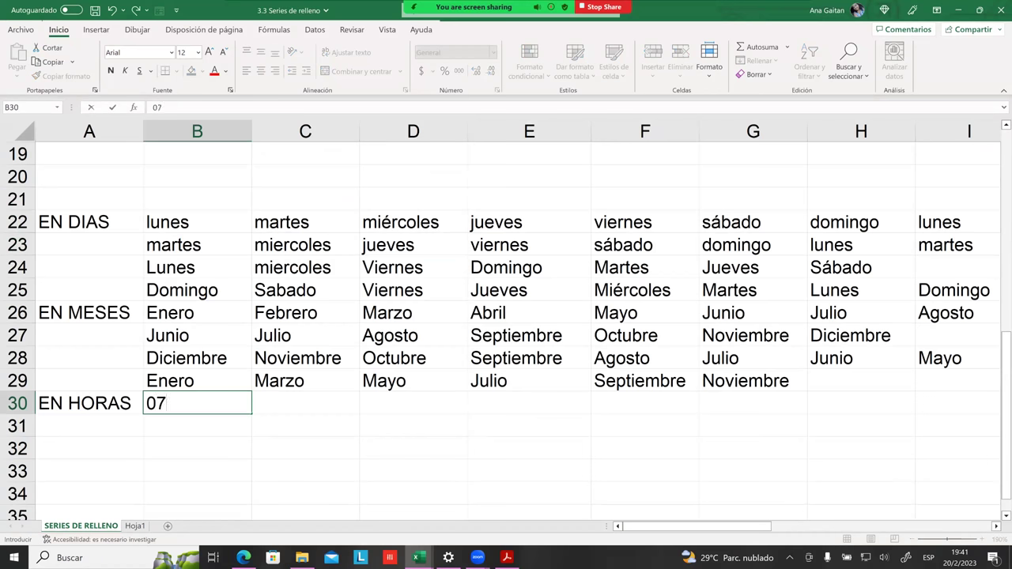
type(":00")
key("Tab")
type("=")
key("Escape")
type("0")
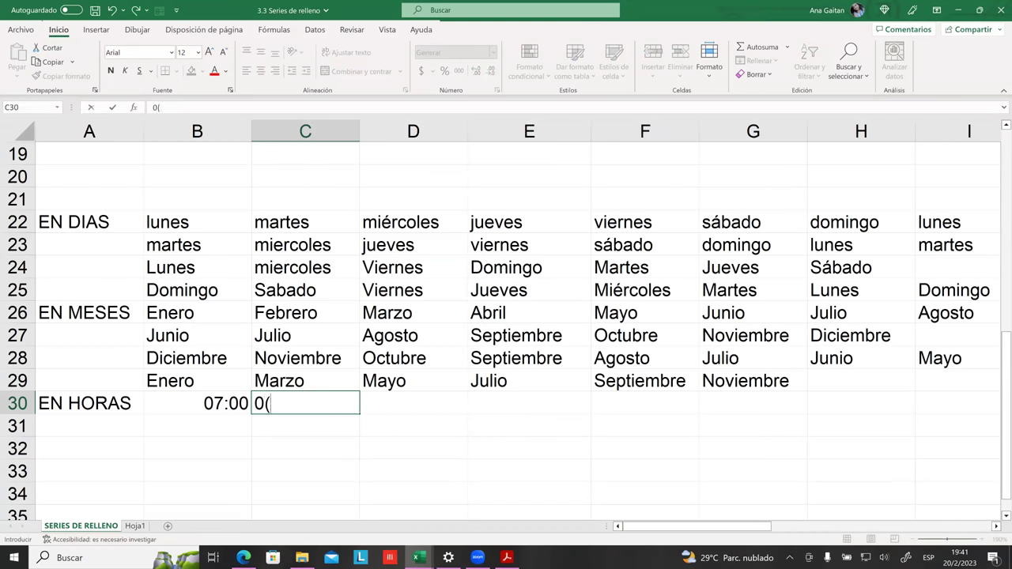
type("8:00")
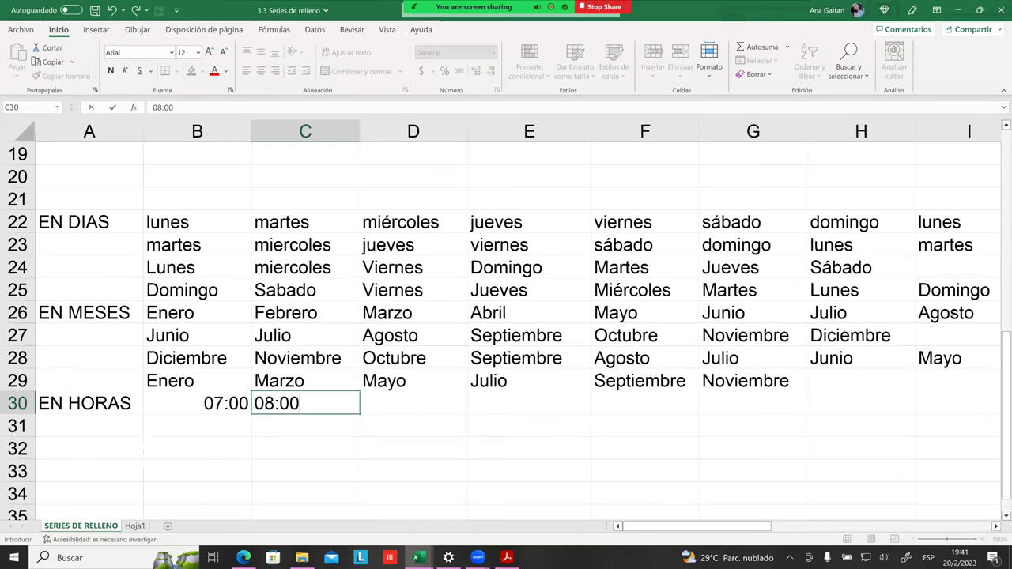
left_click(197, 403)
left_click_drag(197, 403, 645, 411)
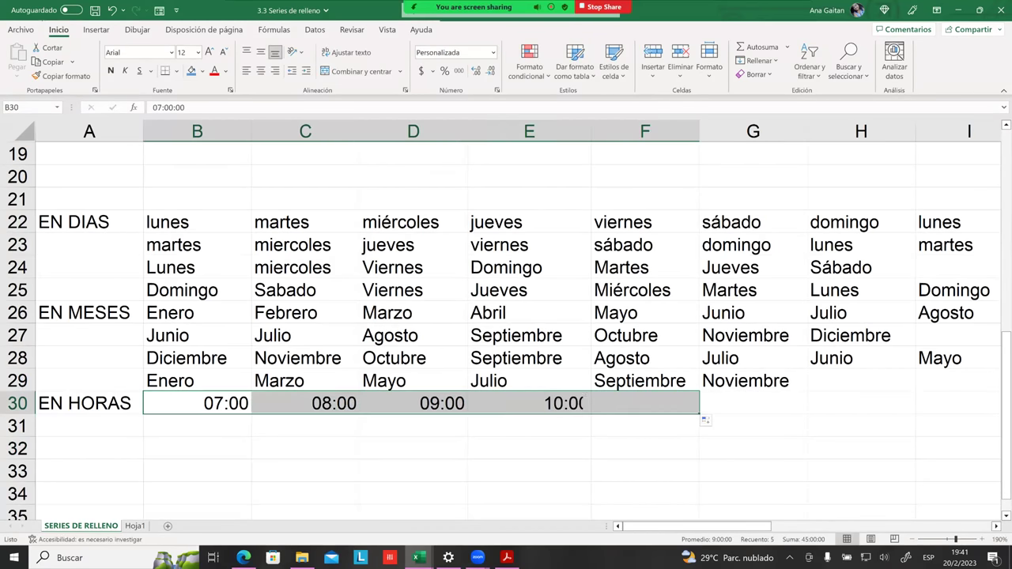
left_click(645, 426)
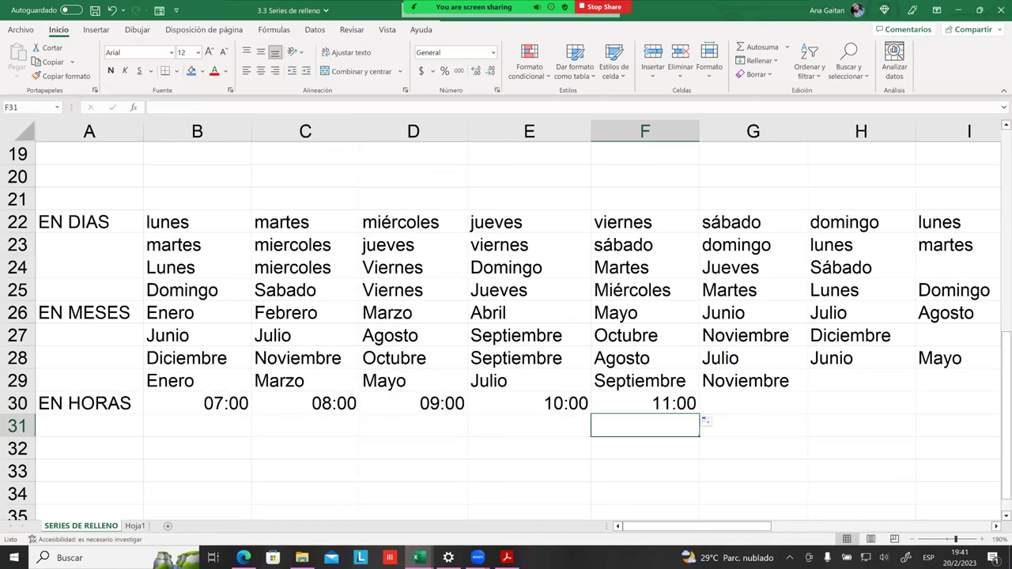
left_click(197, 426)
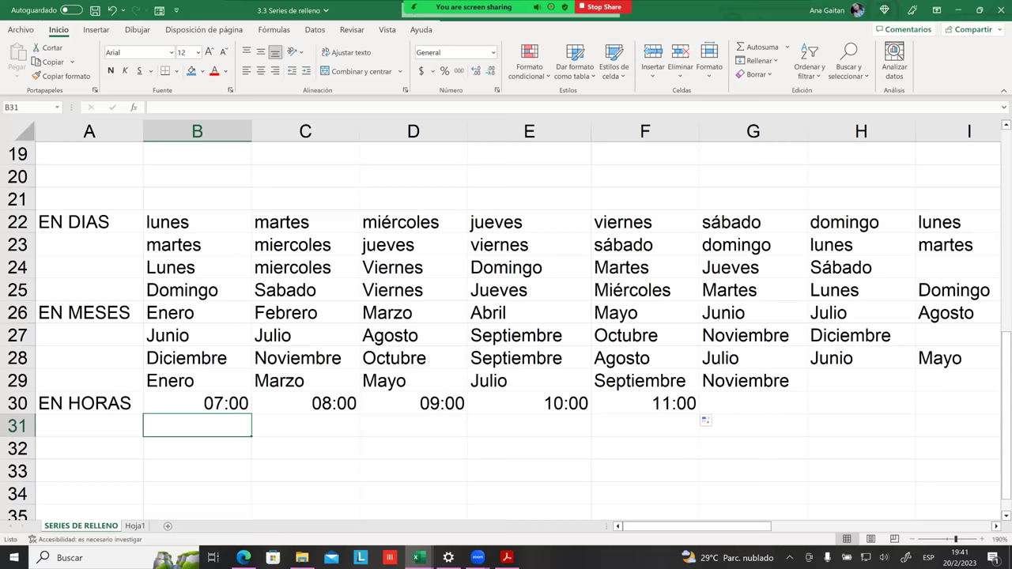
Step: Enter 07:00 in B31 and 07:05 in C31, then fill 07:00–07:25 across B31:G31
type("07")
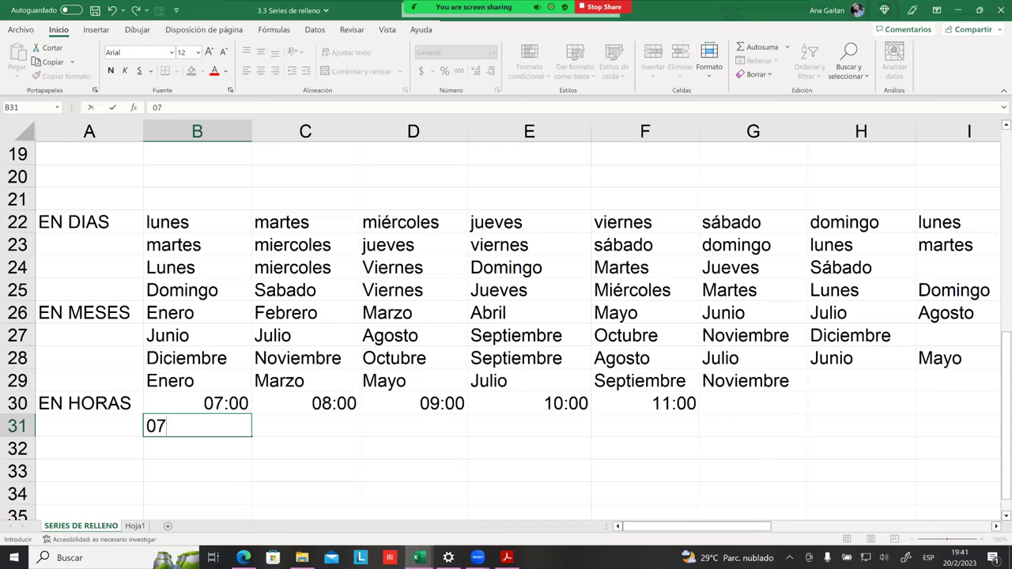
type(":00")
key("Tab")
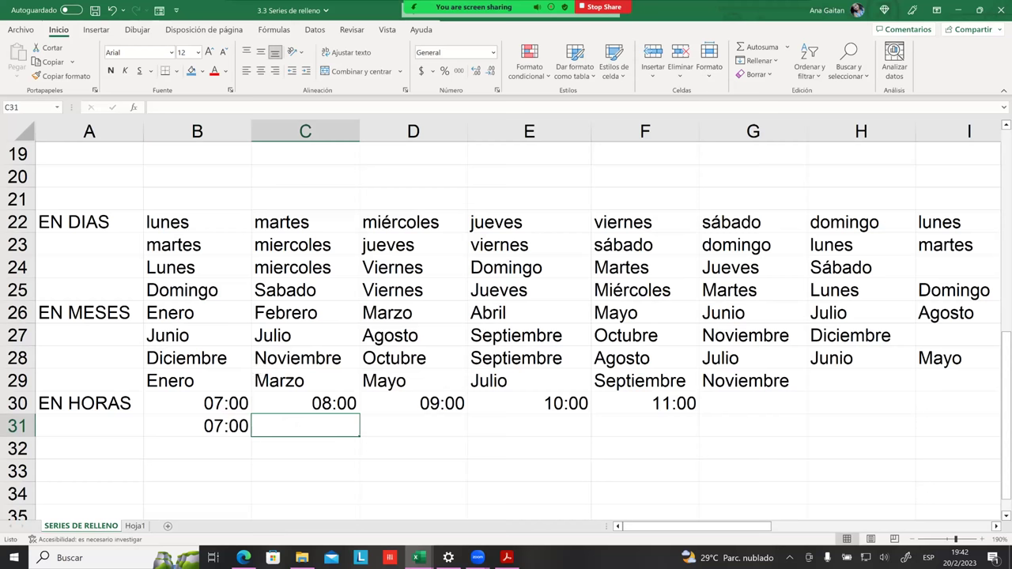
type("7")
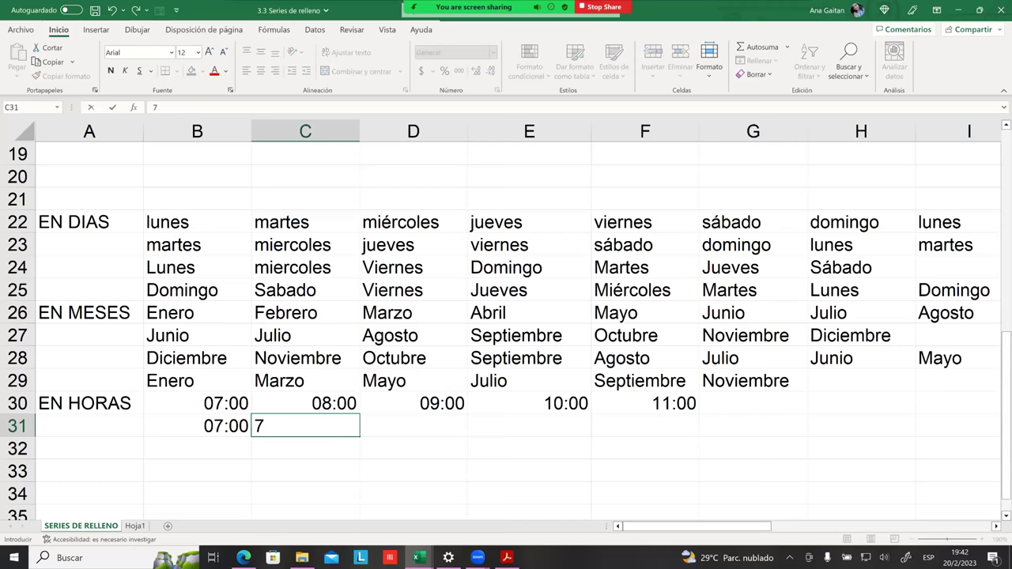
type("07:0")
key("Return")
left_click_drag(197, 426, 803, 436)
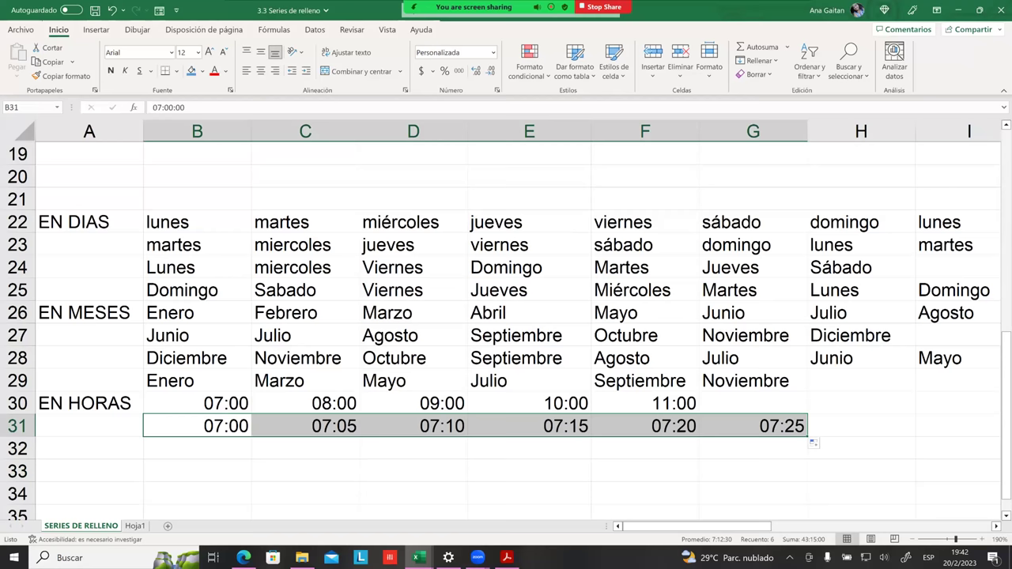
scroll(389, 368, "down", 3)
left_click(262, 363)
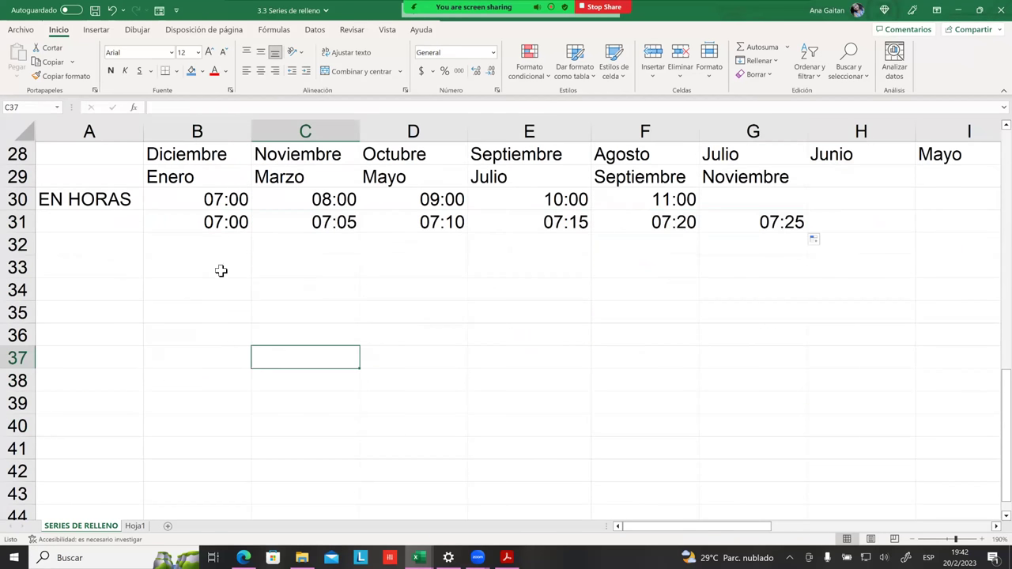
left_click(224, 231)
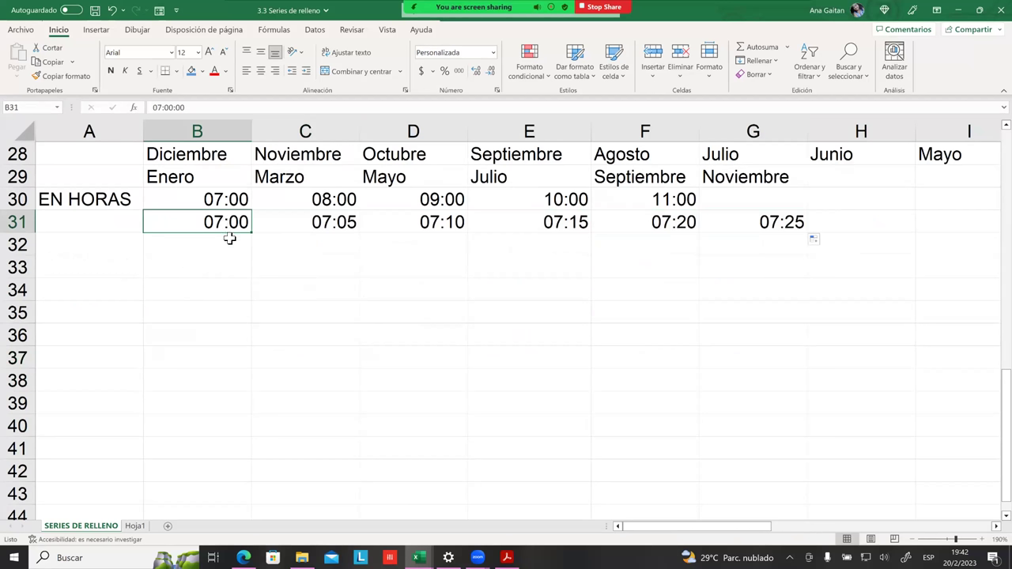
left_click(224, 242)
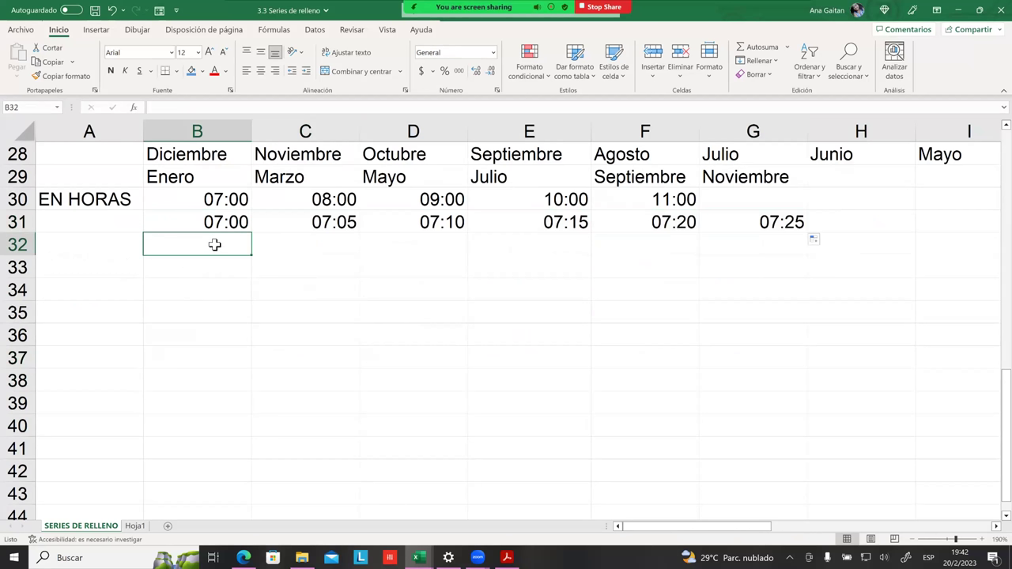
Step: Enter 07:30 in B32 and give the 07:00 cell B31 a blue fill
type("07:30")
key("Return")
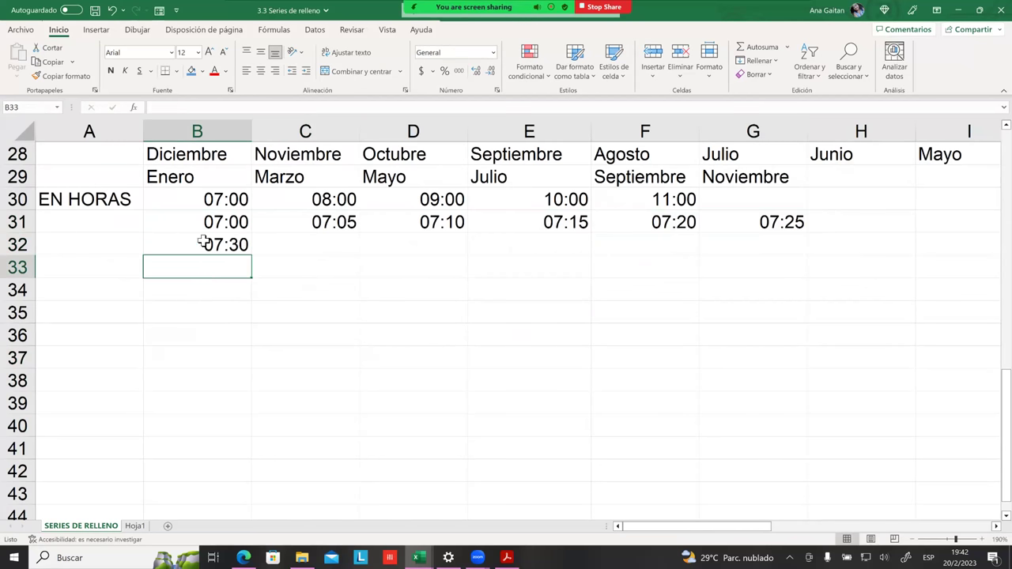
left_click(207, 228)
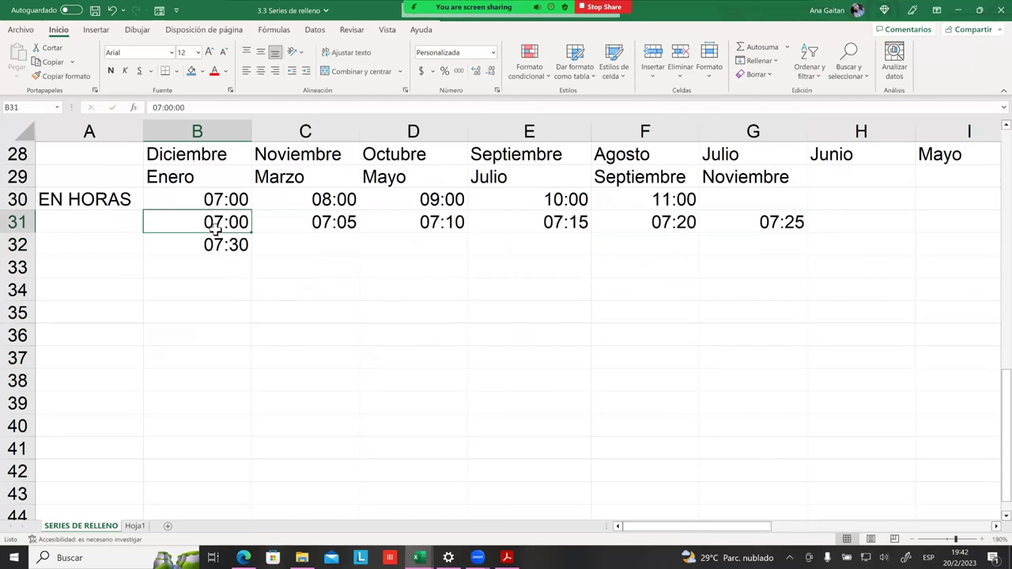
left_click(192, 71)
left_click(234, 252)
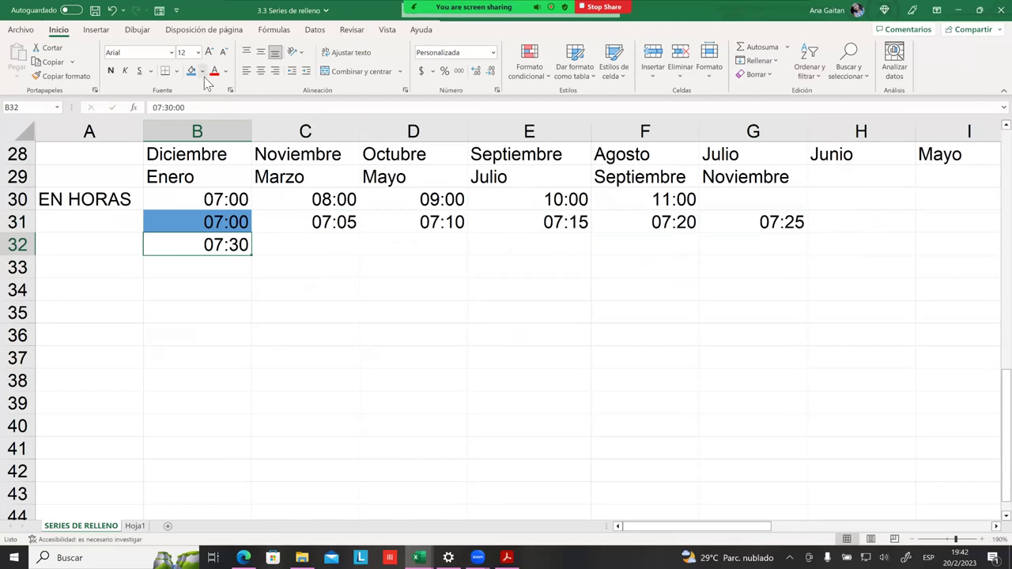
left_click(202, 71)
left_click(237, 247)
left_click(241, 283)
Step: Fill the half-hour times with blue on-the-hour shading down to B40, then select 11:00 and 11:30
left_click_drag(237, 232, 246, 433)
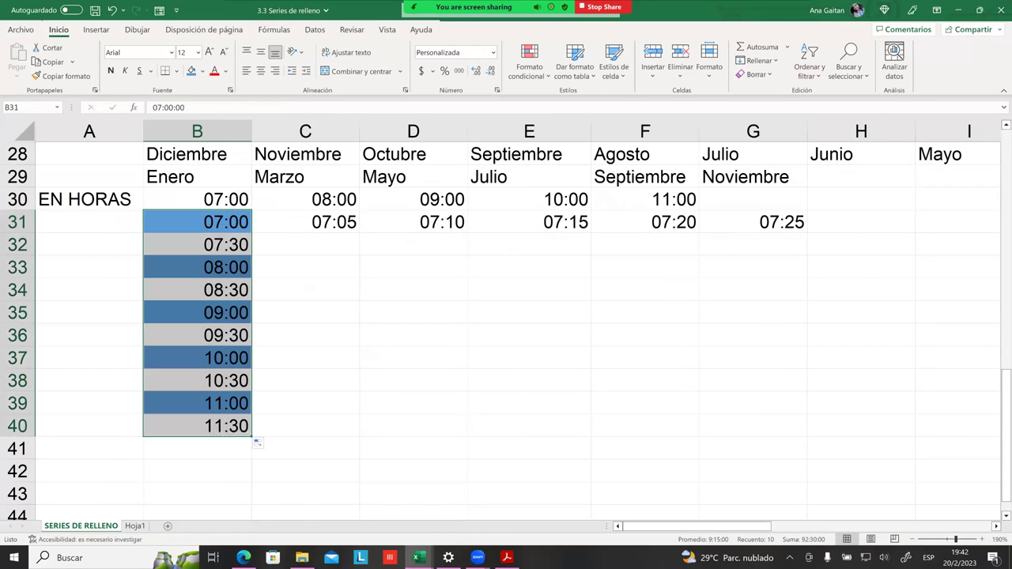
left_click(426, 357)
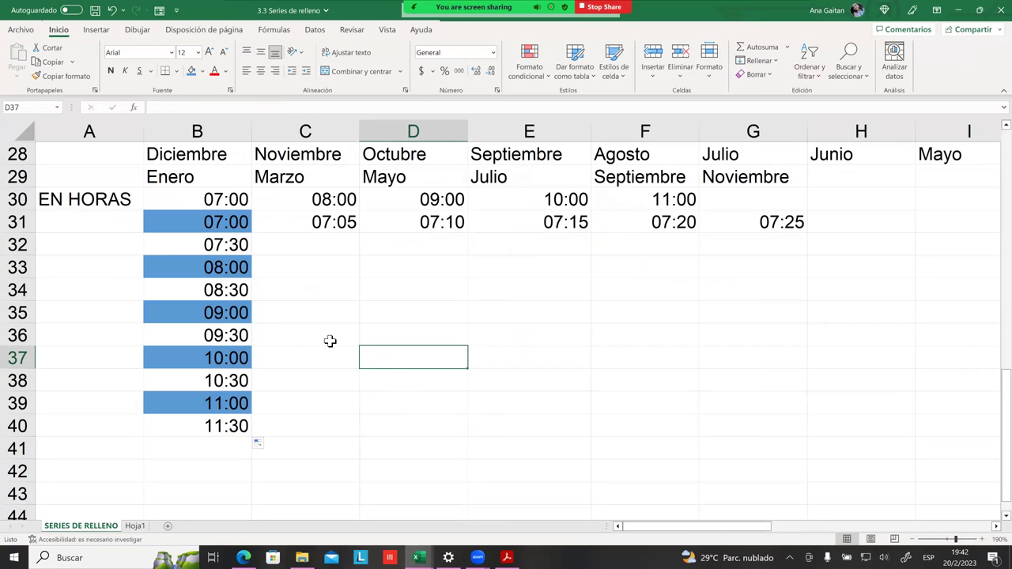
left_click(330, 341)
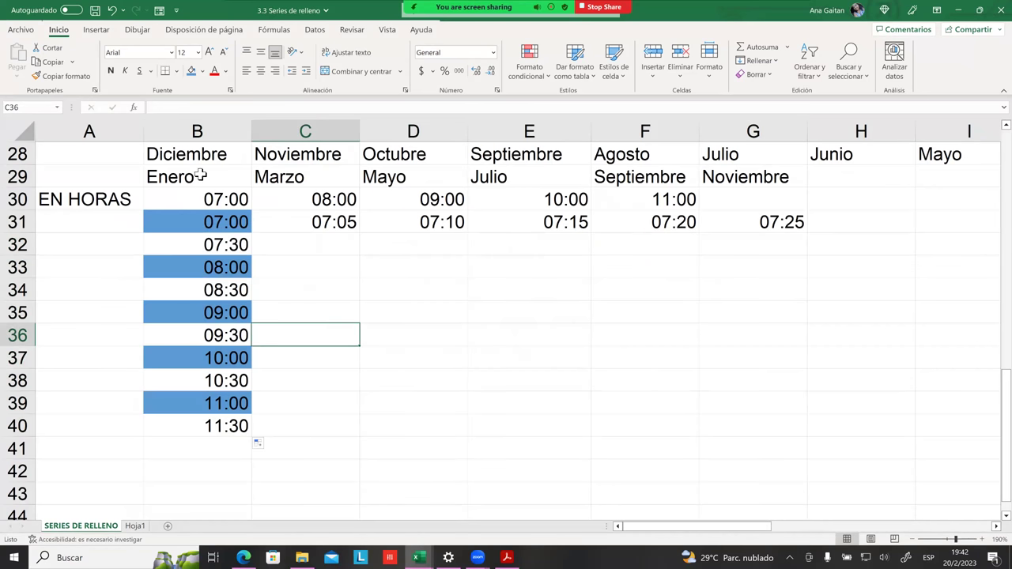
left_click(278, 178)
left_click(342, 315)
left_click_drag(178, 219, 252, 481)
left_click(198, 449)
left_click(198, 425)
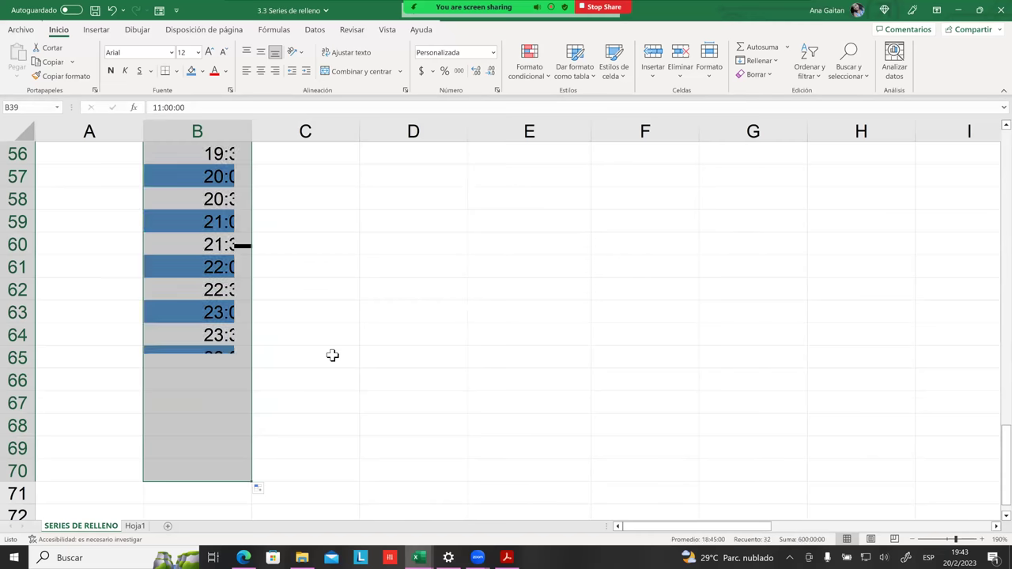
Step: Check the stored values of 22:30, 23:00, 23:30, 00:00, 00:30 and 01:00 around midnight
left_click(332, 356)
scroll(300, 369, "up", 9)
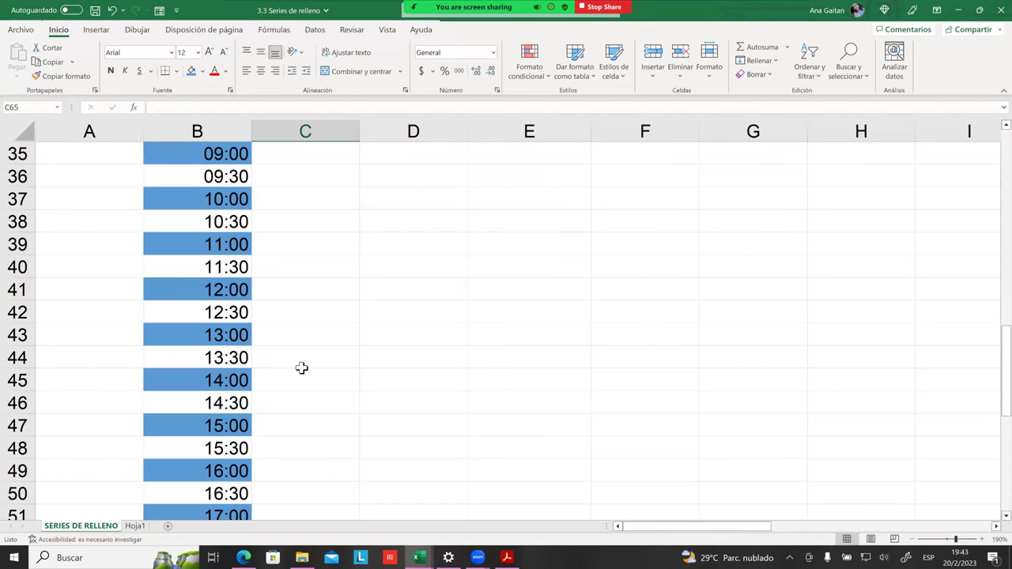
scroll(272, 368, "down", 8)
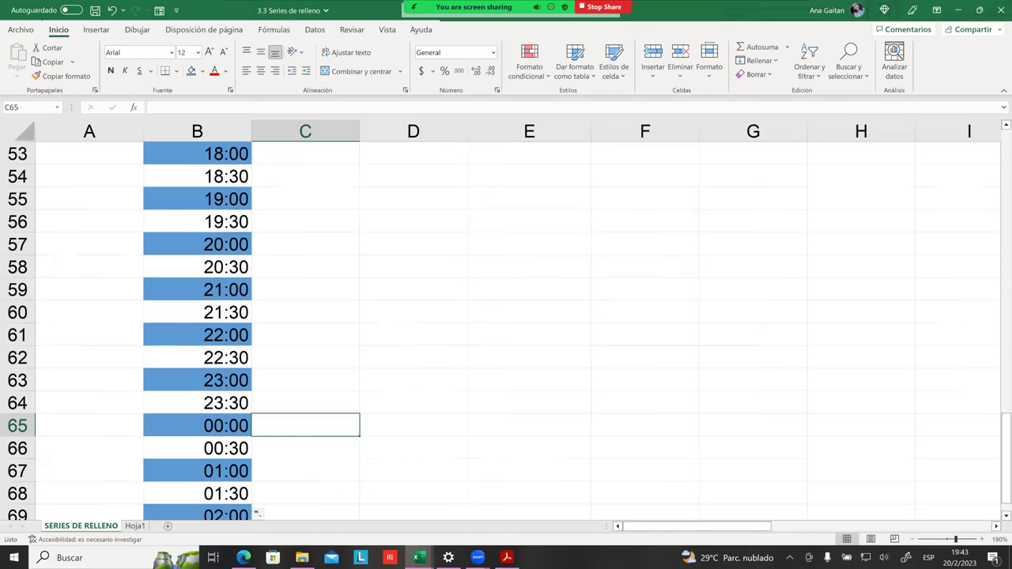
scroll(237, 316, "down", 1)
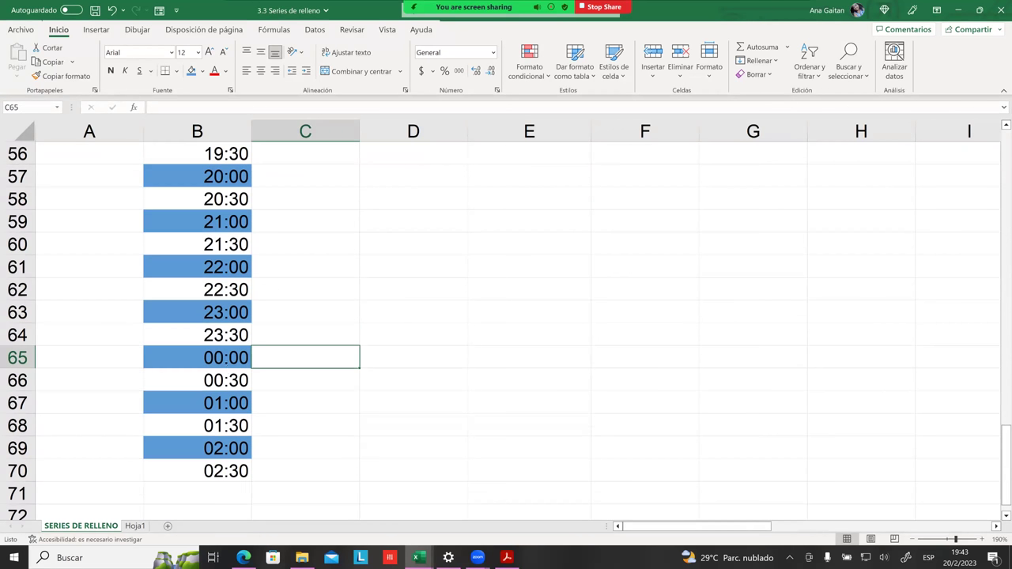
left_click(237, 299)
left_click(240, 318)
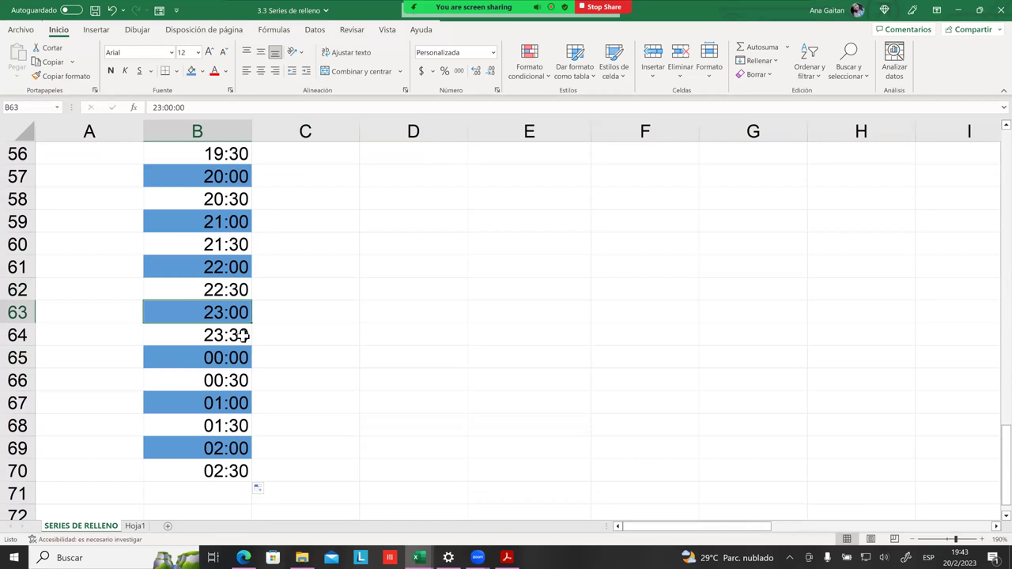
left_click(249, 336)
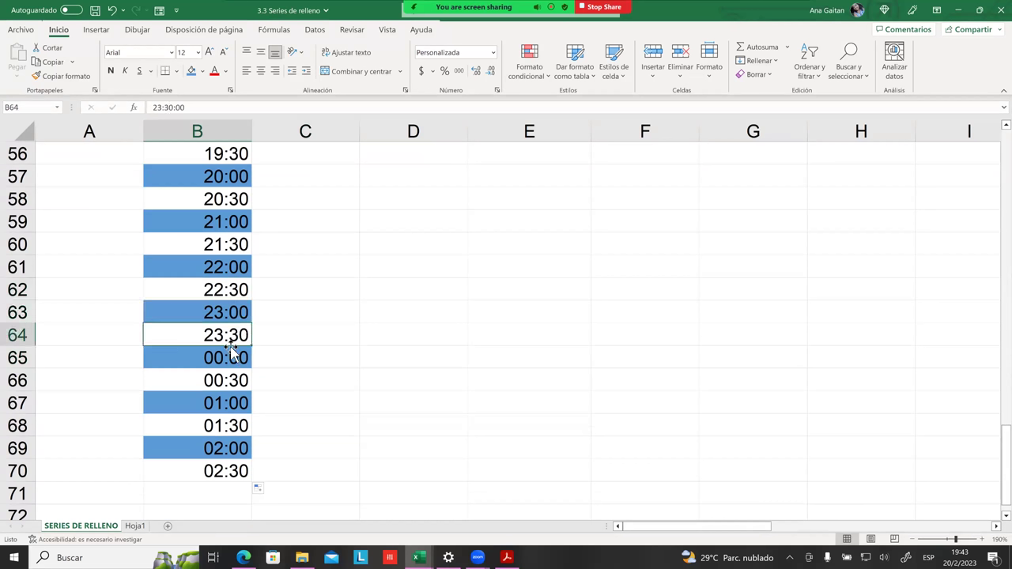
left_click(230, 357)
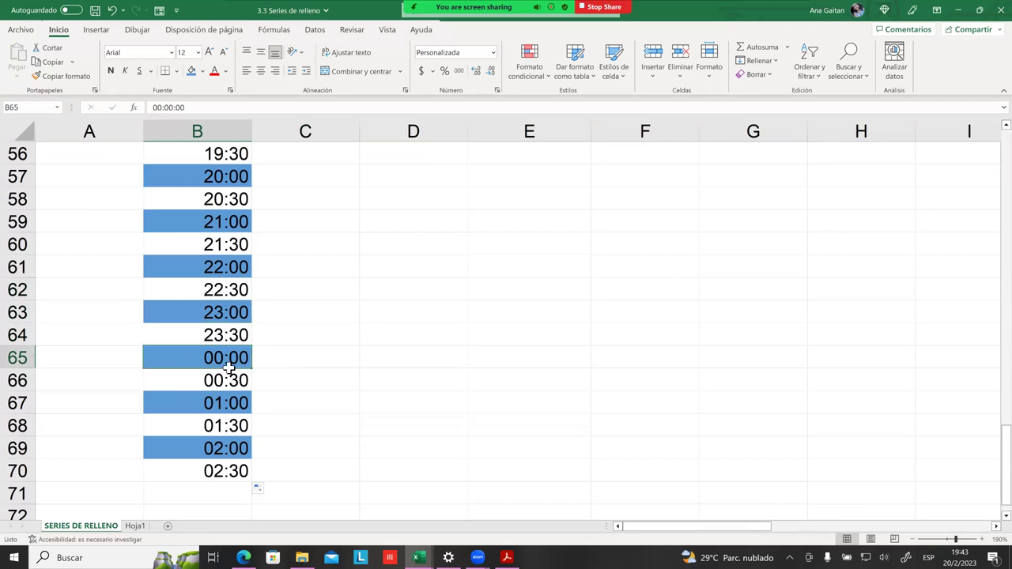
left_click(239, 370)
left_click(229, 403)
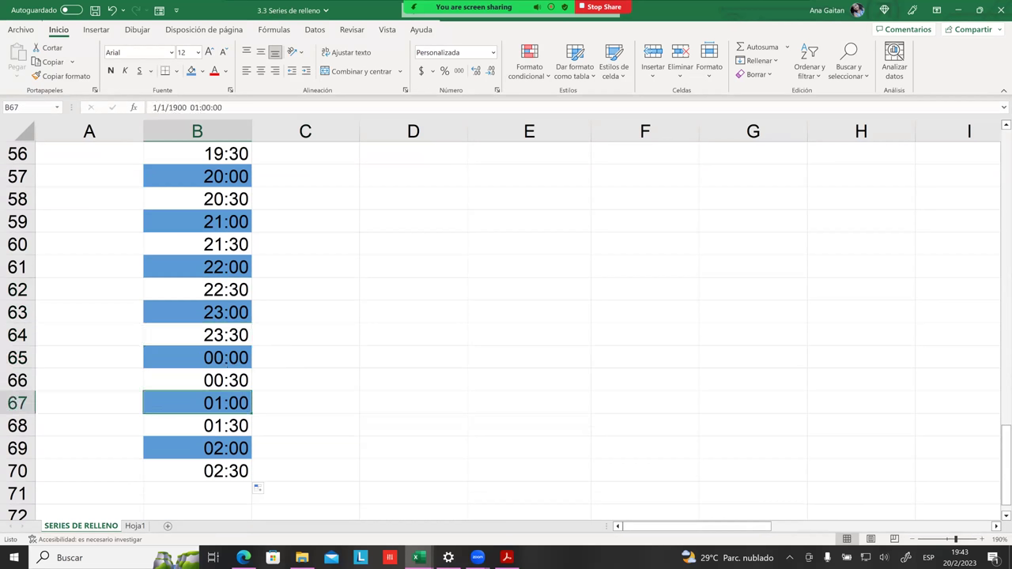
Step: Recheck 23:00 and 00:00, step down to 02:30, and check 18:00 further up
scroll(226, 330, "down", 1)
scroll(223, 348, "down", 2)
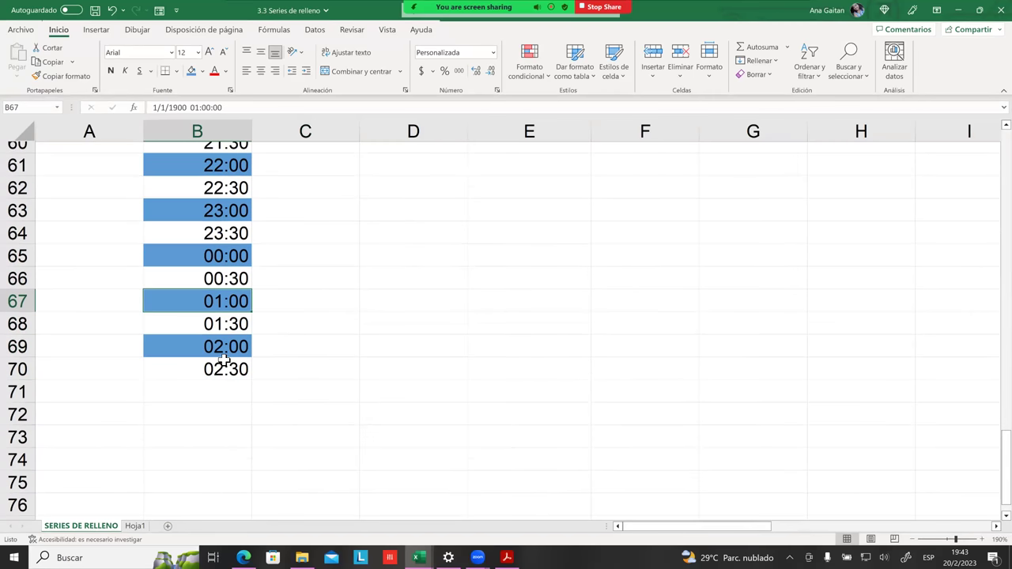
scroll(219, 369, "up", 5)
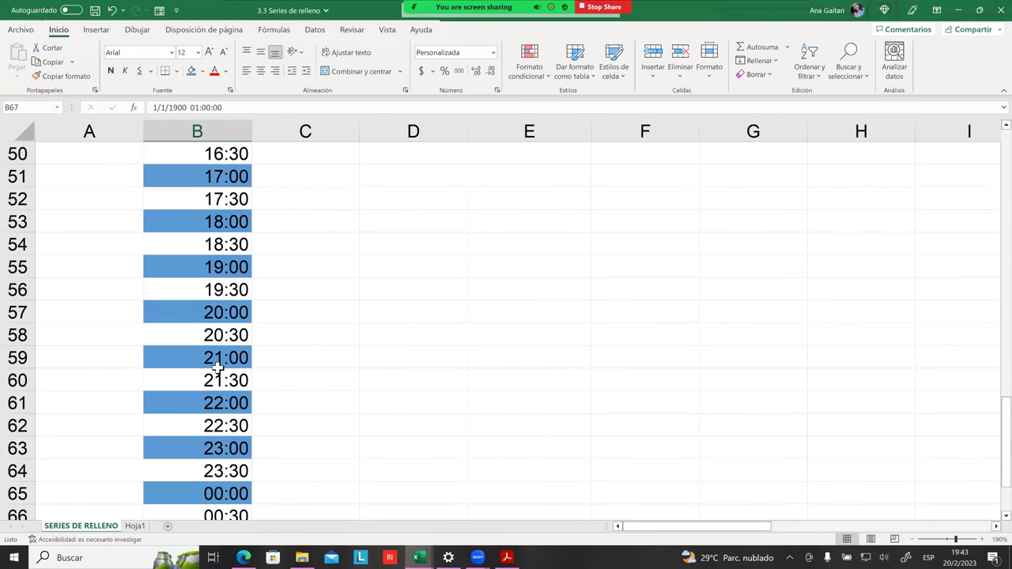
scroll(222, 366, "down", 2)
left_click(225, 313)
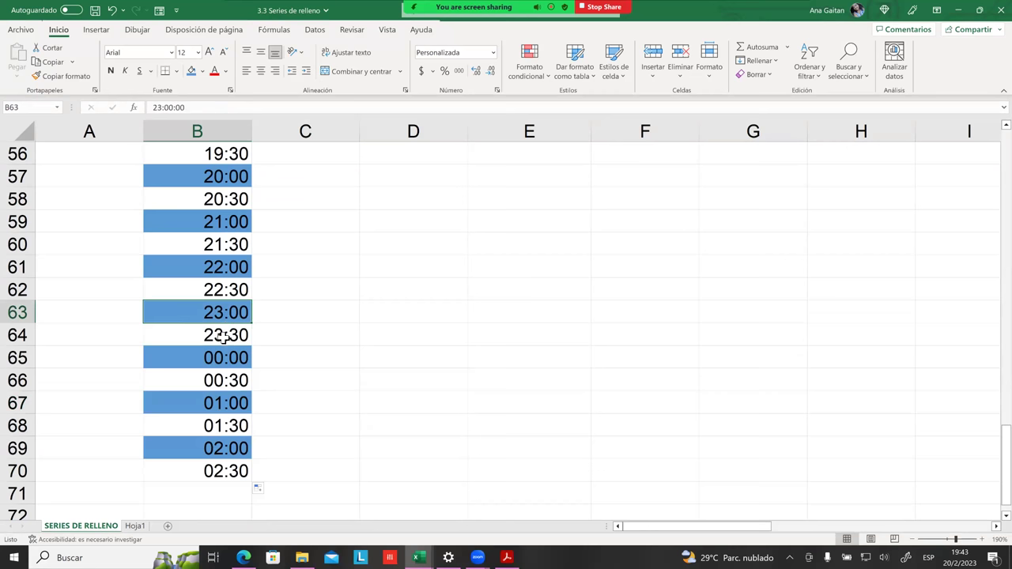
left_click(225, 359)
key("Down")
key("Down")
key("Down")
key("Down")
key("Down")
key("shift+Up")
key("shift+Up")
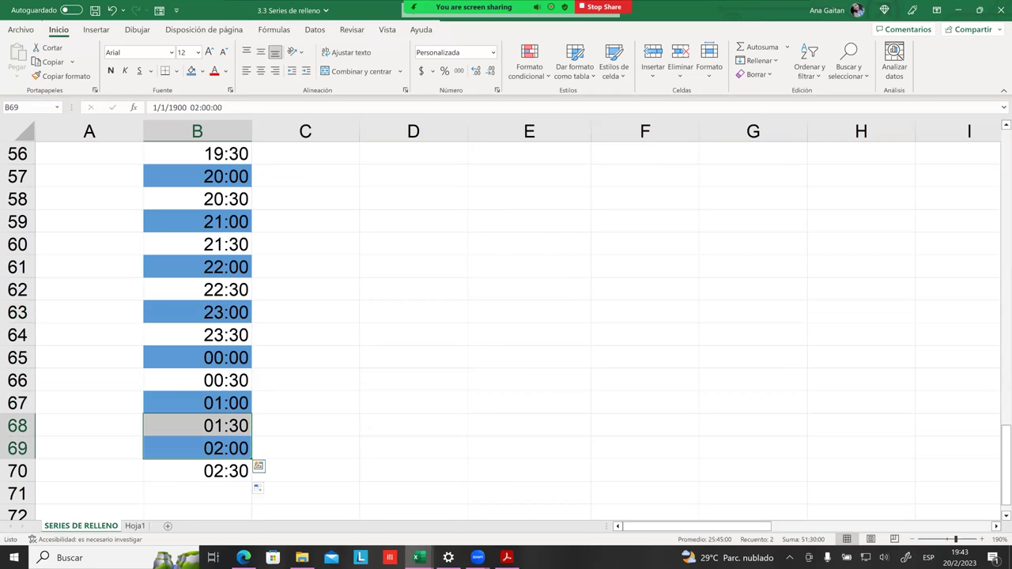
scroll(261, 366, "up", 4)
left_click(230, 352)
scroll(206, 312, "up", 7)
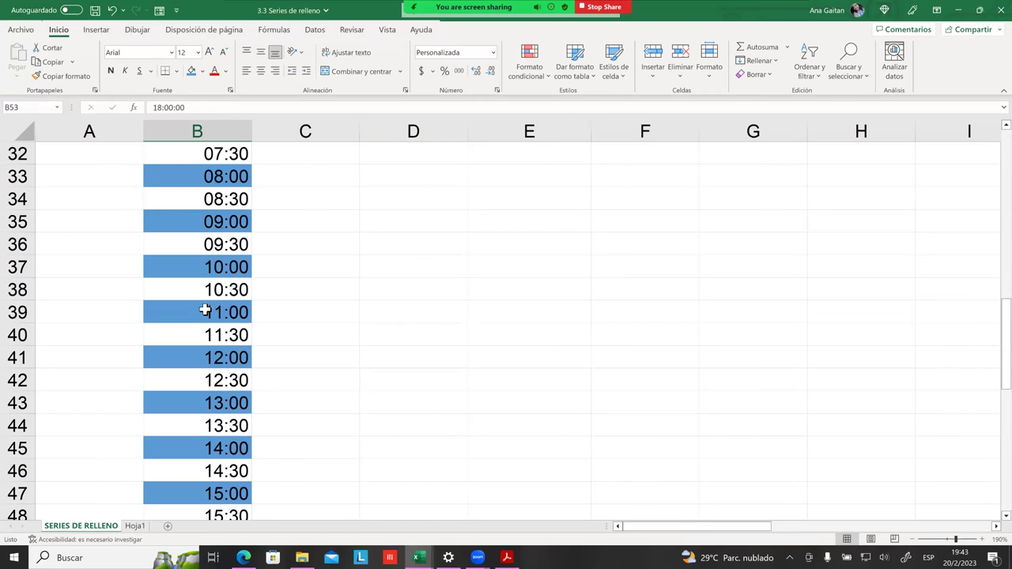
left_click_drag(210, 312, 215, 357)
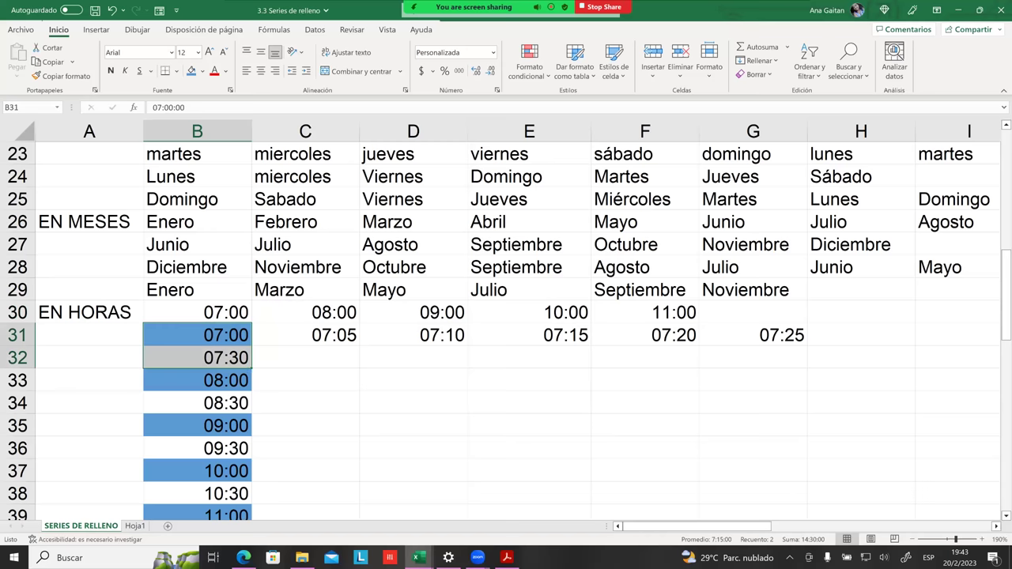
left_click(306, 381)
Step: Return to the top of the sheet and point out the 9 in C3
scroll(306, 380, "up", 5)
scroll(211, 355, "up", 3)
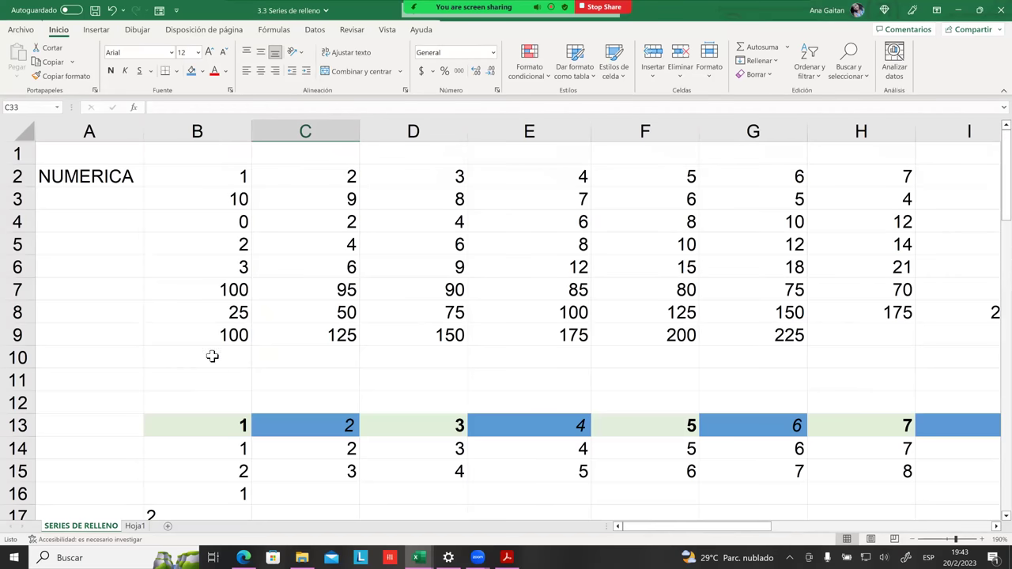
left_click_drag(229, 175, 344, 176)
left_click(287, 195)
Step: Apply Todos los bordes (all borders) to the empty block B73:H79 below the time series
left_click(400, 273)
scroll(506, 325, "down", 17)
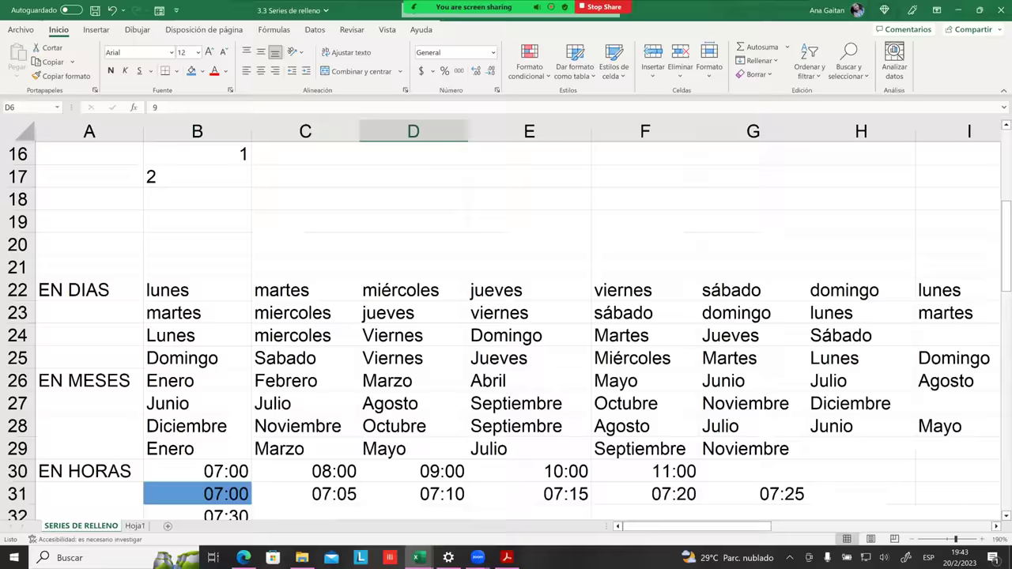
scroll(506, 324, "down", 10)
scroll(506, 325, "up", 4)
scroll(220, 367, "up", 2)
left_click(306, 448)
left_click_drag(224, 361, 870, 495)
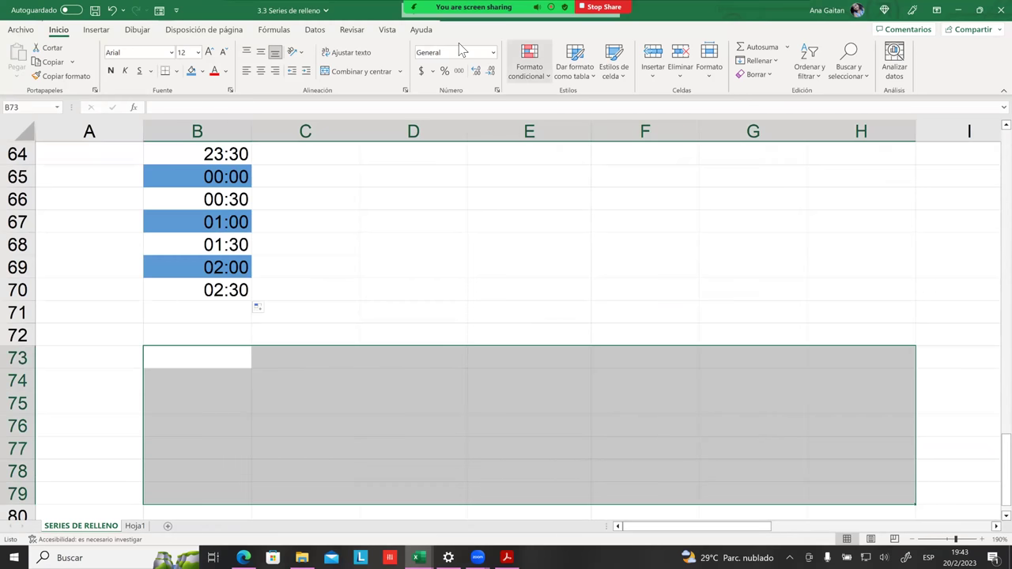
left_click(176, 70)
left_click(208, 194)
left_click(468, 368)
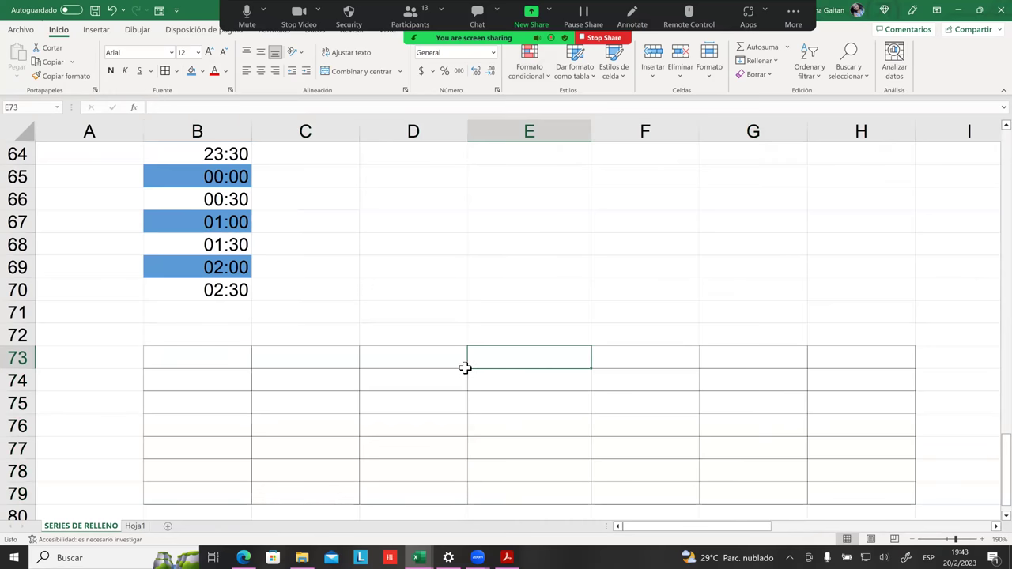
scroll(466, 367, "down", 2)
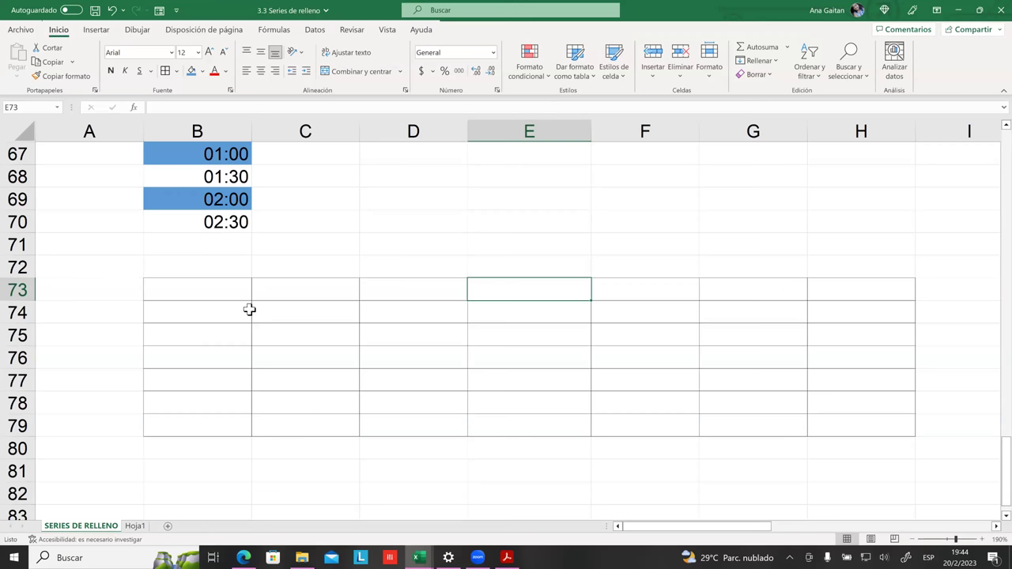
Step: Walk through the numeric series in B2:H7, pointing out the values 1, 10, 0 and 2
scroll(350, 217, "up", 20)
left_click_drag(226, 223, 969, 316)
left_click_drag(221, 179, 862, 290)
left_click(751, 289)
left_click_drag(645, 267, 427, 221)
left_click(250, 198)
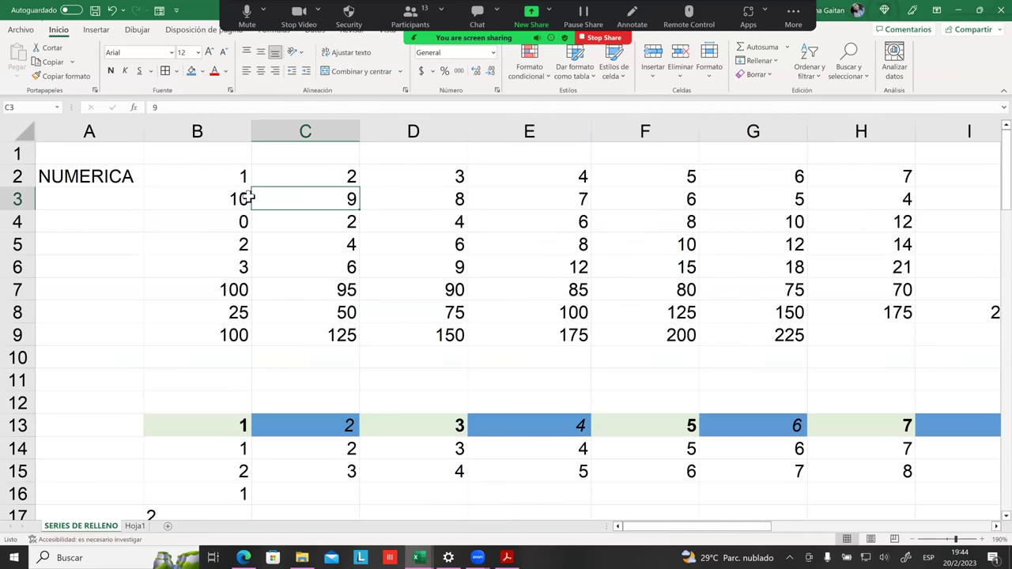
left_click(228, 185)
left_click(237, 220)
left_click(241, 245)
left_click(229, 202)
left_click(225, 183)
left_click(241, 221)
left_click(308, 224)
left_click(324, 178)
left_click(330, 226)
Step: Select the bordered grid B73:H79 and give it the accounting ($) number format
scroll(399, 225, "down", 5)
scroll(417, 221, "down", 20)
scroll(316, 234, "up", 1)
scroll(200, 225, "up", 5)
left_click_drag(190, 222, 207, 216)
left_click(862, 380)
left_click(862, 357)
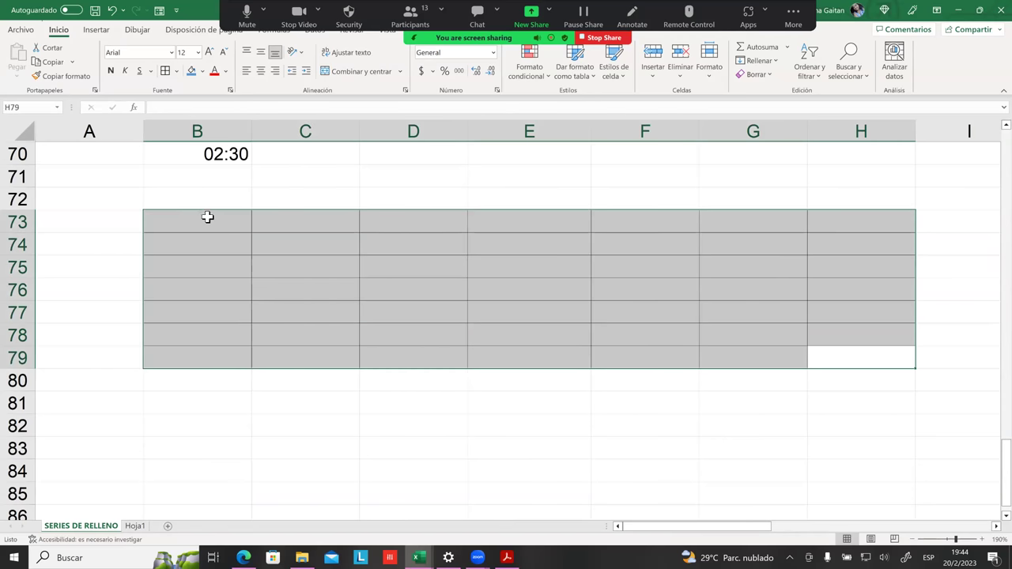
left_click(289, 240)
left_click(208, 224)
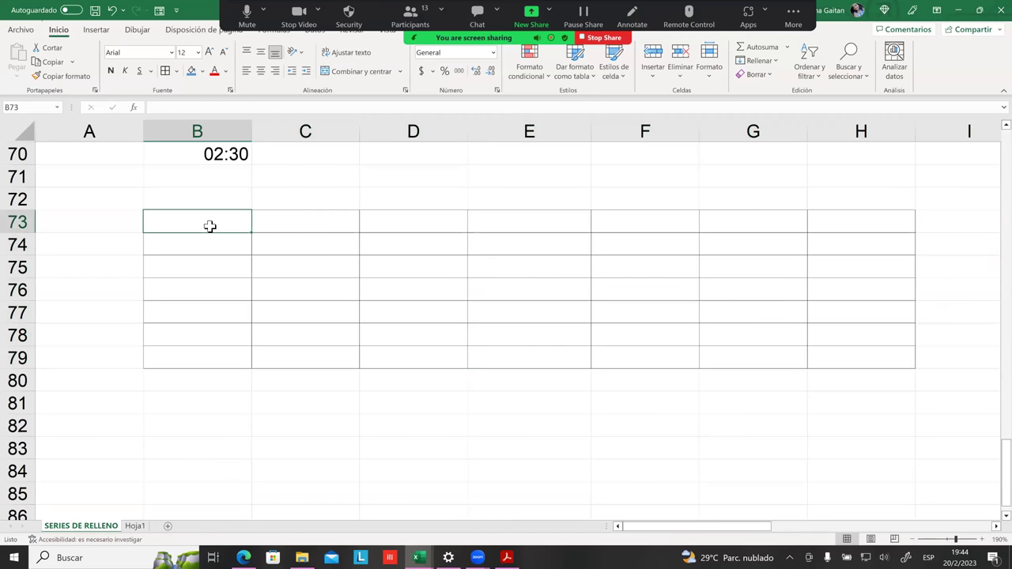
left_click_drag(214, 229, 498, 276)
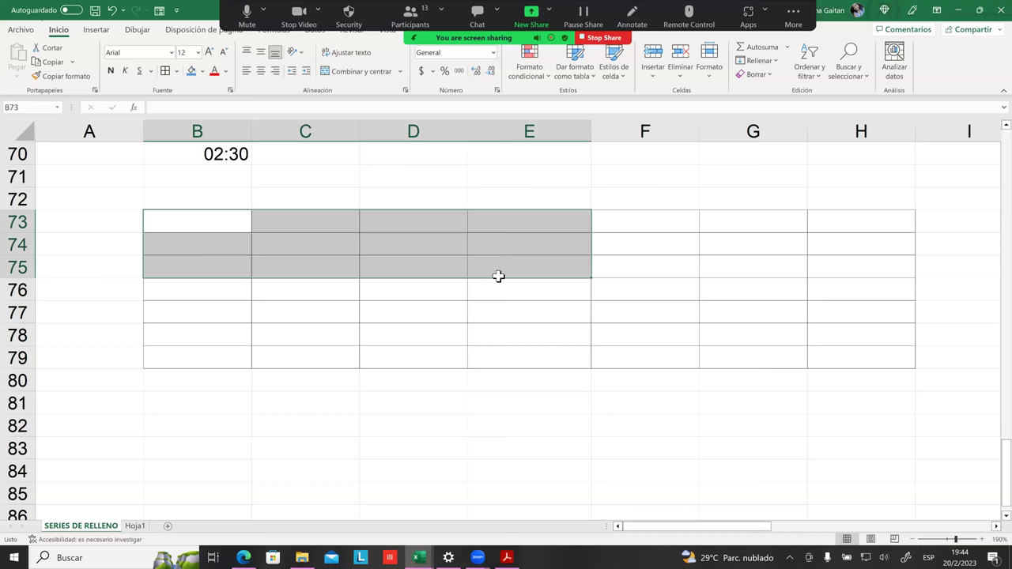
left_click(502, 303)
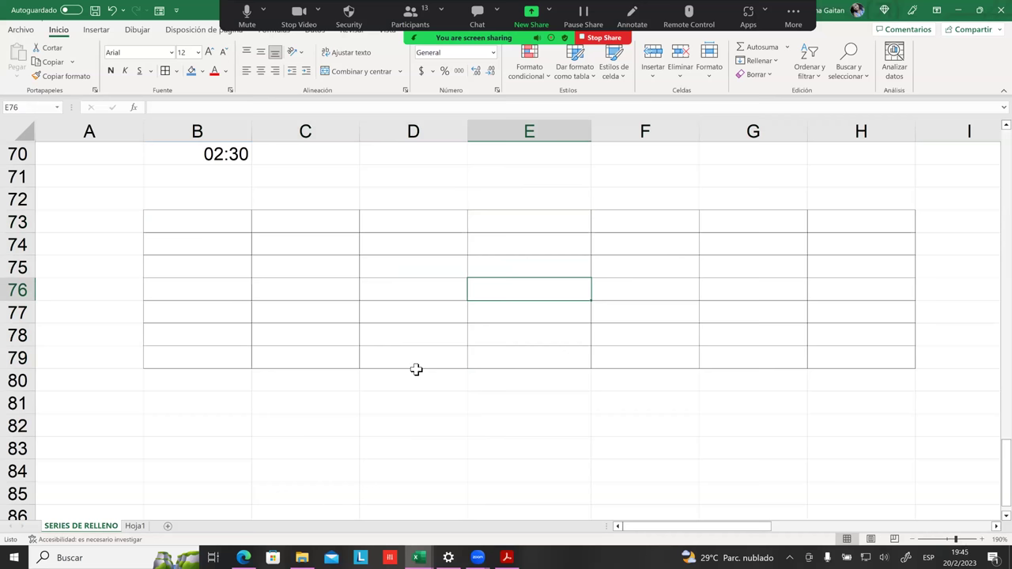
left_click_drag(210, 230, 862, 357)
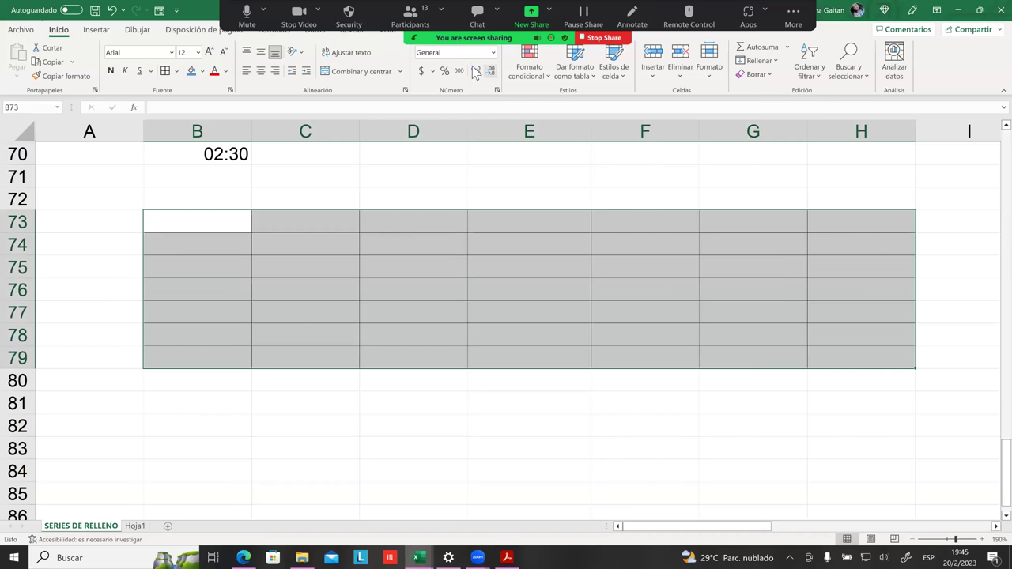
left_click(423, 71)
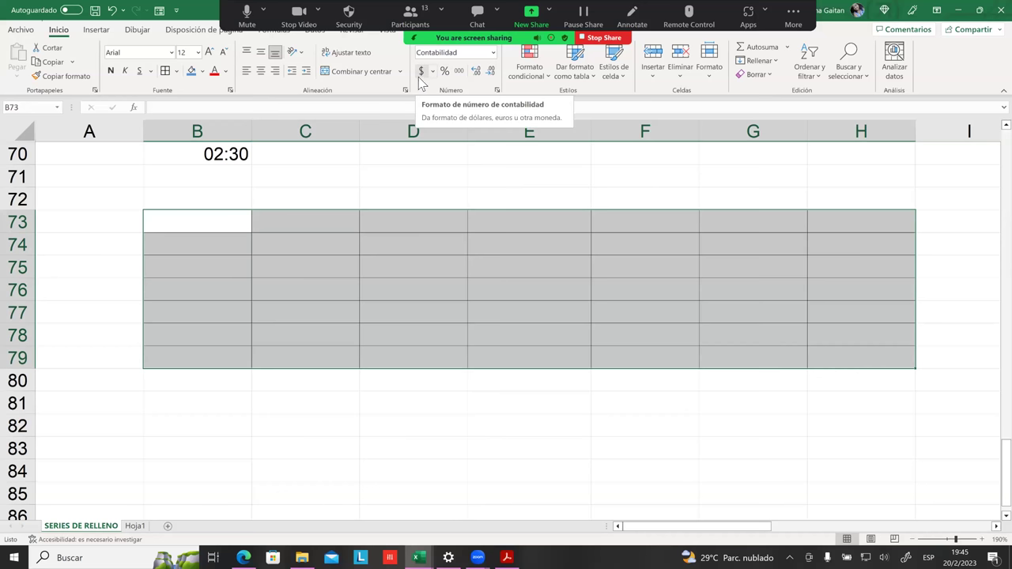
left_click(382, 200)
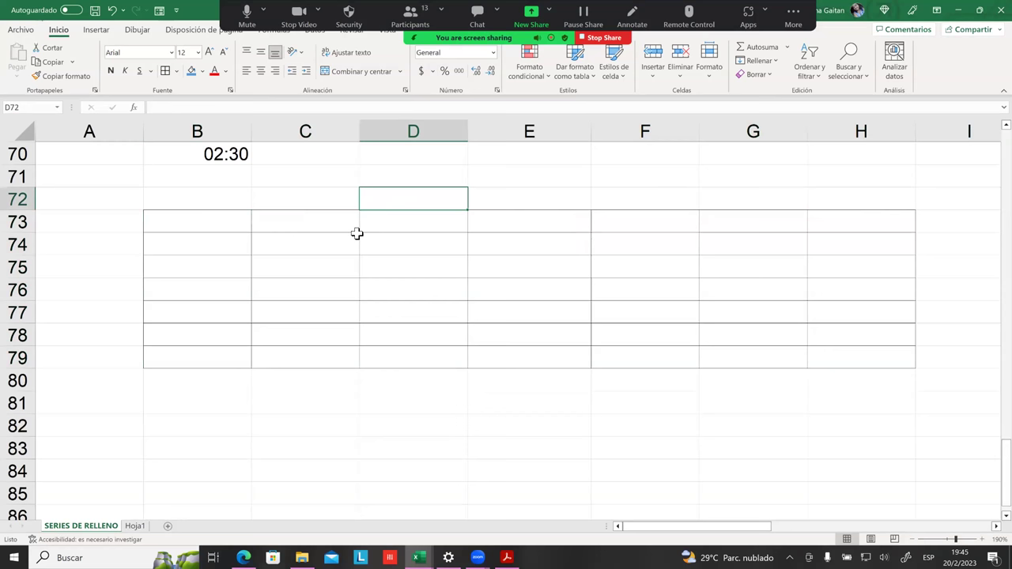
left_click(356, 230)
key("Right")
key("Down")
key("Down")
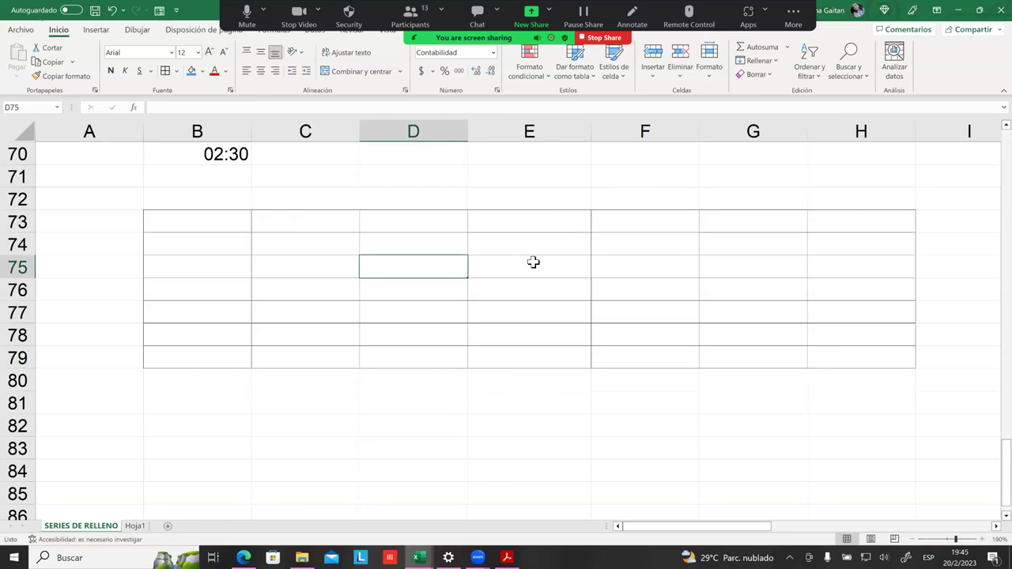
key("Right")
key("Down")
key("Down")
key("Left")
key("Left")
key("Up")
key("Up")
key("Up")
key("Left")
key("Up")
key("Down")
key("Up")
key("Down")
key("Up")
key("Down")
key("Up")
key("Down")
key("Up")
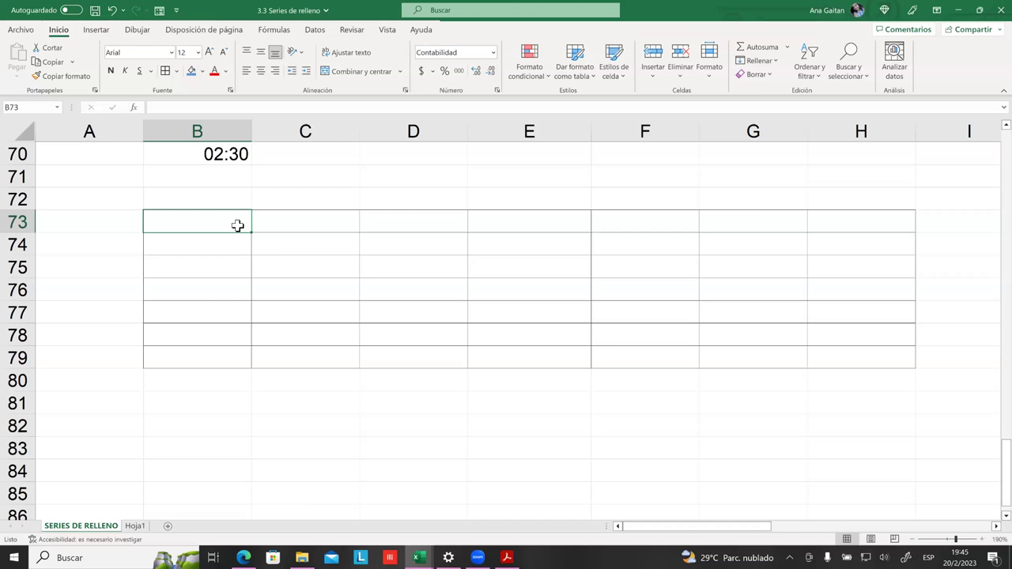
Step: Enter 50 and 100 in B73:B74 and fill the 50-step series down to B79
type("50")
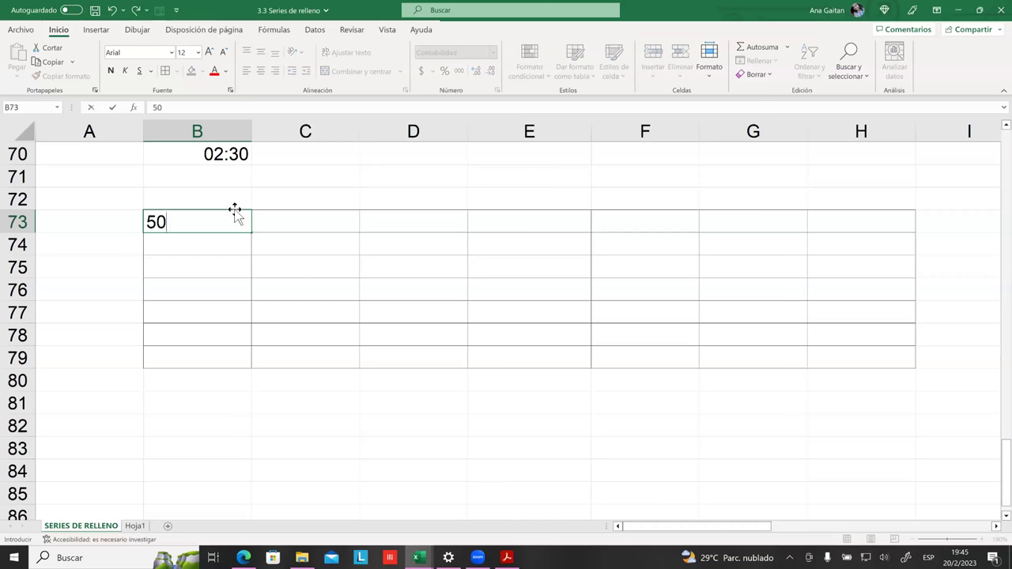
left_click(222, 267)
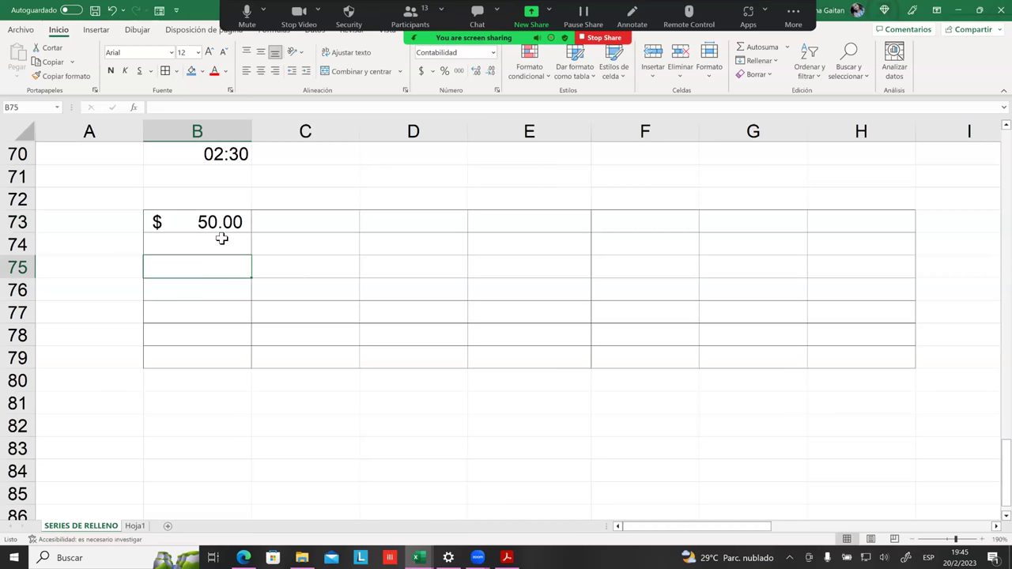
left_click(222, 238)
type("100")
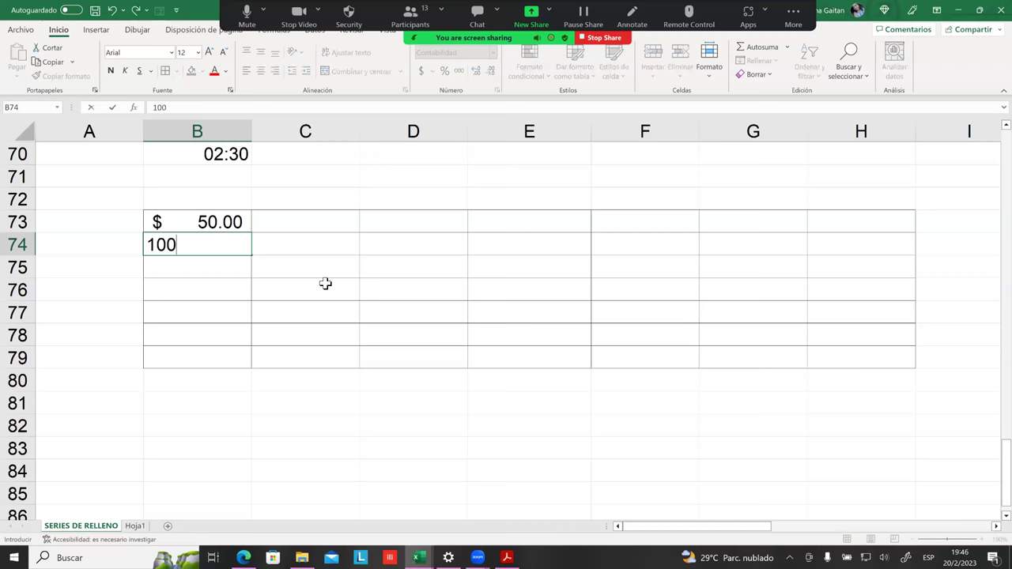
left_click(327, 285)
left_click(220, 242)
left_click_drag(227, 229, 238, 362)
Step: Enter 25 and 50 in C73:C74 and fill the 25-step series down to C79
left_click(305, 228)
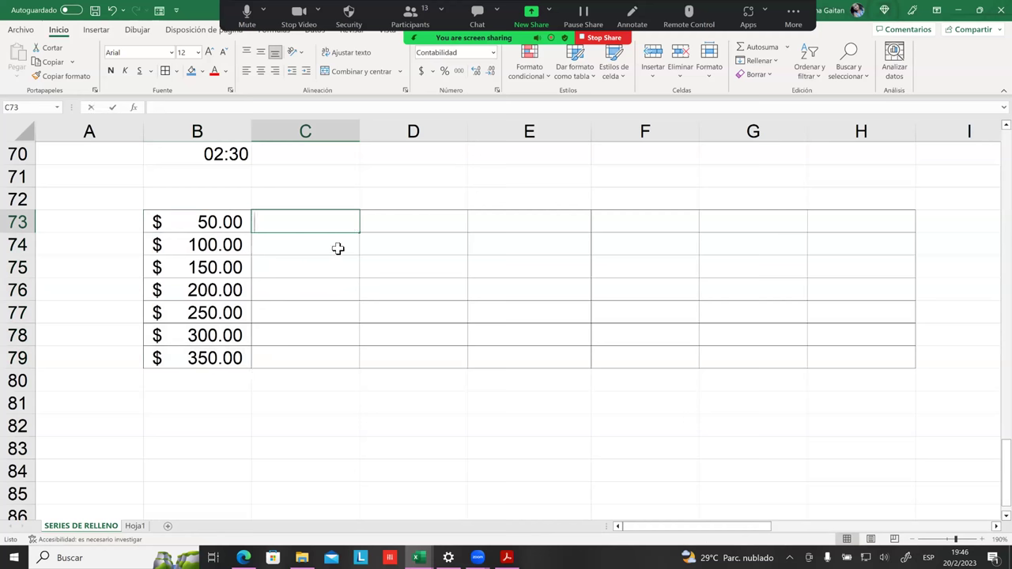
type("25")
key("Return")
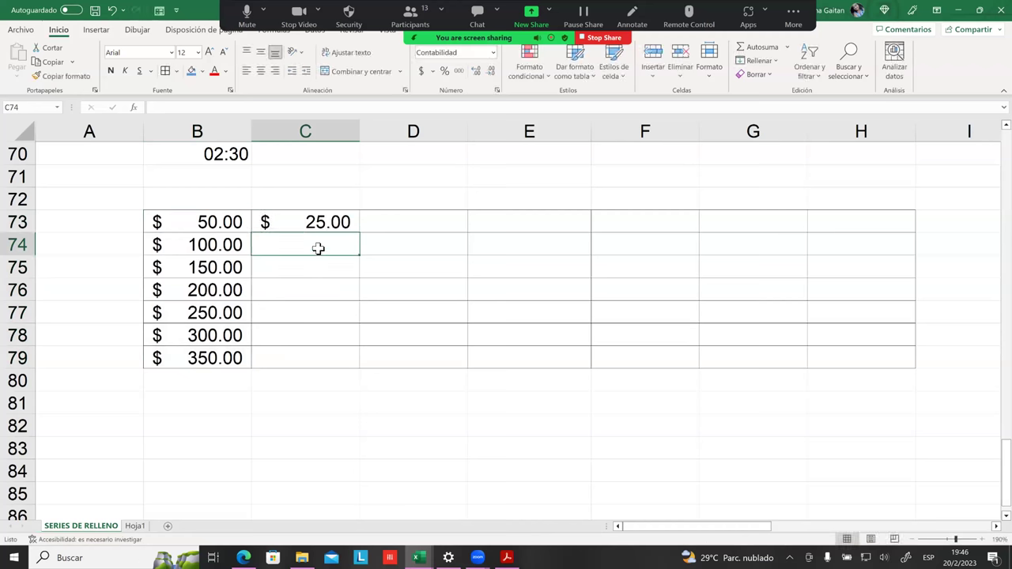
type("5")
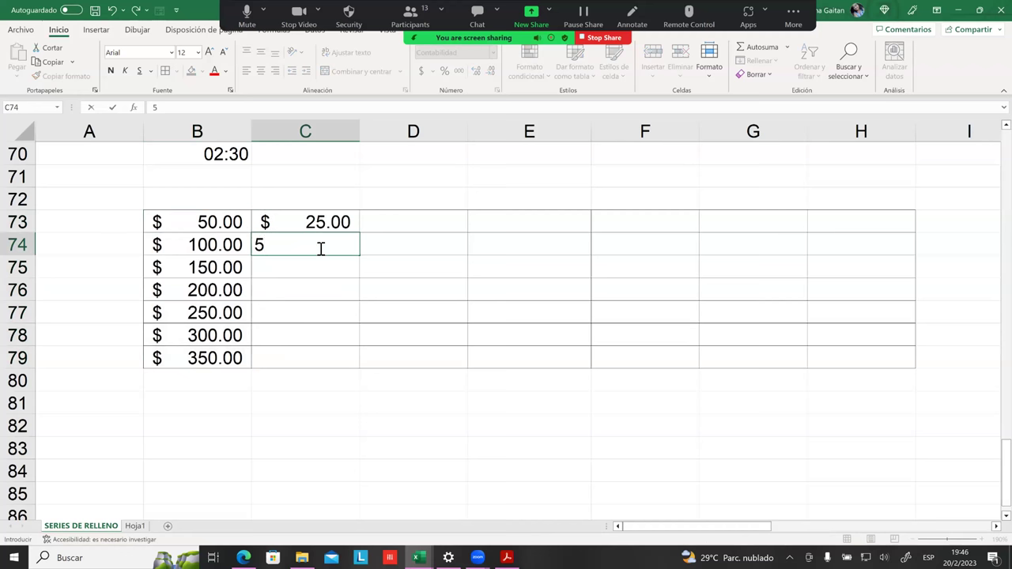
type("0")
key("Return")
left_click_drag(334, 225, 366, 355)
Step: Enter 2 and 4 in D73:D74 and fill the 2-step series down to D79
left_click(403, 291)
left_click(421, 224)
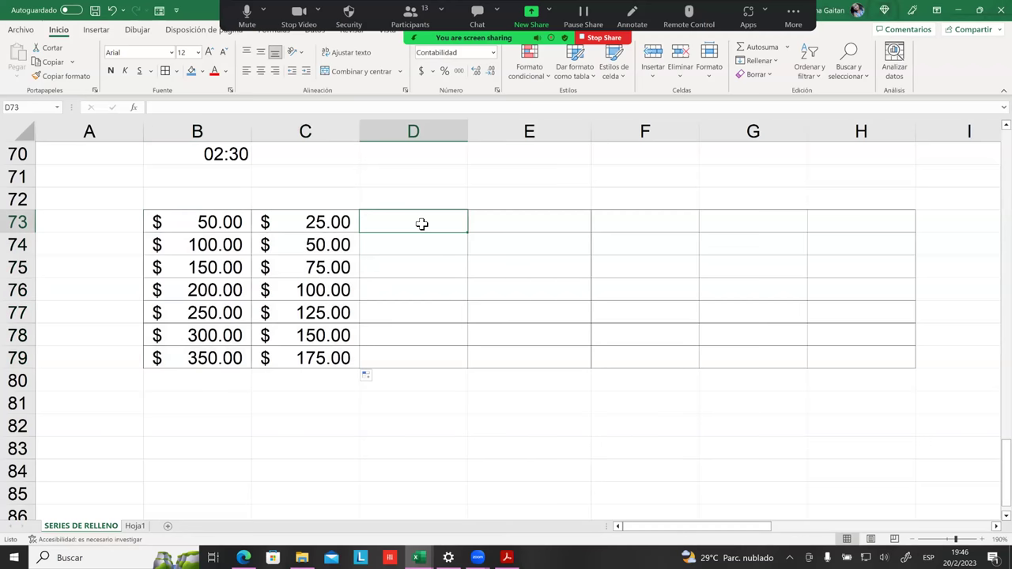
type("2")
key("Return")
type("4")
key("Return")
left_click_drag(421, 224, 466, 365)
Step: Enter 7 and 14 in E73:E74, correcting E74, and fill the series down to E79
left_click(522, 221)
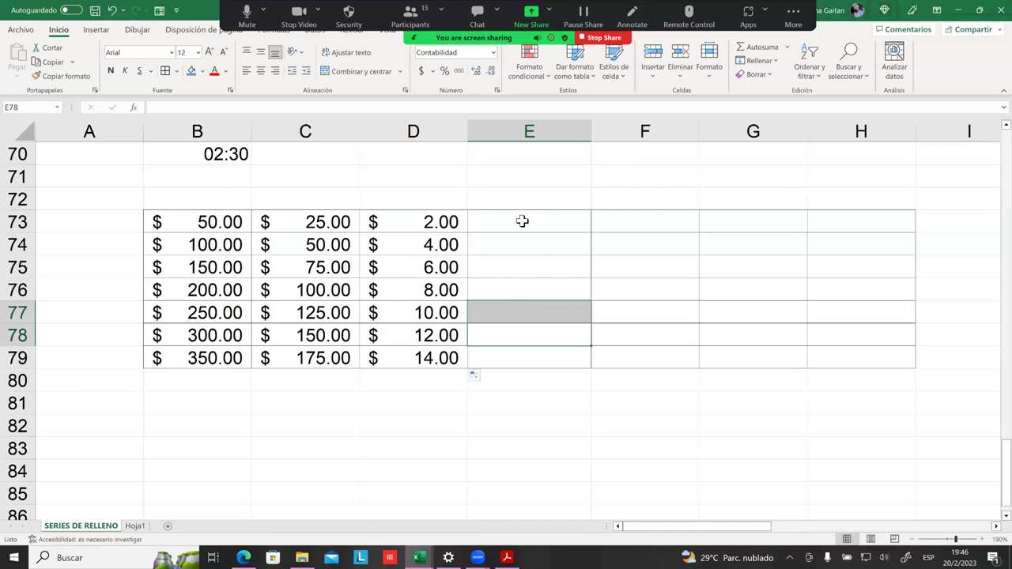
type("7")
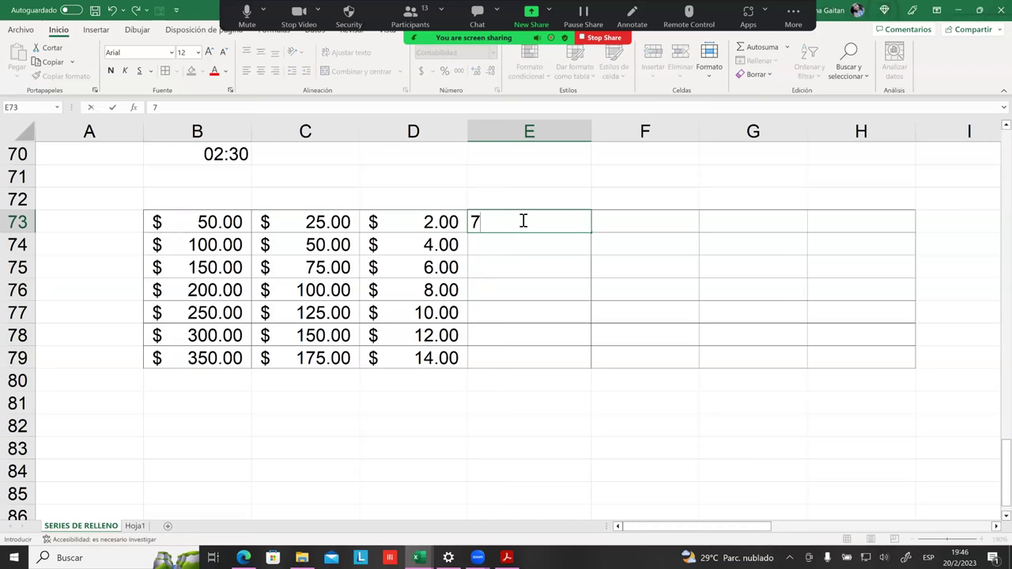
key("Return")
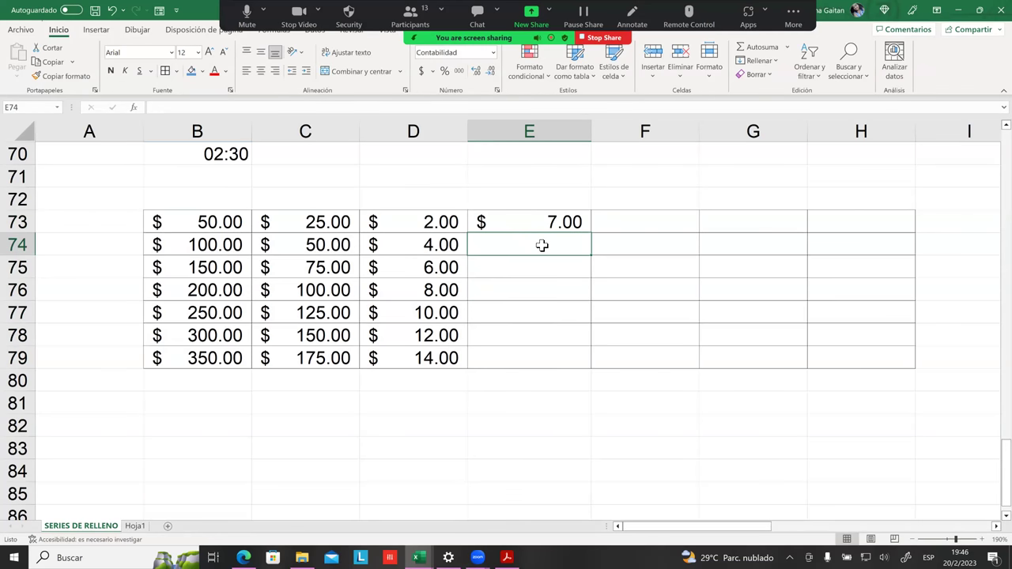
type("7")
key("Return")
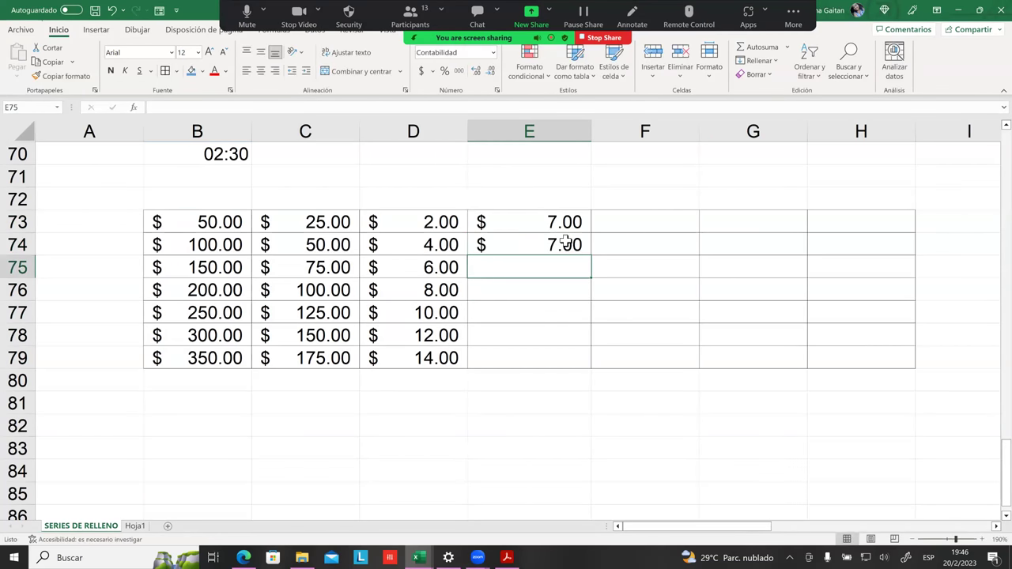
left_click(564, 244)
type("7")
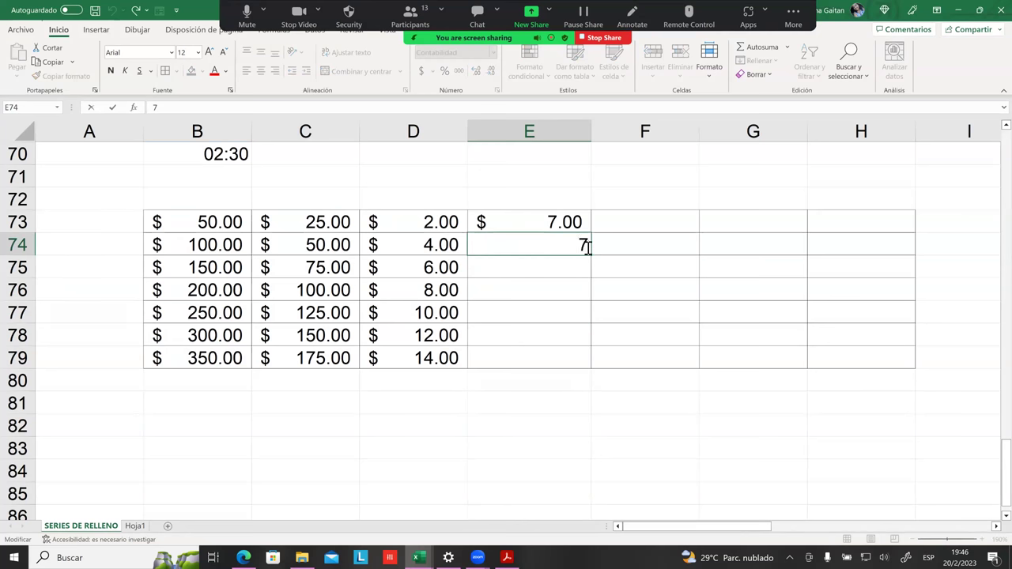
key("BackSpace")
type("14")
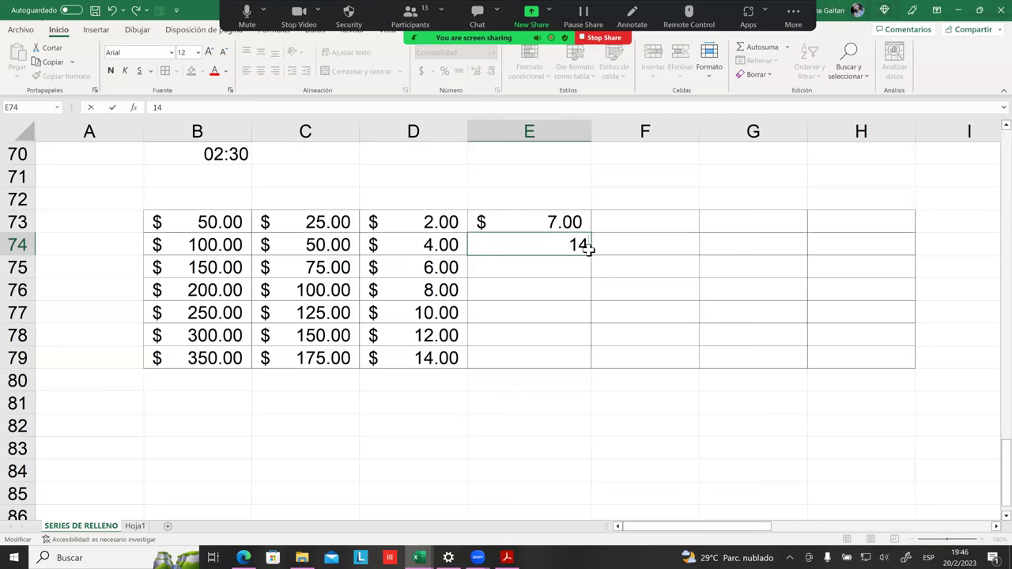
key("Return")
left_click_drag(578, 223, 583, 369)
left_click(644, 402)
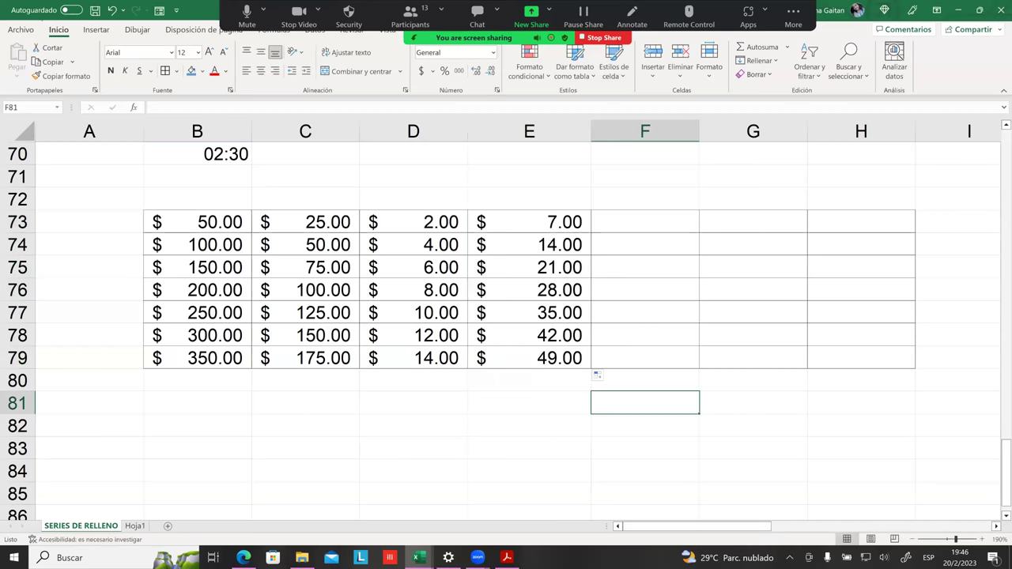
Step: Type the heading 'Fecha de Inicio' in B81 and widen column B to fit it
scroll(545, 368, "up", 3)
scroll(545, 368, "down", 7)
scroll(504, 361, "up", 3)
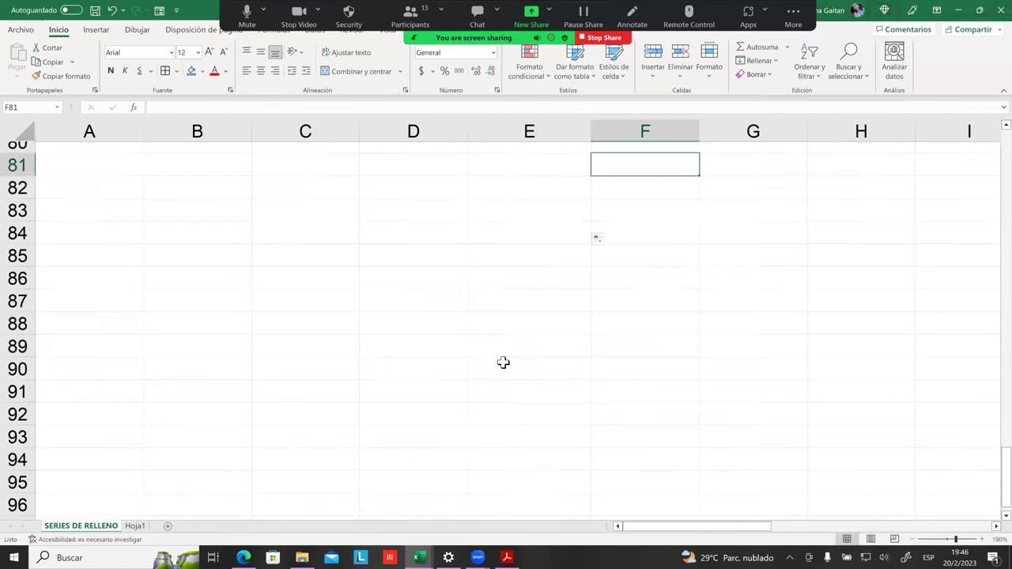
left_click(202, 344)
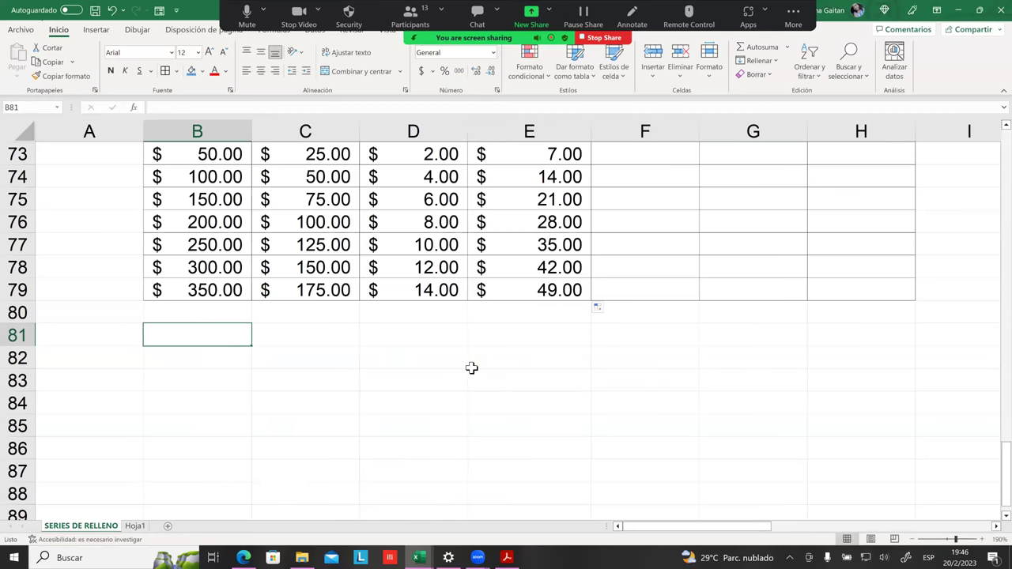
type("FEc")
key("BackSpace")
key("BackSpace")
type("echa de ")
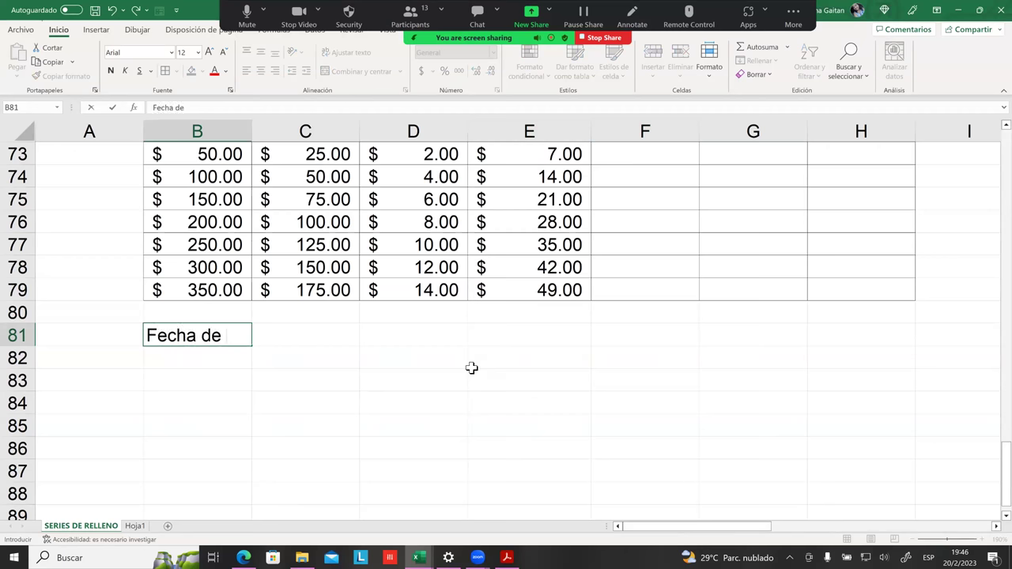
type("lnicio")
left_click(382, 366)
left_click_drag(253, 133, 303, 136)
Step: Type the heading 'Fecha fin' in C81, then check the empty cells beneath both headings
left_click(351, 338)
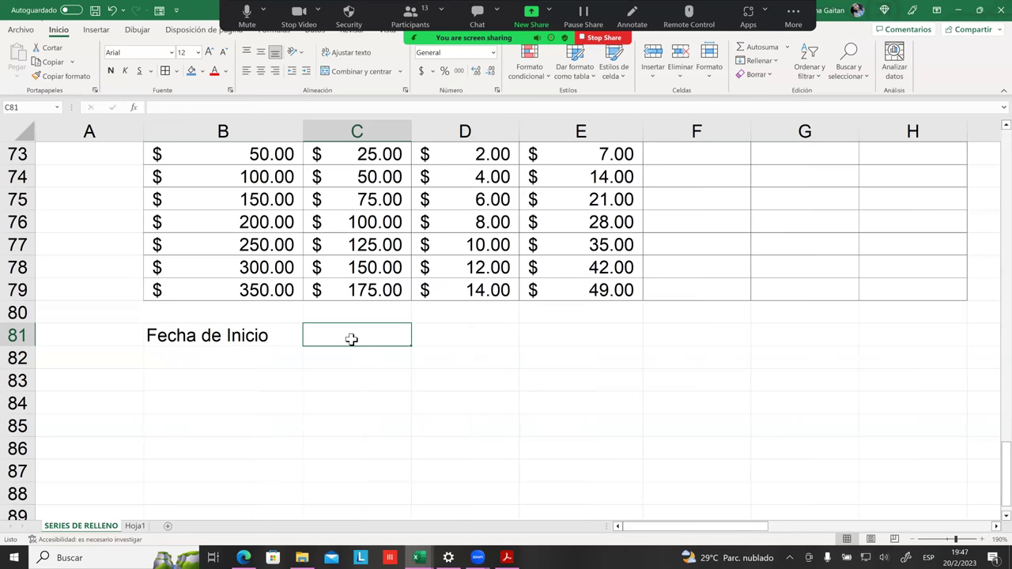
type("Fecha")
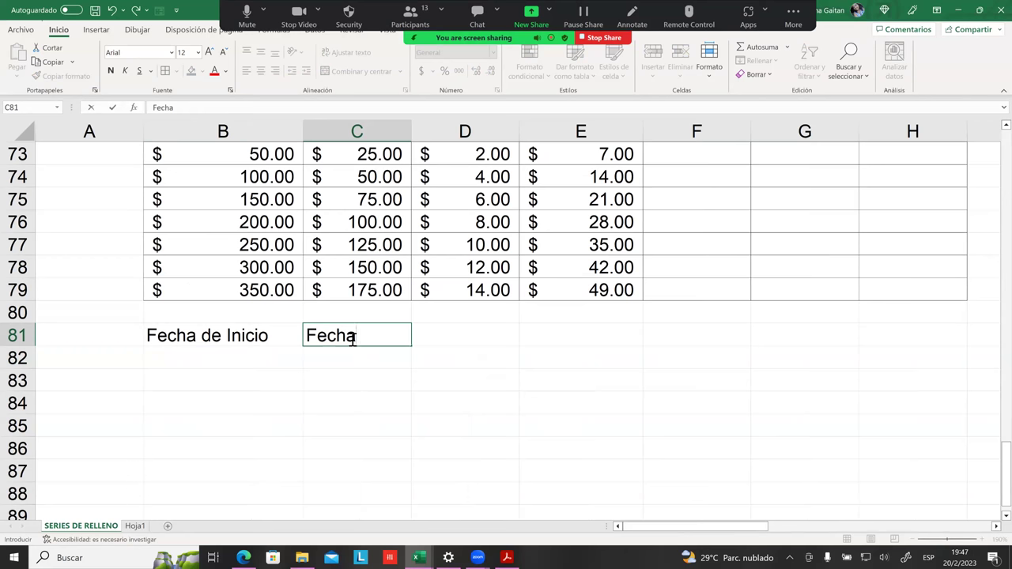
type(" fin")
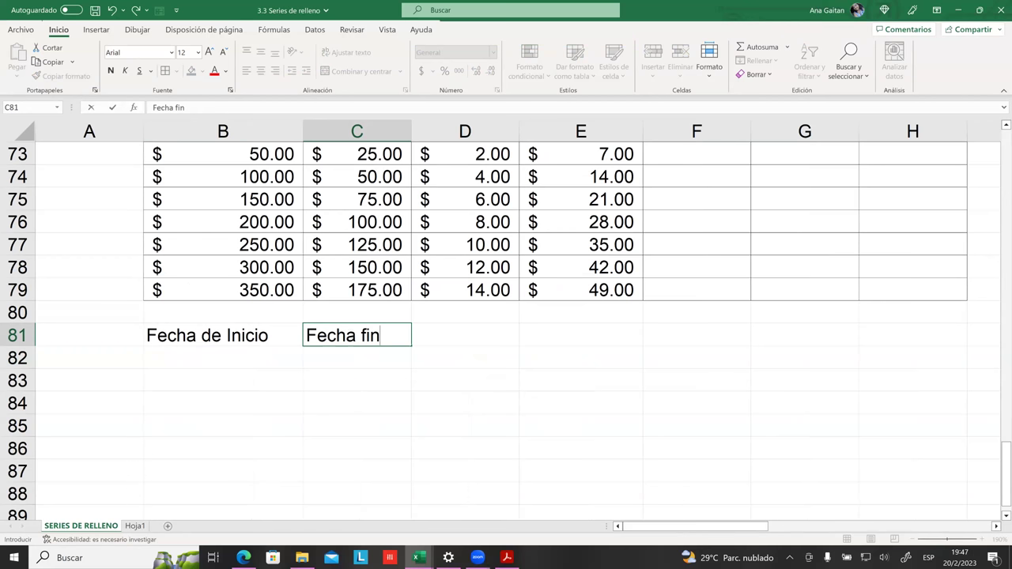
left_click(356, 449)
left_click(332, 370)
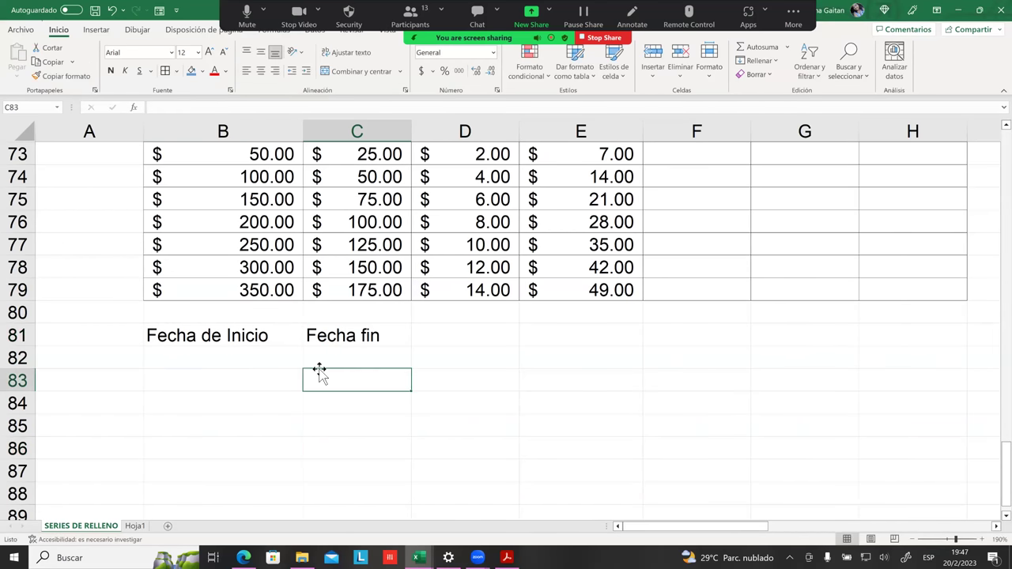
left_click(273, 365)
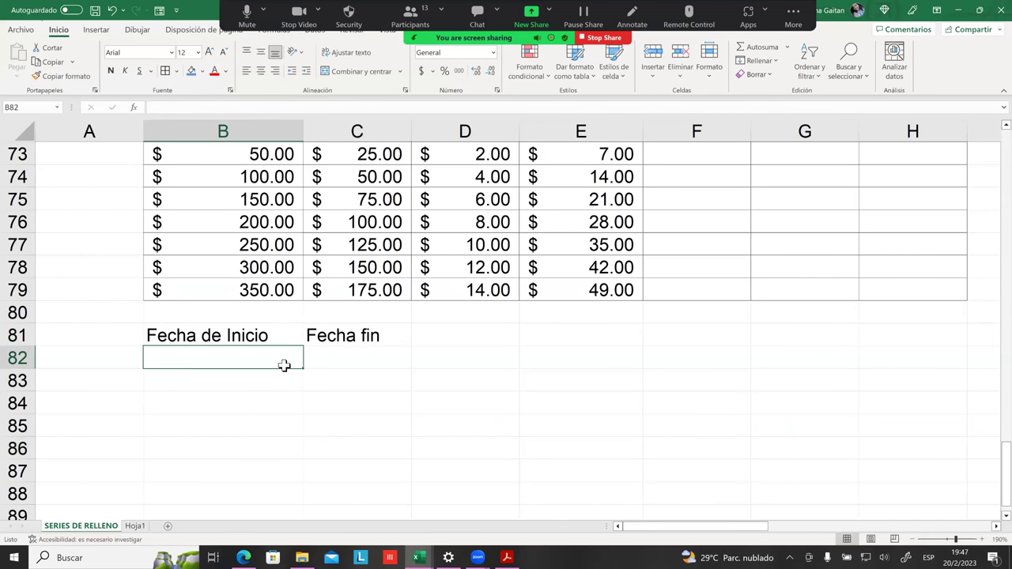
left_click(331, 370)
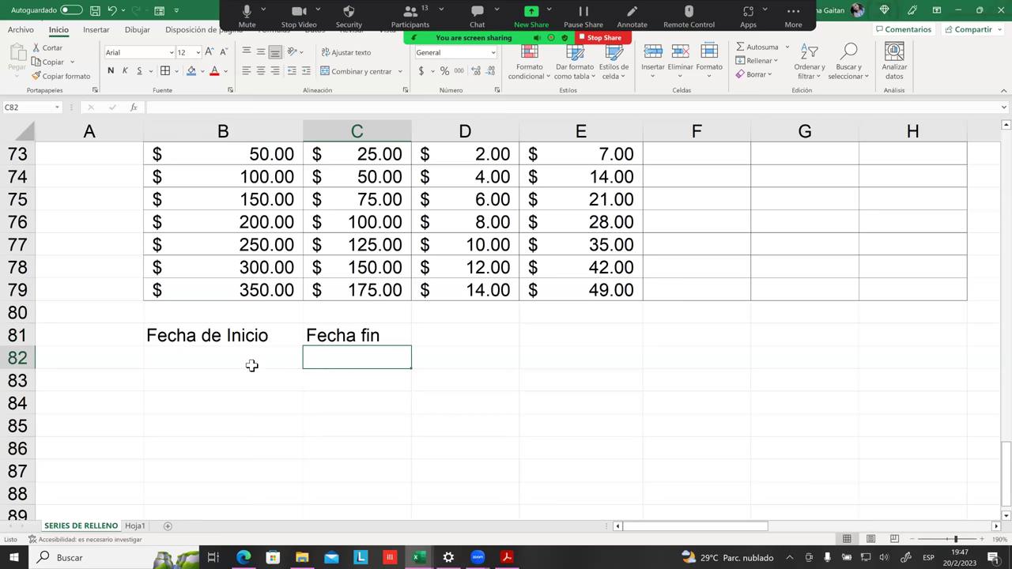
left_click(241, 356)
left_click(344, 358)
left_click(238, 360)
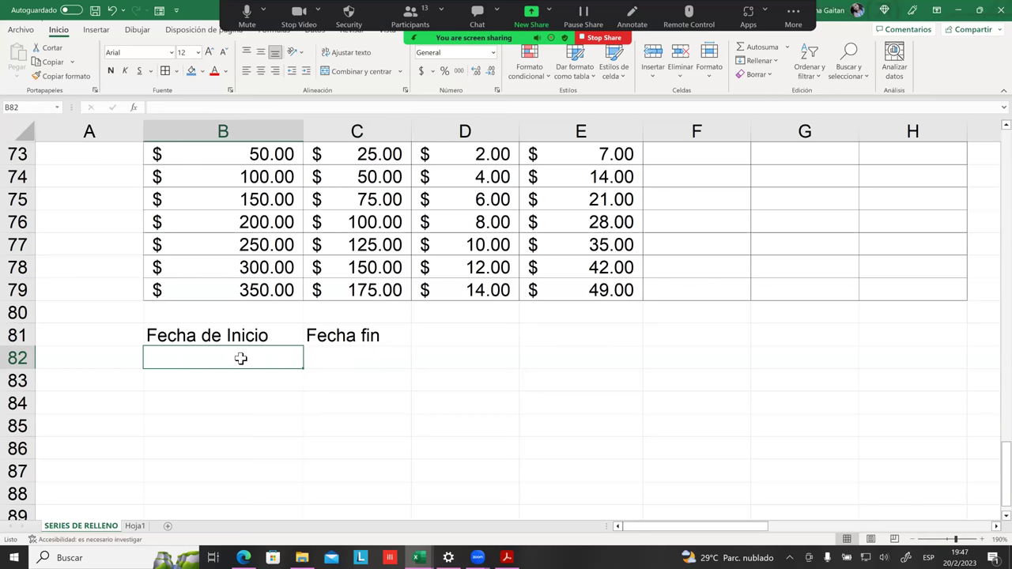
left_click(327, 356)
left_click(264, 359)
left_click(329, 360)
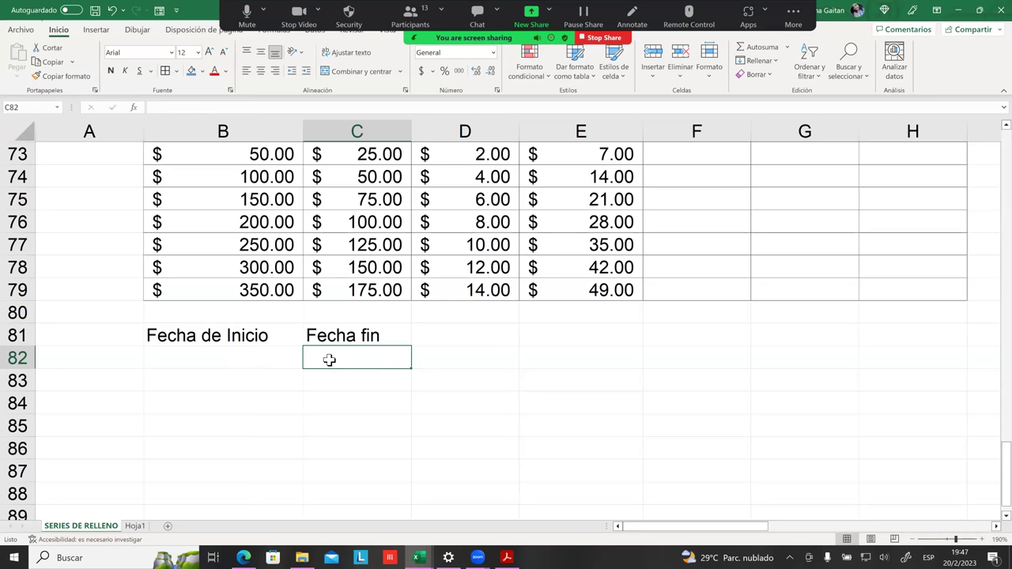
left_click(261, 366)
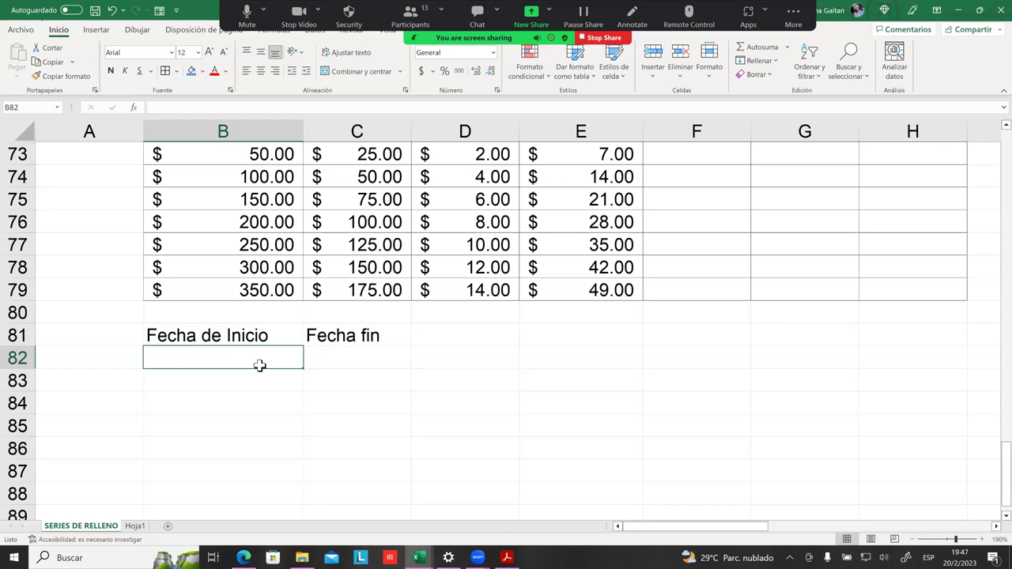
Step: Apply all borders to the date block B81:C84
left_click_drag(238, 340, 399, 405)
left_click(164, 70)
left_click(182, 402)
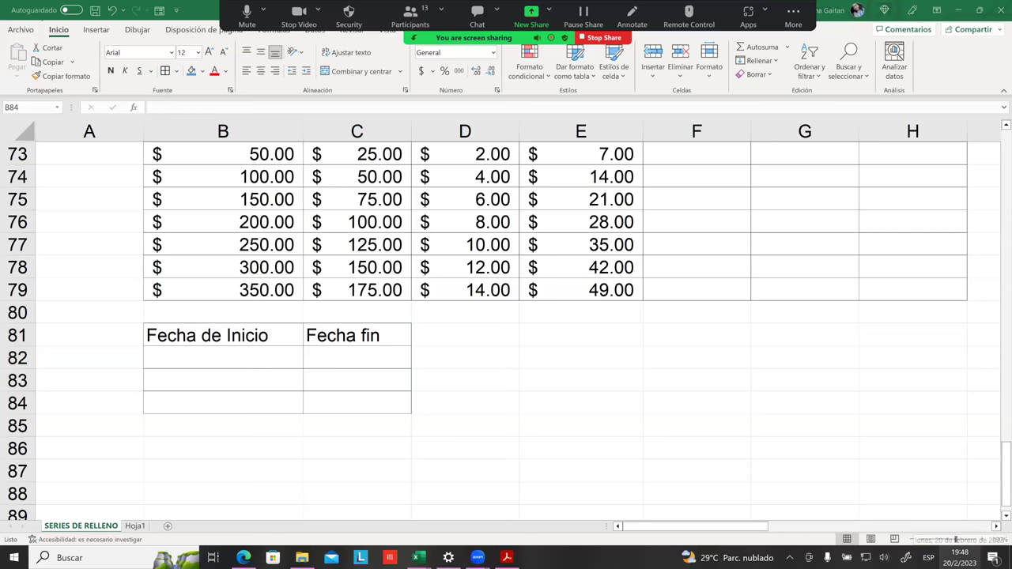
Step: Check today's date on the system calendar and type 20/02/2023 as the start date in B82
left_click(959, 557)
left_click(523, 359)
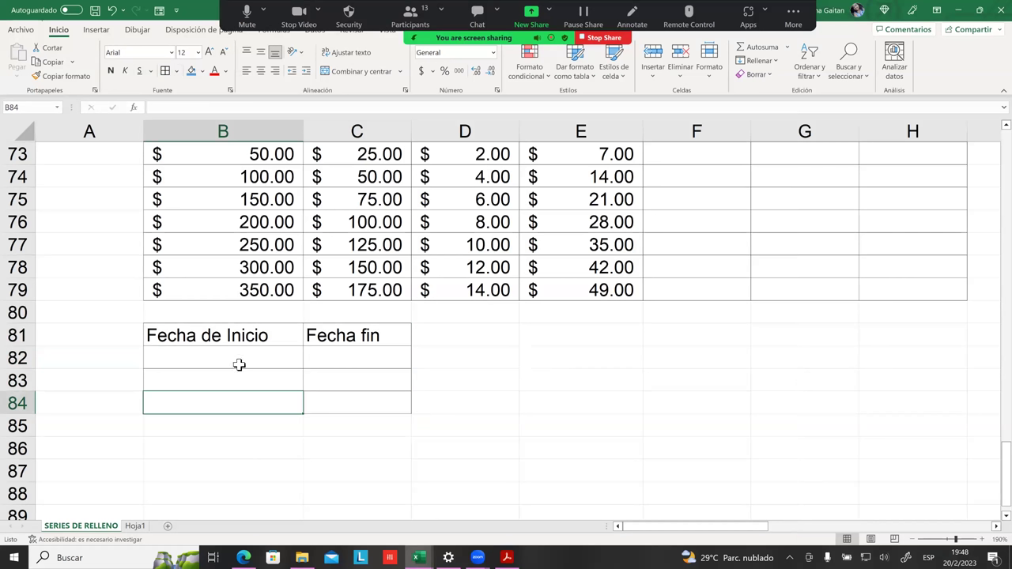
left_click(357, 356)
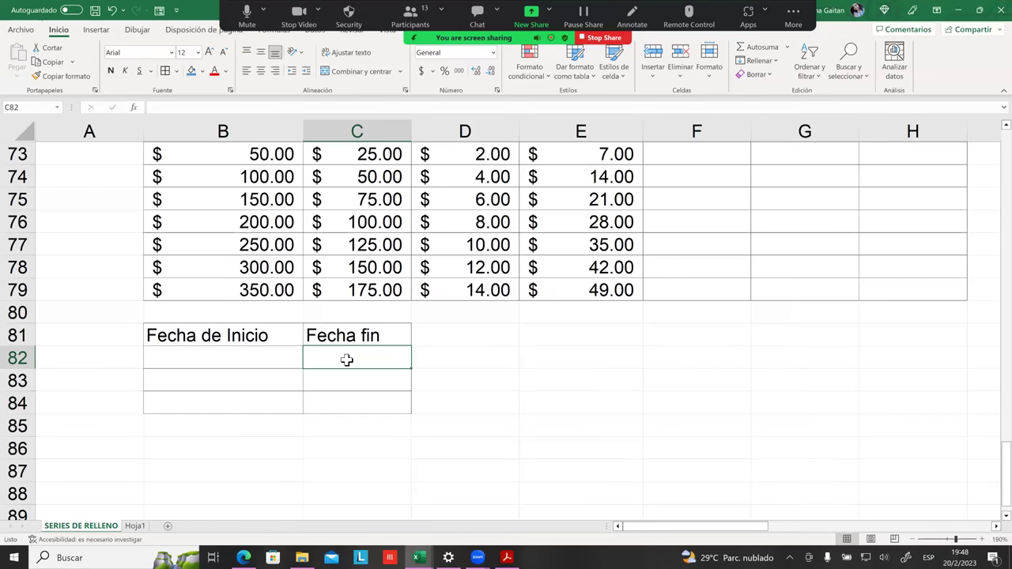
left_click(282, 360)
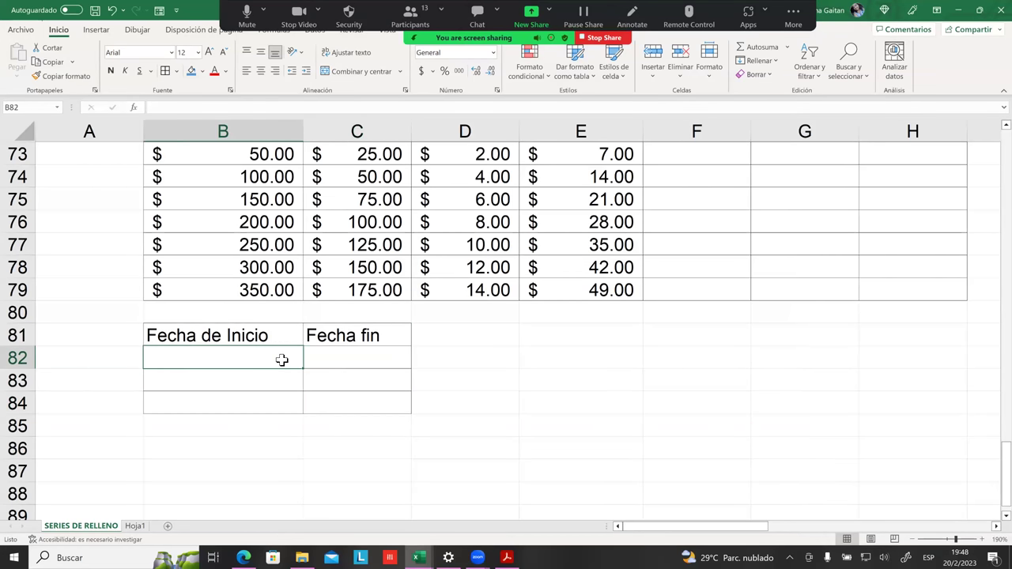
type("20/")
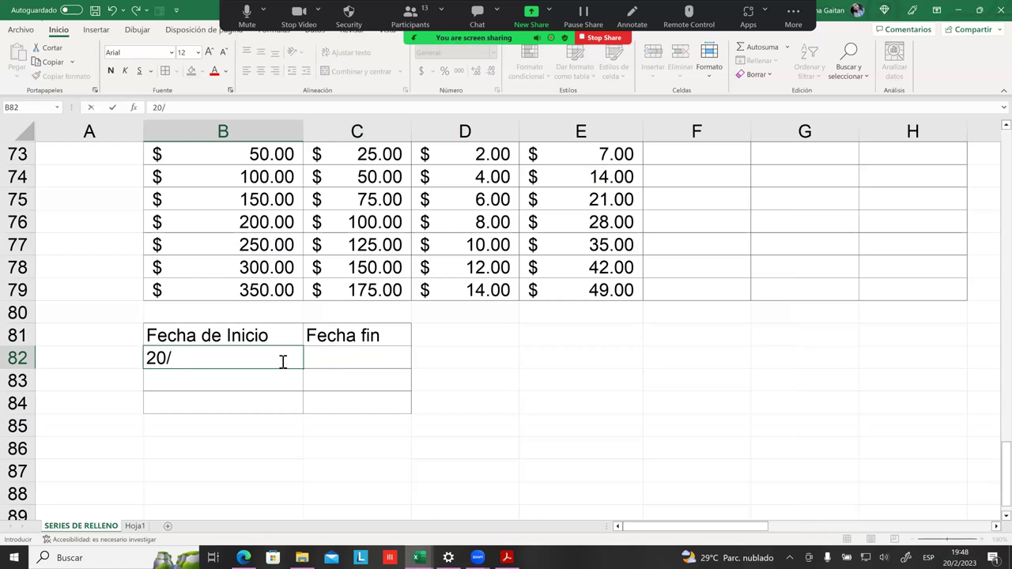
type("02/2023")
Step: Confirm the start date 20/02/2023 and fill it into C82 as a monthly series, giving 20/3/2023
key("Return")
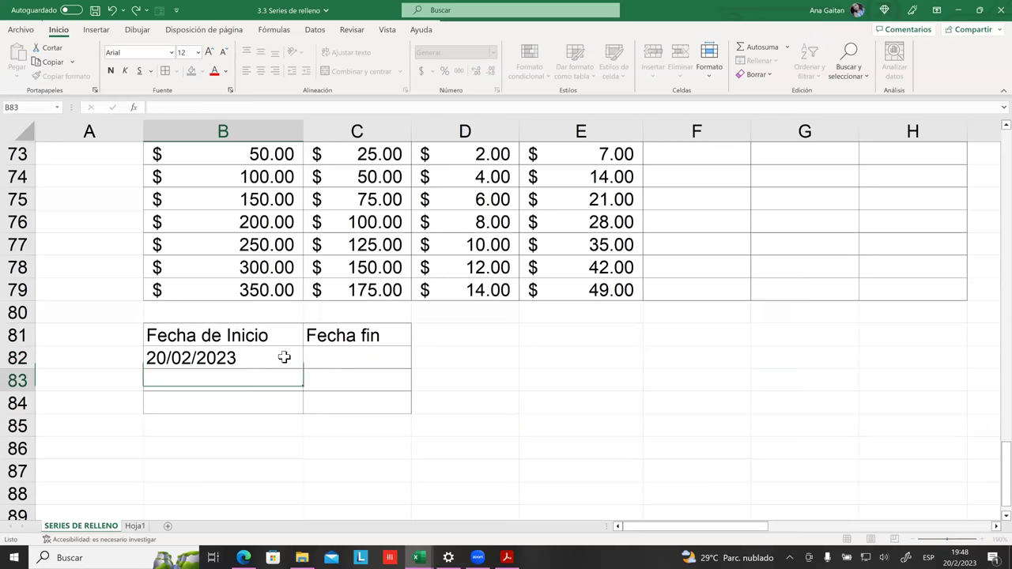
left_click(326, 362)
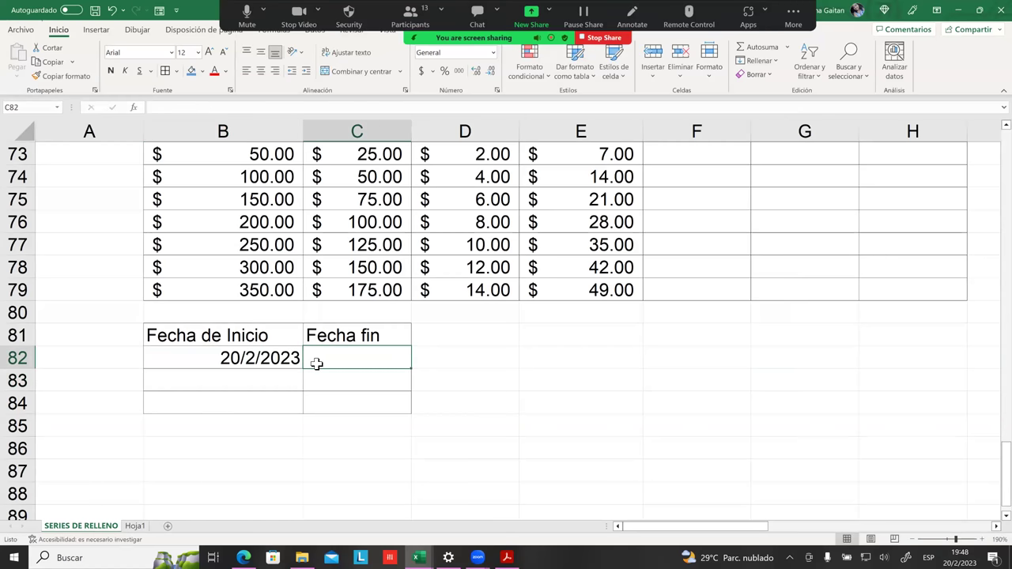
left_click(291, 362)
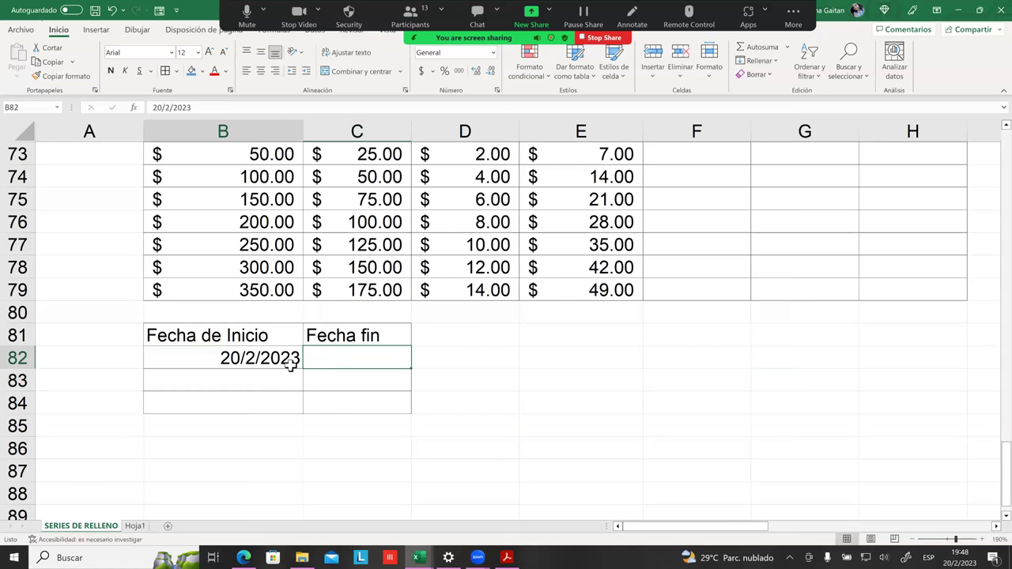
left_click_drag(324, 369, 390, 366)
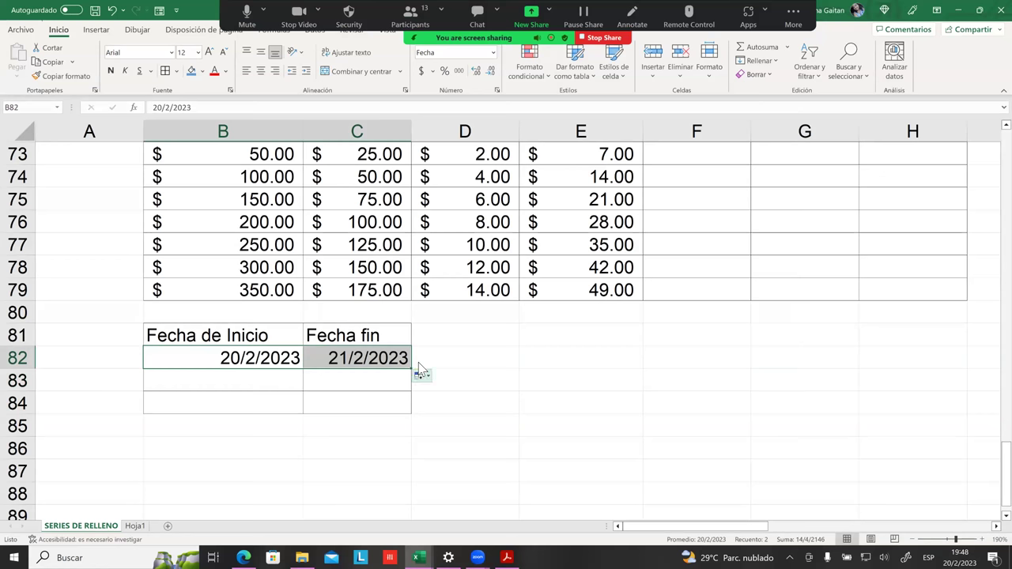
left_click(422, 374)
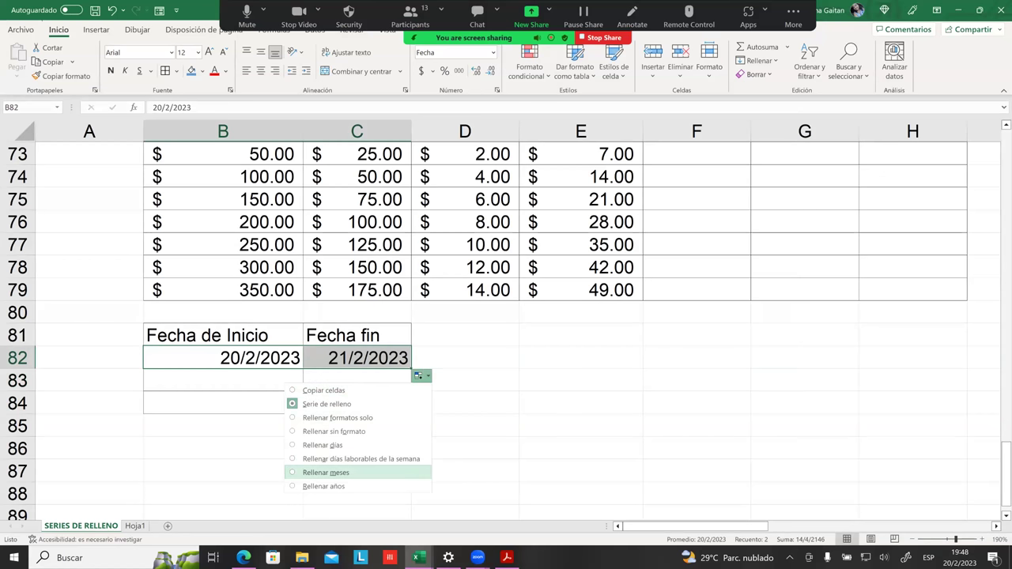
left_click(326, 472)
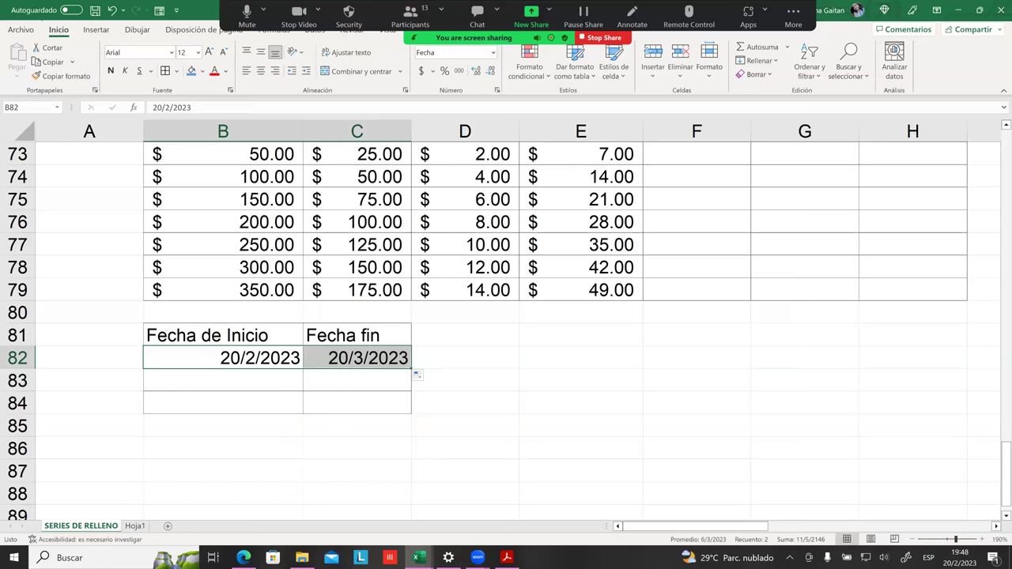
left_click(357, 448)
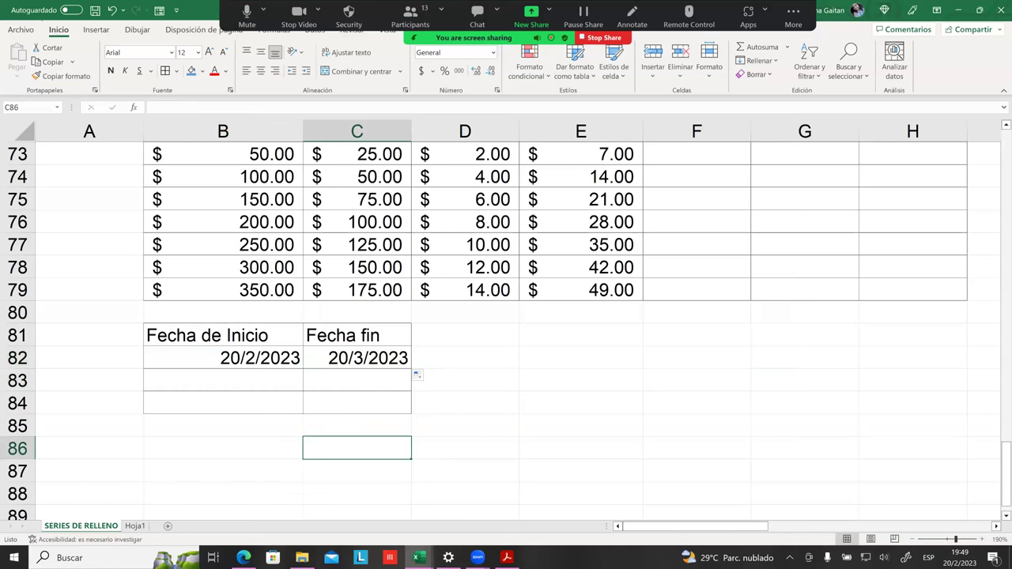
Step: Compare the start and end dates by clicking between B82 and C82
left_click(354, 370)
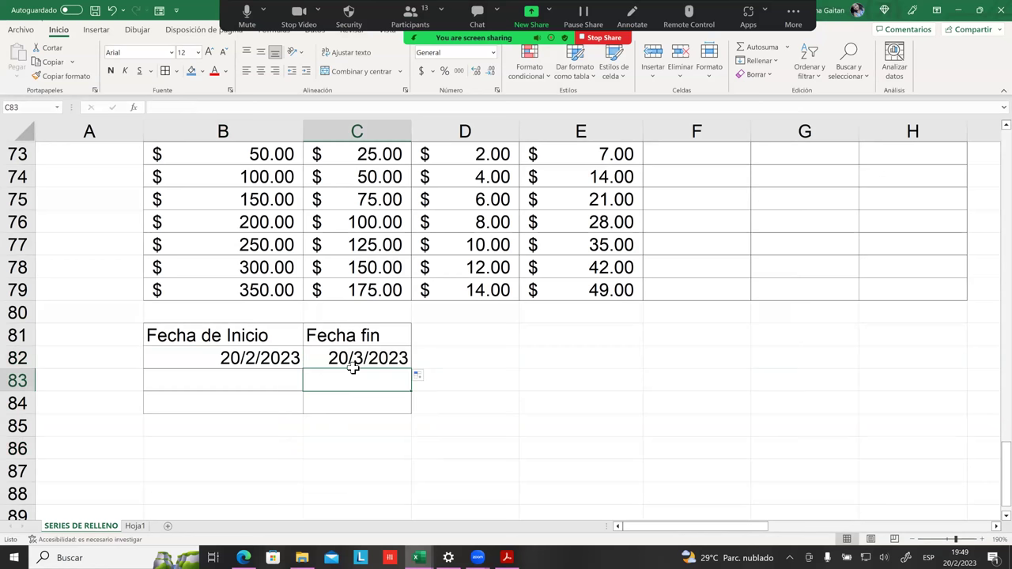
left_click(470, 362)
left_click(238, 362)
left_click(361, 360)
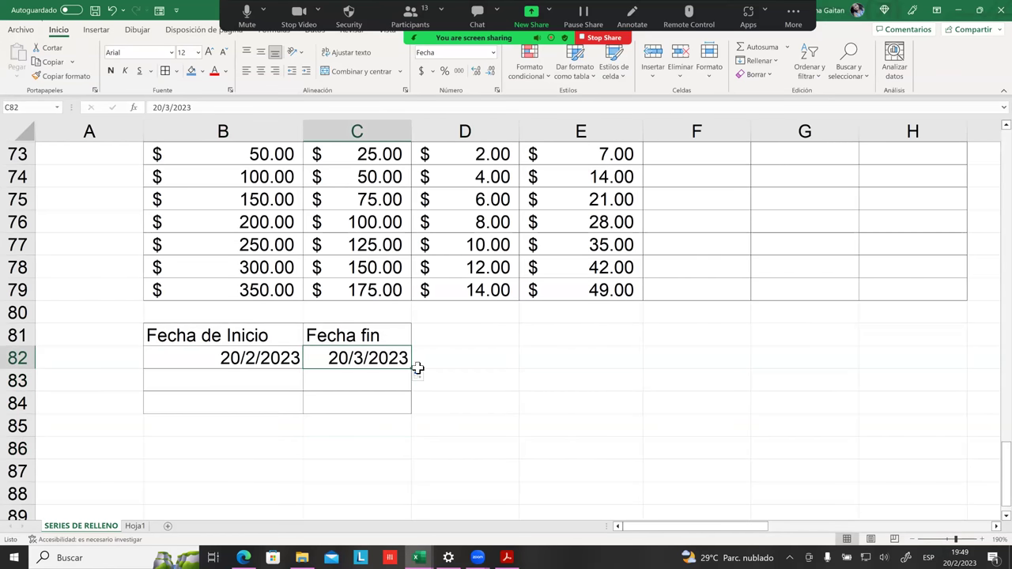
left_click(296, 353)
left_click(372, 355)
left_click(277, 355)
left_click(332, 362)
left_click(252, 362)
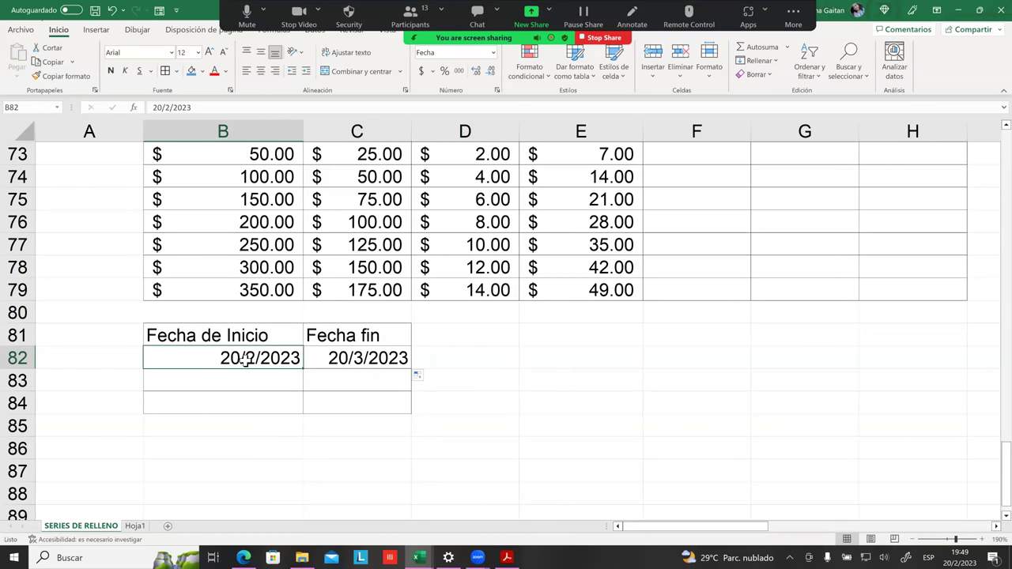
left_click(388, 364)
left_click(512, 369)
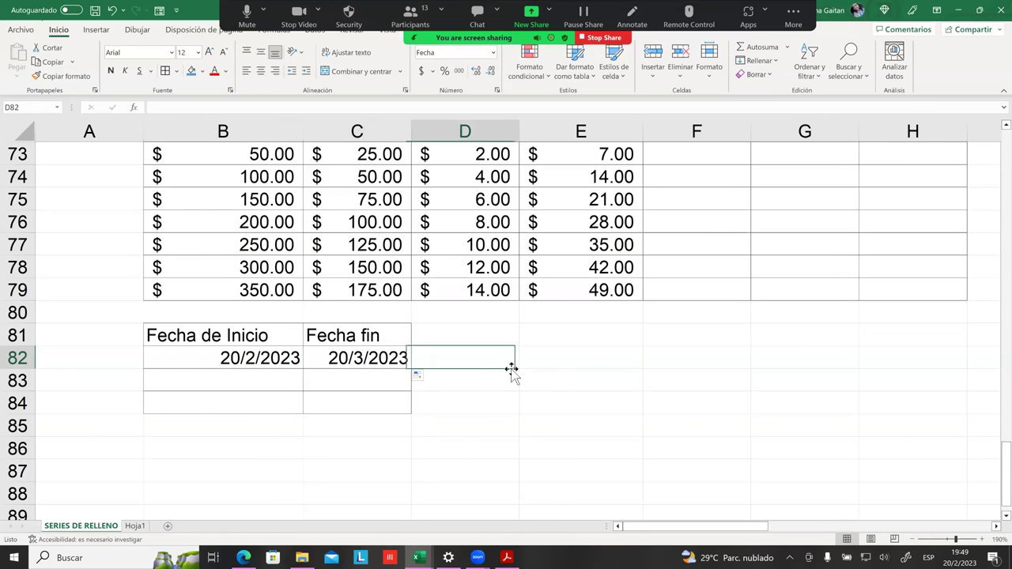
left_click(348, 361)
Step: Select both dates in row 82, B82:C82
left_click(261, 358, "shift")
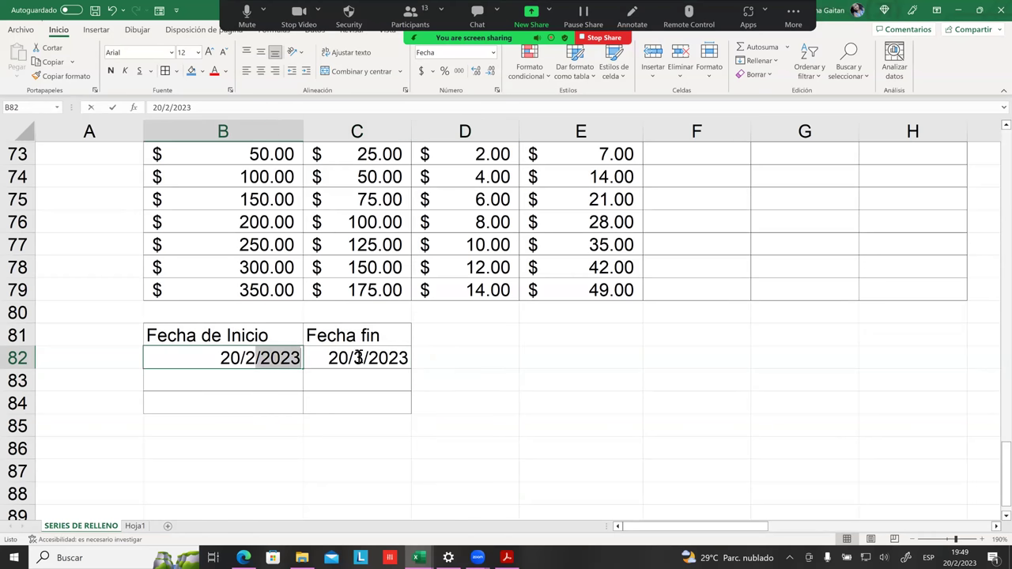
left_click(443, 380)
left_click(582, 403)
left_click(581, 426)
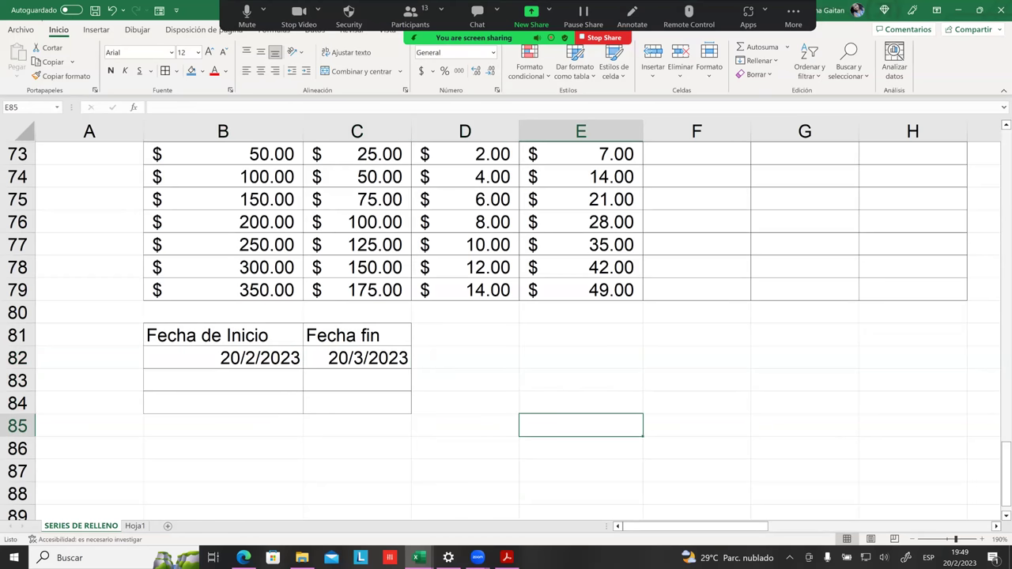
left_click(356, 403)
left_click(343, 362)
left_click_drag(299, 359, 323, 361)
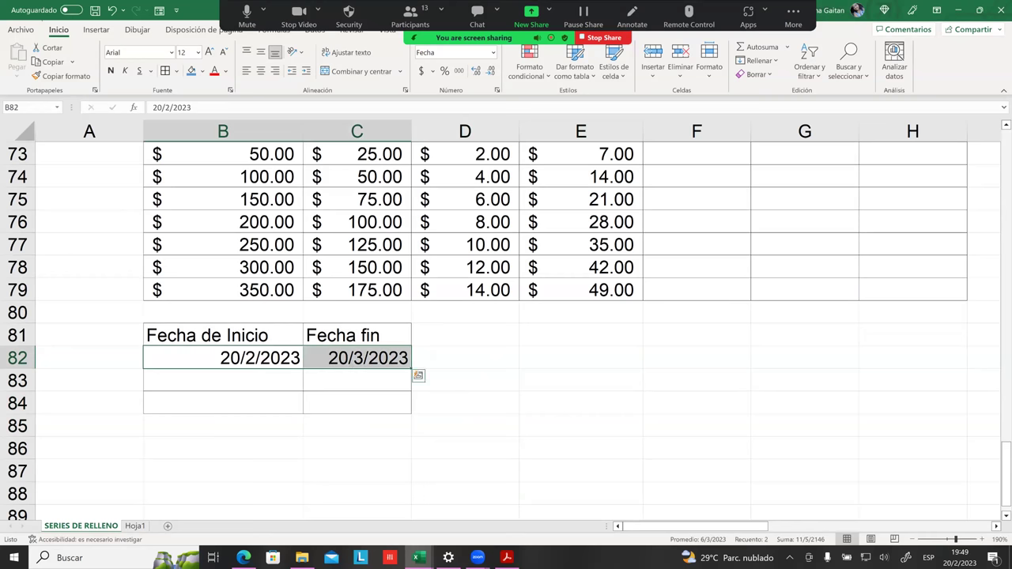
scroll(355, 360, "down", 1)
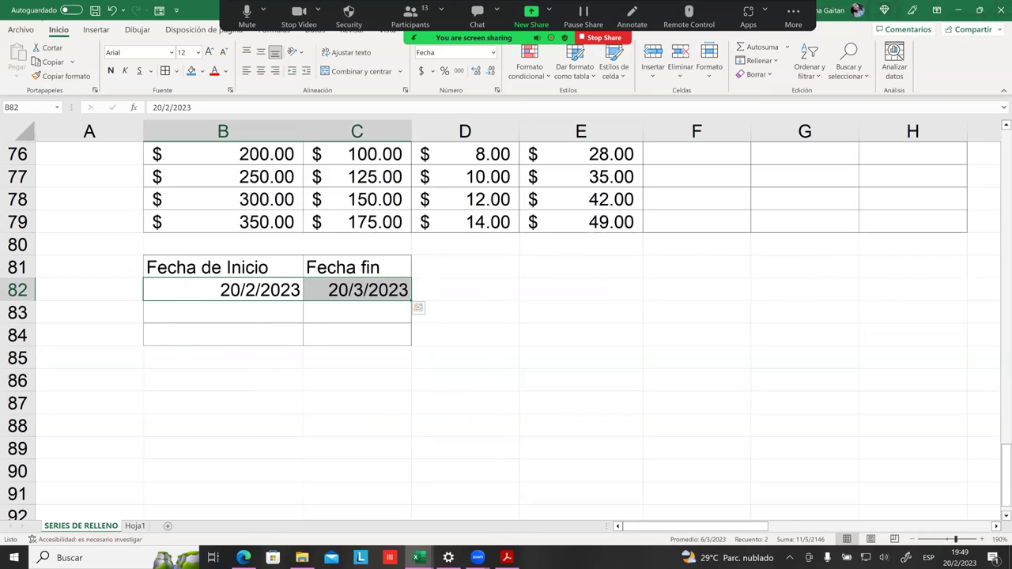
scroll(506, 324, "down", 1)
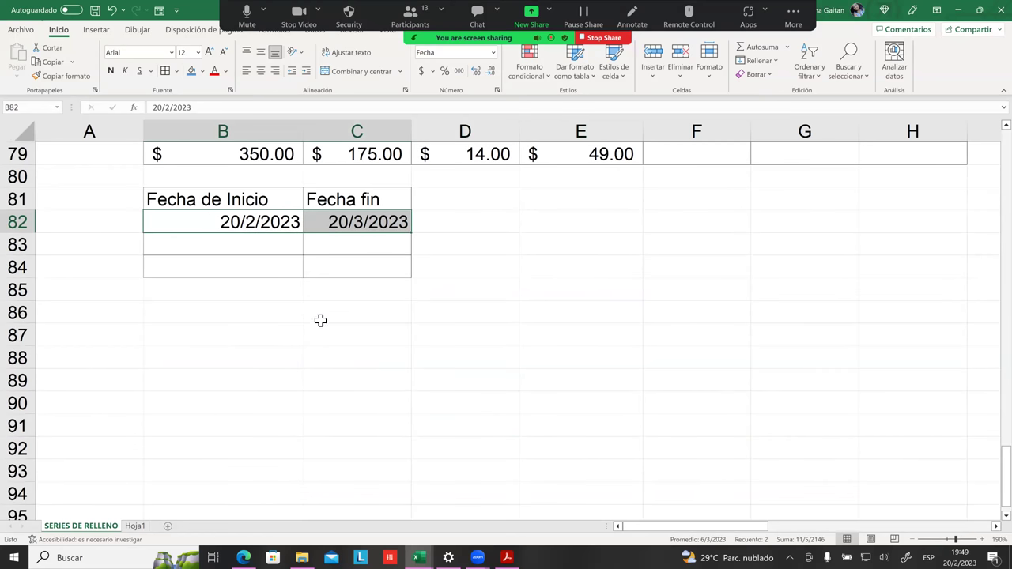
left_click(264, 318)
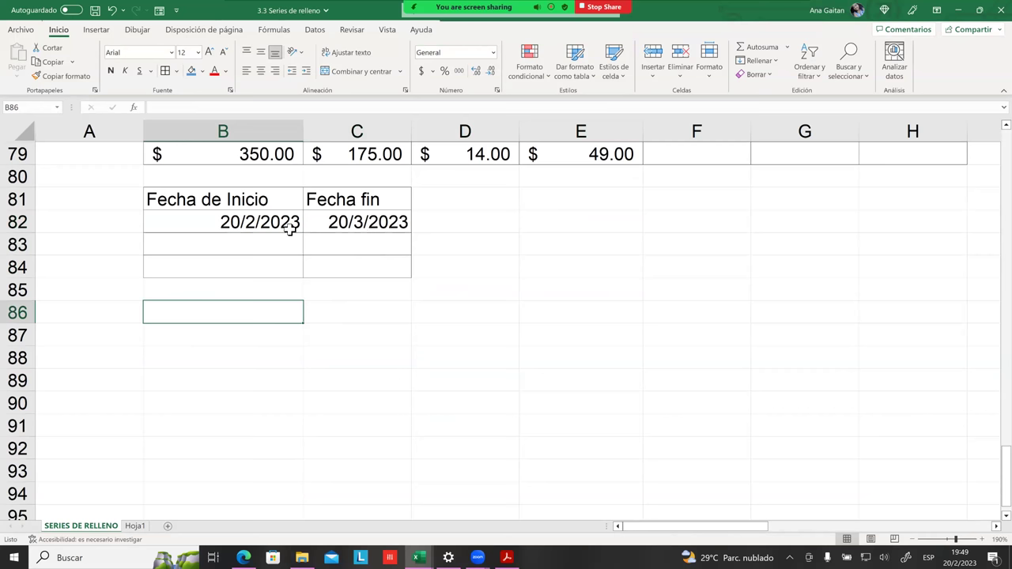
left_click(331, 225)
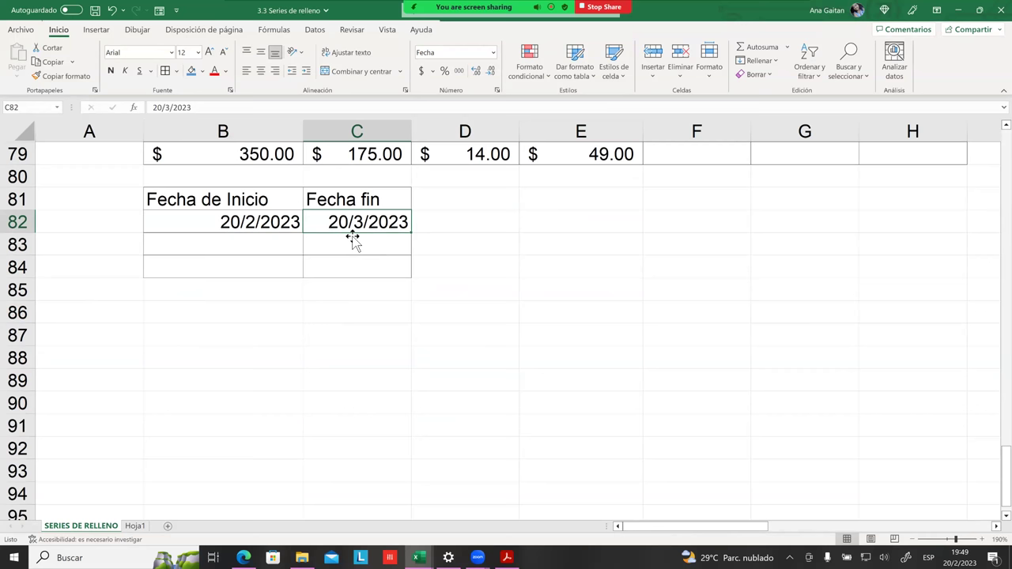
left_click(360, 241)
left_click(368, 224)
left_click(269, 248)
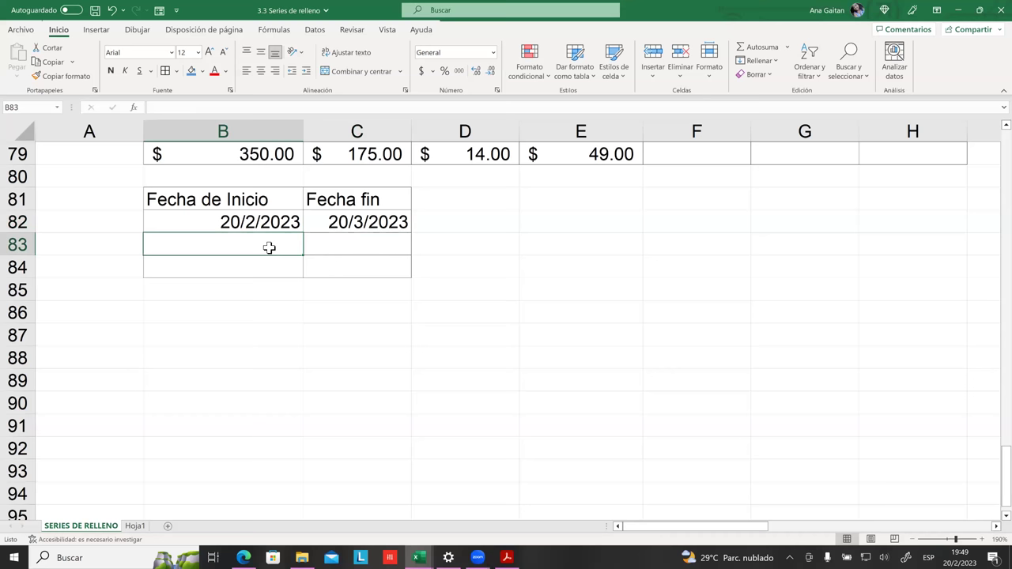
Step: Clear the stray entries and put 2 in B83, under the start date
type("¿")
key("BackSpace")
type("¡")
key("BackSpace")
type("2")
key("BackSpace")
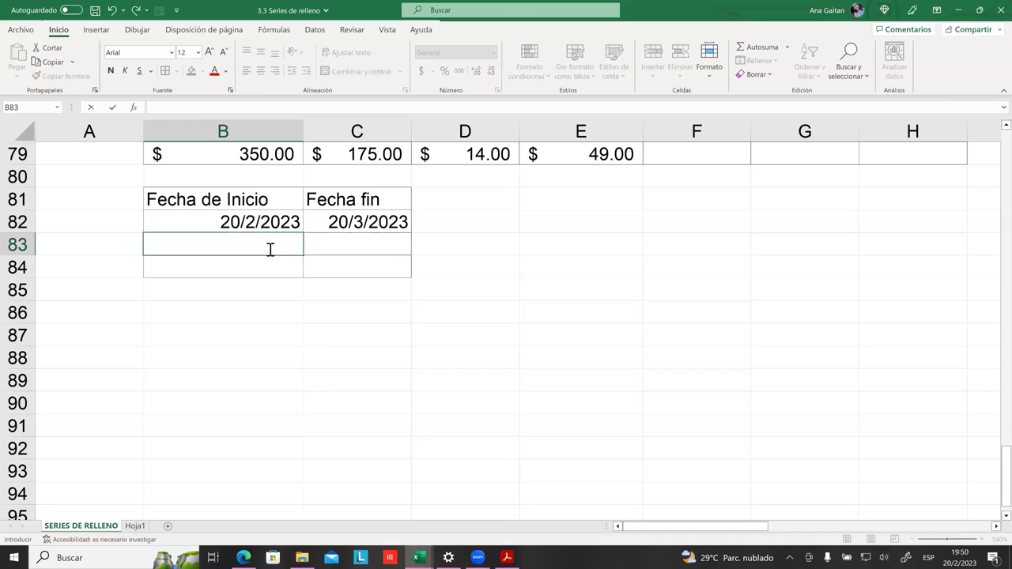
type("=2*")
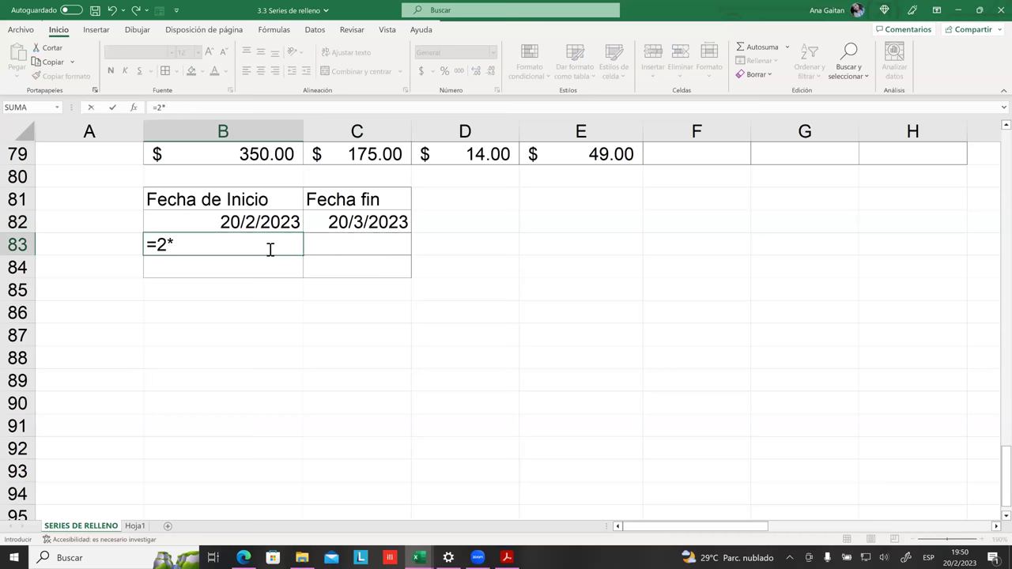
type("6")
key("BackSpace")
key("BackSpace")
key("BackSpace")
key("BackSpace")
key("Return")
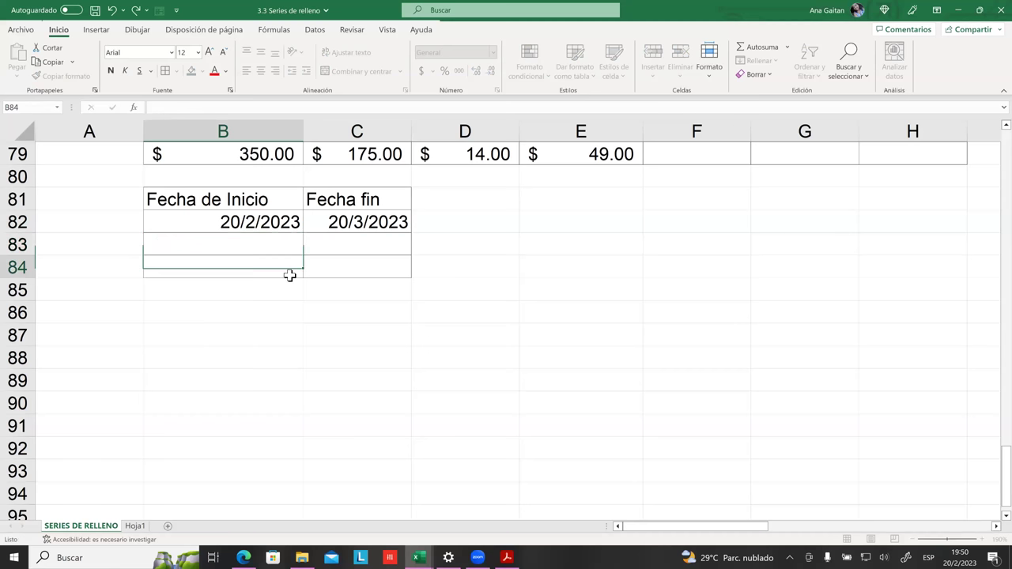
key("Up")
left_click(308, 295)
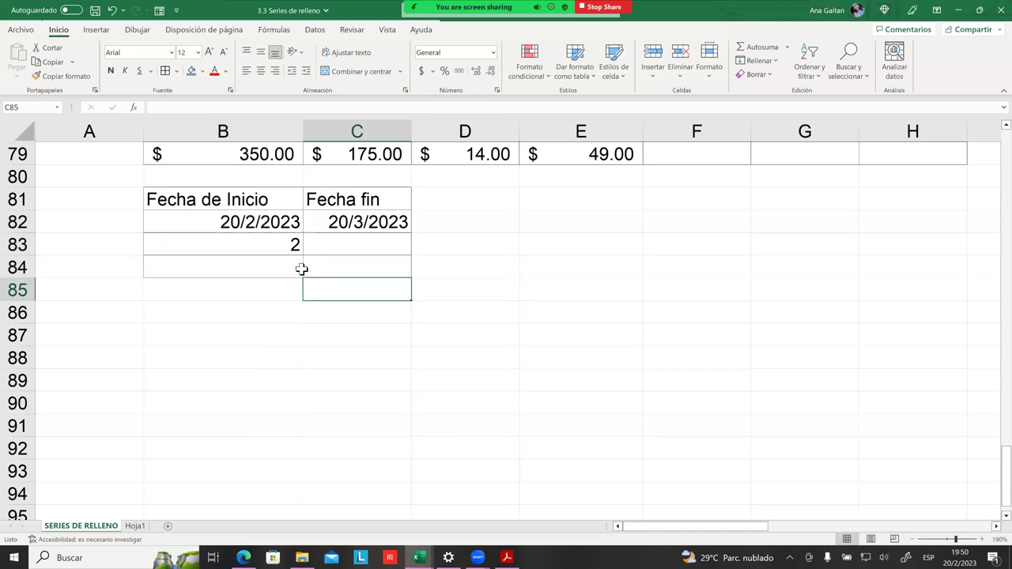
Step: Enter =2*3 in B84, accepting Excel's correction, so it shows 6
left_click(297, 271)
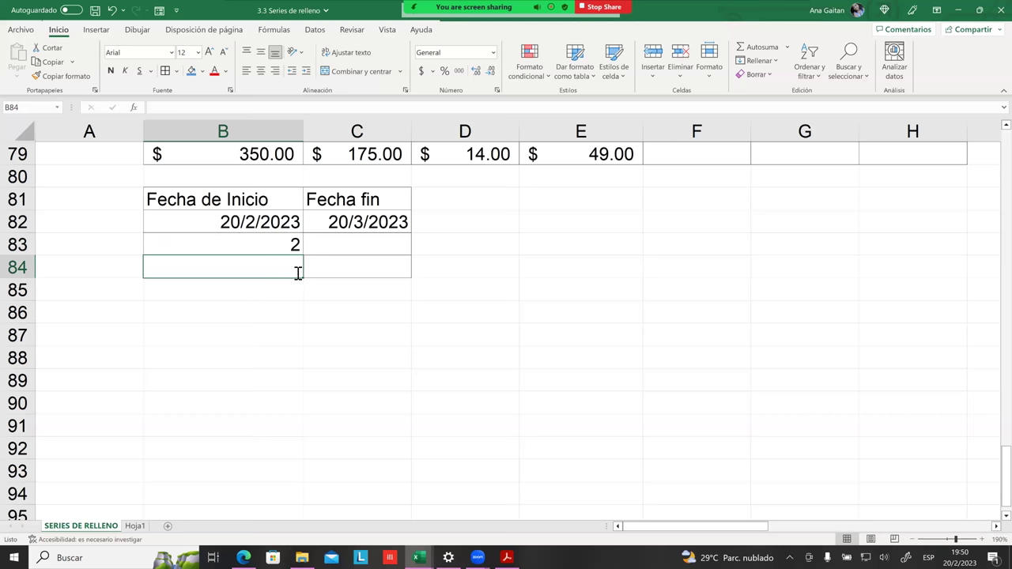
type("=")
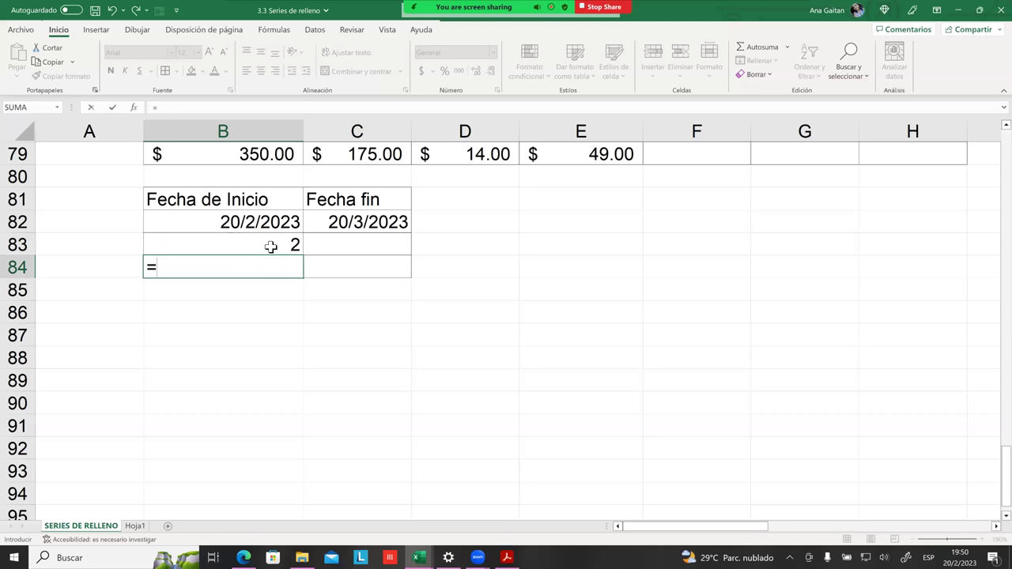
left_click(271, 247)
type("*")
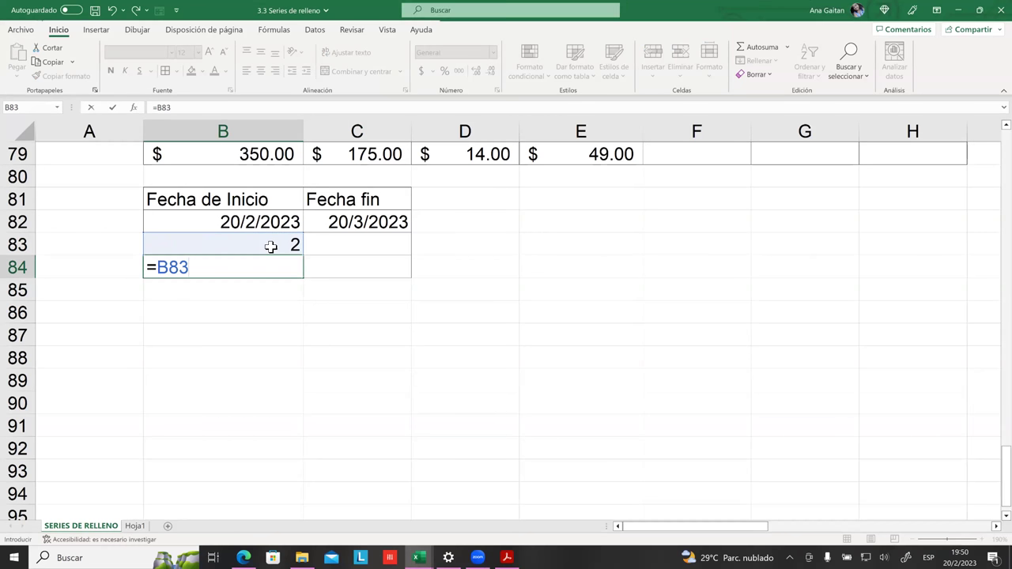
key("BackSpace")
key("BackSpace")
key("BackSpace")
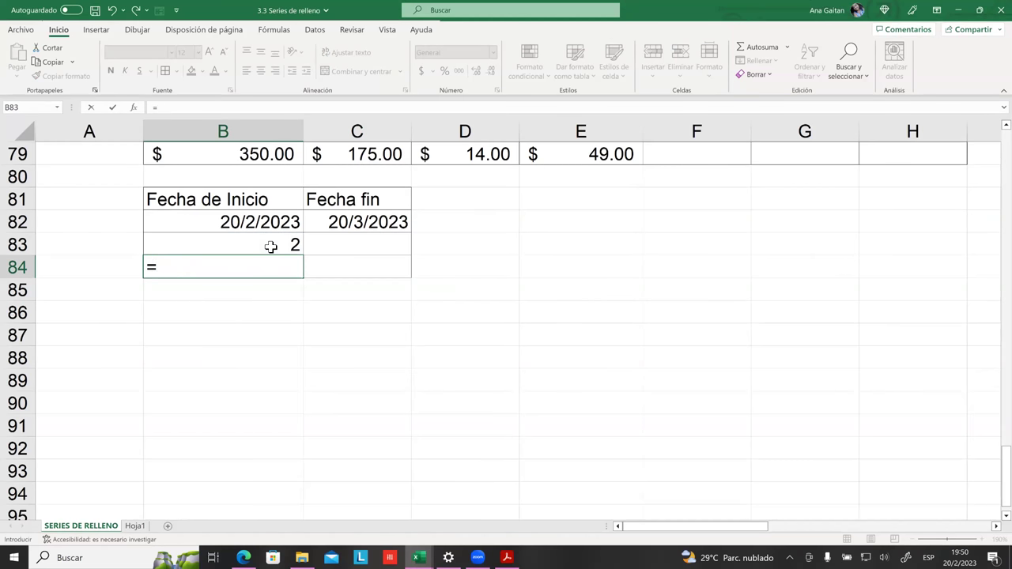
type("2*")
key("Return")
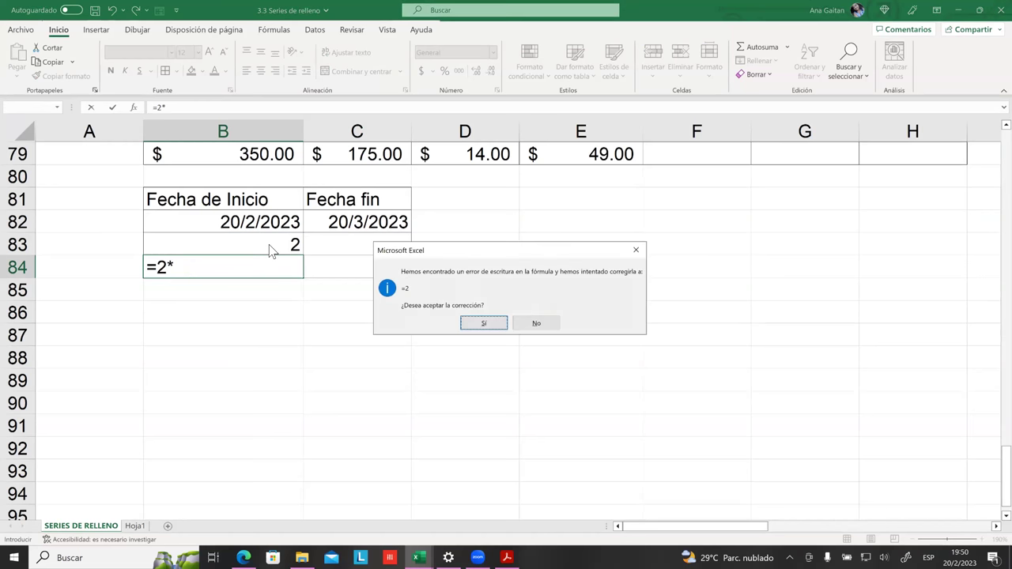
left_click(488, 325)
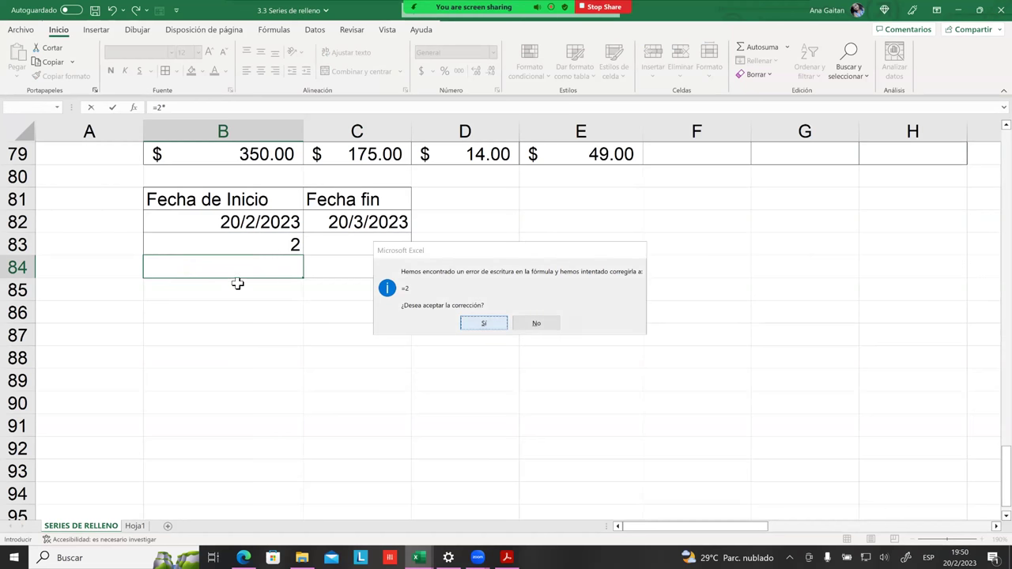
double_click(265, 273)
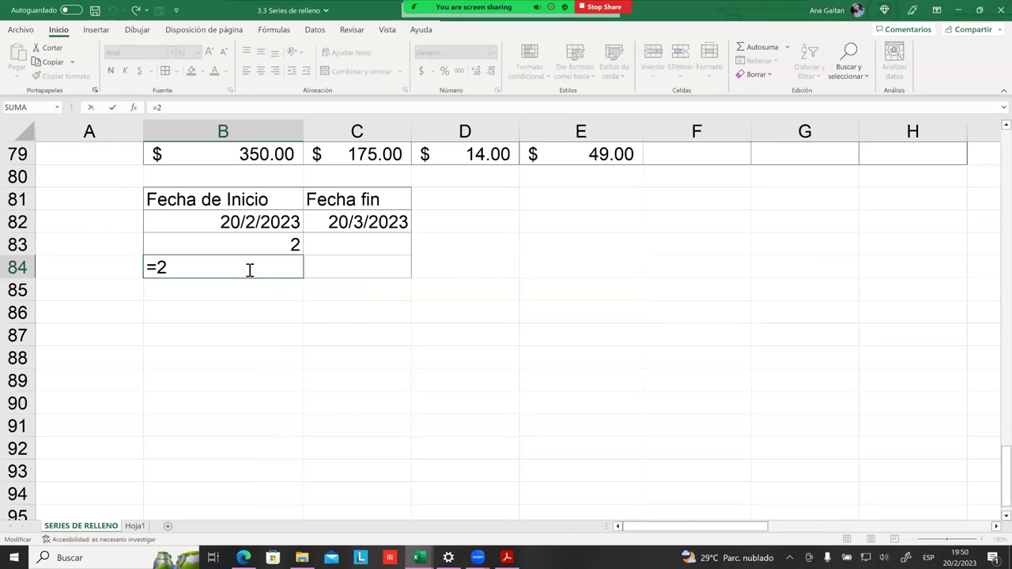
type("*3")
key("Return")
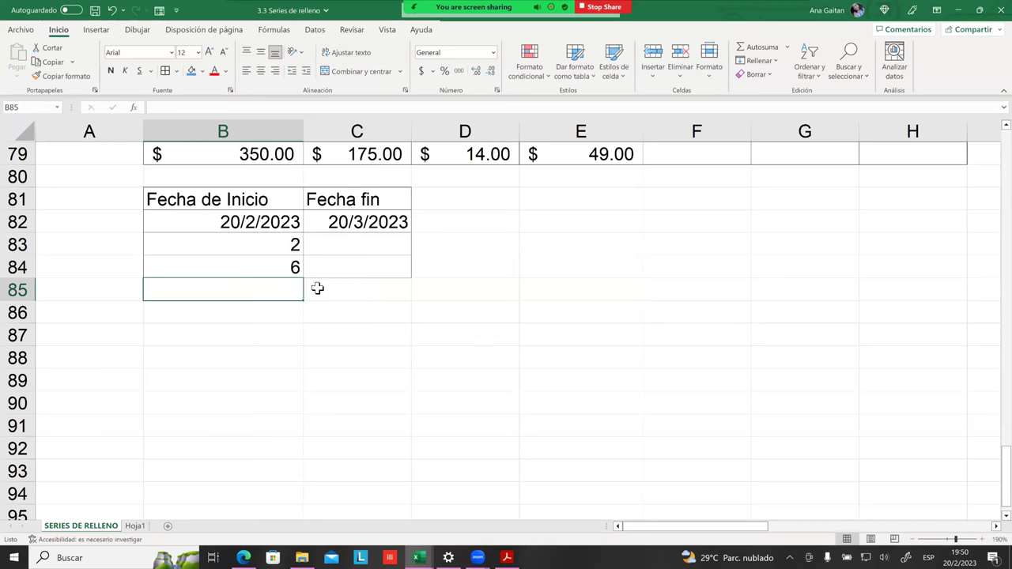
Step: Fill the 2 and 6 pattern from B83:B84 down to row 87
left_click(293, 271)
left_click_drag(305, 279, 314, 284)
left_click(318, 276)
left_click_drag(294, 250, 311, 340)
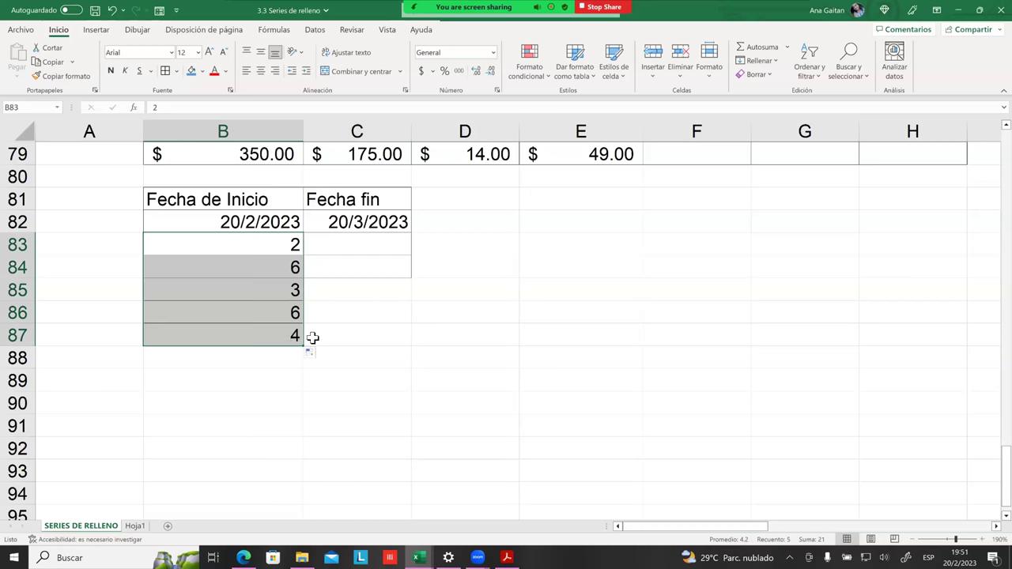
left_click(356, 320)
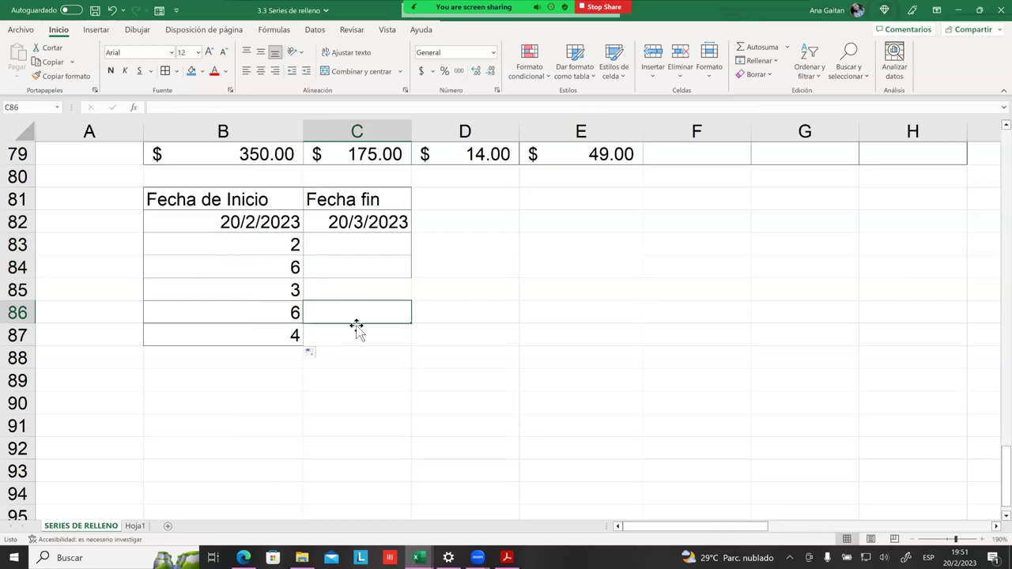
Step: Inspect the filled cells (2, 6, 3, 6, 4) to compare their values and formulas
left_click(290, 248)
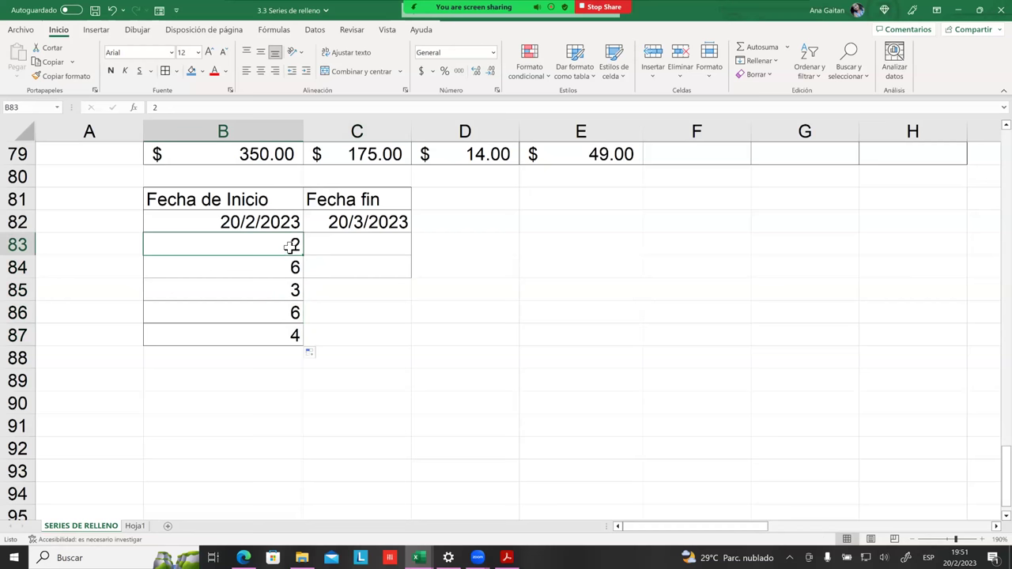
left_click(285, 266)
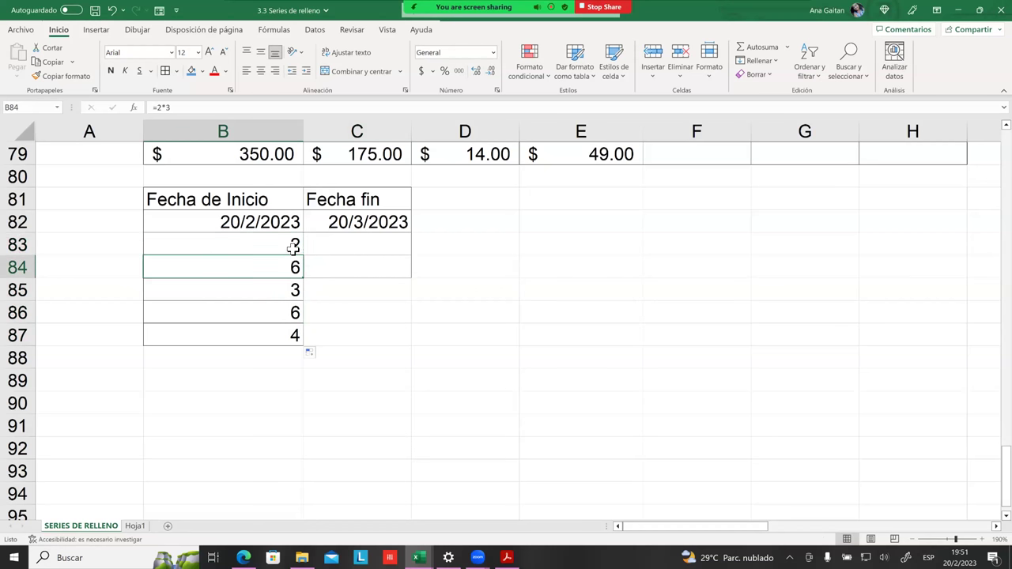
left_click(292, 249)
left_click(291, 291)
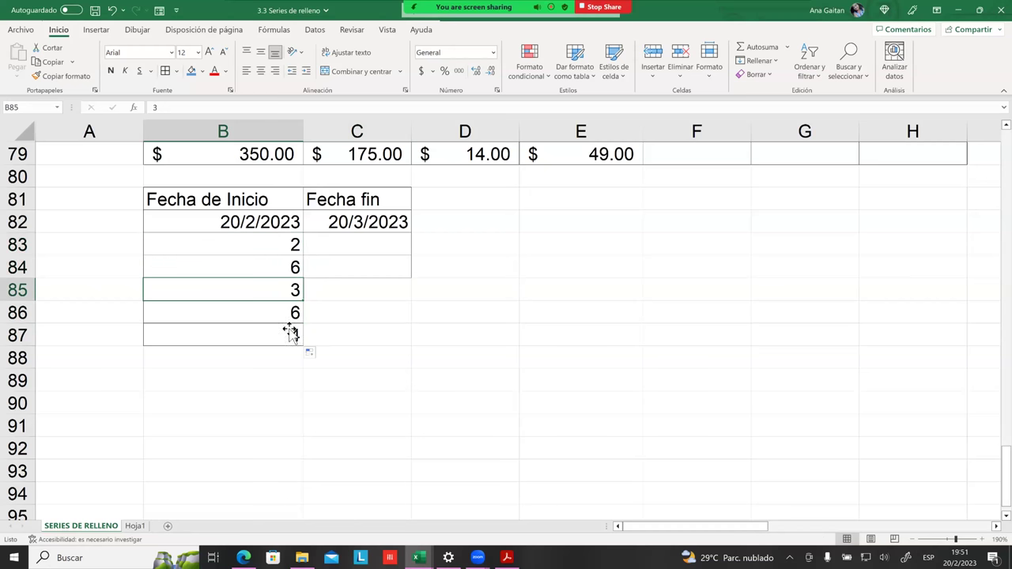
left_click(298, 241)
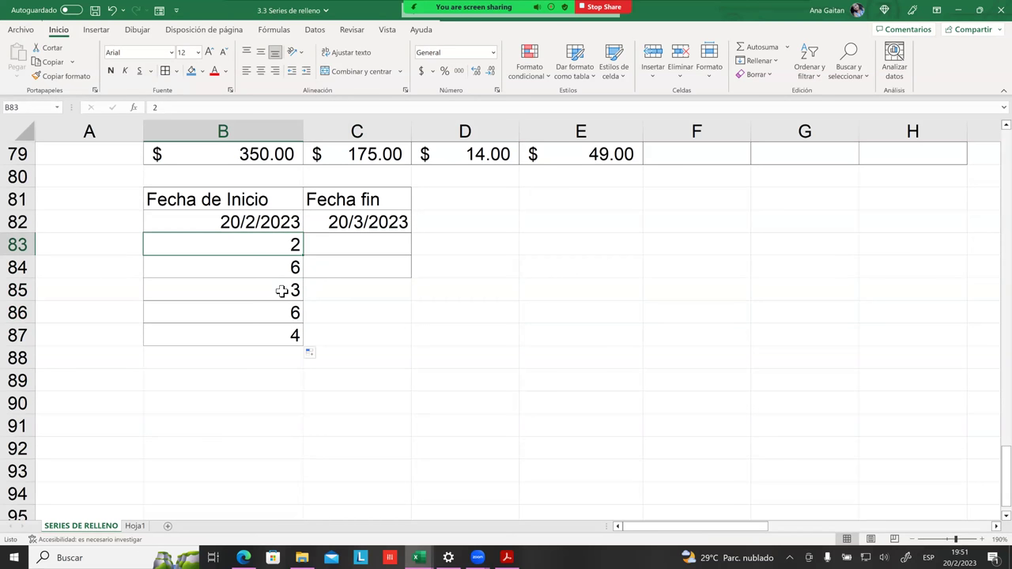
left_click(282, 291)
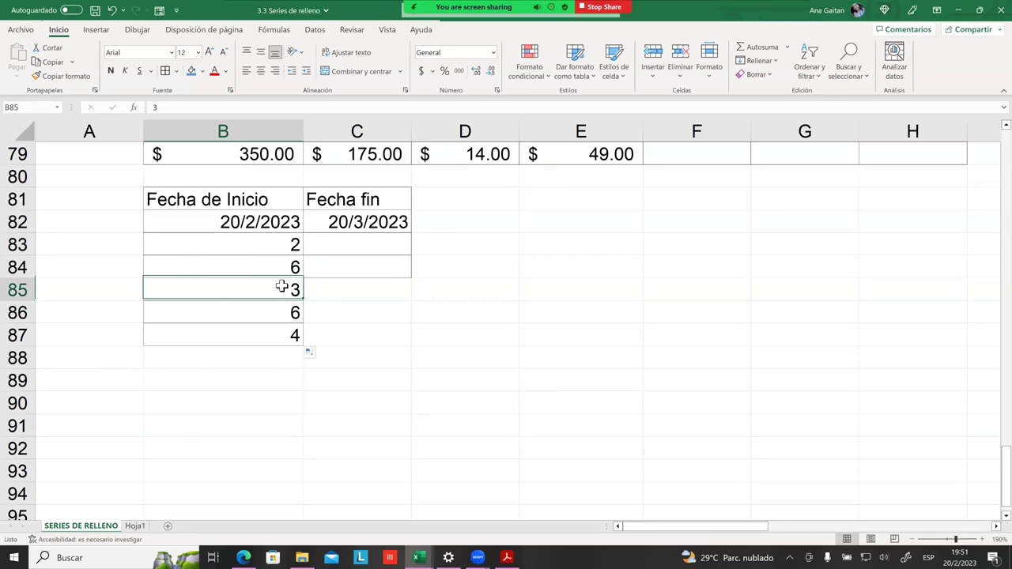
left_click(296, 328)
left_click(296, 267)
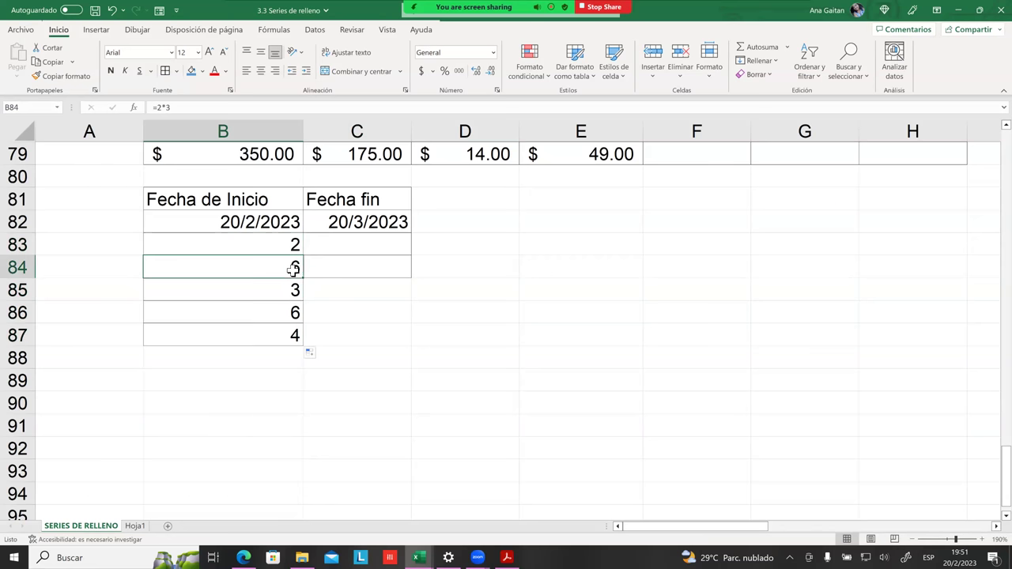
left_click(293, 312)
left_click(339, 317)
left_click(294, 269)
left_click(291, 292)
left_click(292, 317)
left_click(300, 338)
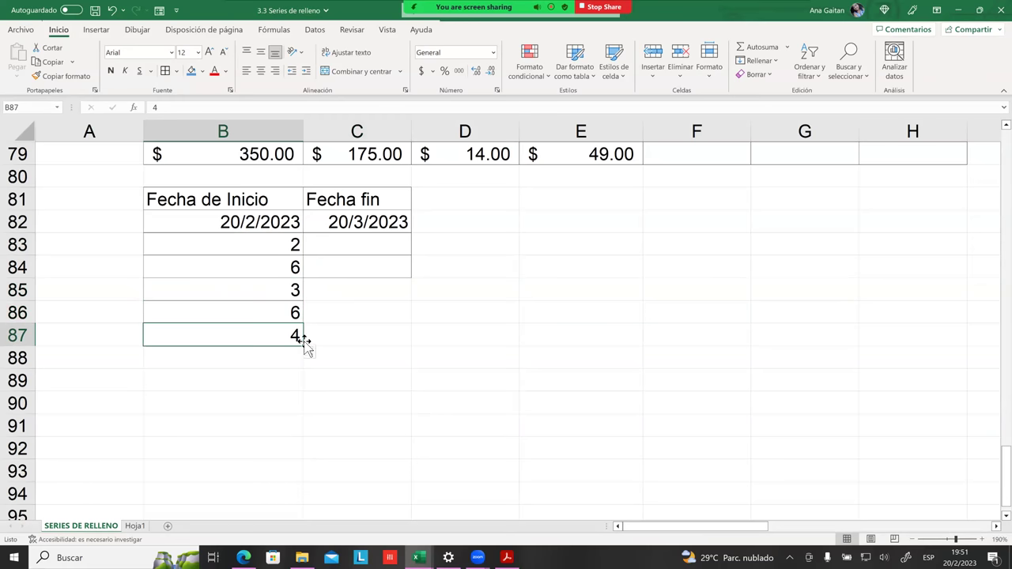
left_click(294, 247)
left_click(289, 266)
left_click(285, 310)
left_click(293, 334)
Step: Change B84's formula from =2*3 to =B83*3
double_click(291, 271)
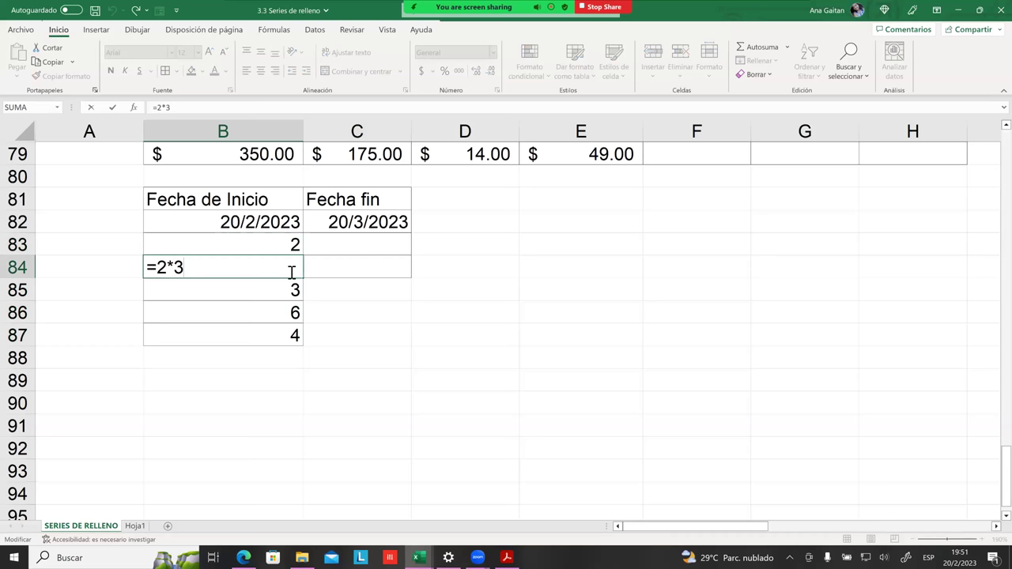
key("Return")
left_click(289, 267)
double_click(174, 267)
left_click(168, 269)
key("BackSpace")
left_click(295, 250)
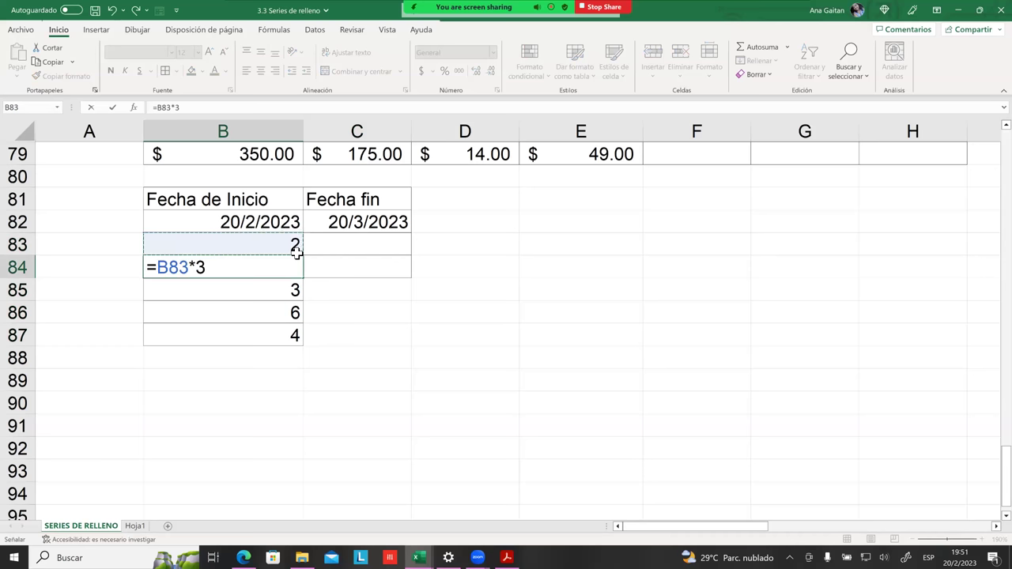
key("Return")
Step: Fill B83:B84 down through row 90 and review the formulas in B84 and B86
left_click_drag(299, 247, 309, 416)
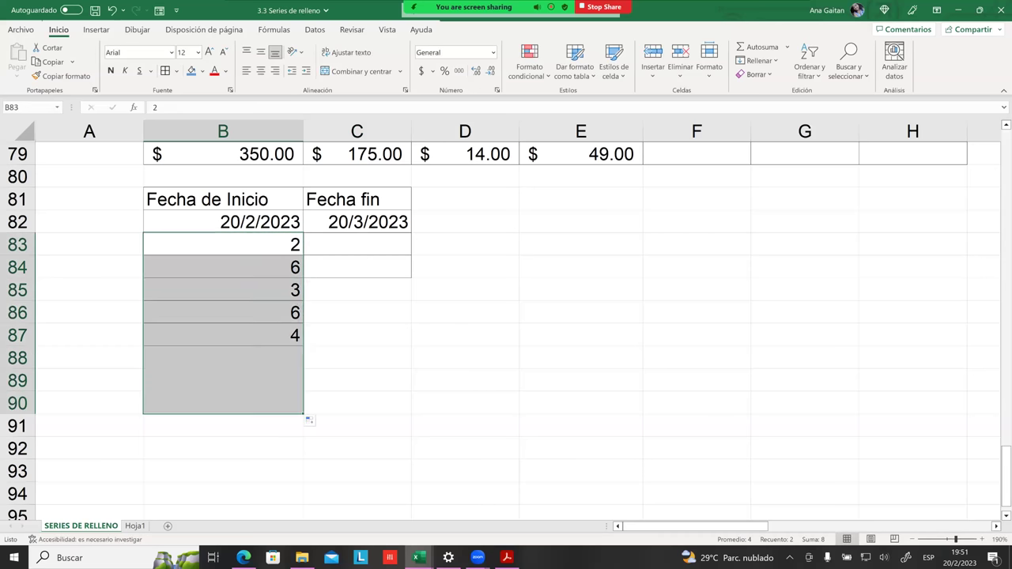
left_click(310, 408)
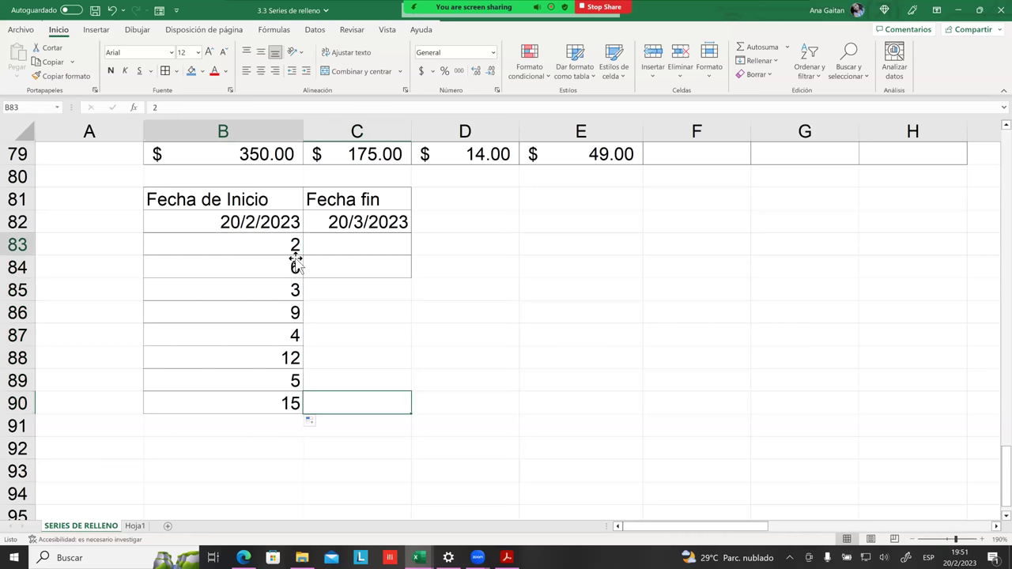
left_click(298, 264)
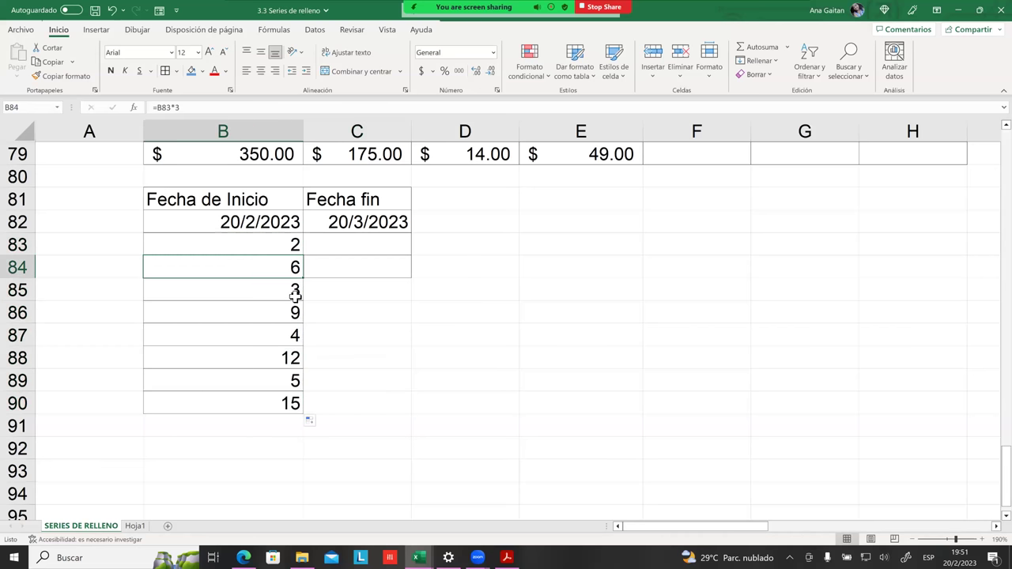
left_click(294, 295)
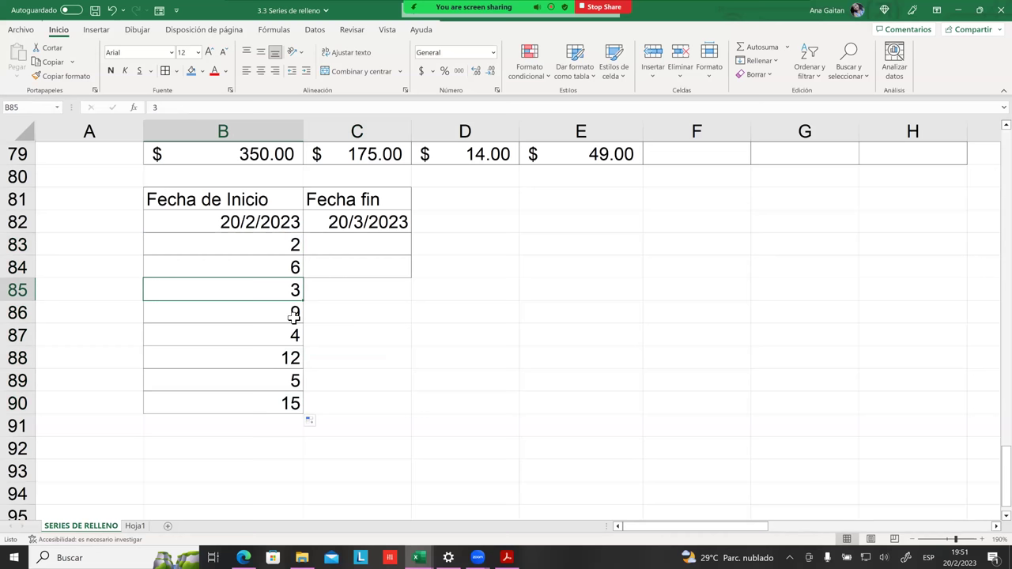
left_click(294, 317)
double_click(295, 317)
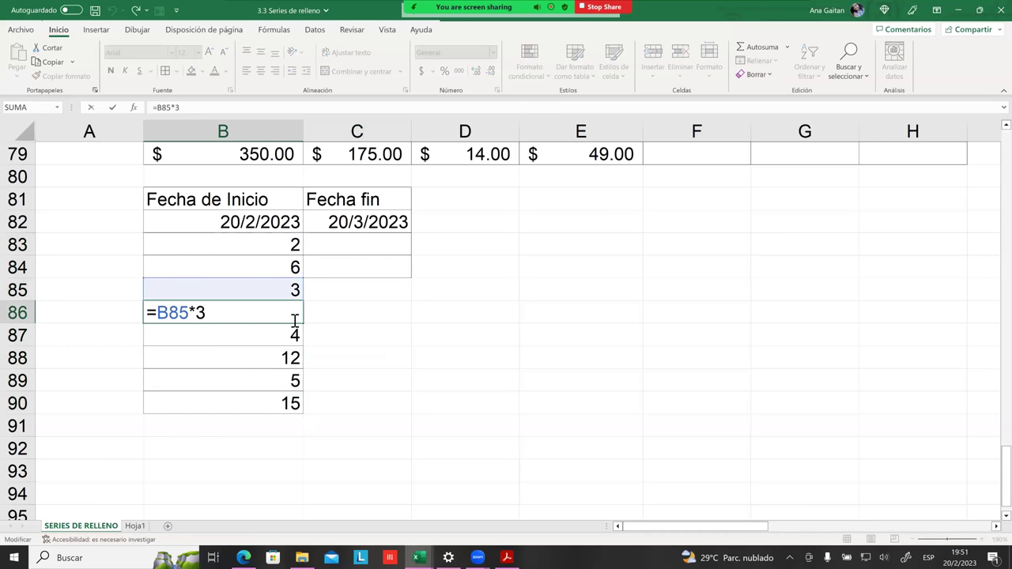
key("Return")
left_click(355, 295)
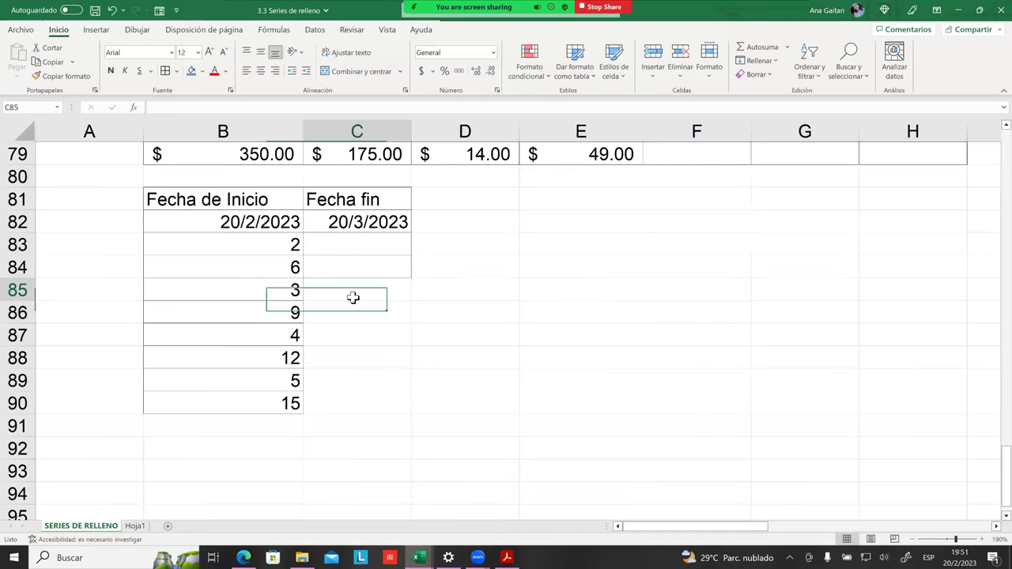
double_click(291, 267)
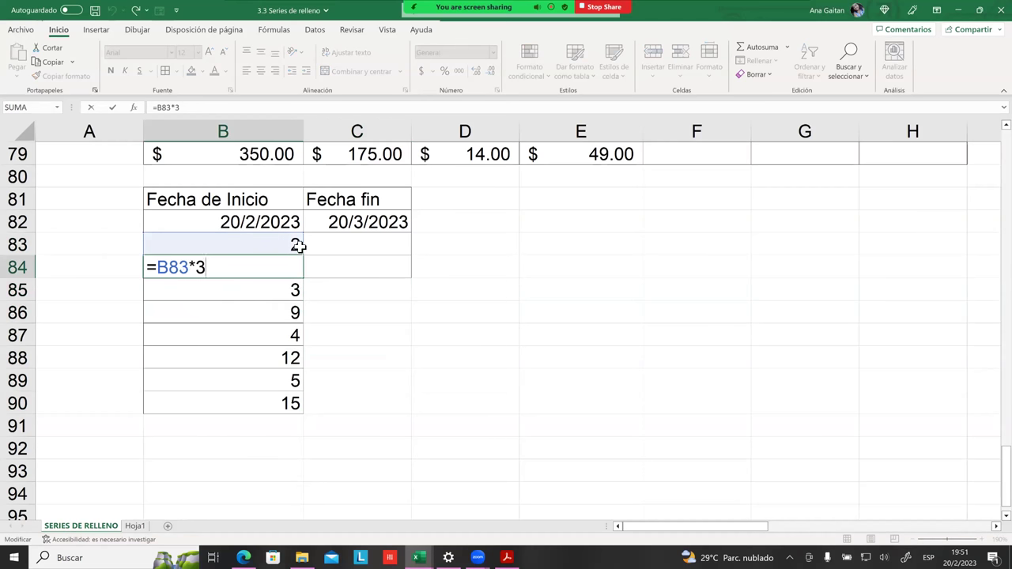
key("Return")
left_click(380, 285)
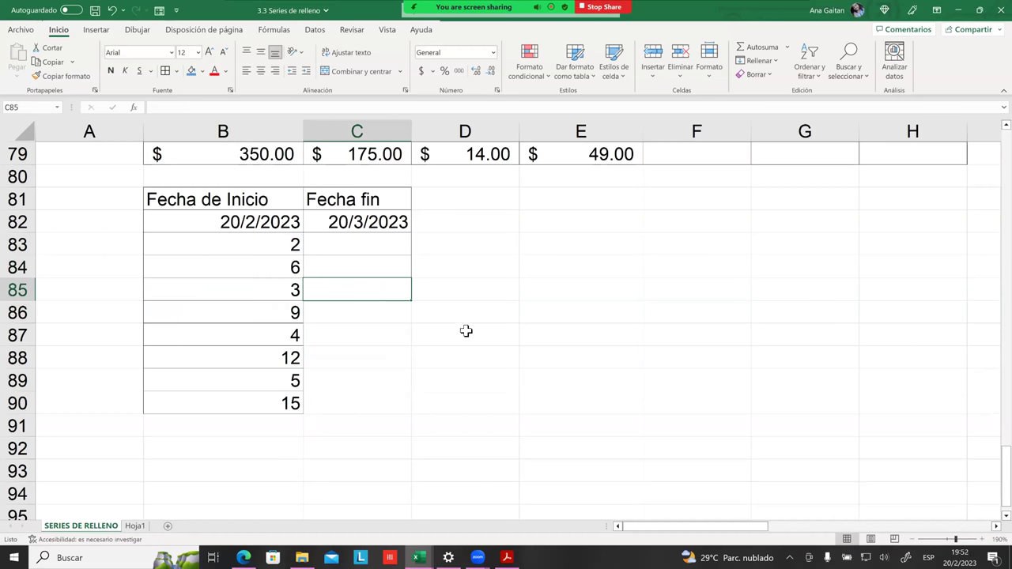
left_click(276, 276)
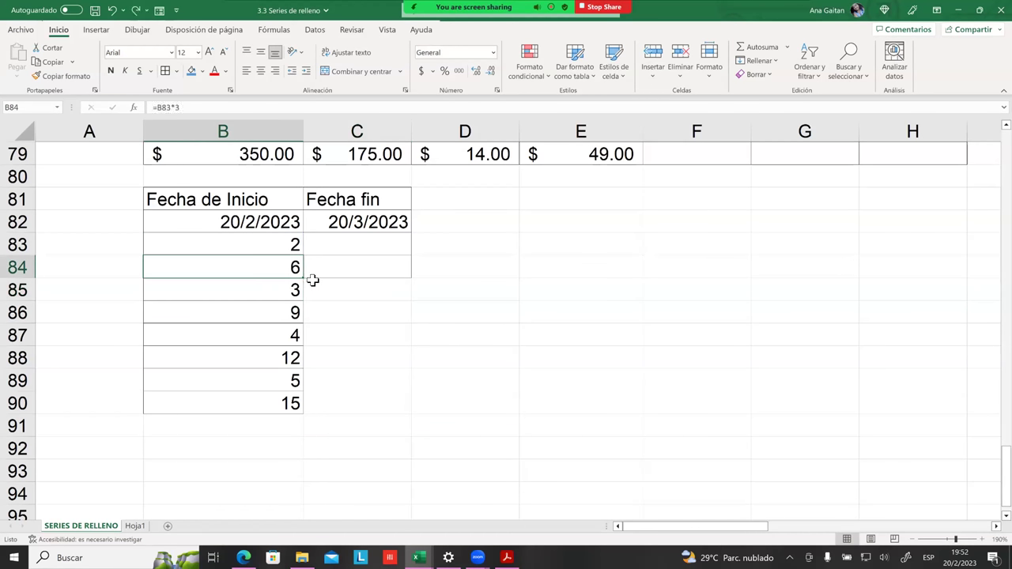
key("Down")
key("Down")
Step: Undo the fill and the B84 reference change
key("ctrl+z")
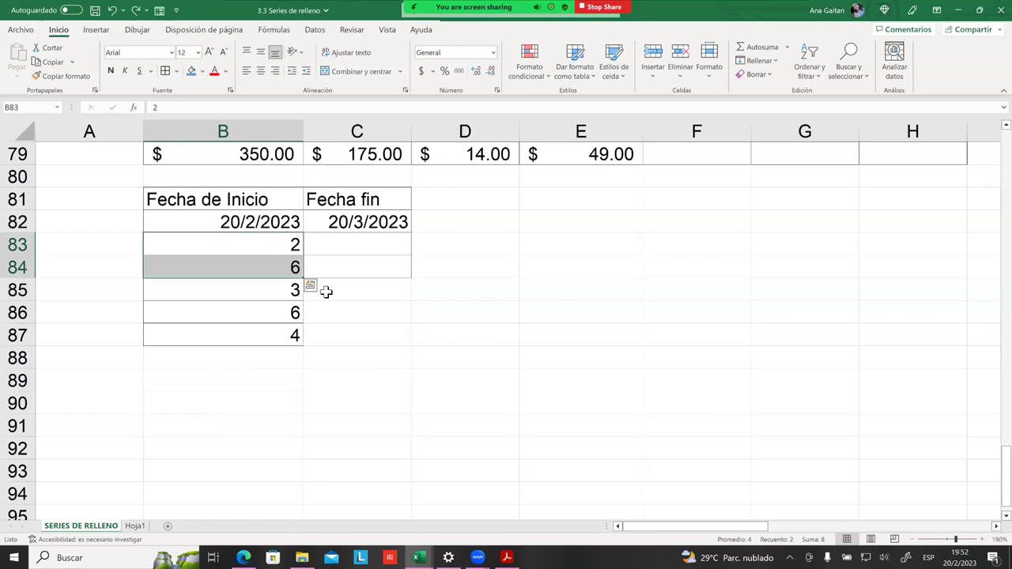
key("Down")
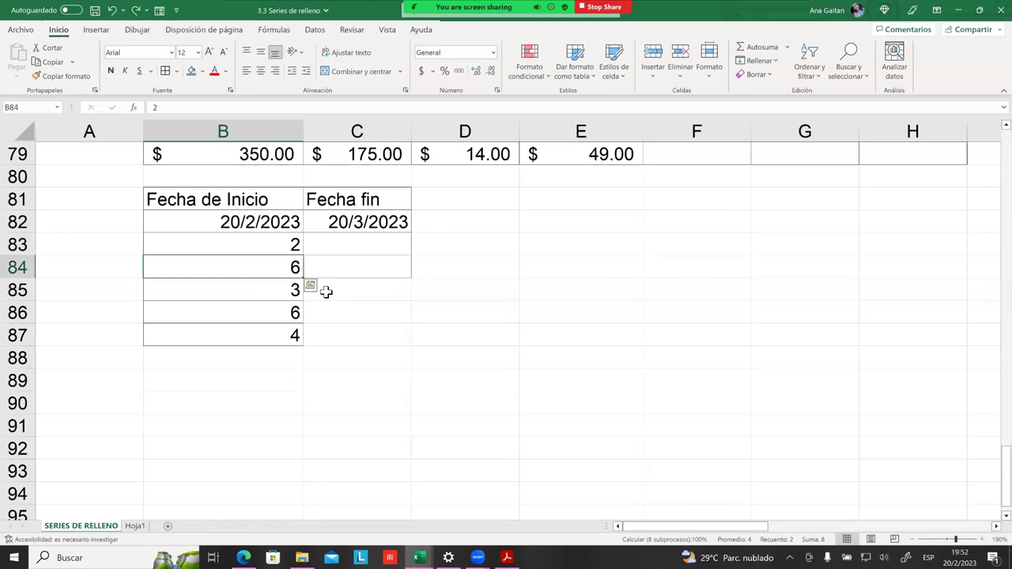
key("ctrl+z")
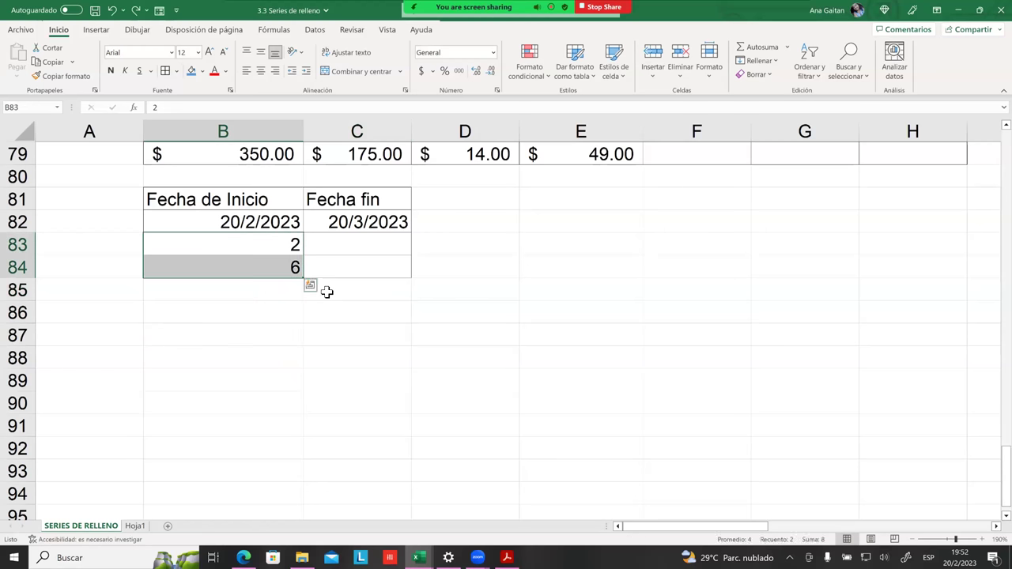
left_click(296, 287)
left_click(296, 266)
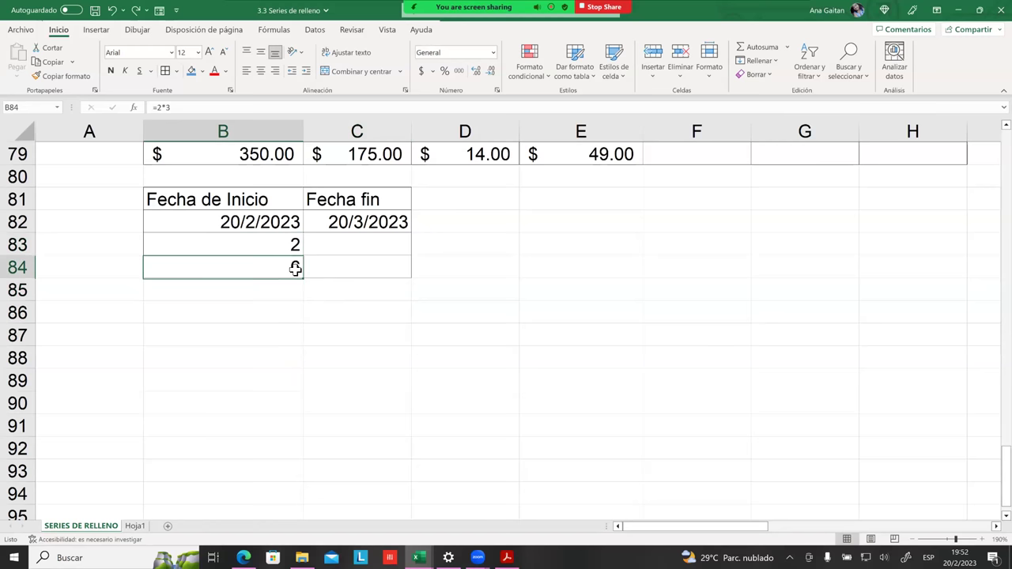
double_click(296, 271)
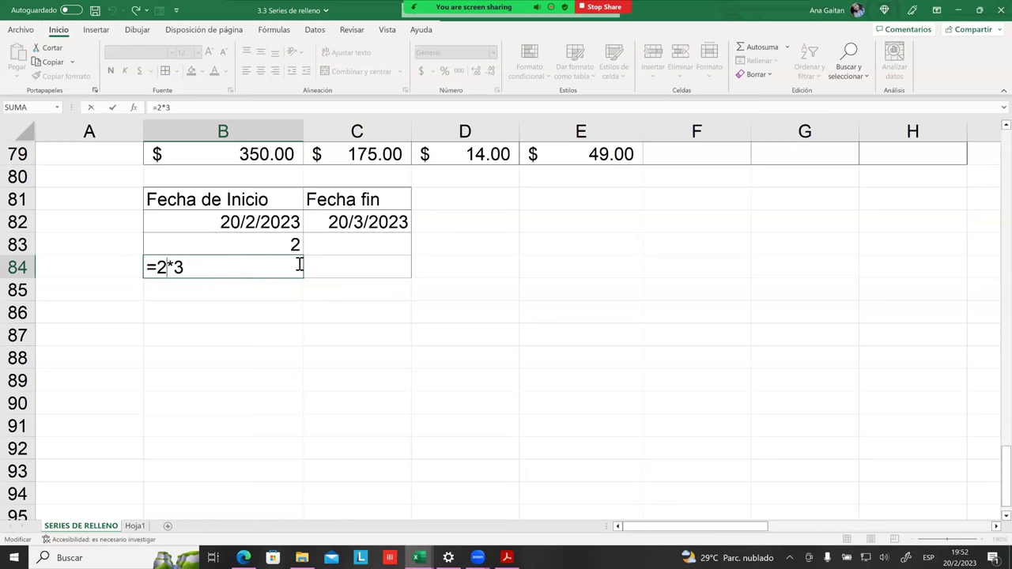
key("Return")
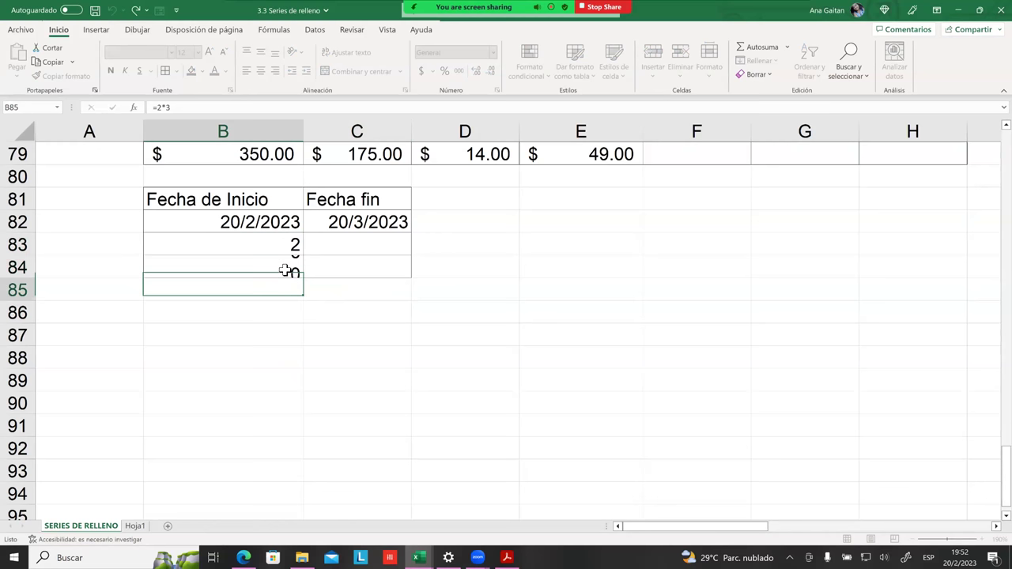
Step: Change the starting value in B83 to 7
left_click(283, 267)
left_click(283, 251)
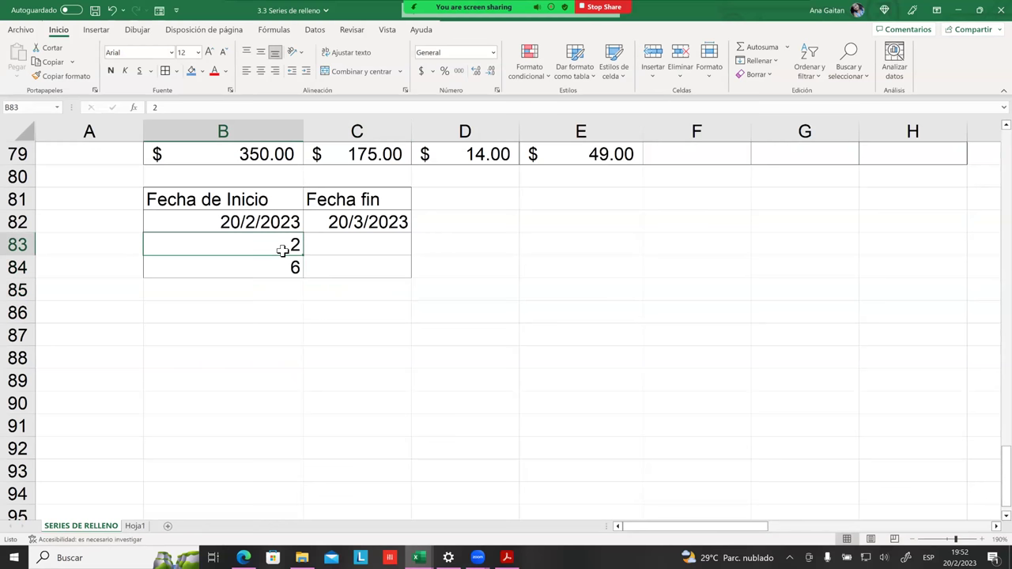
type("7")
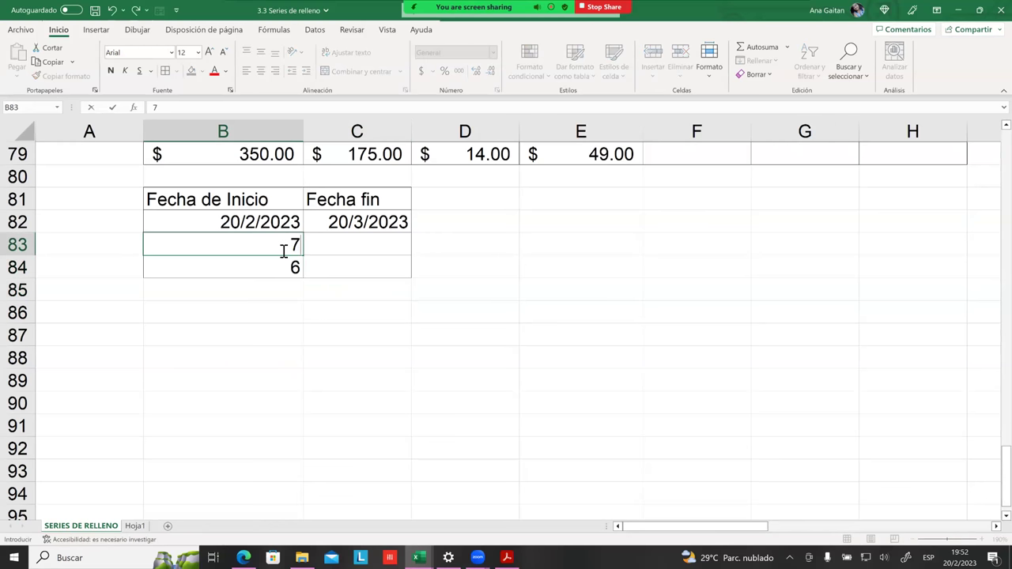
left_click(286, 265)
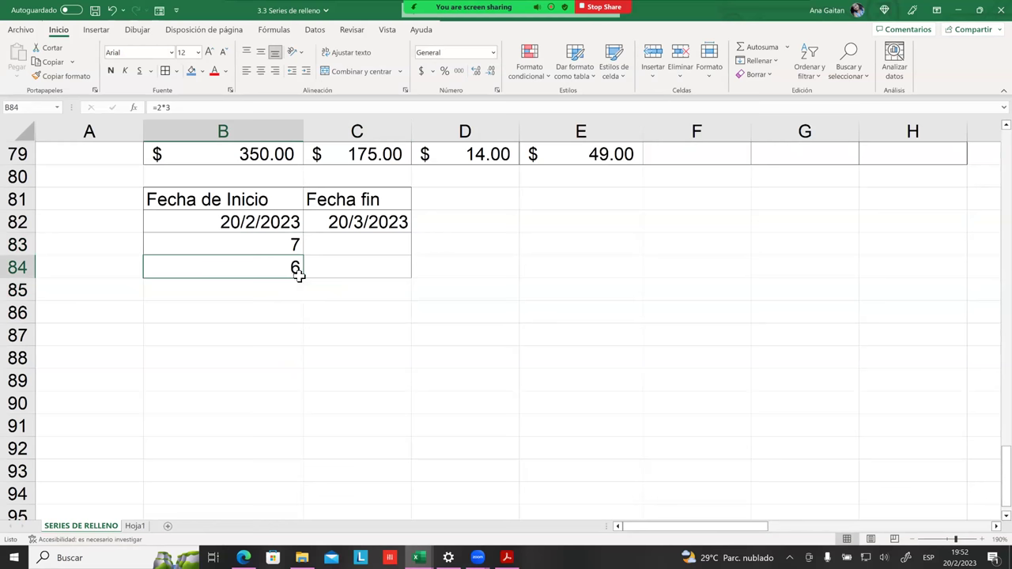
Step: Enter =B83*2 in B84 and fill B83:B84 down to row 87
double_click(298, 271)
key("Escape")
type("?")
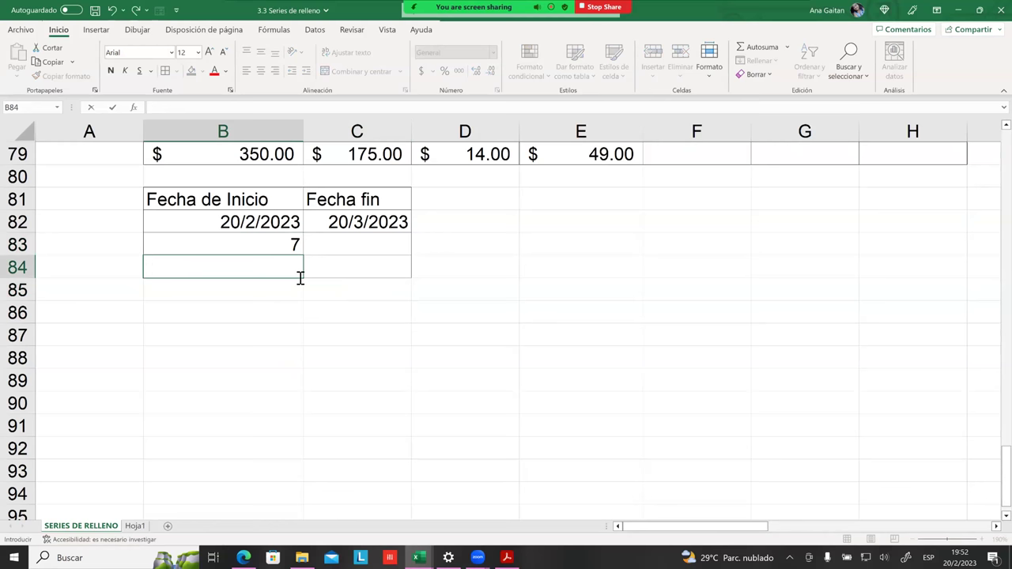
type("=")
left_click(284, 244)
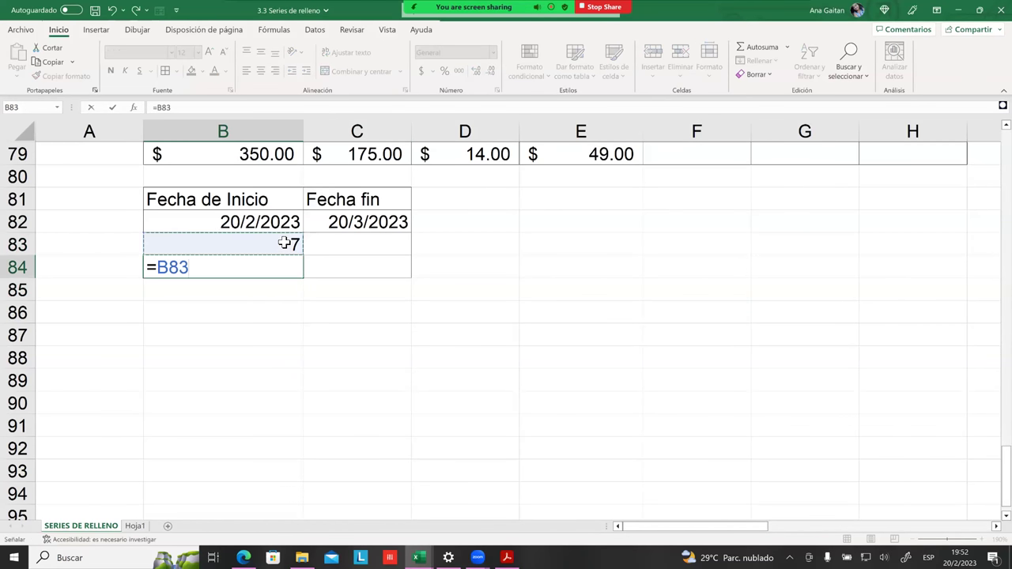
type("*2")
key("Return")
left_click(265, 250)
left_click_drag(269, 263, 306, 354)
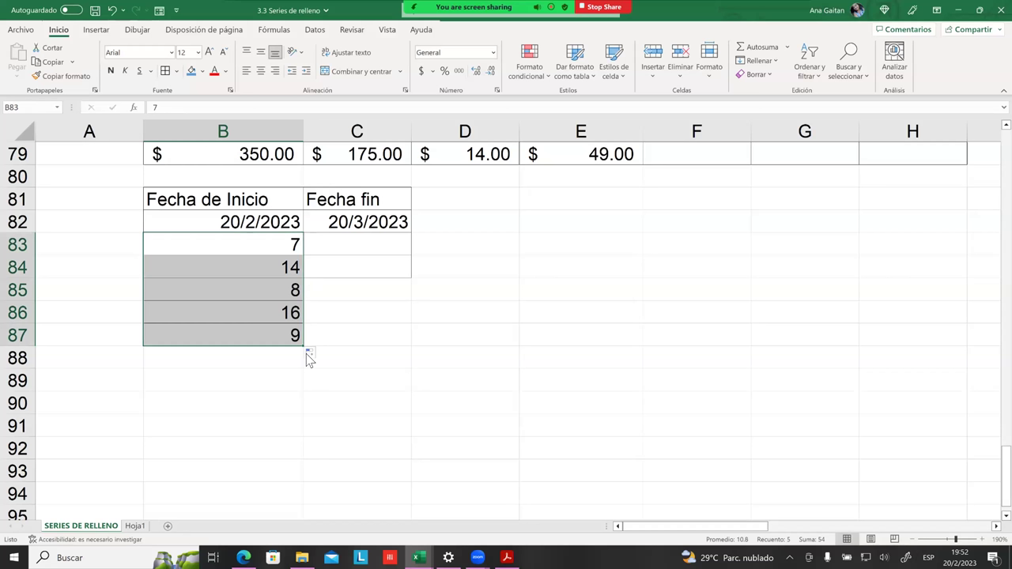
Step: Review the filled values and B84's formula =B83*2
left_click(345, 339)
left_click(287, 293)
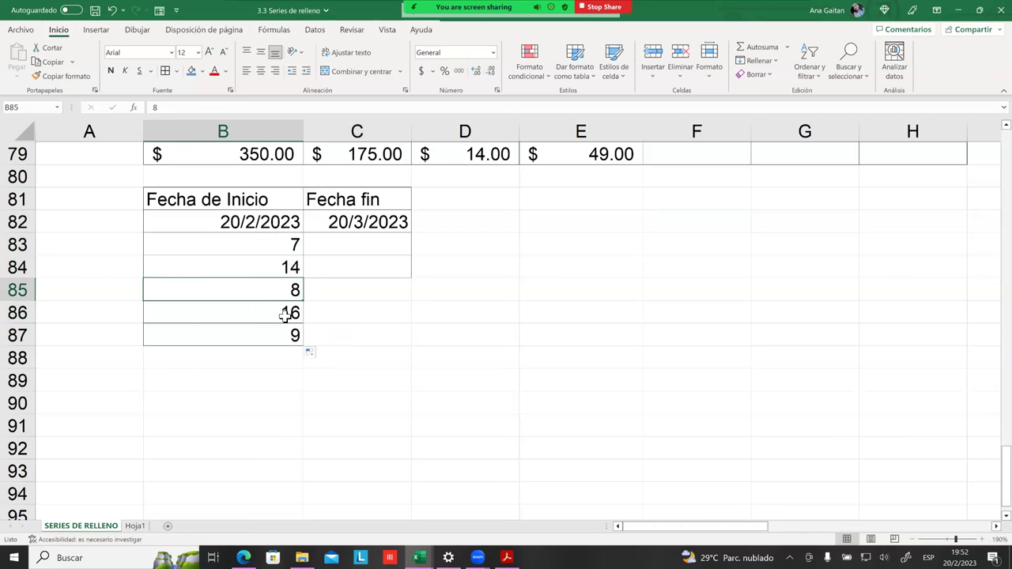
left_click(285, 314)
left_click(362, 298)
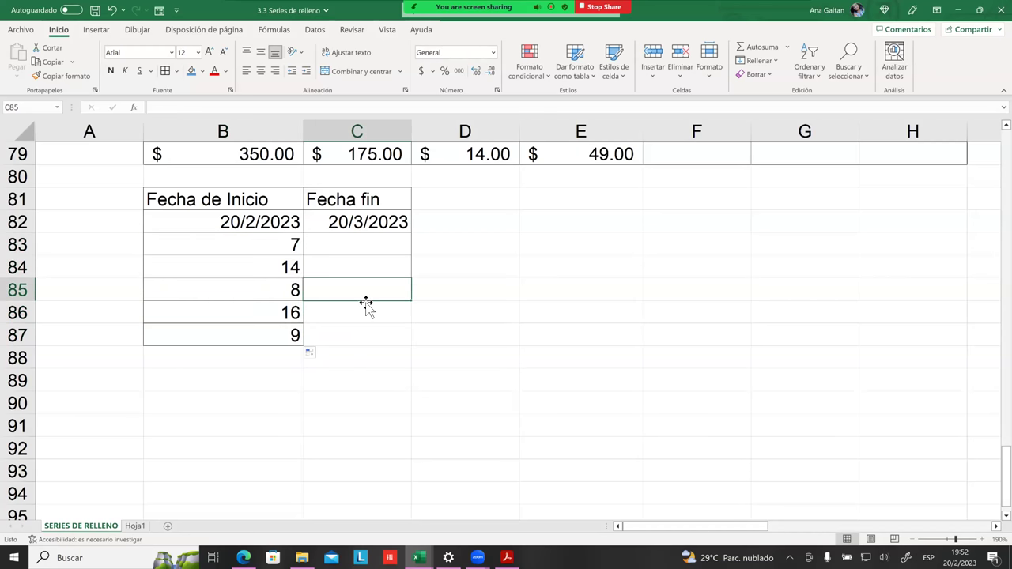
left_click(291, 268)
double_click(291, 268)
key("Return")
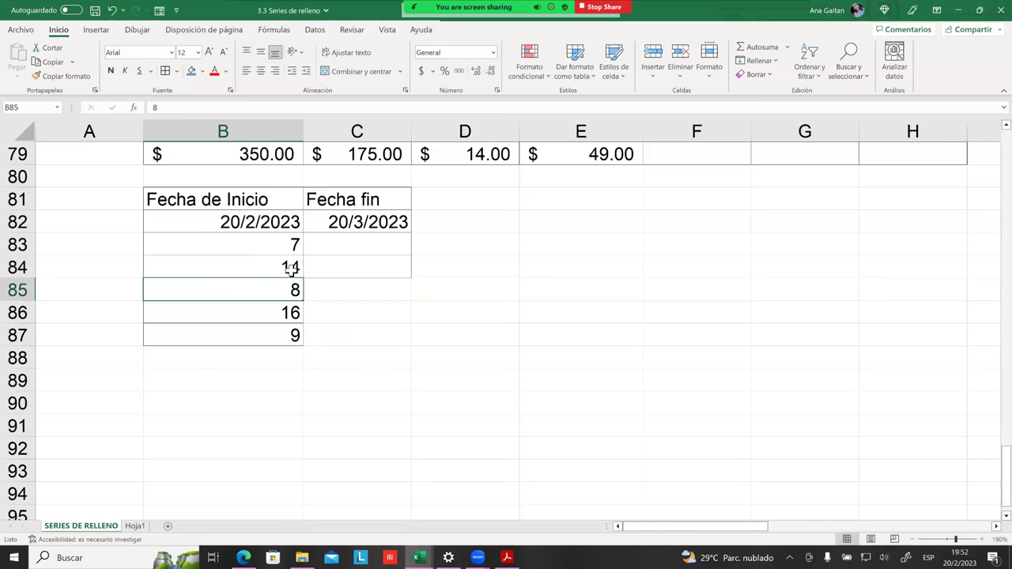
left_click(301, 268)
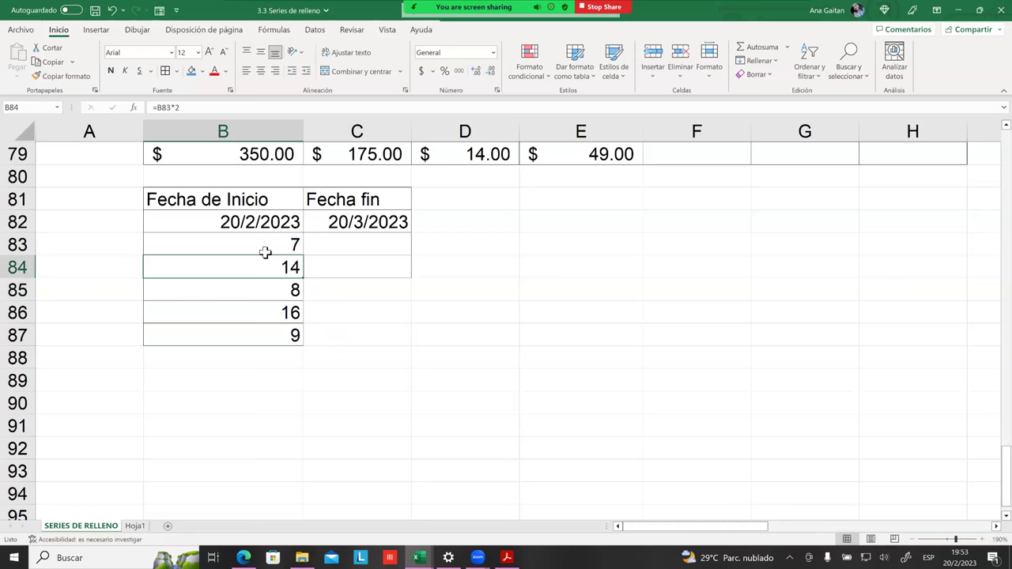
double_click(272, 269)
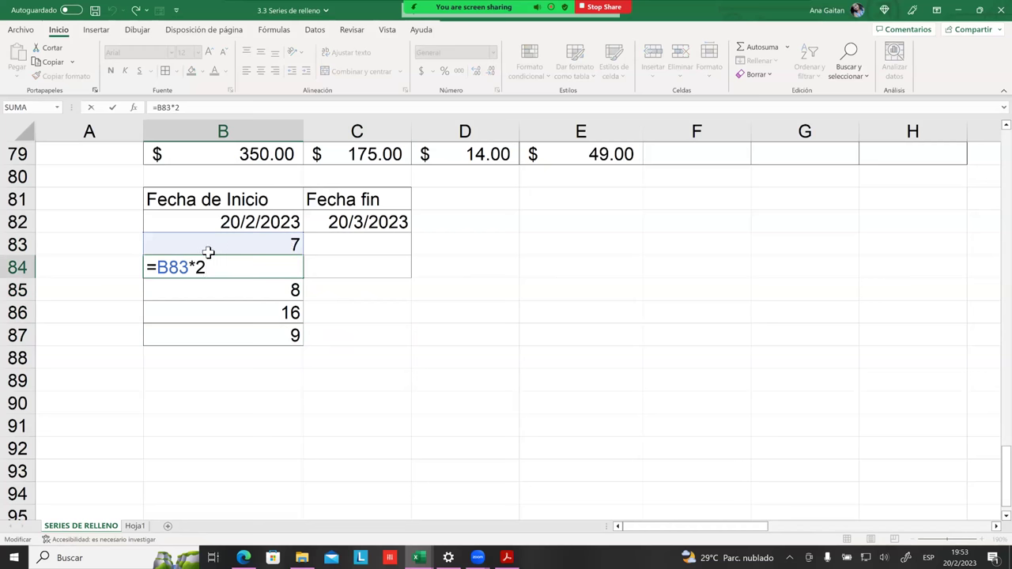
key("Return")
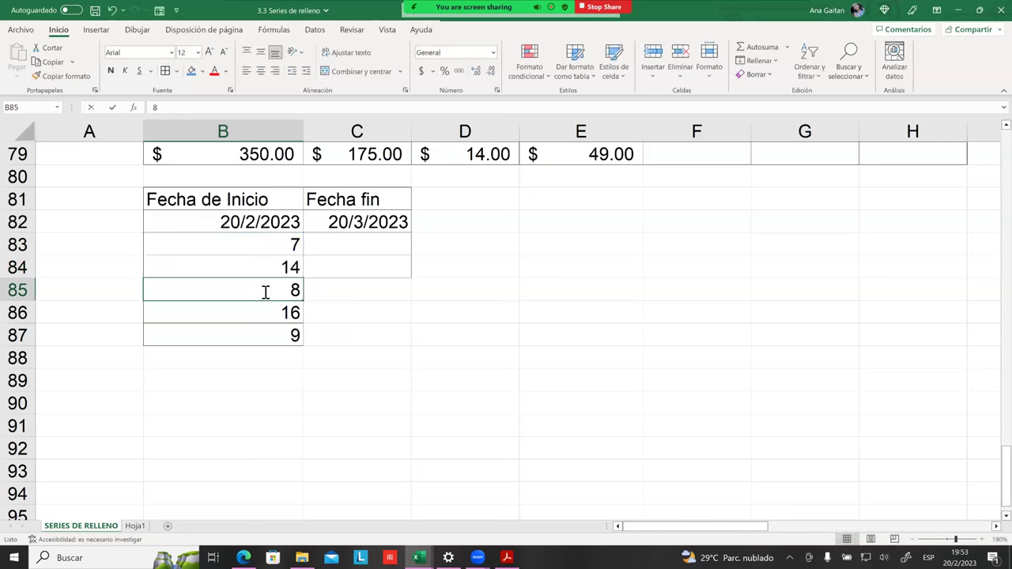
Step: Check B83, B85 and B87, then confirm B86's formula =B85*2 showing 16
left_click(294, 245)
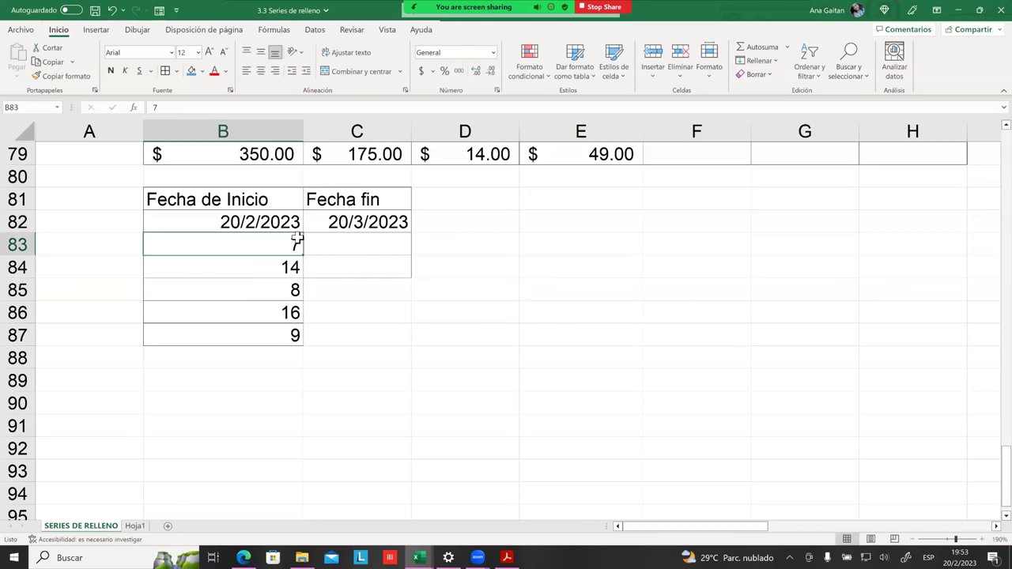
left_click(294, 291)
left_click(296, 335)
left_click(296, 248)
left_click(292, 289)
left_click(300, 332)
left_click(298, 310)
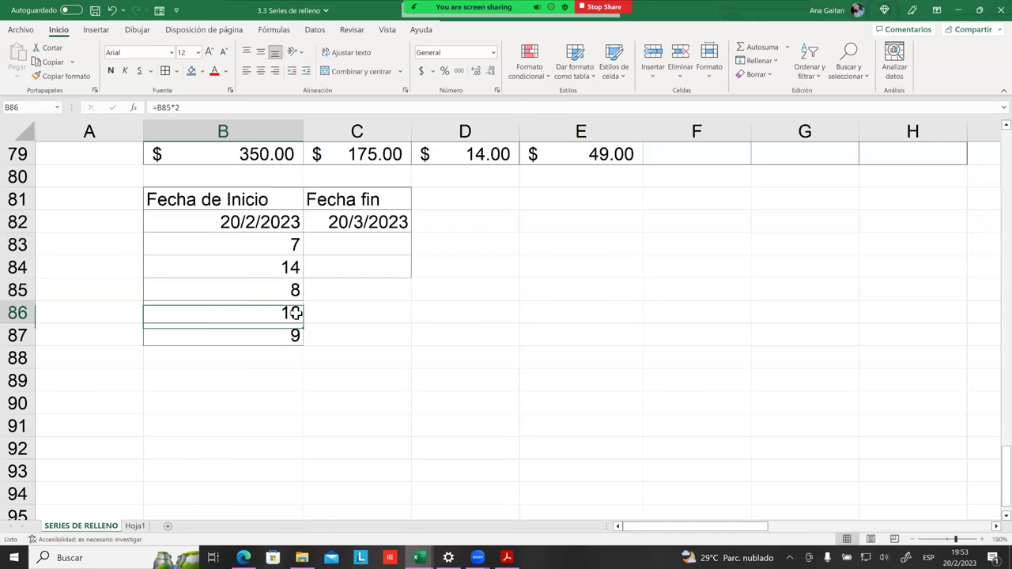
double_click(298, 314)
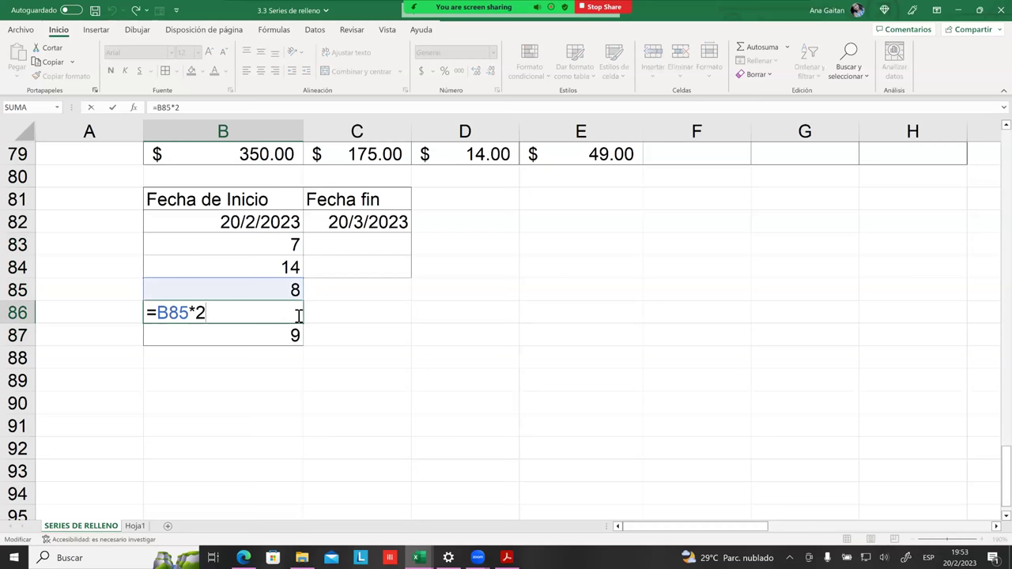
key("Return")
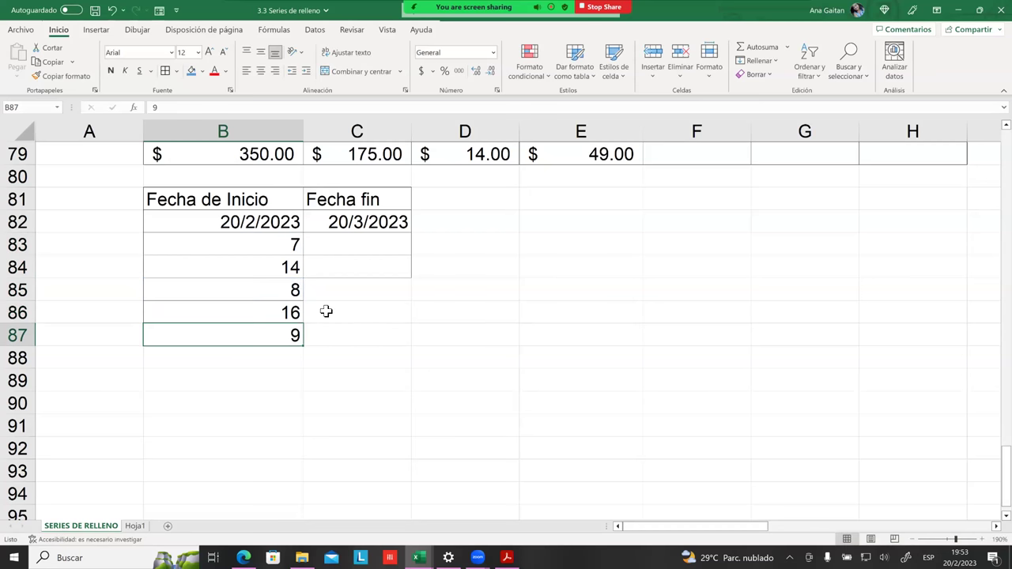
left_click(289, 312)
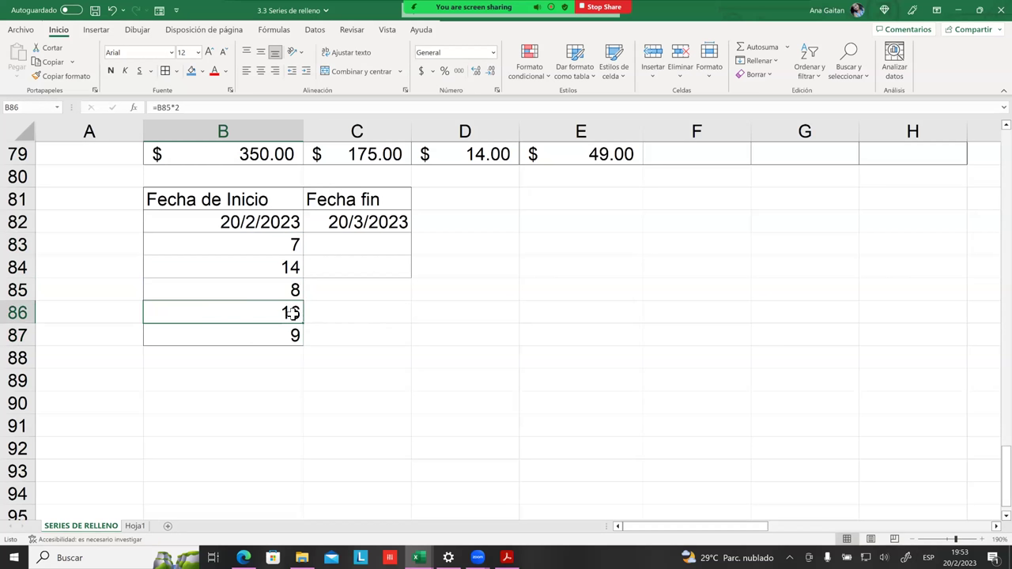
Step: Compare B85 against the value in B83 and the formula in B84
left_click(299, 291)
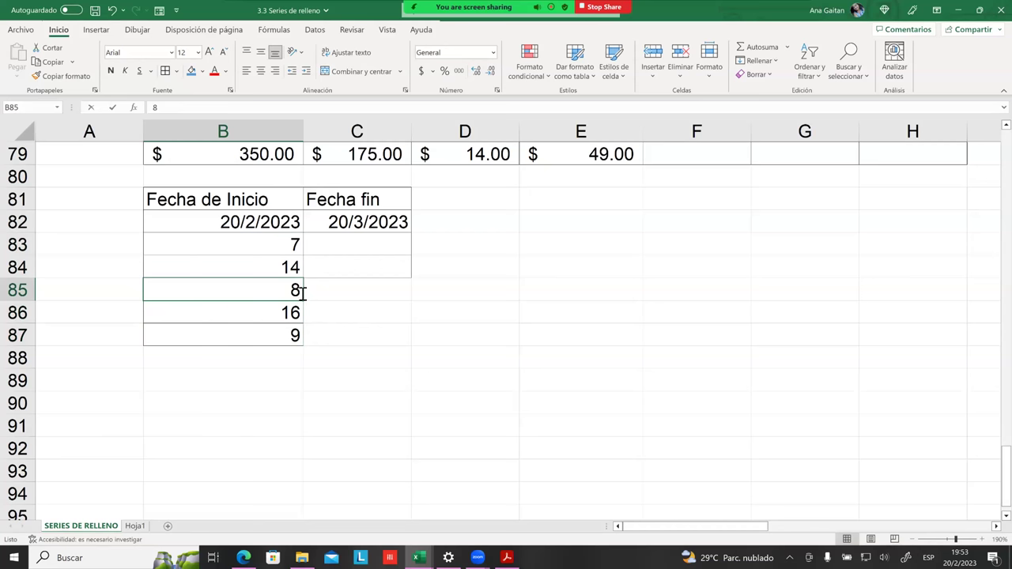
double_click(299, 291)
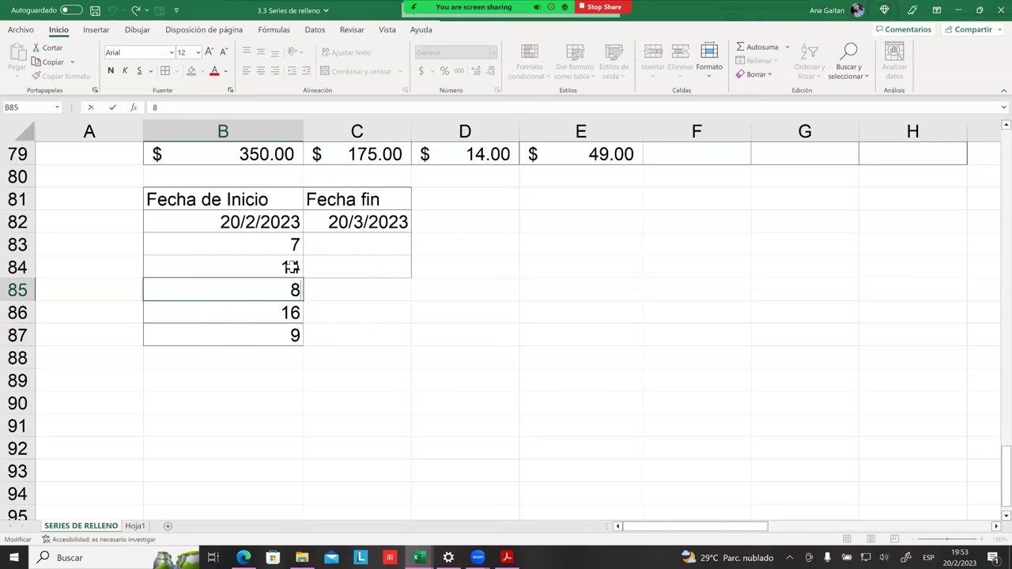
left_click(291, 247)
left_click(295, 268)
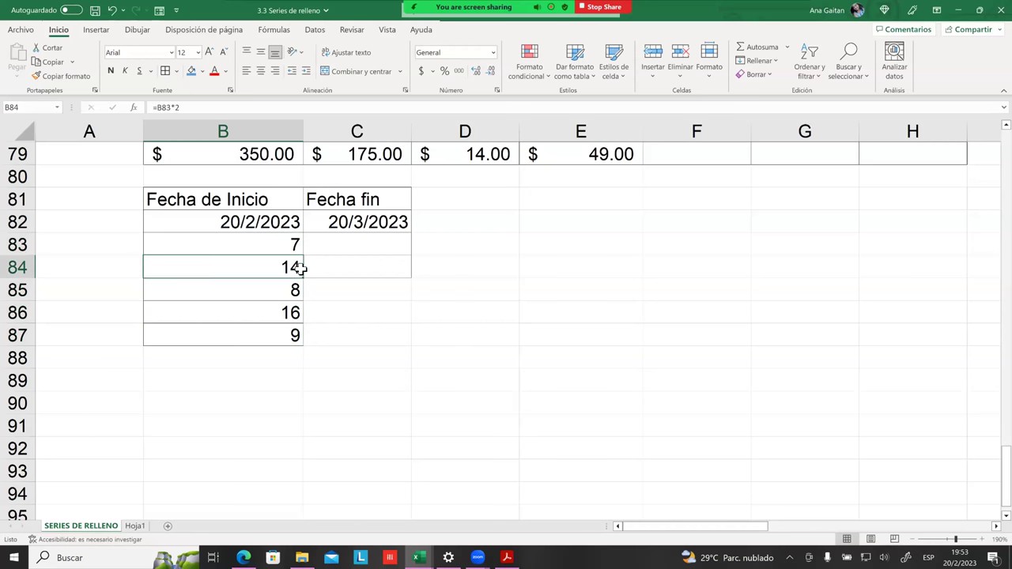
left_click(356, 290)
left_click(298, 247)
left_click(295, 267)
left_click_drag(298, 247, 306, 264)
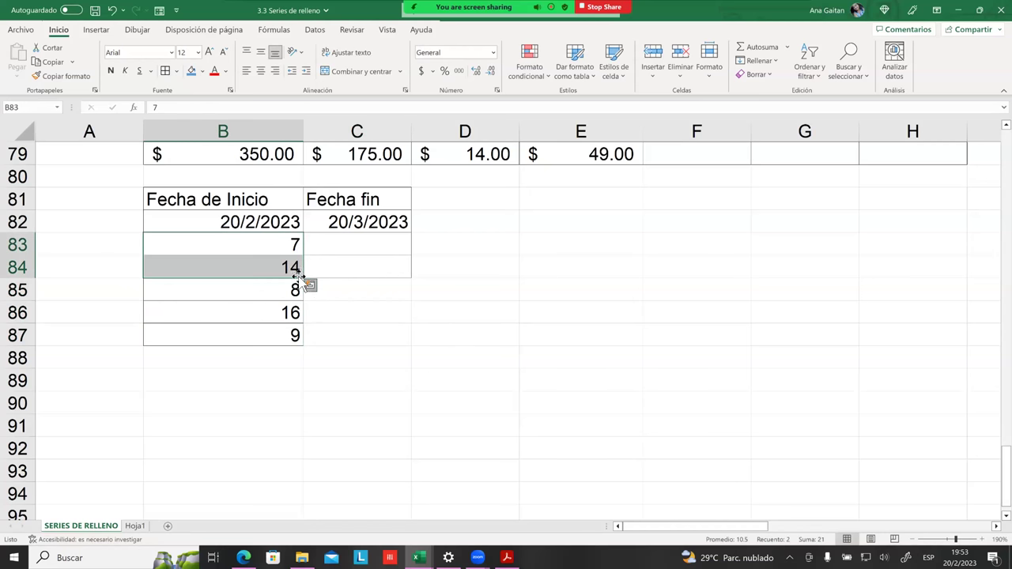
left_click(310, 285)
left_click(443, 302)
left_click(294, 244)
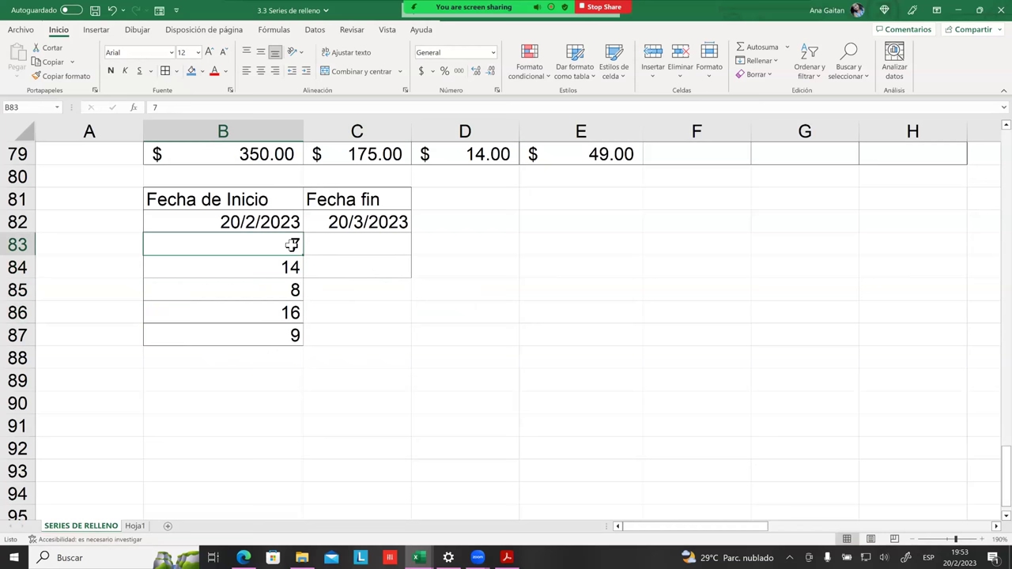
left_click(291, 267)
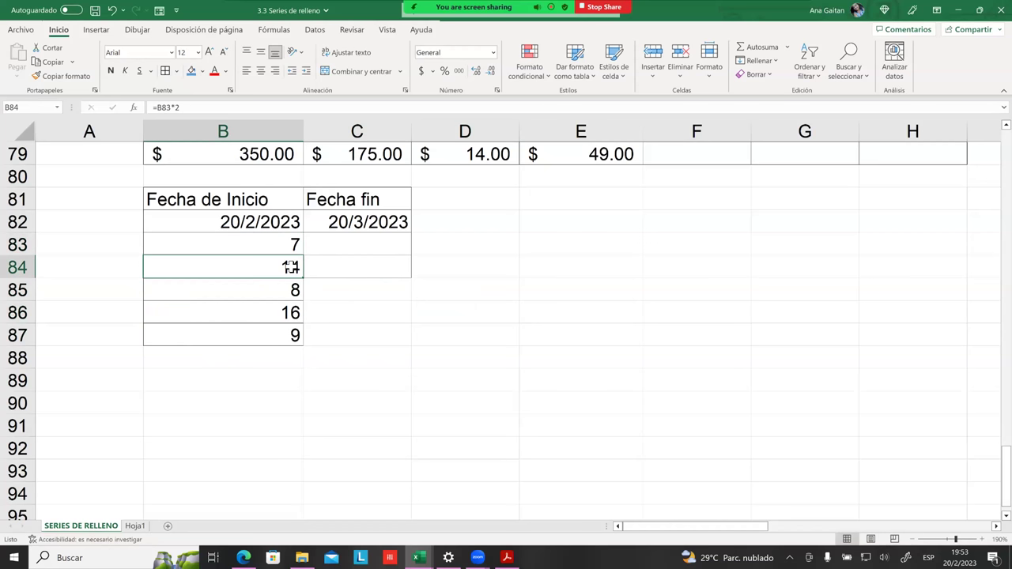
left_click(296, 288)
left_click_drag(297, 245, 297, 267)
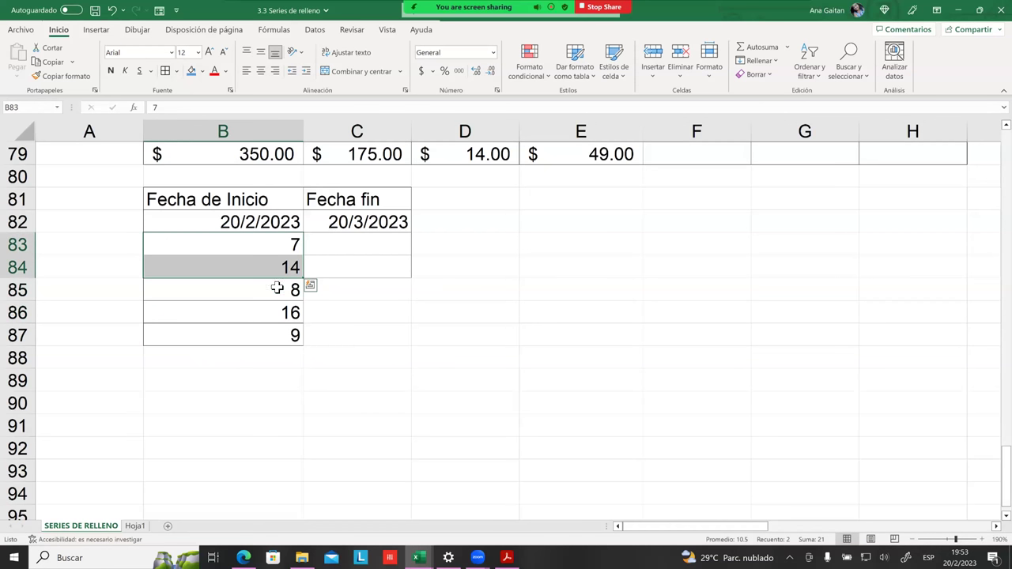
left_click(288, 290)
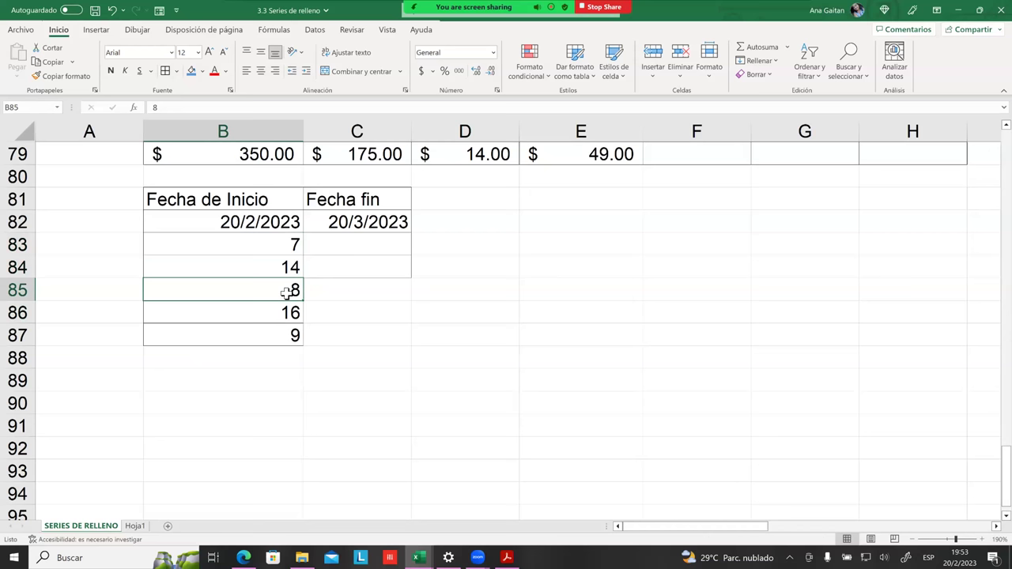
left_click(289, 247)
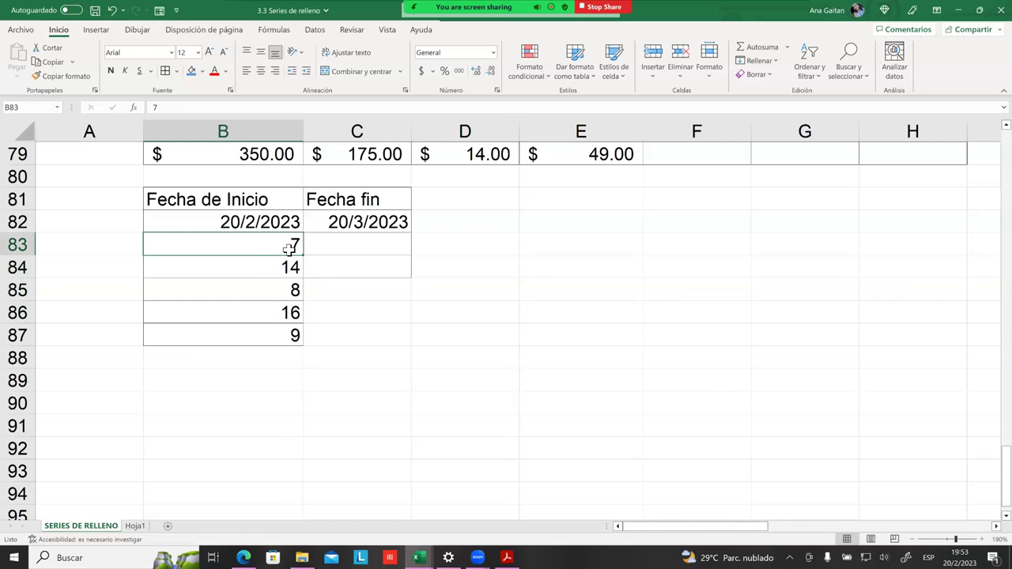
left_click(293, 290)
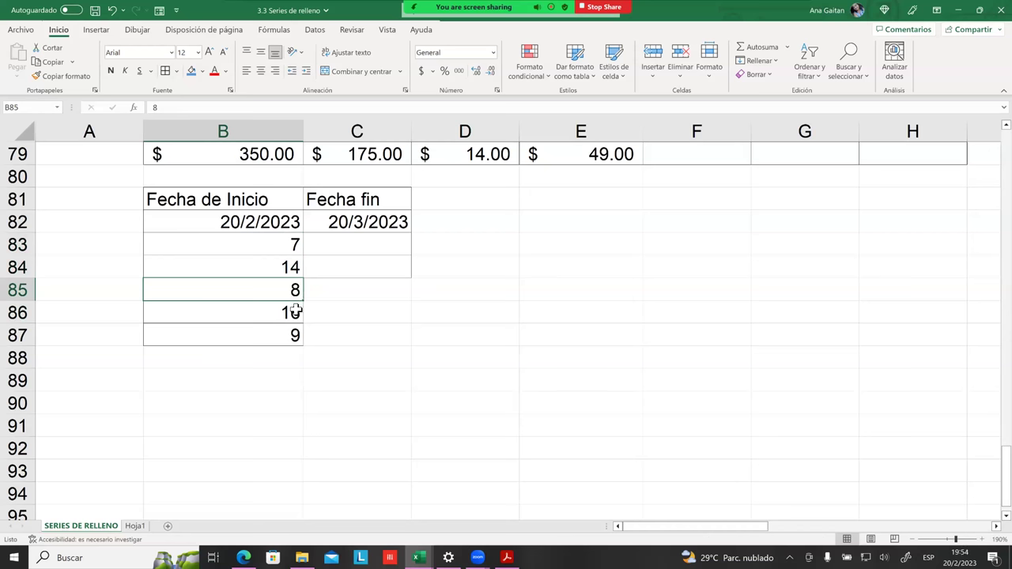
left_click(297, 312)
type("=B85*2")
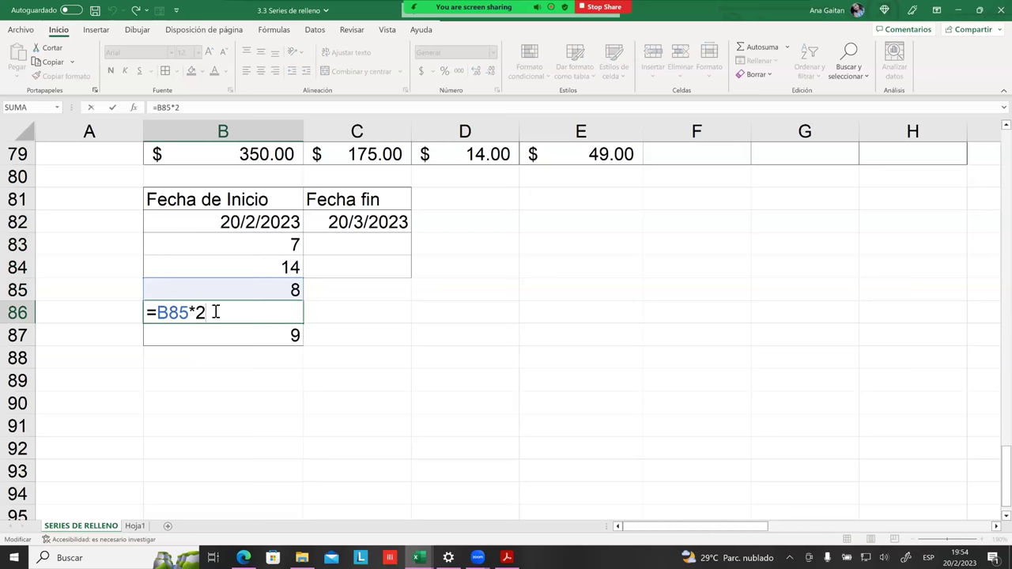
key("Return")
left_click(250, 273)
double_click(235, 264)
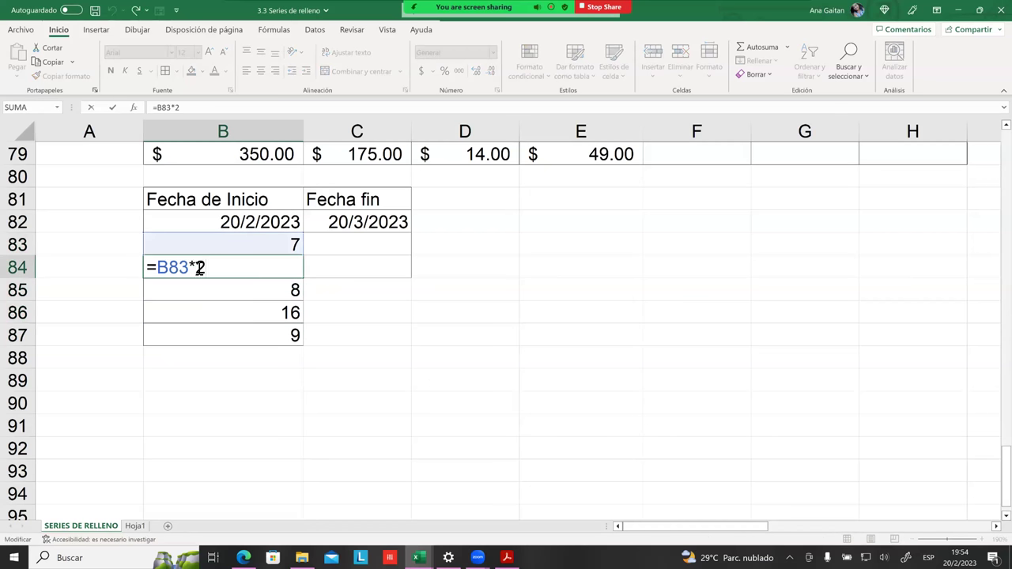
key("Return")
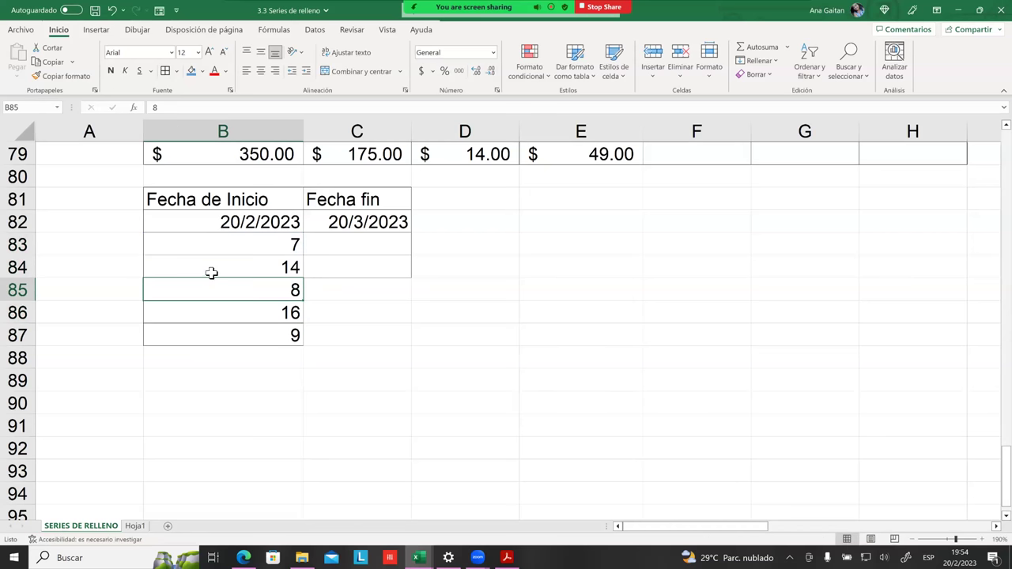
left_click(340, 333)
Step: Move past the last value 9 in B87 and select empty cell B89
left_click(319, 314)
left_click(292, 335)
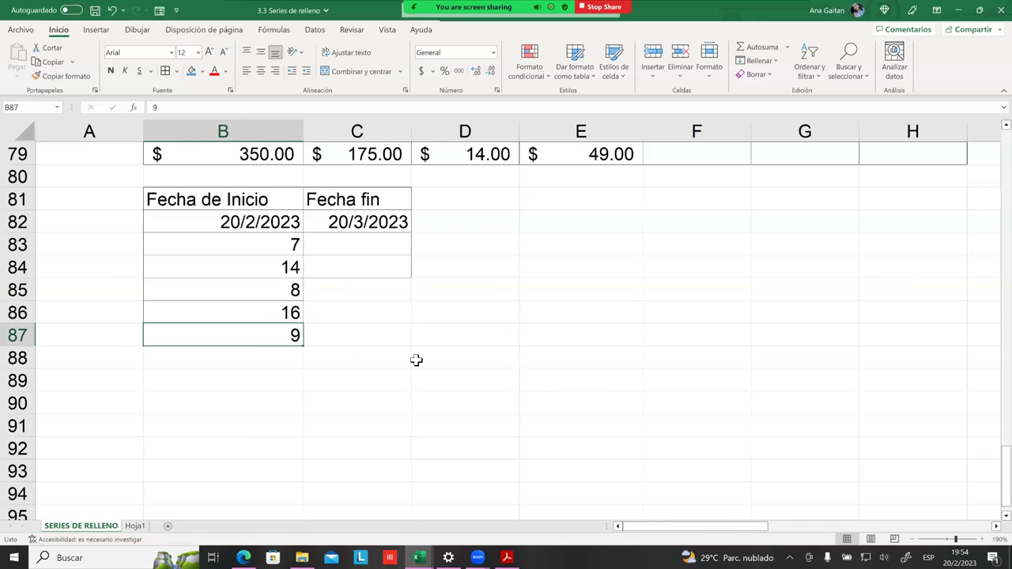
scroll(417, 359, "down", 2)
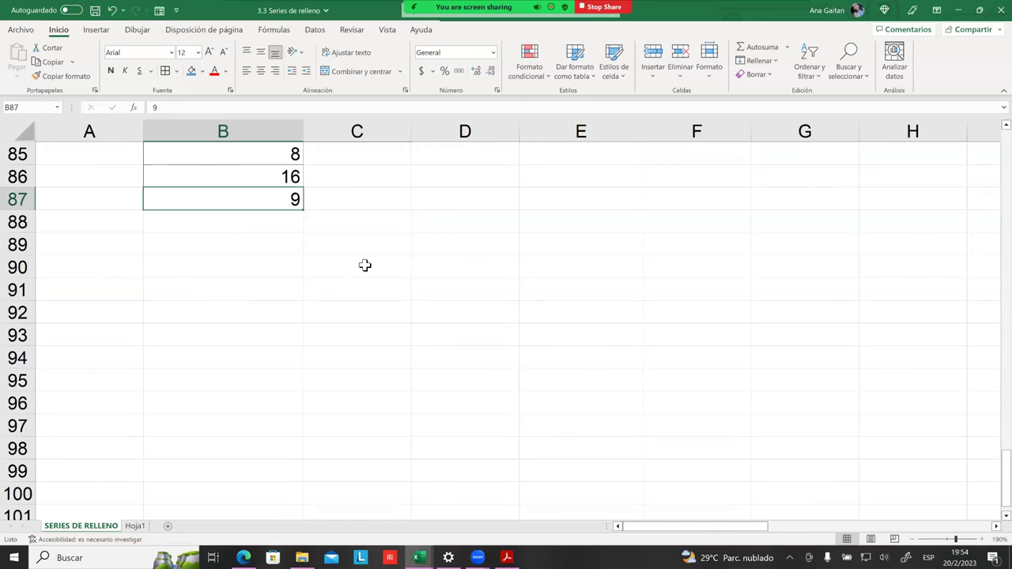
scroll(305, 273, "down", 1)
scroll(267, 240, "up", 1)
left_click(242, 255)
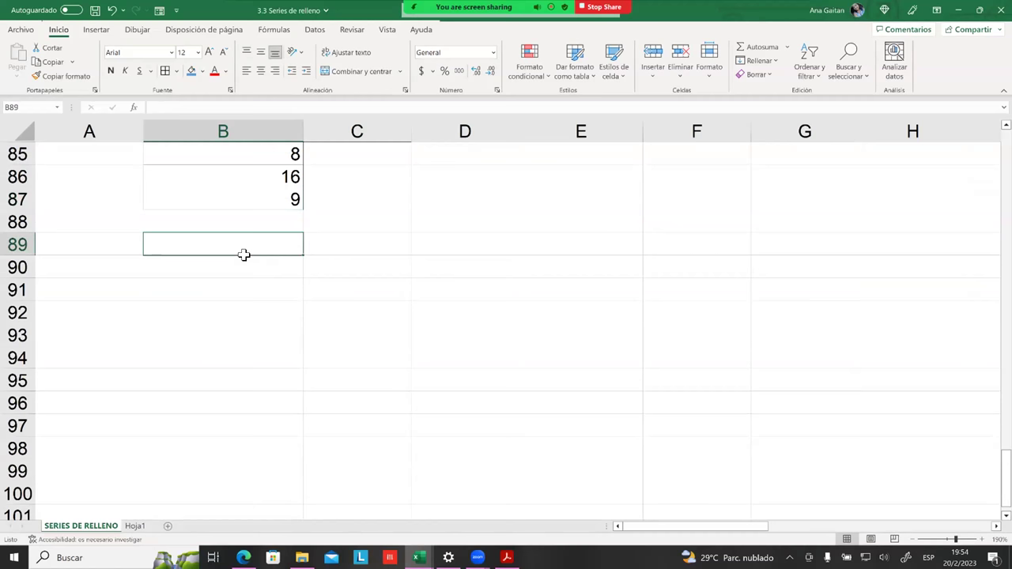
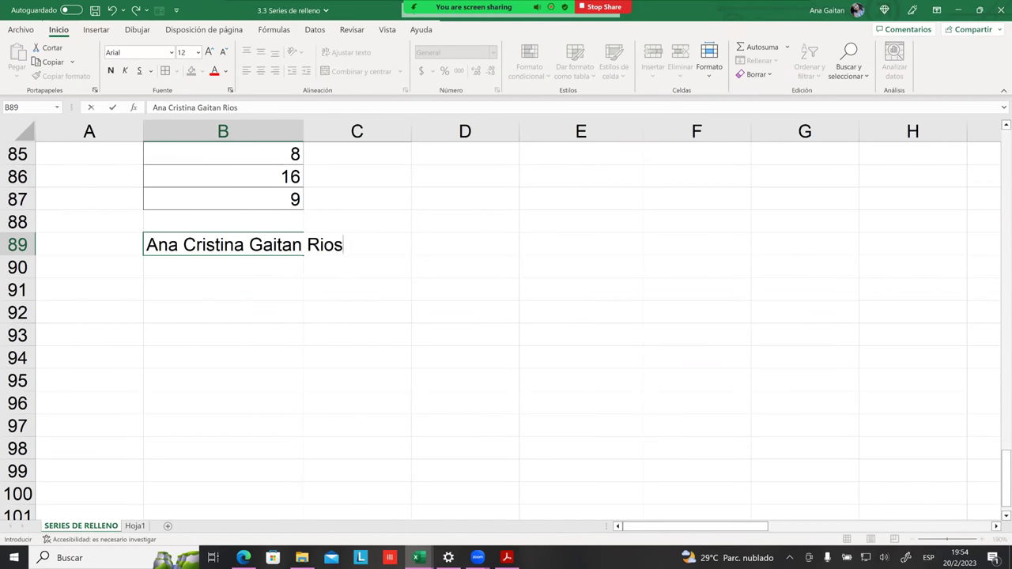
Step: Enter the first person's full name in B89 and widen column B to fit it
left_click(357, 290)
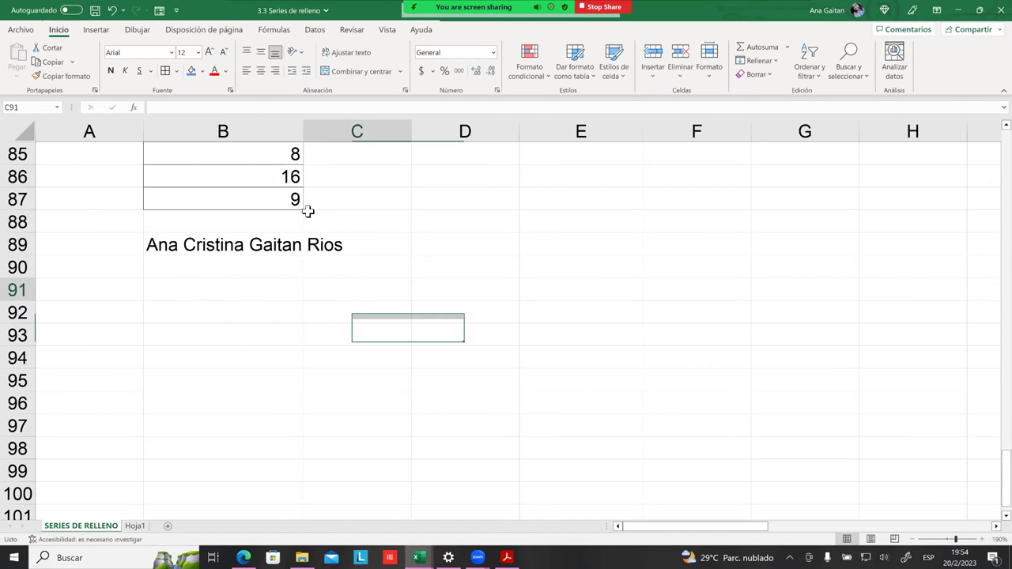
left_click_drag(304, 131, 415, 131)
Step: Type the second person's full name in B90, fixing the typos
left_click(192, 273)
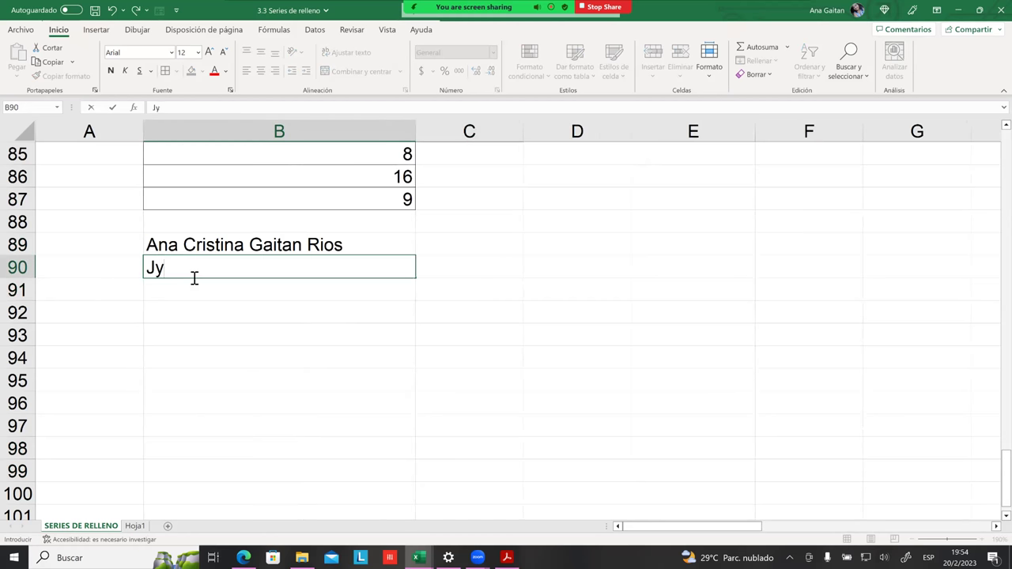
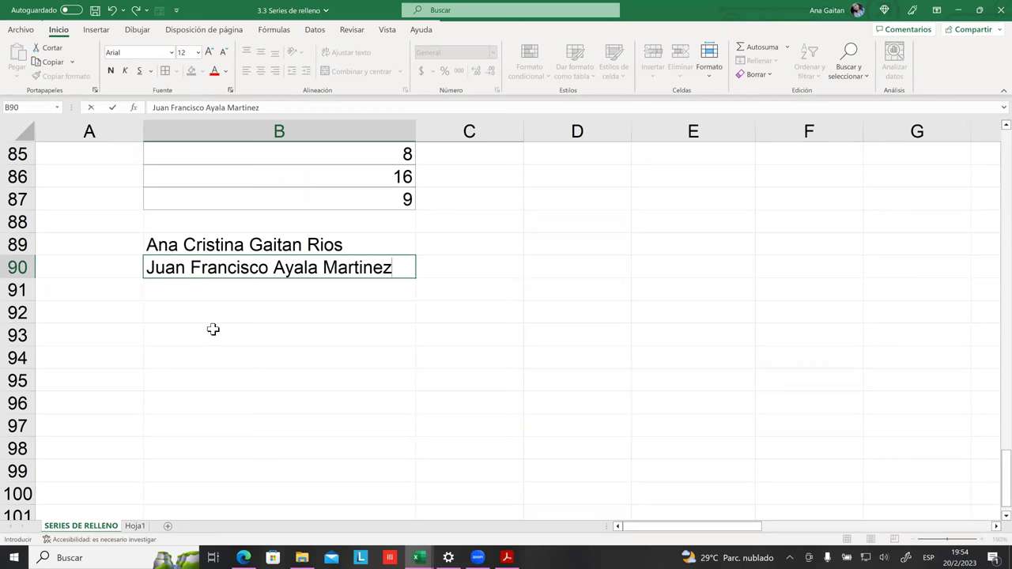
key("Return")
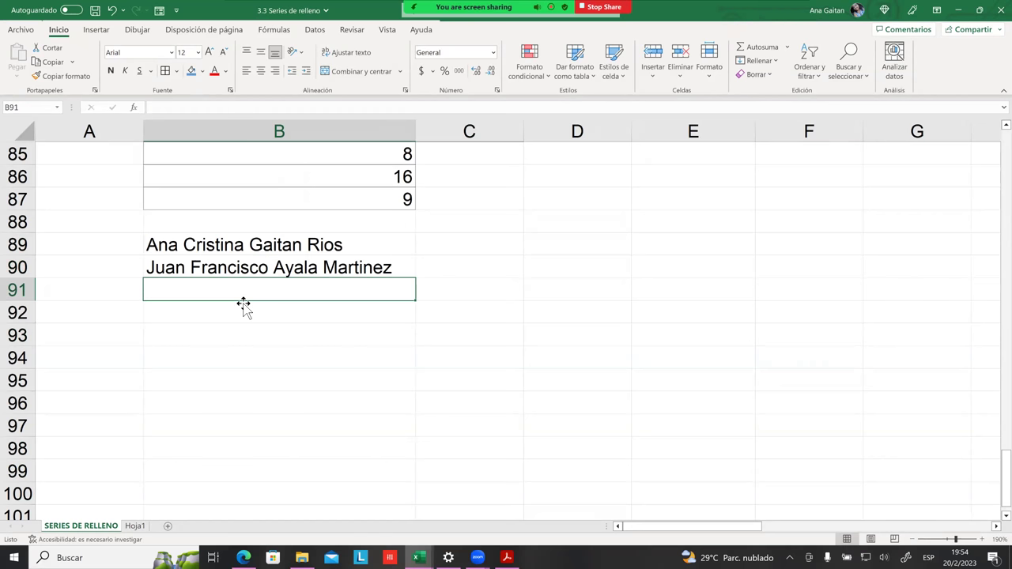
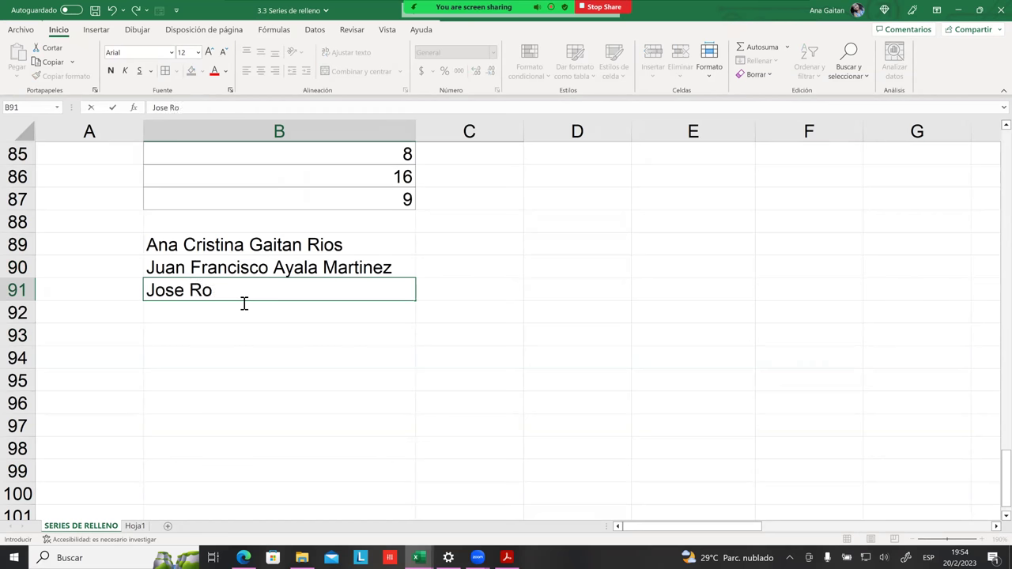
Step: Enter the third full name in B91 and type the fourth in B92
key("Return")
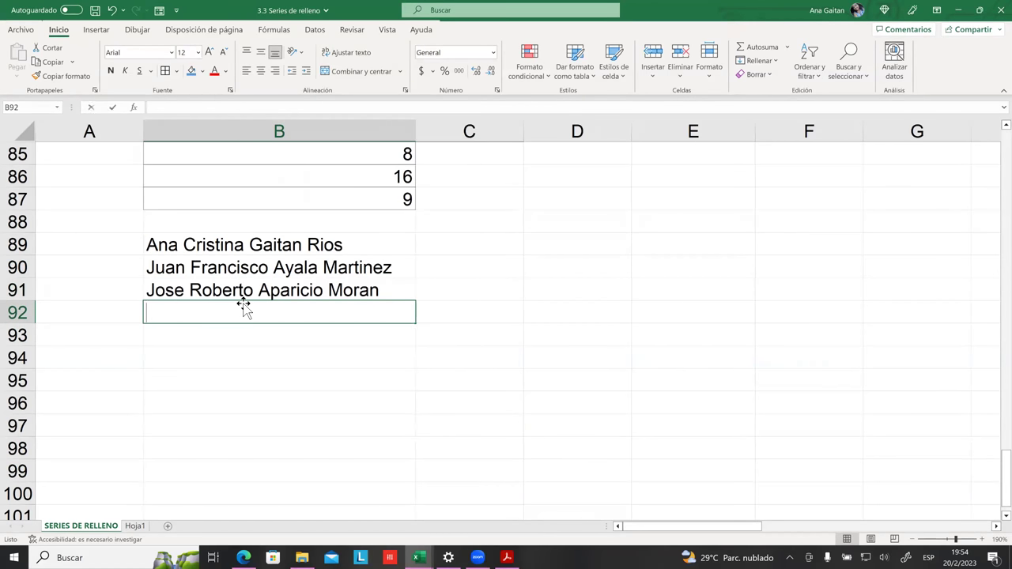
type("Ga")
key("BackSpace")
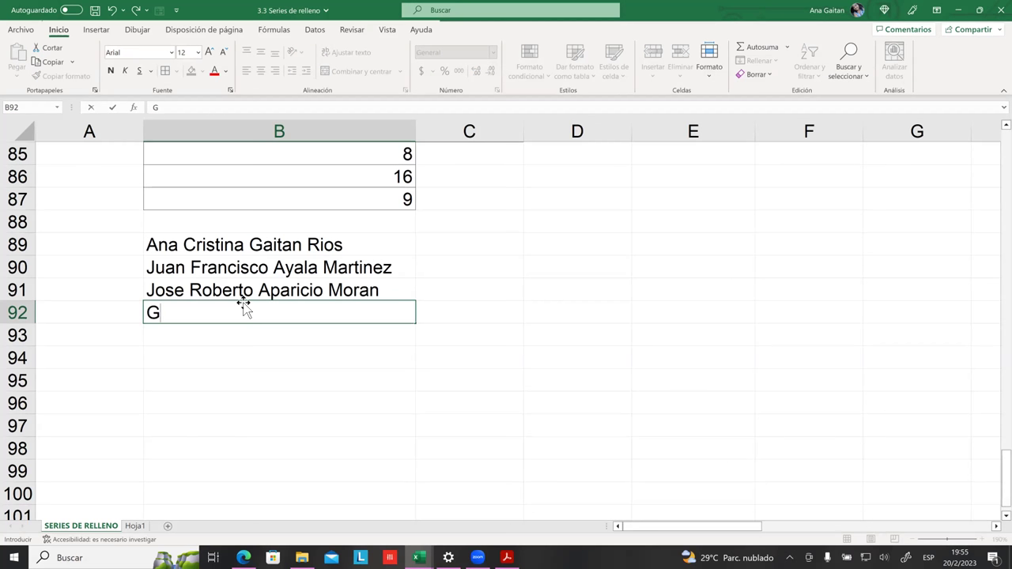
key("BackSpace")
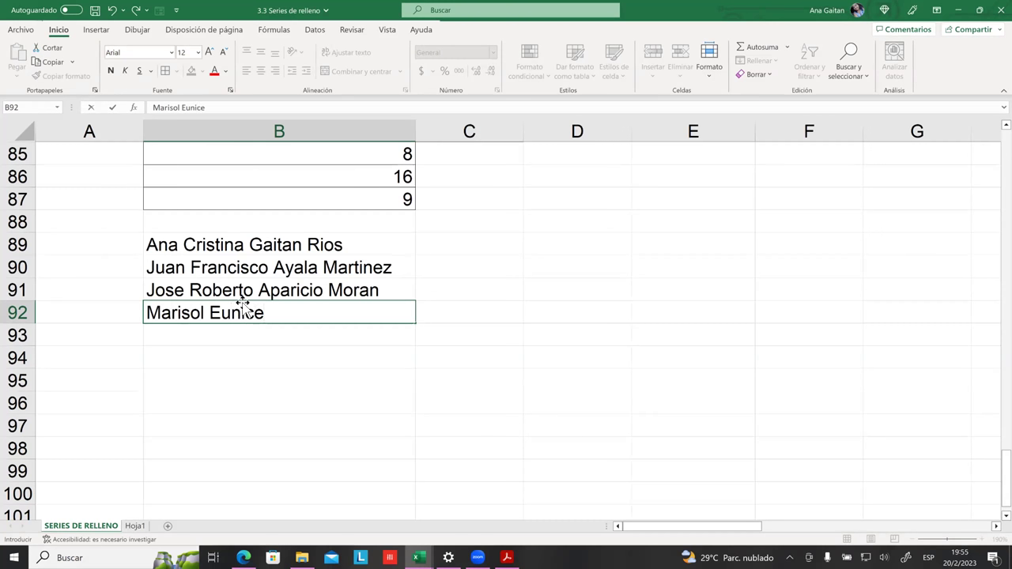
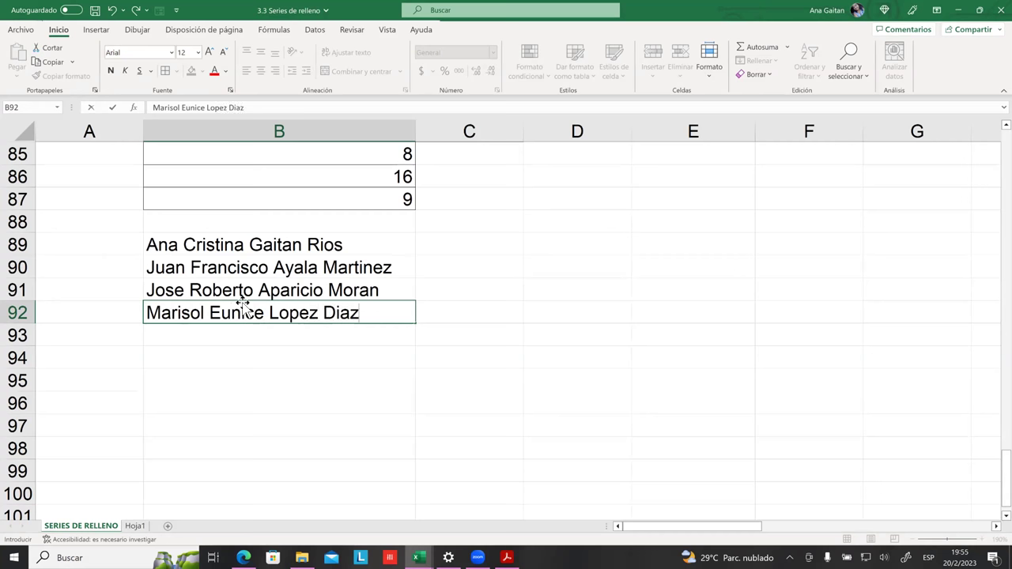
Step: Finish entering the fourth full name in B92
left_click(443, 290)
left_click(413, 244)
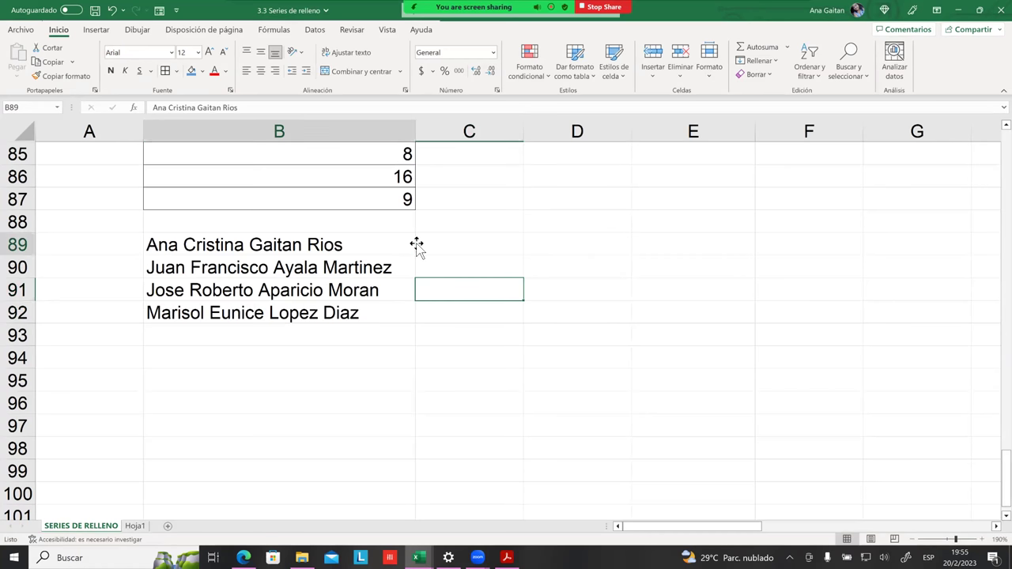
left_click(391, 264)
left_click(409, 323)
left_click(464, 334)
Step: Apply All Borders to the four name cells B89:B92
left_click_drag(294, 244, 272, 312)
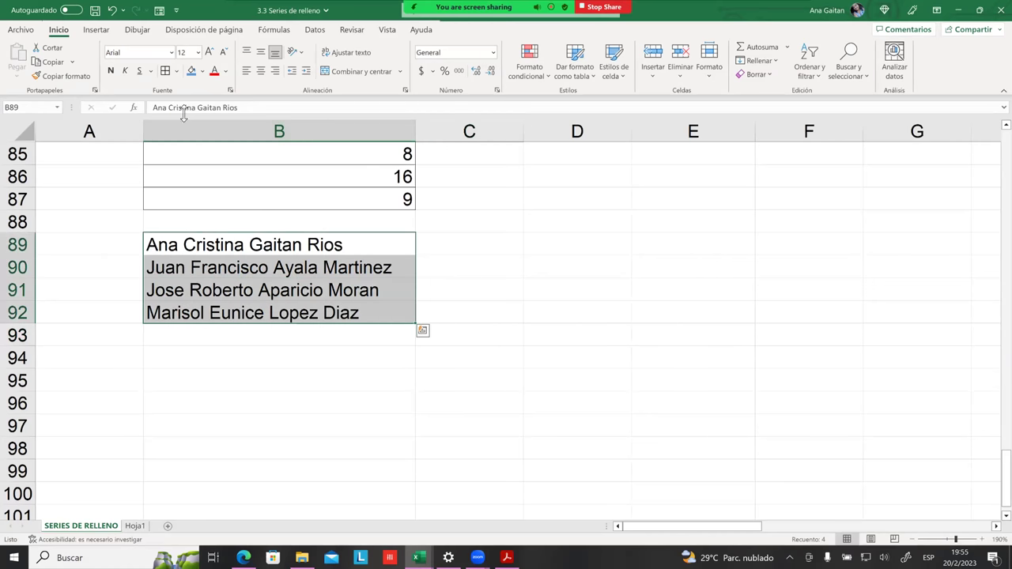
left_click(305, 269)
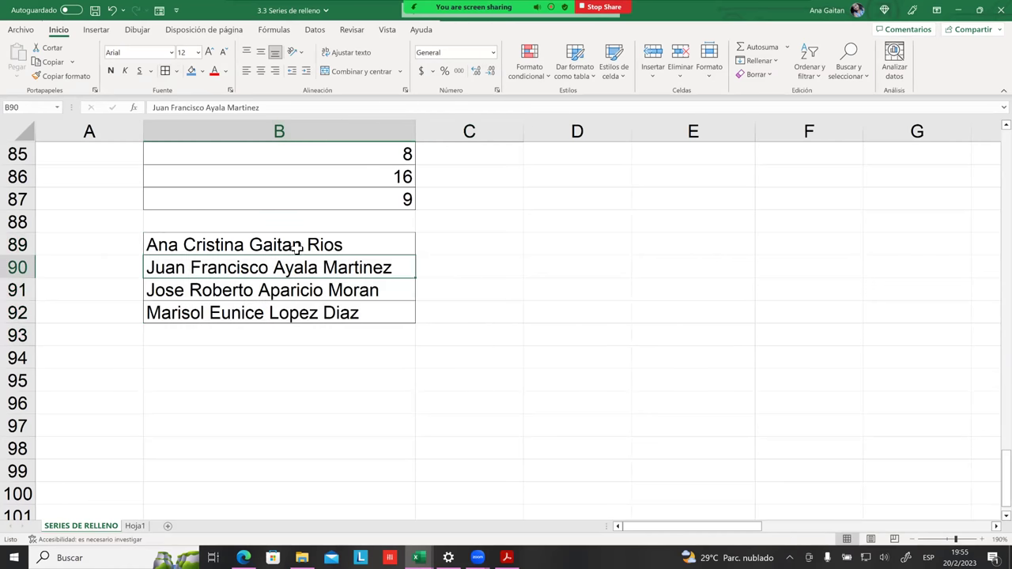
left_click(536, 296)
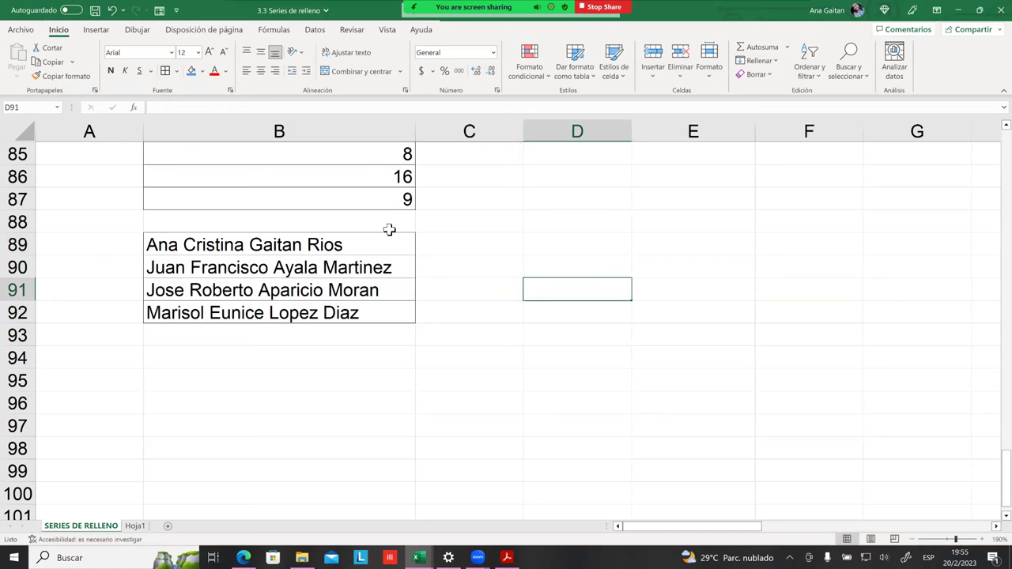
left_click_drag(338, 243, 328, 313)
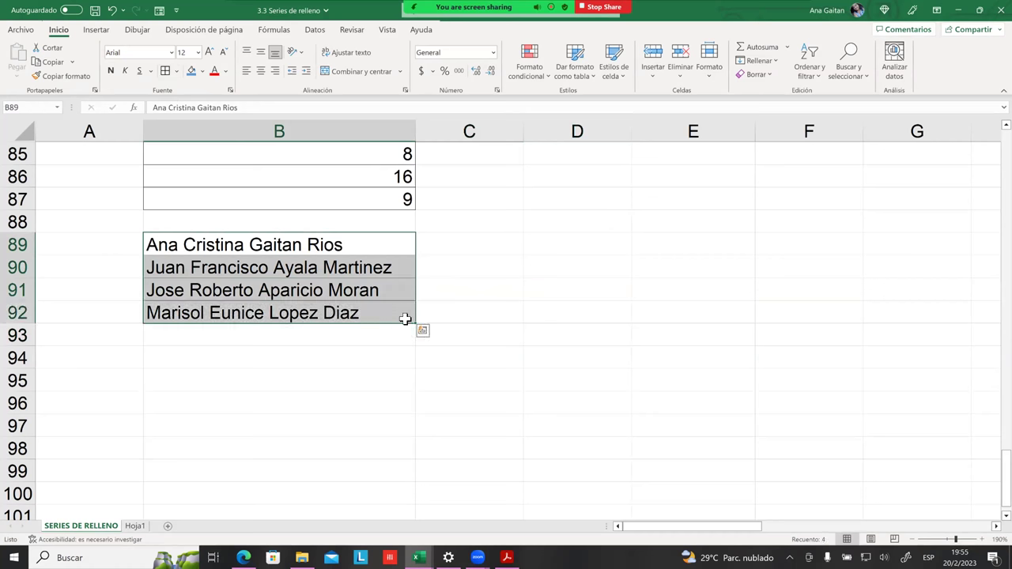
left_click(448, 248)
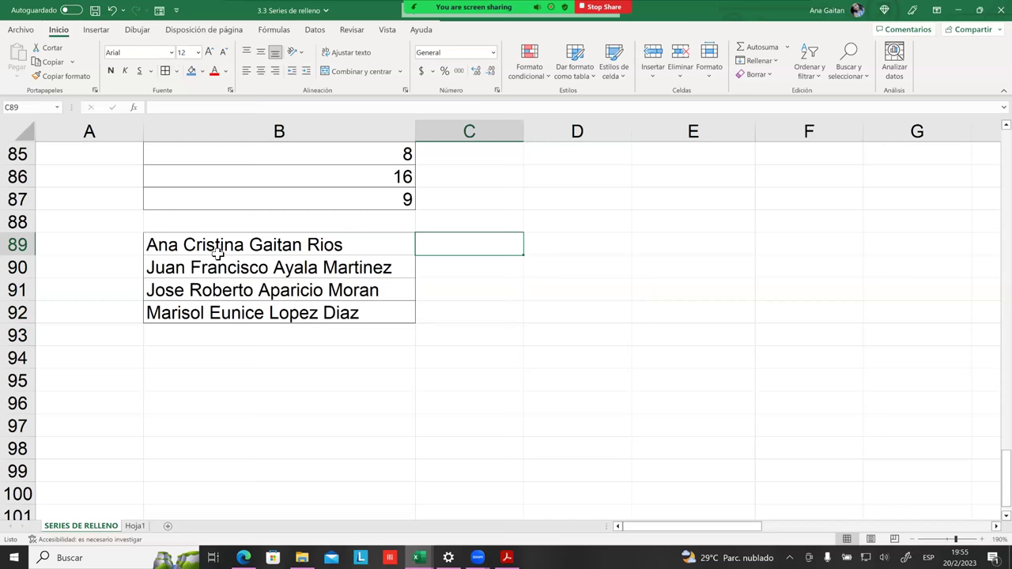
Step: Enter the first person's first names in C89 and surnames in D89
type("Aa")
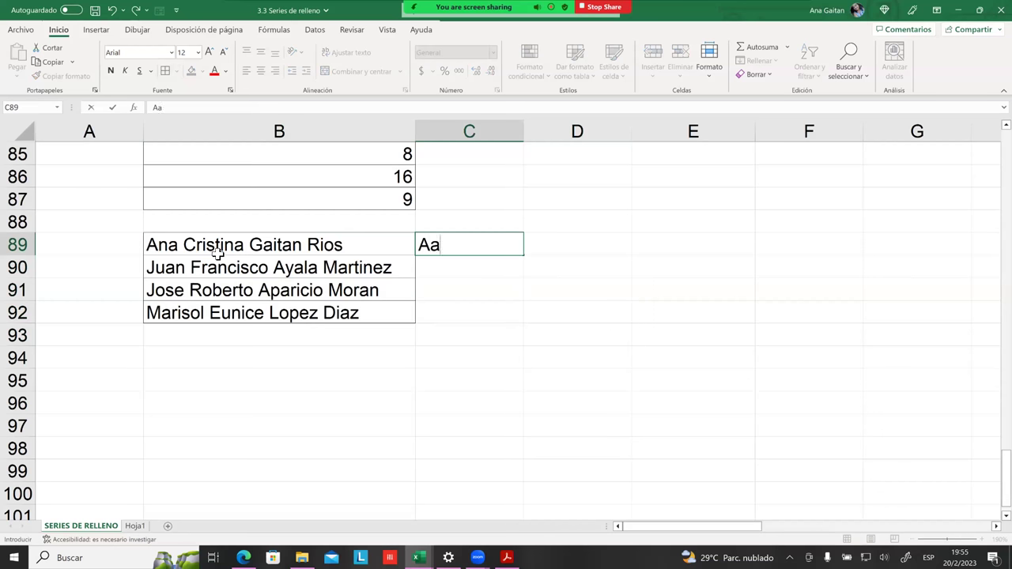
key("BackSpace")
type("na Cristi")
type("a")
key("BackSpace")
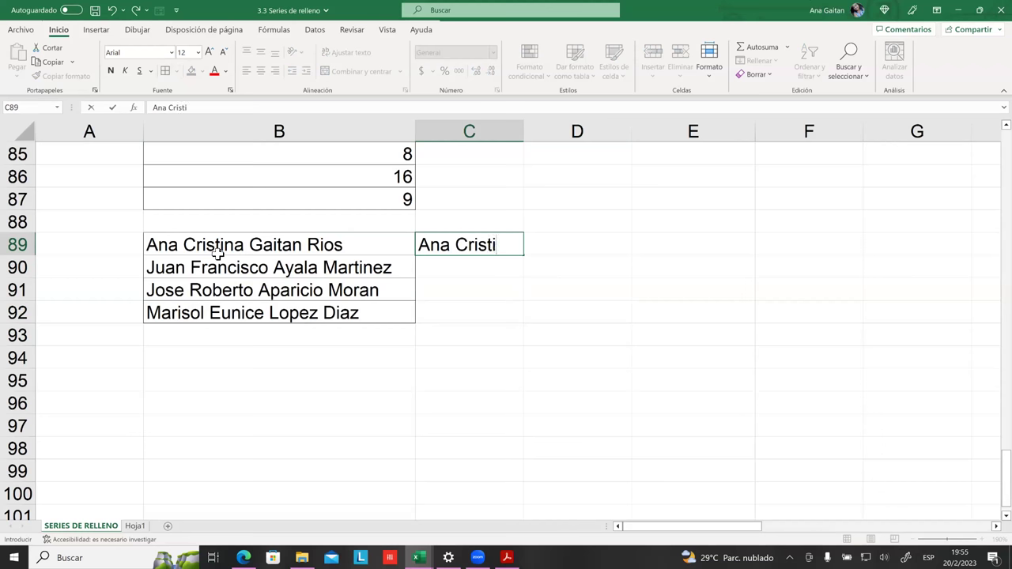
type("na")
key("Tab")
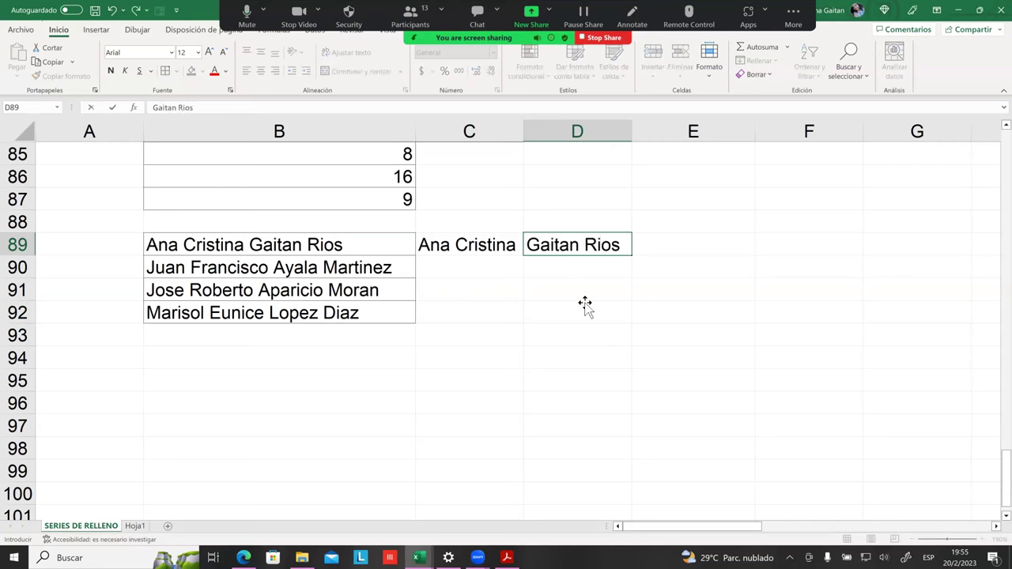
key("Return")
Step: Enter the second person's first names in C90 and surnames in D90, then widen columns C and D
left_click(471, 275)
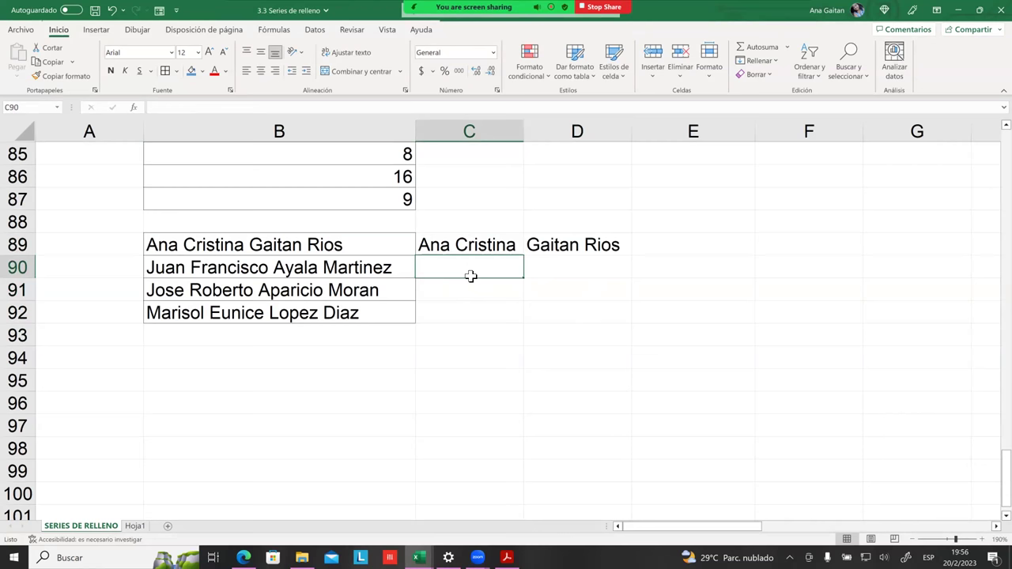
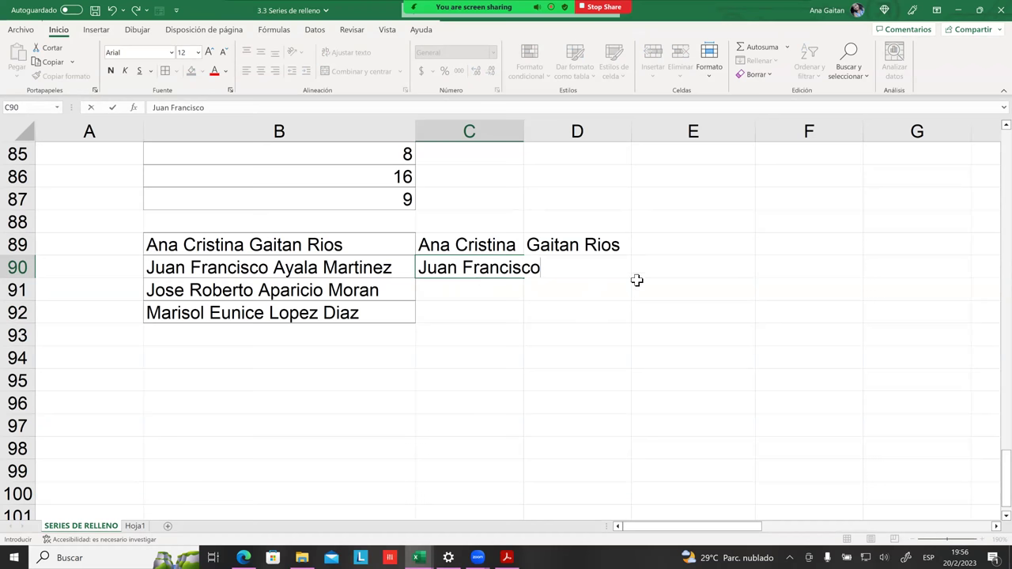
left_click(571, 267)
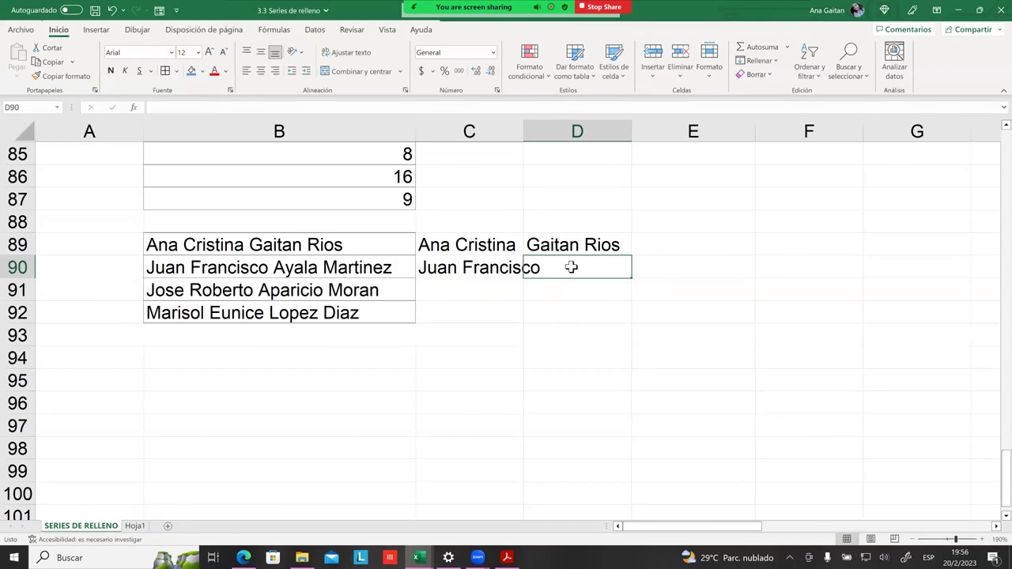
left_click_drag(605, 366, 604, 381)
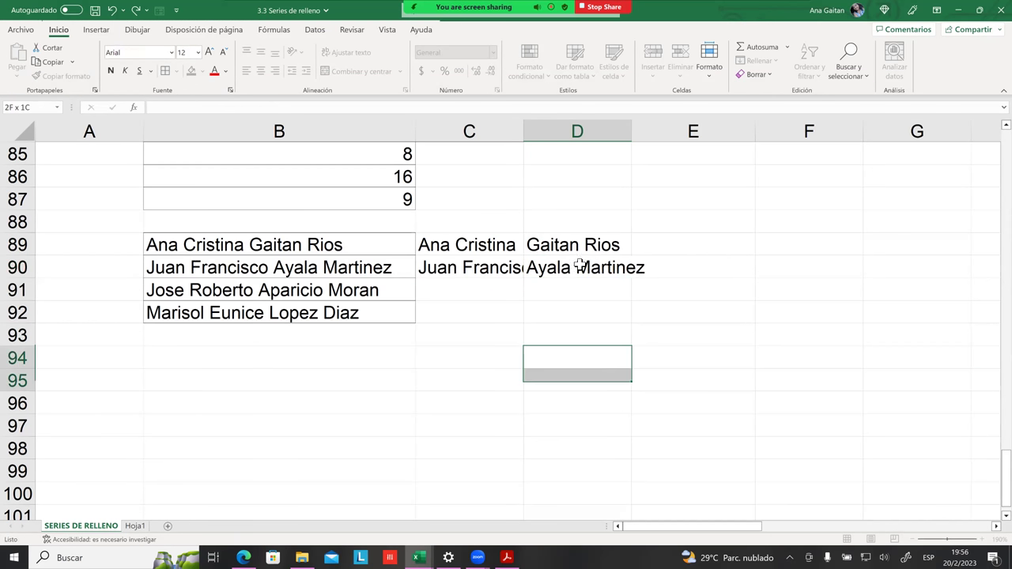
left_click_drag(524, 133, 593, 133)
left_click_drag(700, 133, 759, 133)
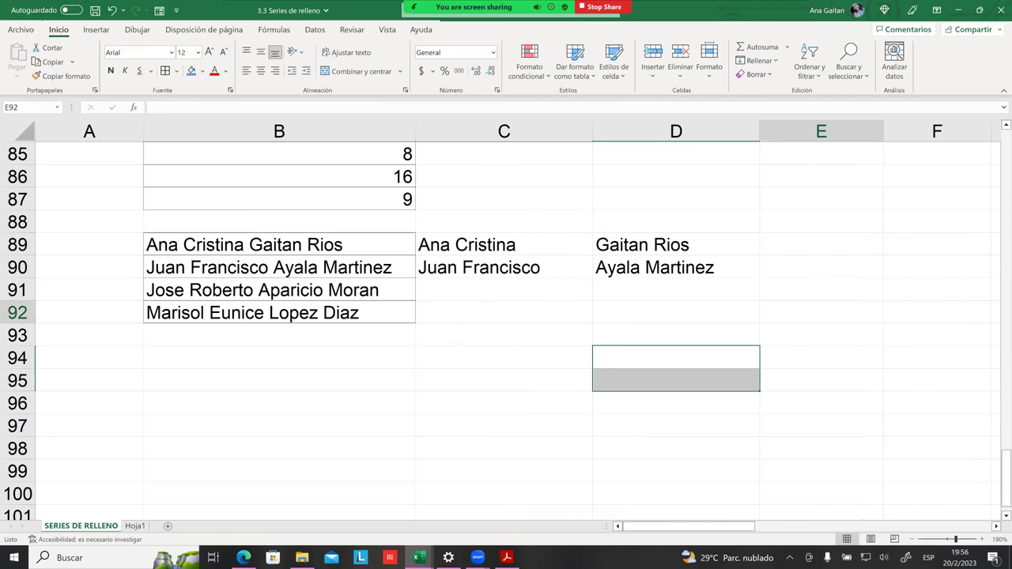
Step: Delete the split entries in C89:D91
left_click(821, 312)
left_click(489, 285)
left_click(482, 269)
left_click(475, 249)
left_click_drag(476, 249, 639, 280)
key("Delete")
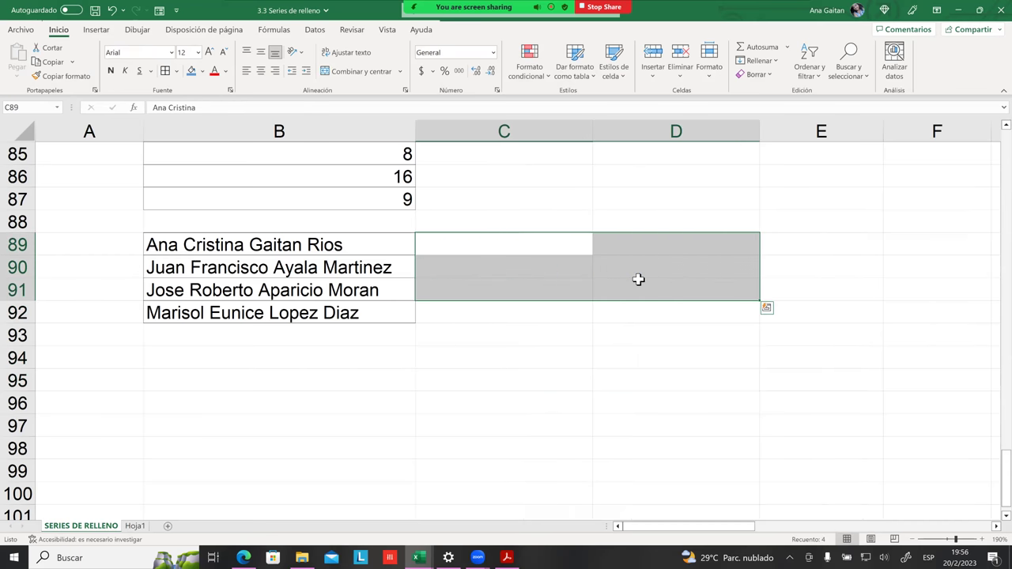
left_click(613, 343)
Step: Re-enter the first person's first names in C89 and surnames in D89 as examples
left_click(470, 245)
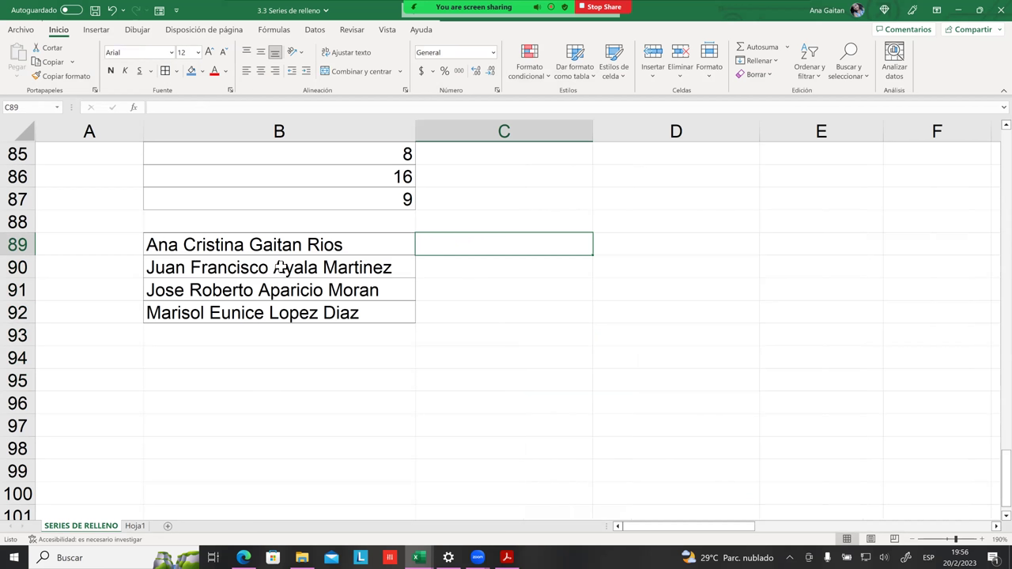
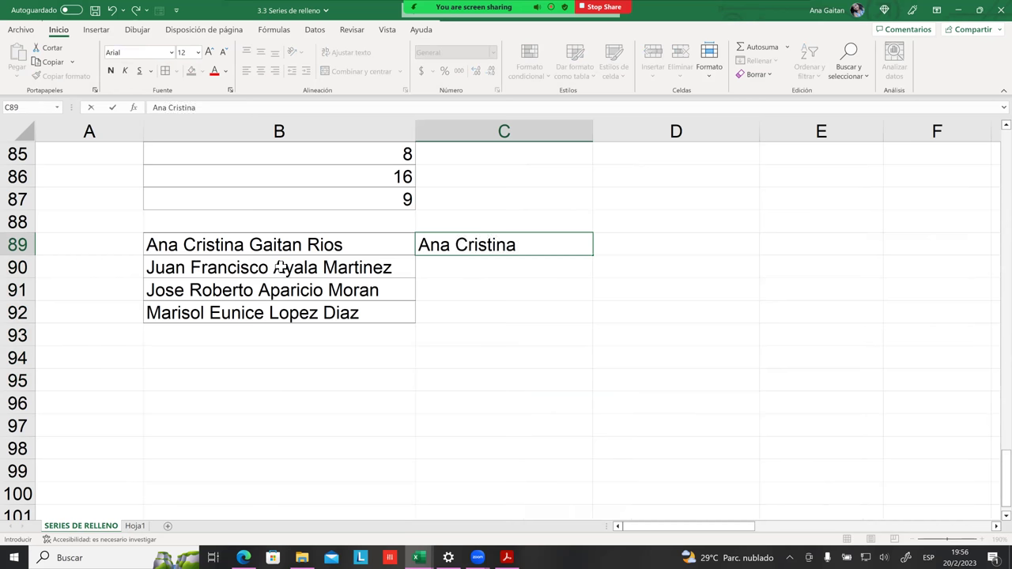
left_click(651, 267)
left_click(654, 249)
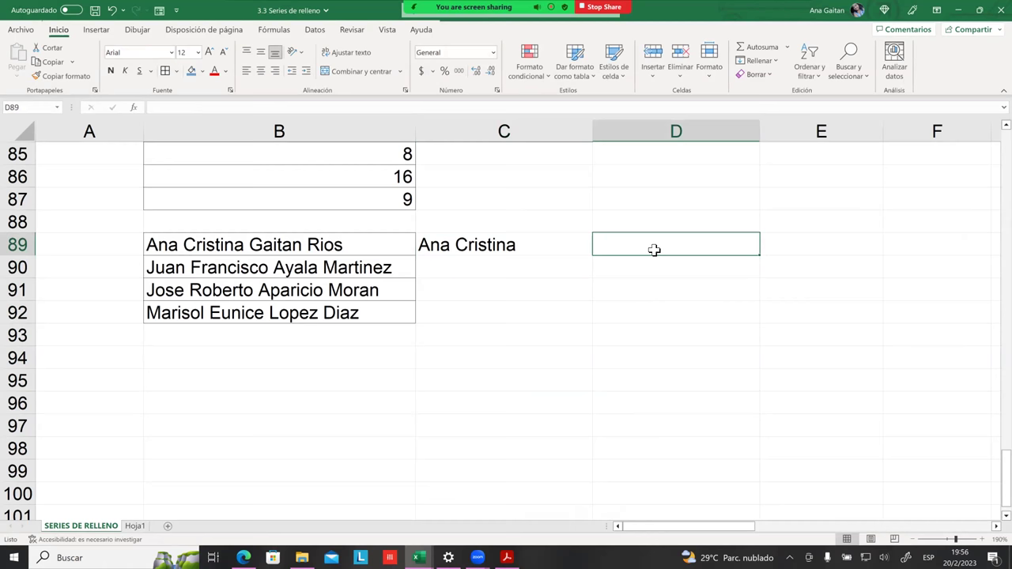
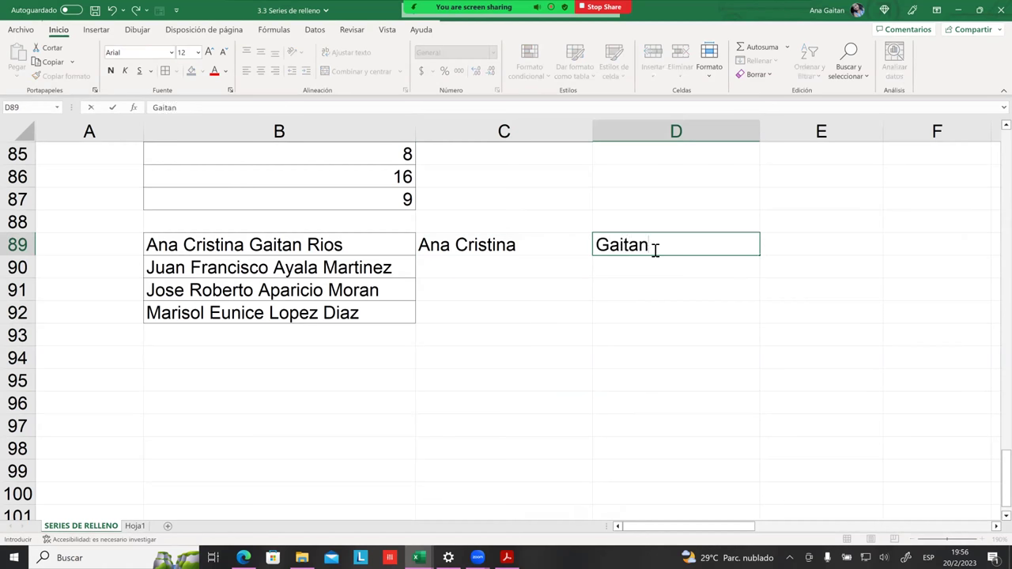
left_click(641, 297)
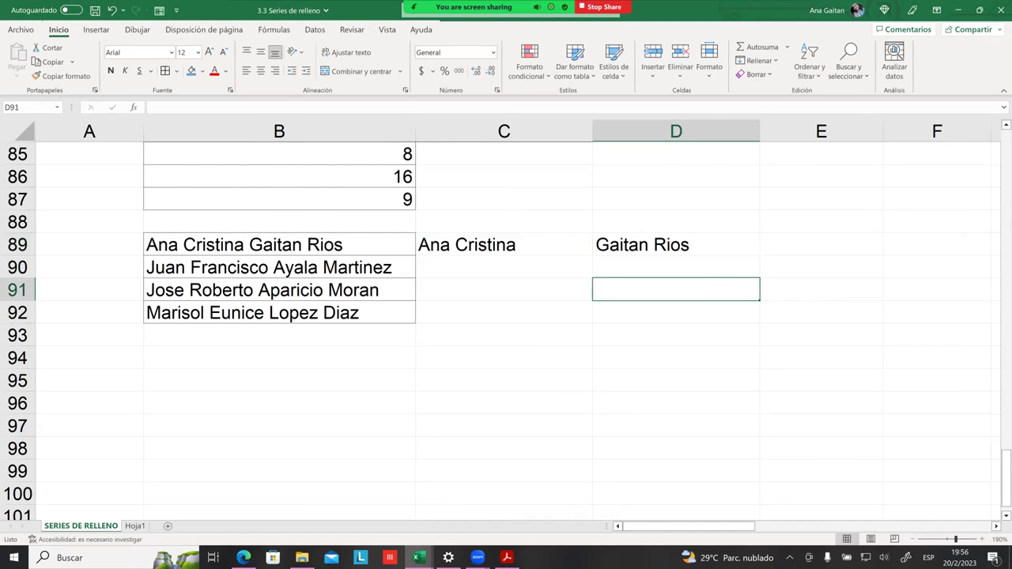
left_click(465, 253)
left_click(490, 269)
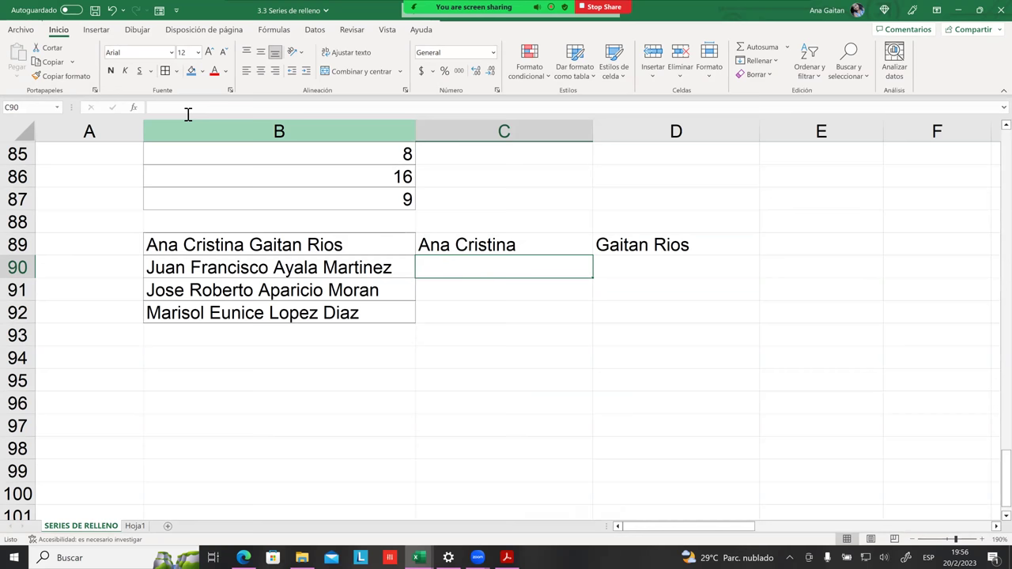
Step: Flash Fill the remaining first names into C90:C92 with Relleno rápido on the Datos tab
left_click(315, 31)
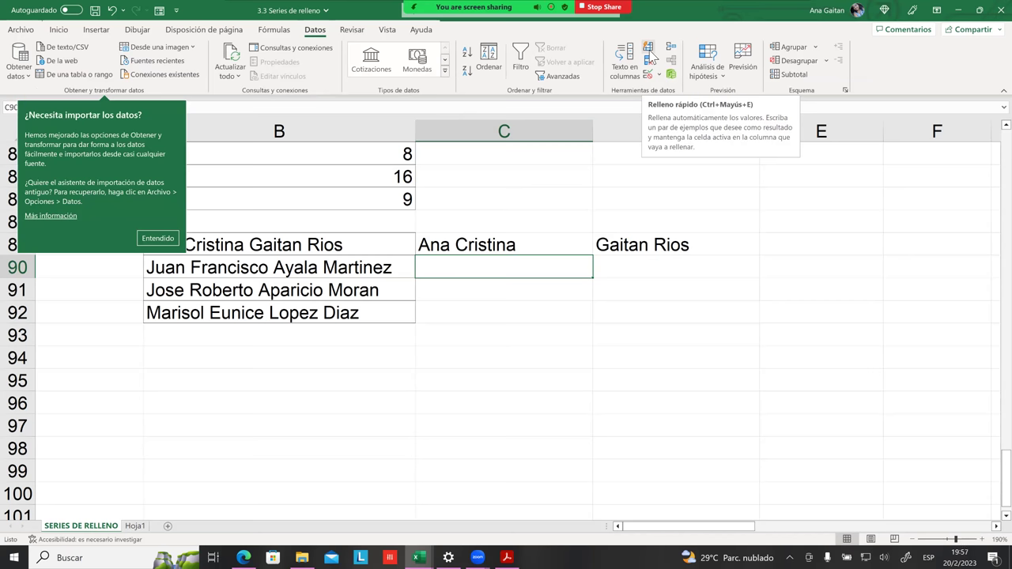
left_click(652, 54)
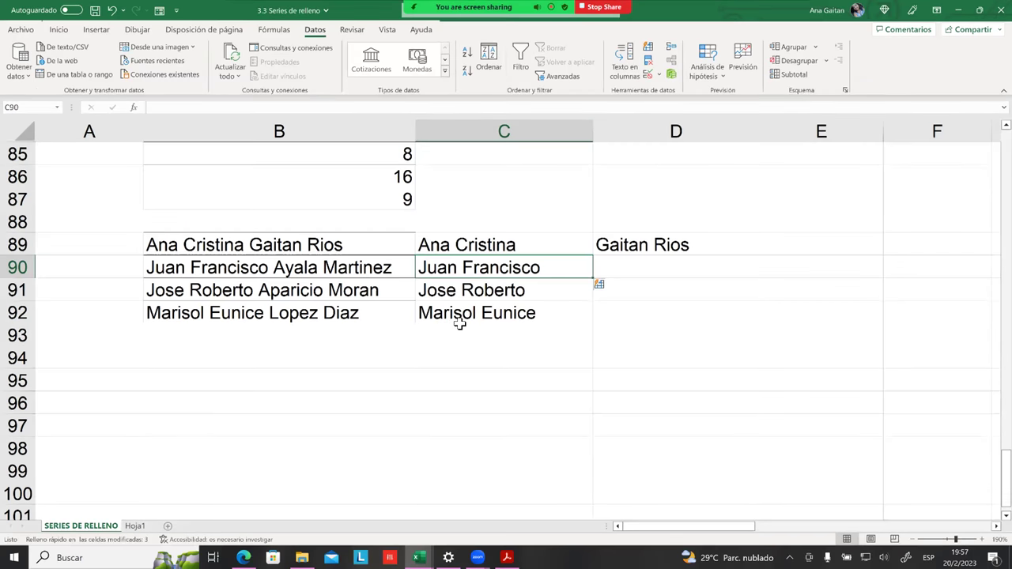
left_click(661, 310)
left_click(649, 266)
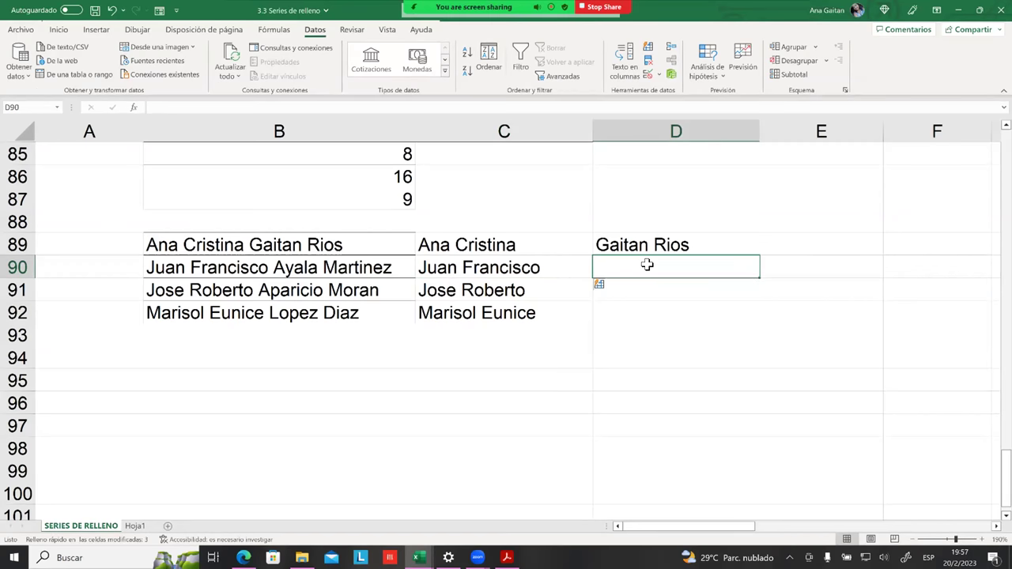
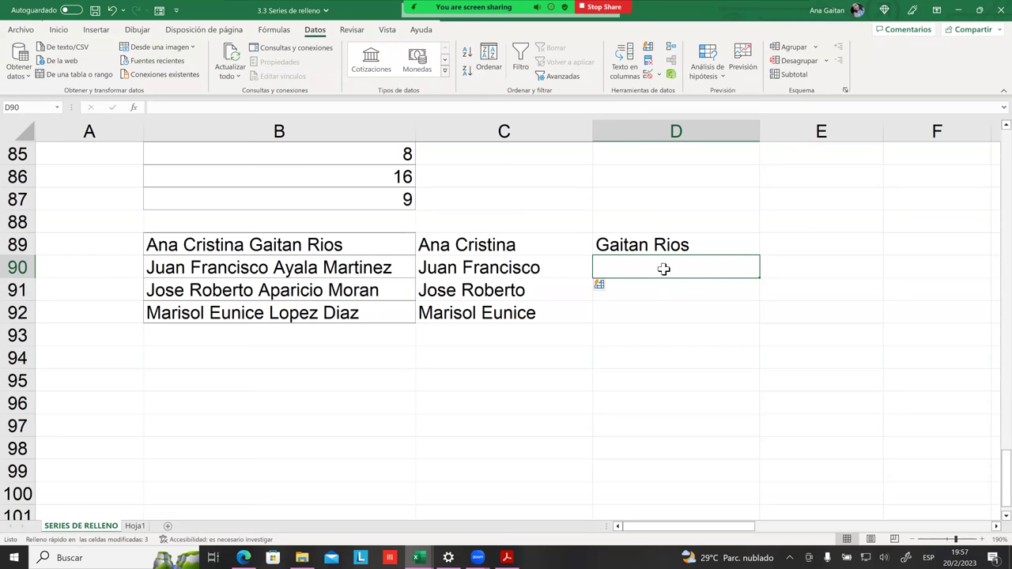
left_click(631, 249)
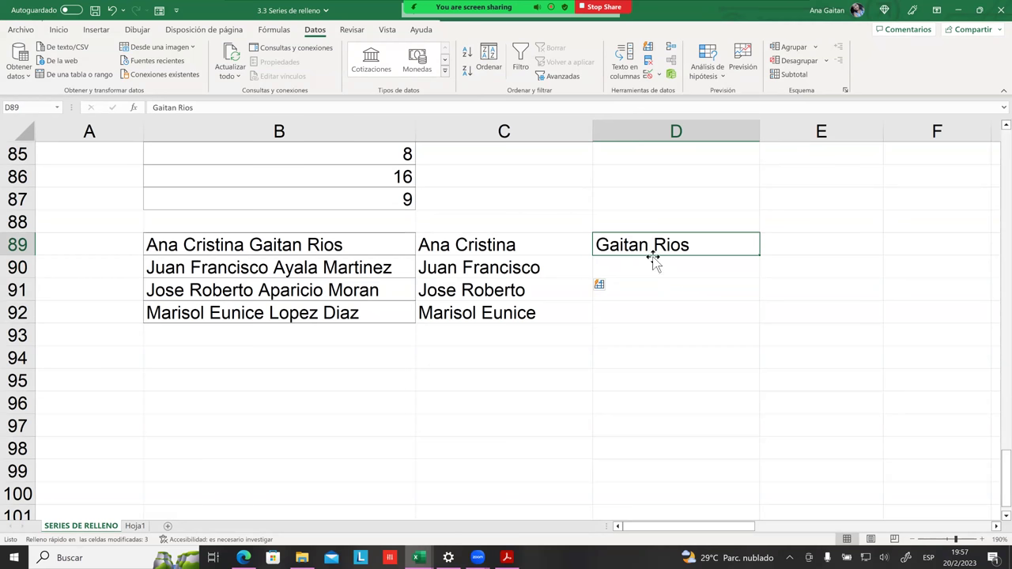
key("Return")
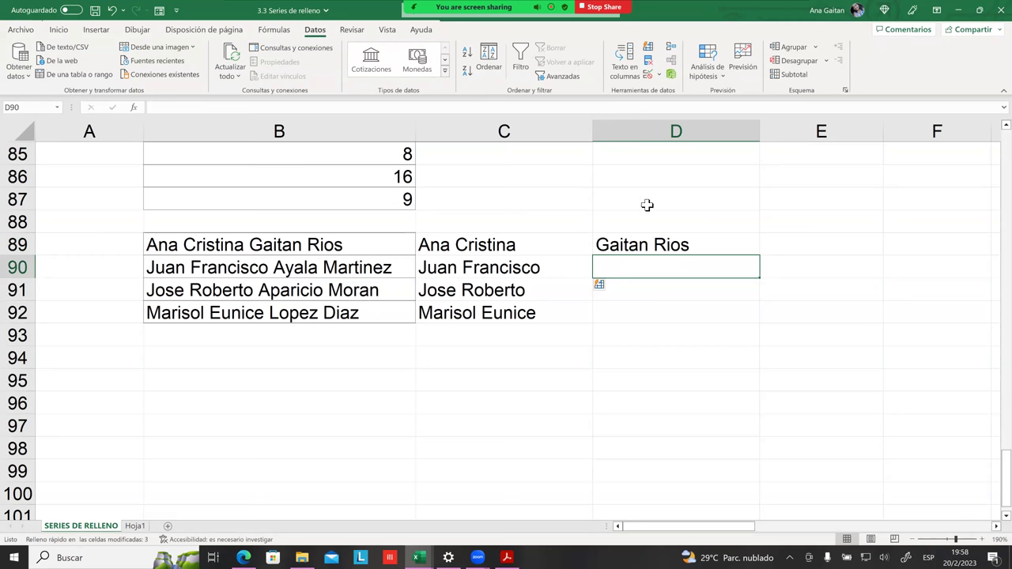
left_click(650, 50)
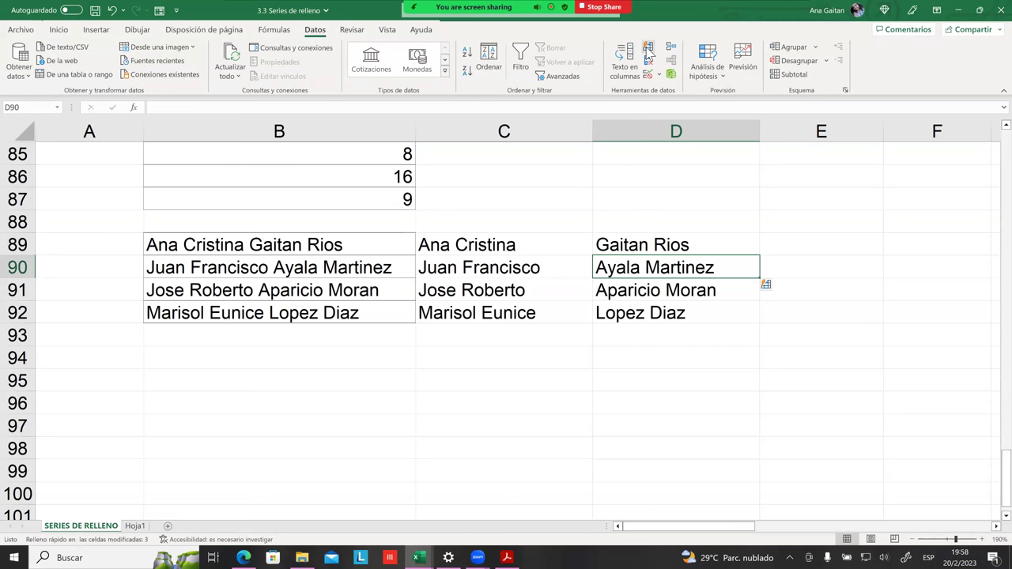
left_click(664, 355)
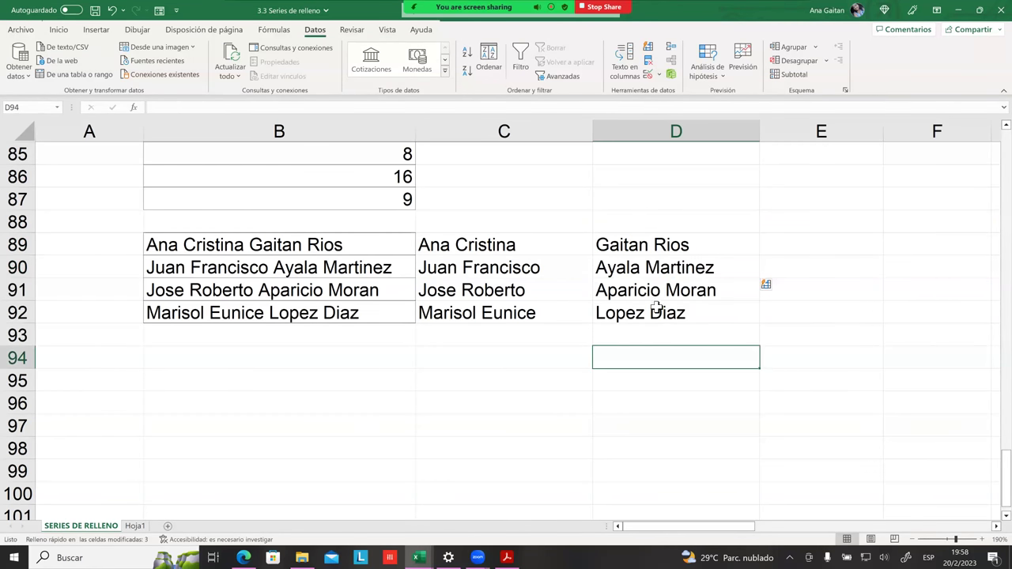
Step: Check the filled surnames in D90:D92, then select the names table B89:D92
left_click(660, 270)
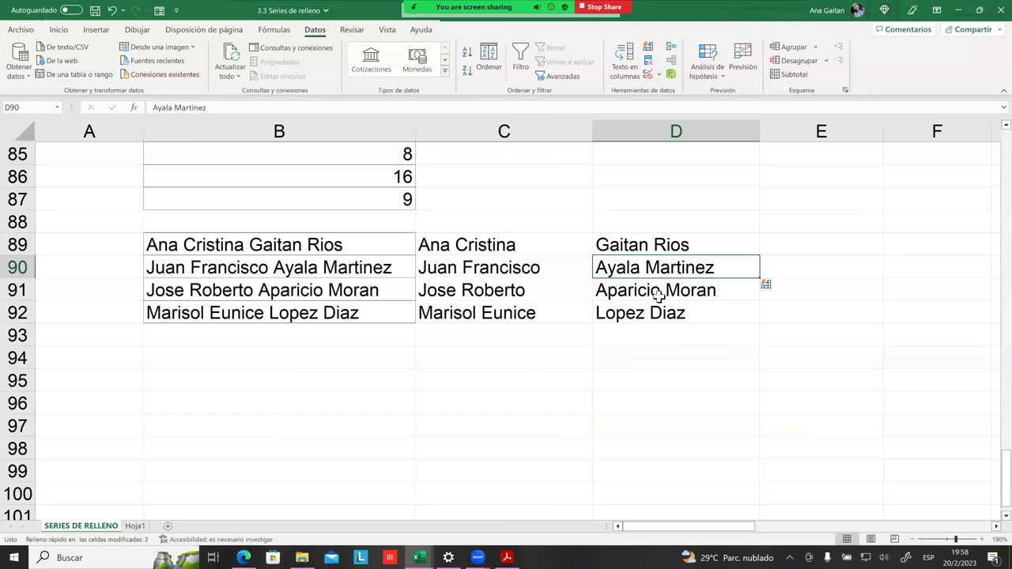
left_click(661, 294)
left_click(664, 313)
left_click(676, 381)
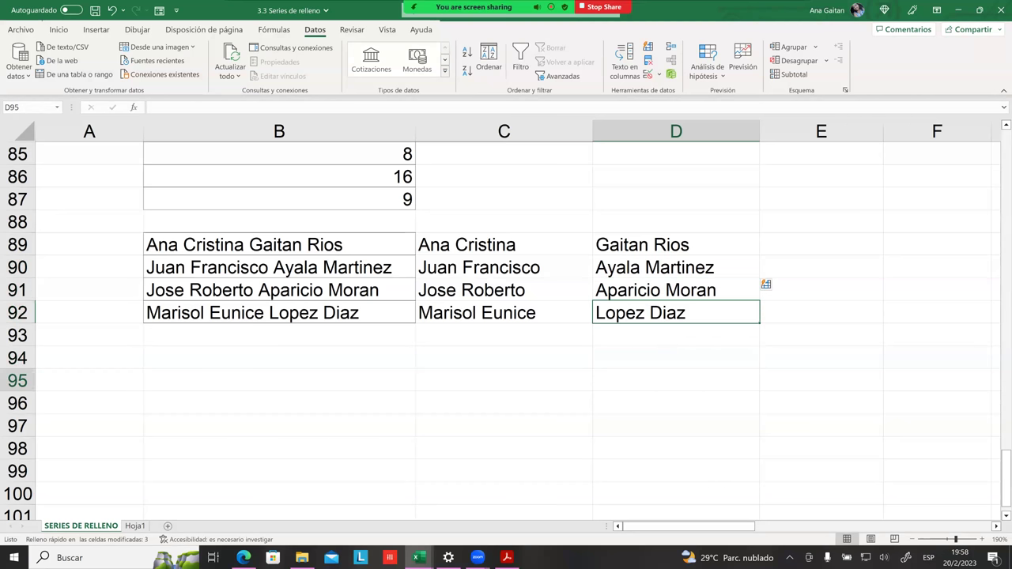
left_click(356, 376)
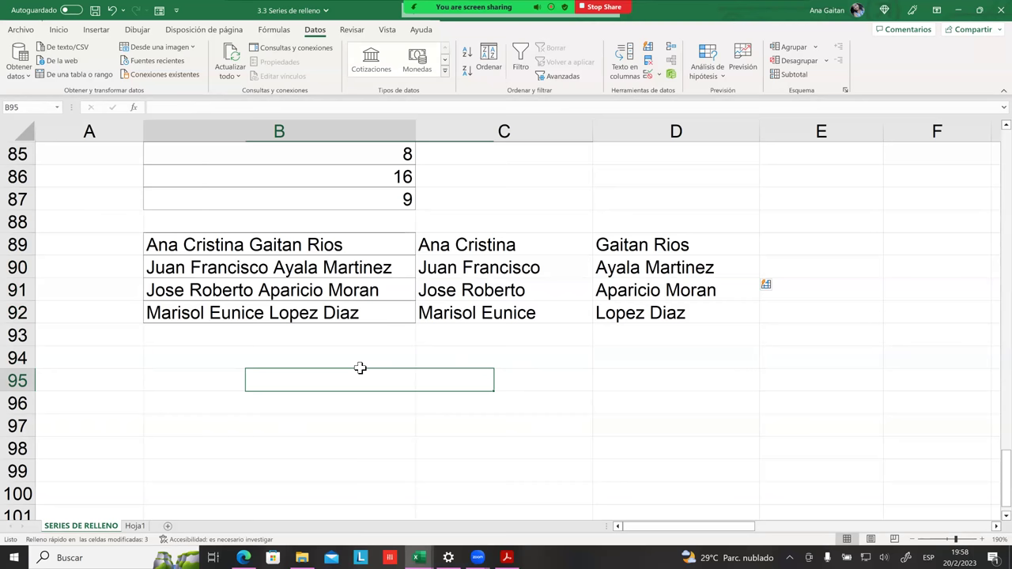
left_click(327, 247)
left_click_drag(327, 247, 632, 305)
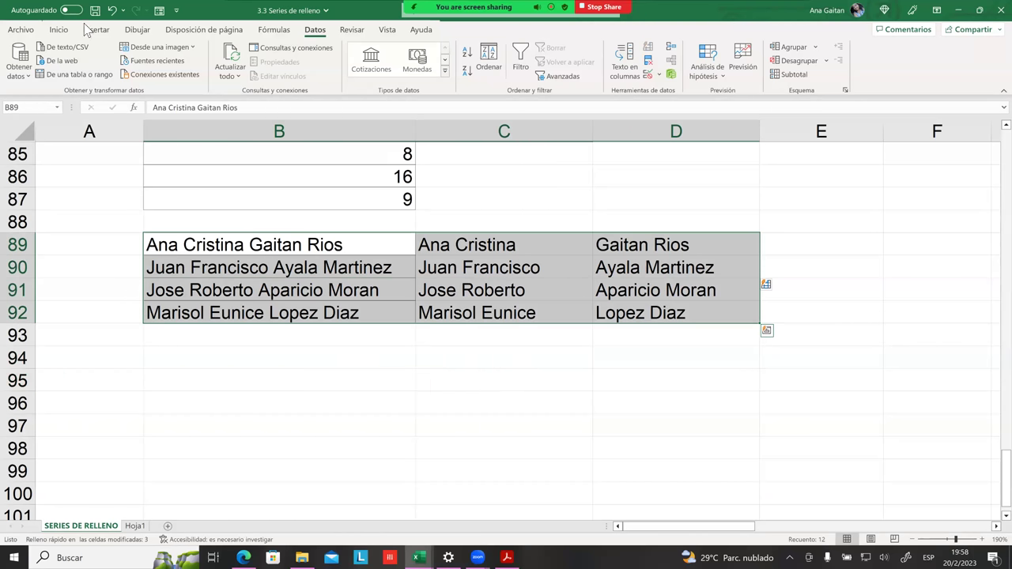
Step: Apply All Borders to the names table B89:D92
left_click(52, 33)
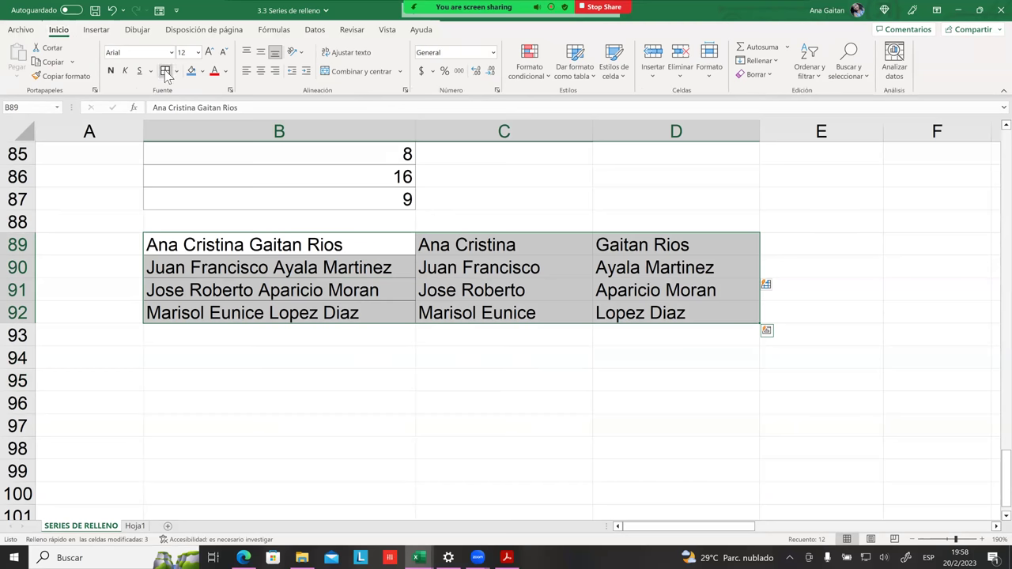
left_click(505, 378)
left_click_drag(564, 266, 563, 312)
left_click(570, 251)
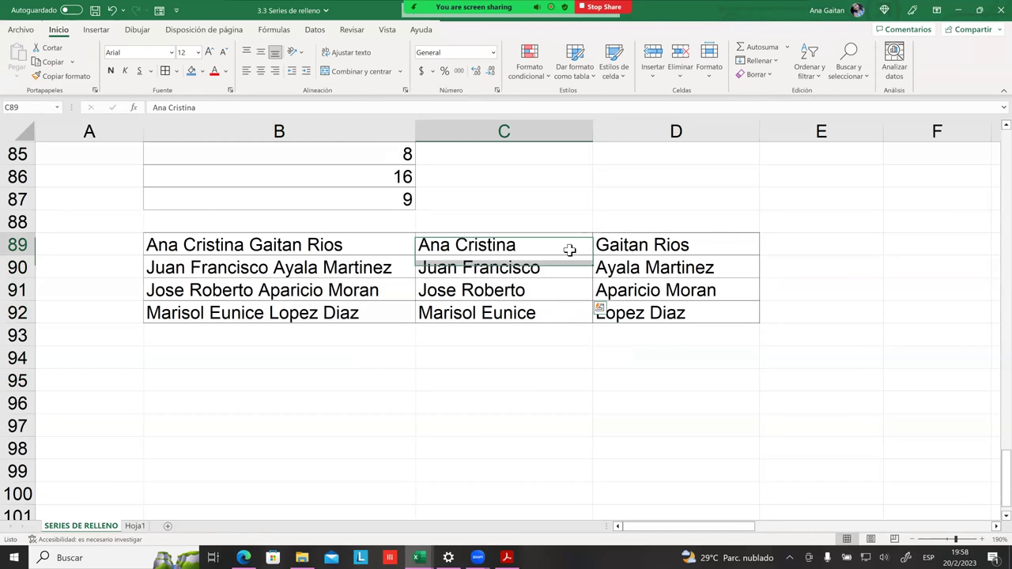
left_click(599, 340)
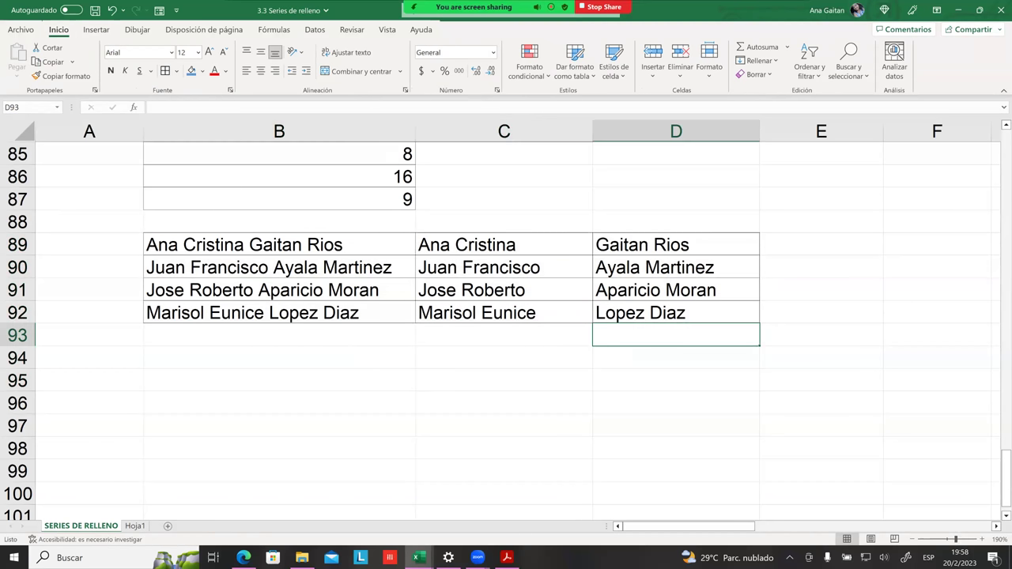
Step: Zoom the sheet to 200% and select the full names in B89:B92
left_click(981, 539)
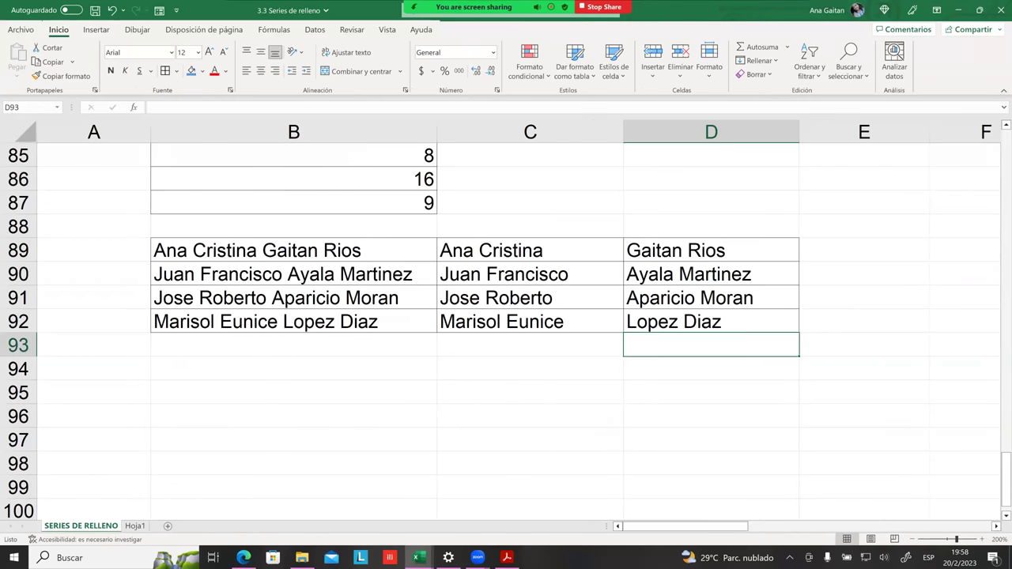
left_click(864, 391)
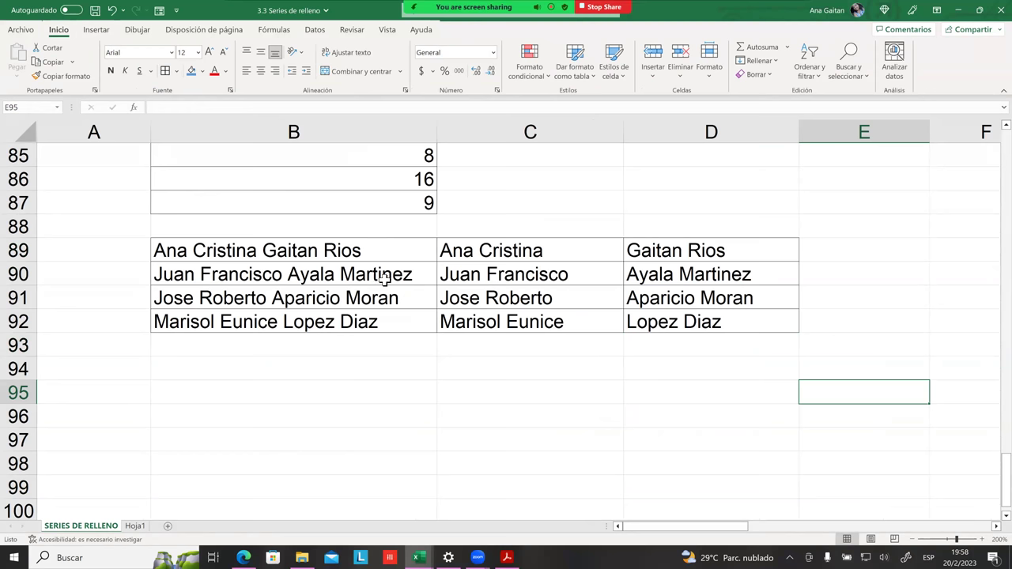
left_click_drag(321, 253, 327, 320)
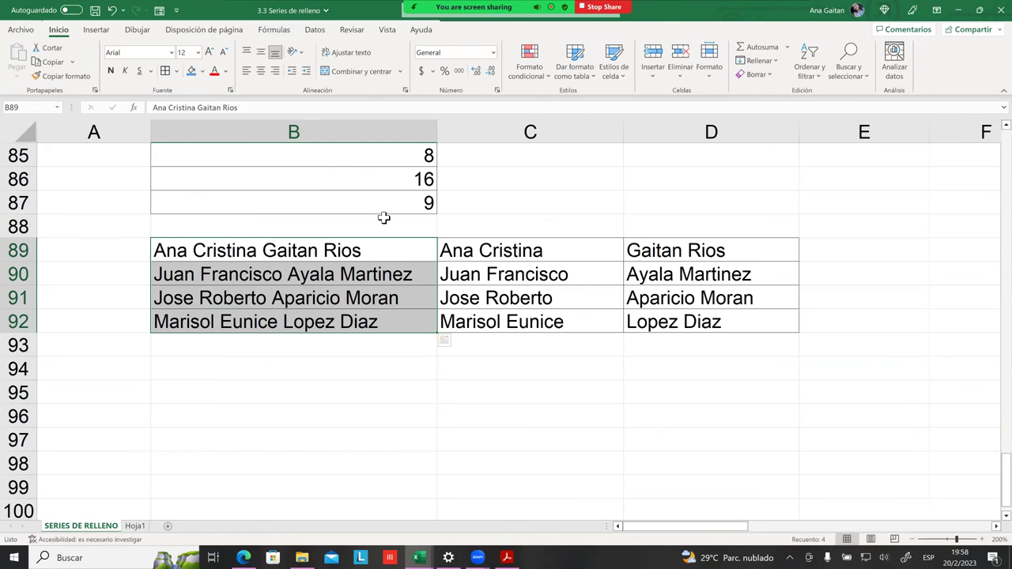
left_click(291, 250)
left_click_drag(291, 250, 312, 318)
left_click(554, 297)
left_click(528, 251)
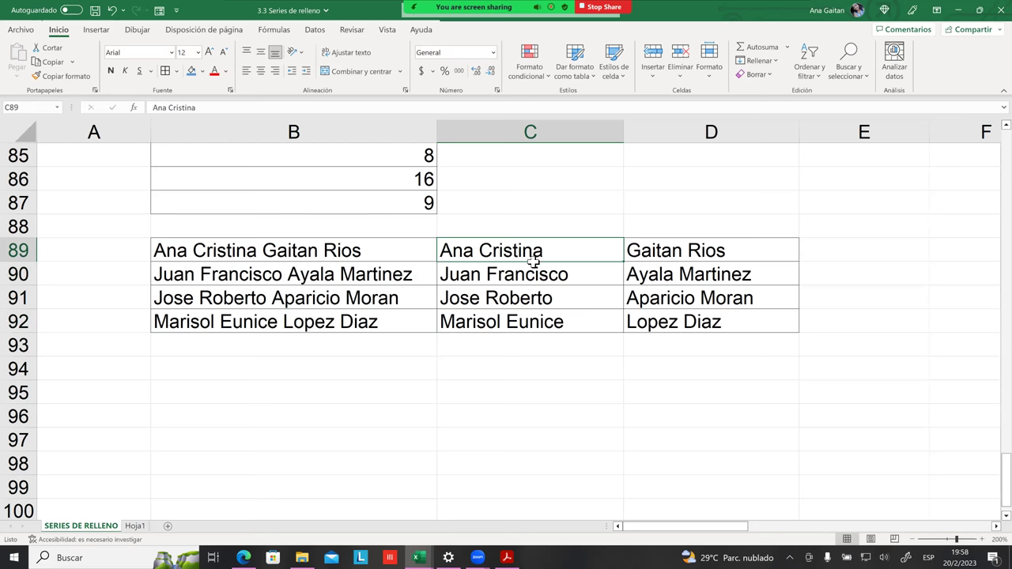
left_click_drag(522, 267, 532, 326)
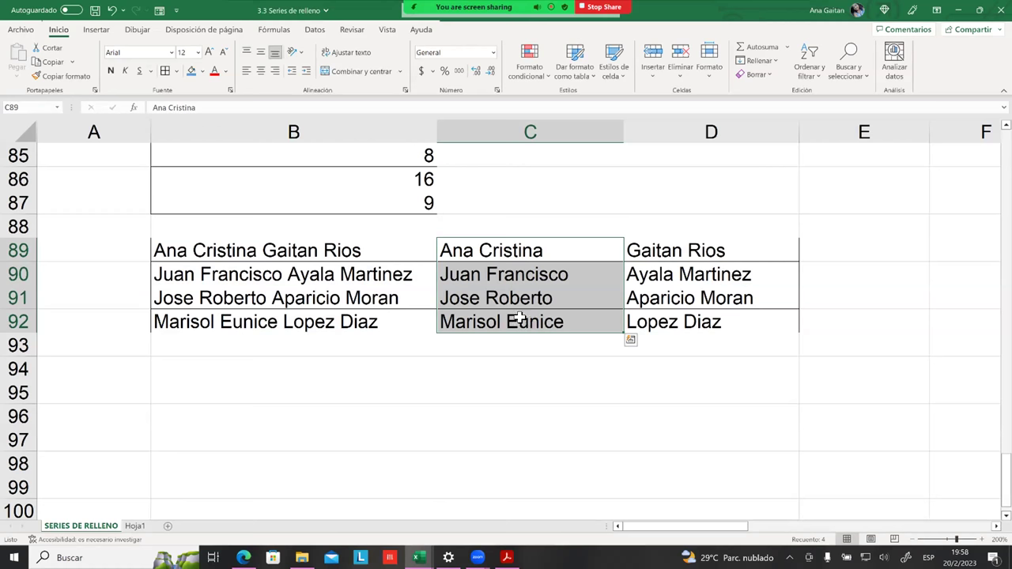
left_click(473, 253)
left_click(658, 252)
left_click(510, 253)
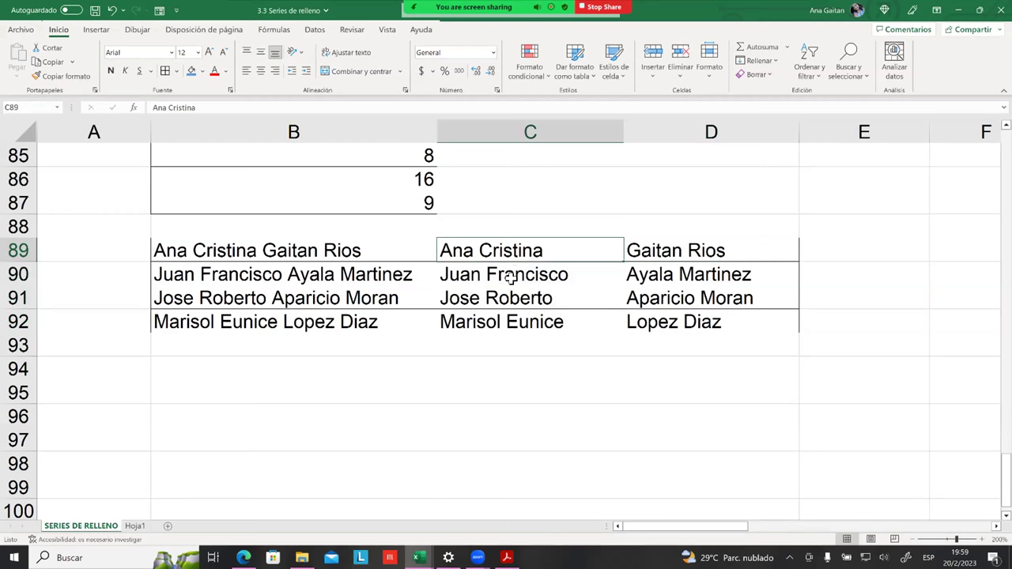
left_click(628, 260)
left_click_drag(498, 253, 492, 322)
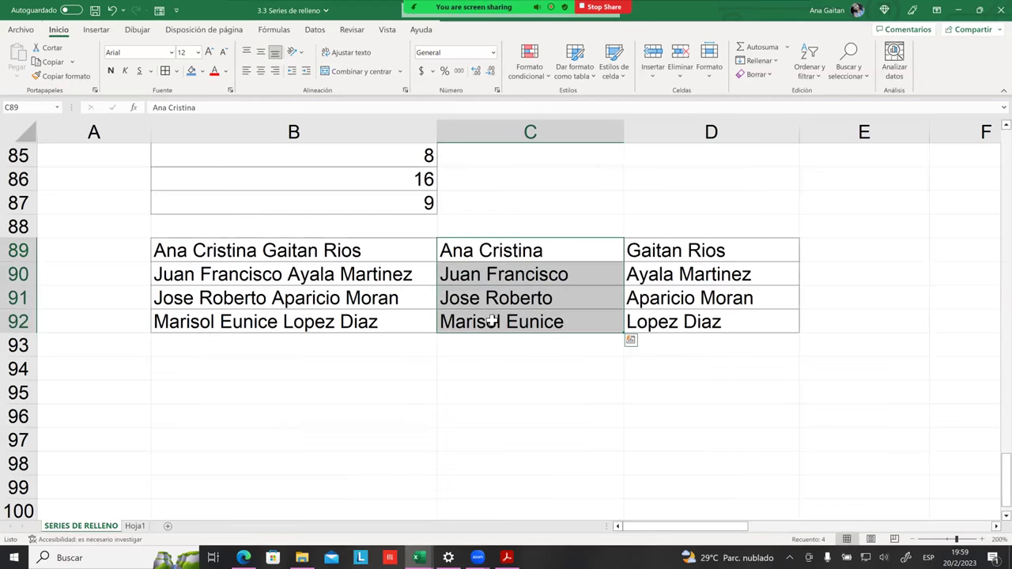
Step: Copy the first names from C89:C92 into B95:B98
key("ctrl+c")
left_click(239, 382)
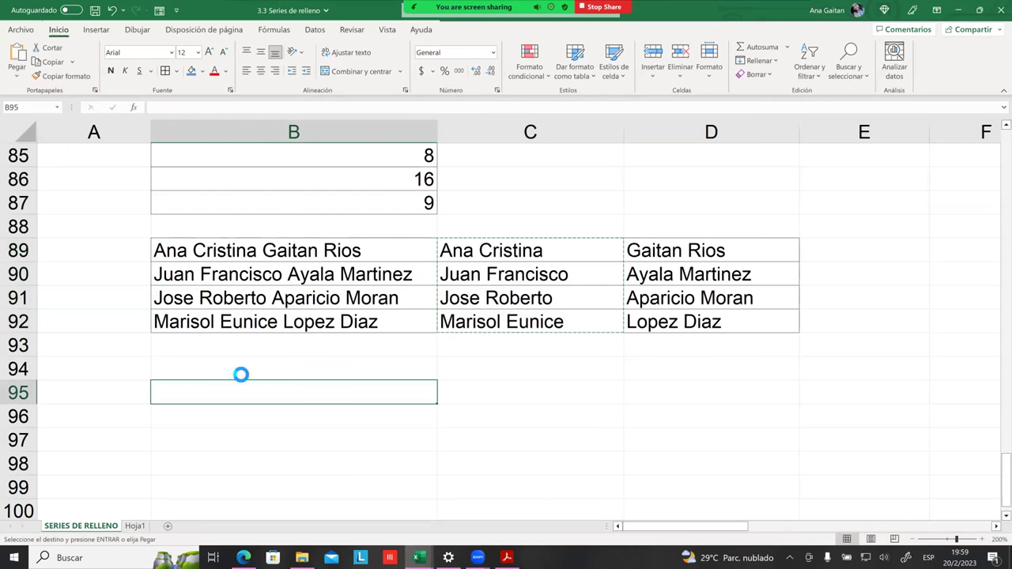
key("ctrl+v")
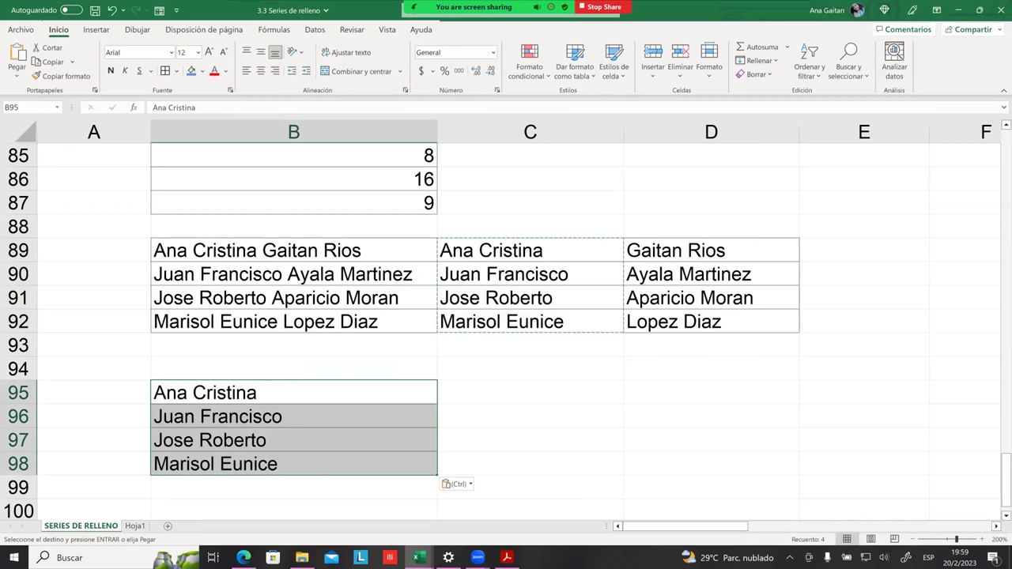
Step: Copy the surnames D89:D92 into E95:E98, undoing an accidental paste over them
left_click(530, 439)
left_click_drag(650, 255, 663, 318)
key("ctrl+v")
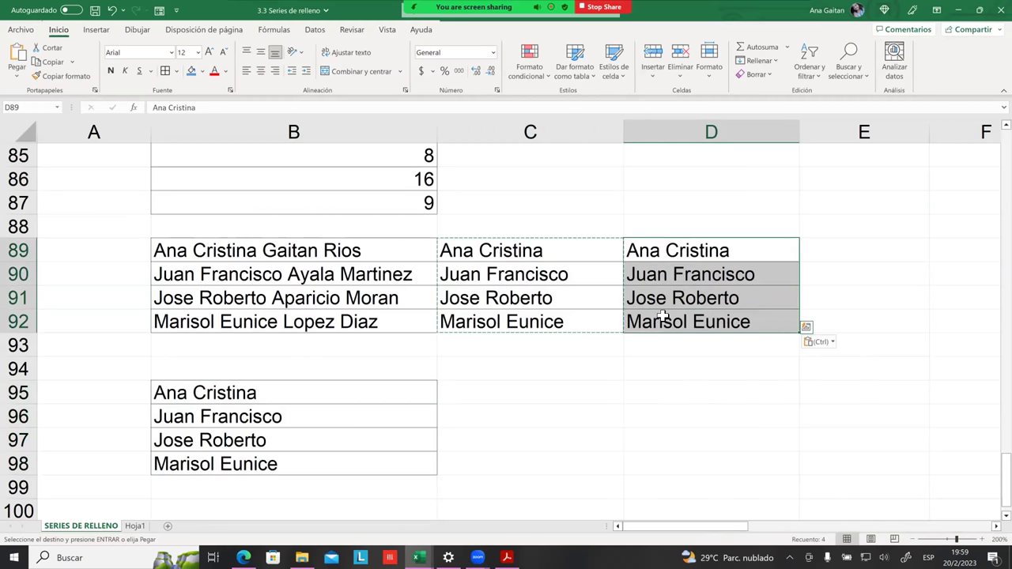
key("ctrl+z")
key("ctrl+c")
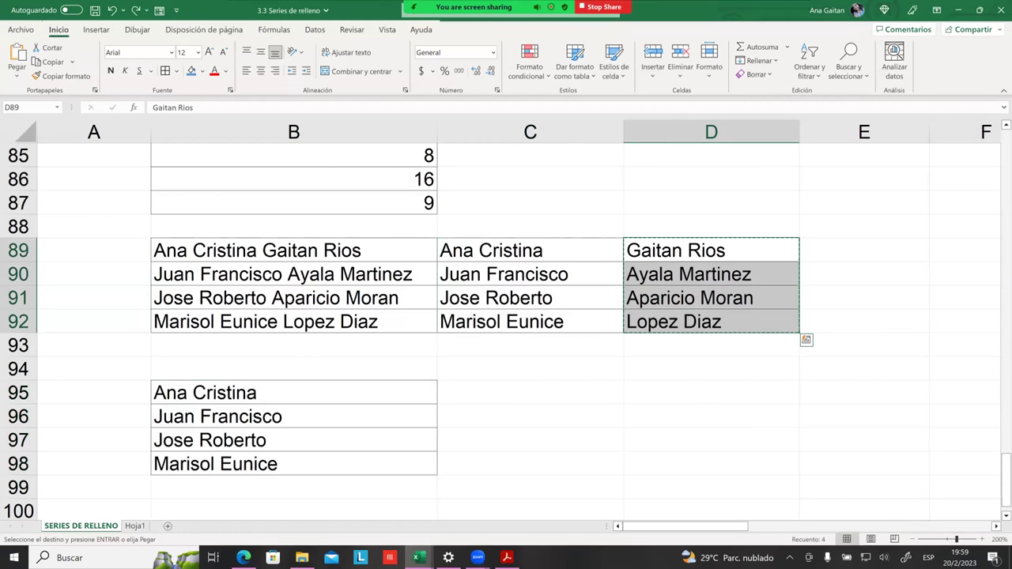
left_click(864, 392)
key("ctrl+v")
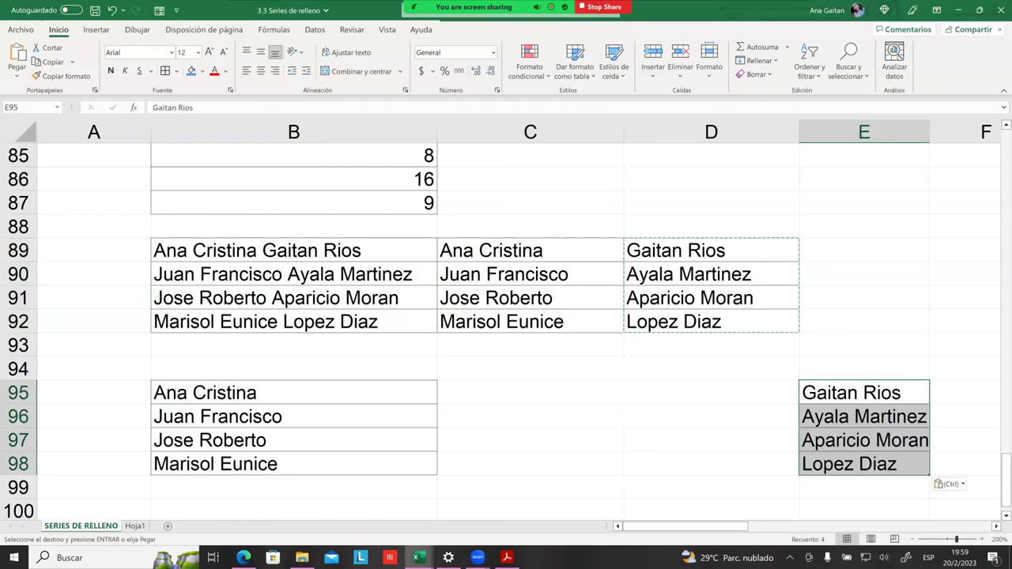
left_click(711, 439)
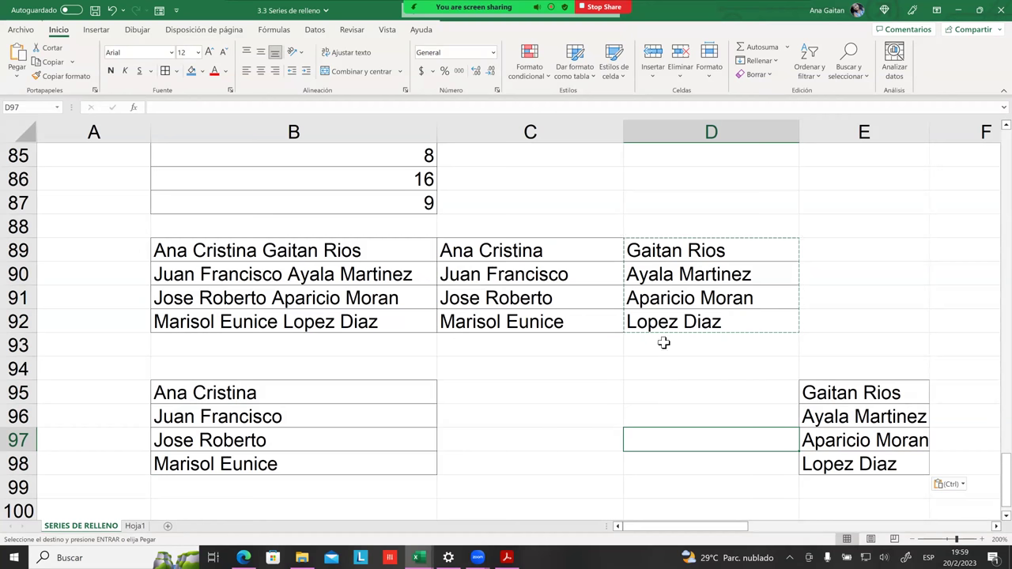
key("Up")
key("Up")
key("Up")
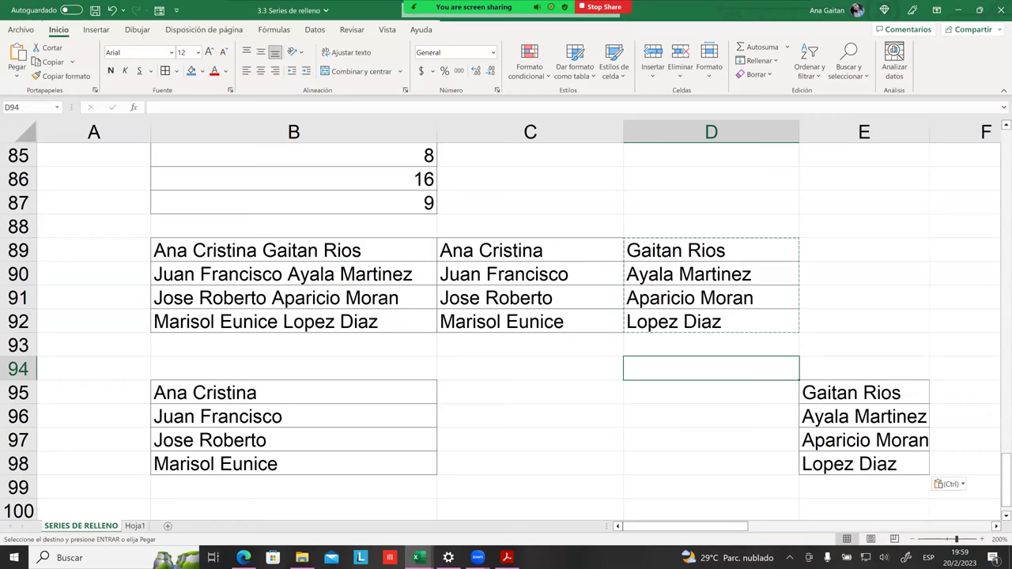
Step: Review the split names by selecting C89:C92, D90 and B89:B92, undoing one change
left_click_drag(567, 251, 554, 325)
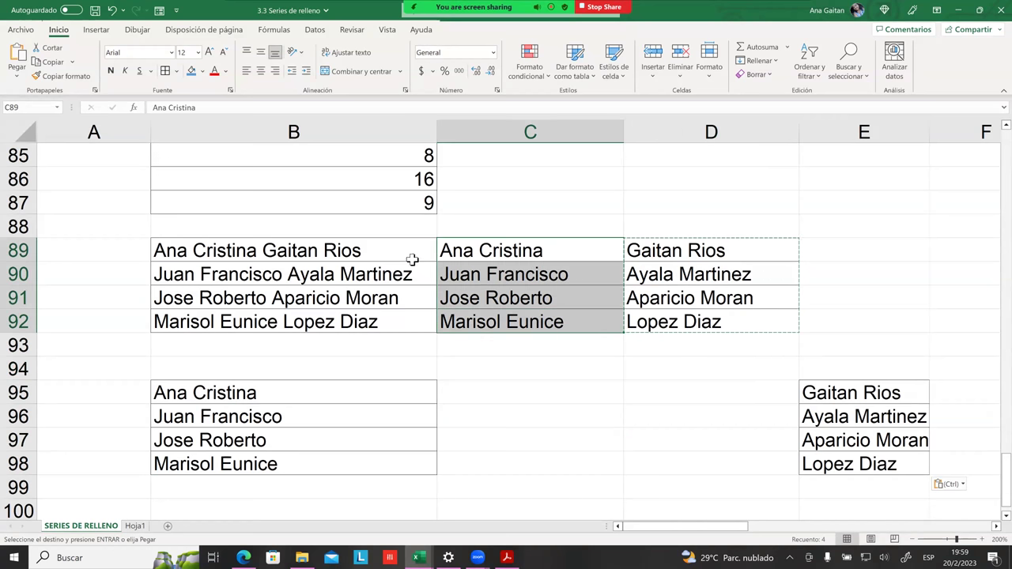
left_click(652, 274)
left_click_drag(278, 248, 273, 321)
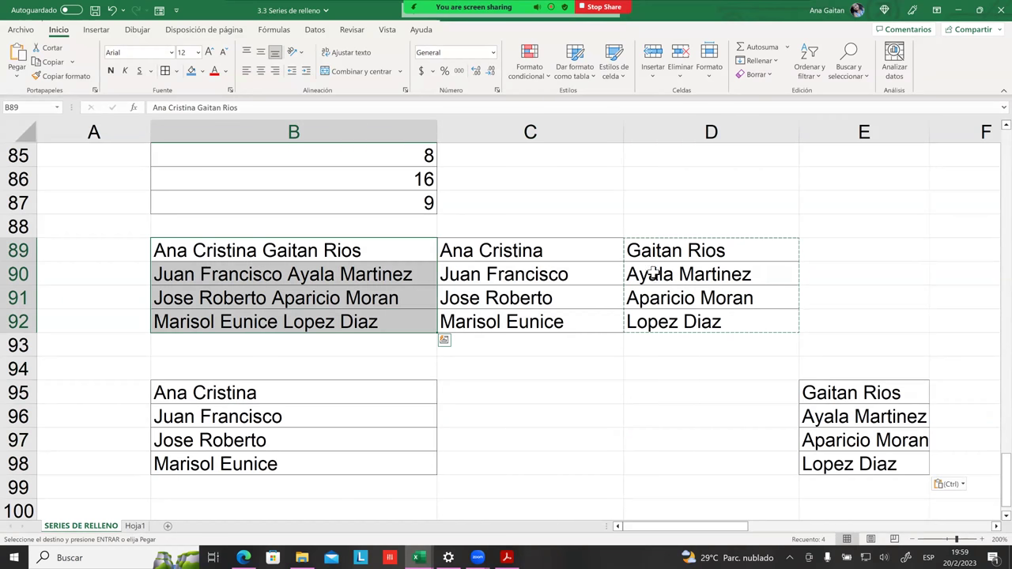
key("ctrl+z")
left_click(558, 308)
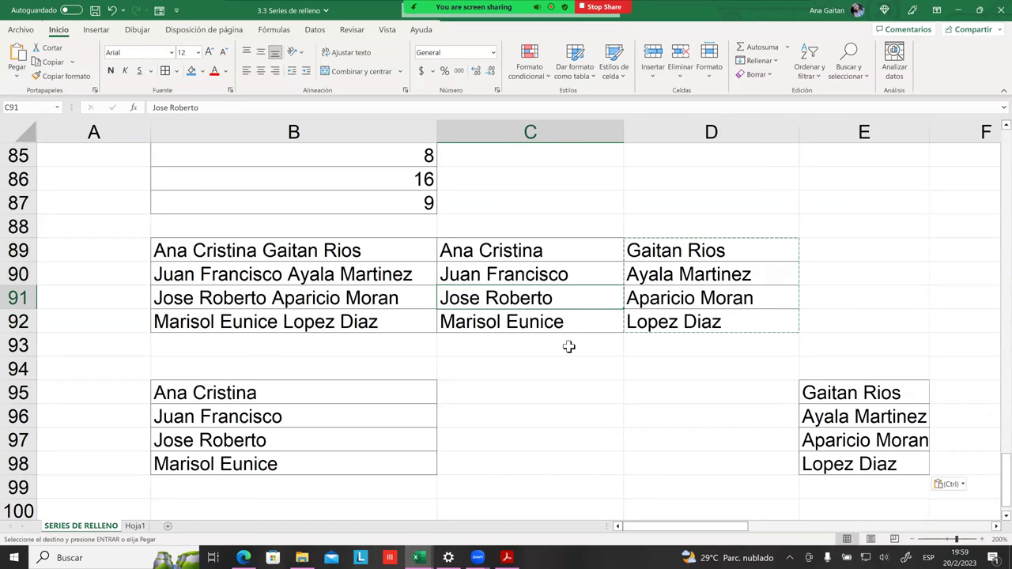
left_click(569, 345)
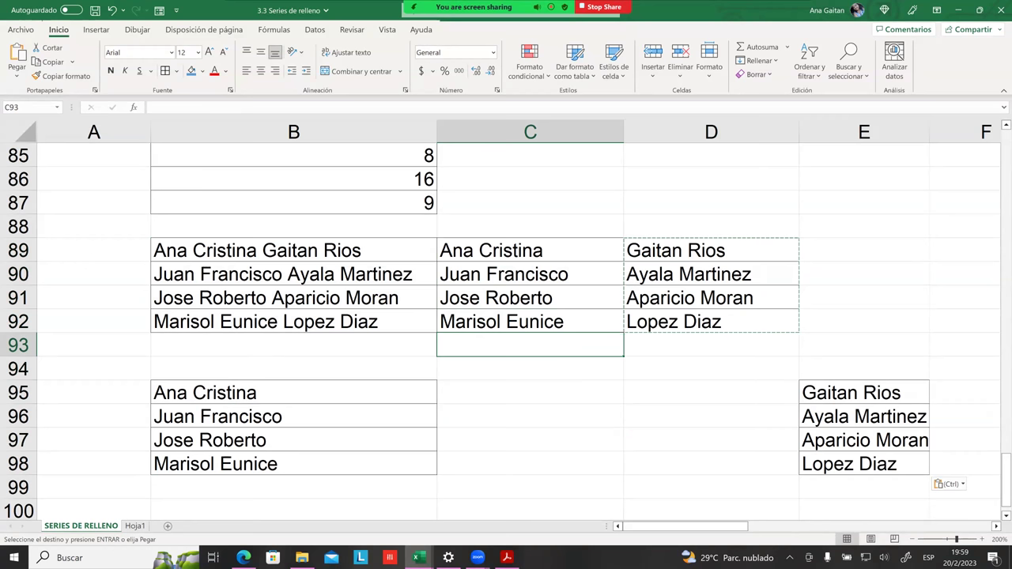
left_click(537, 368)
left_click(657, 366)
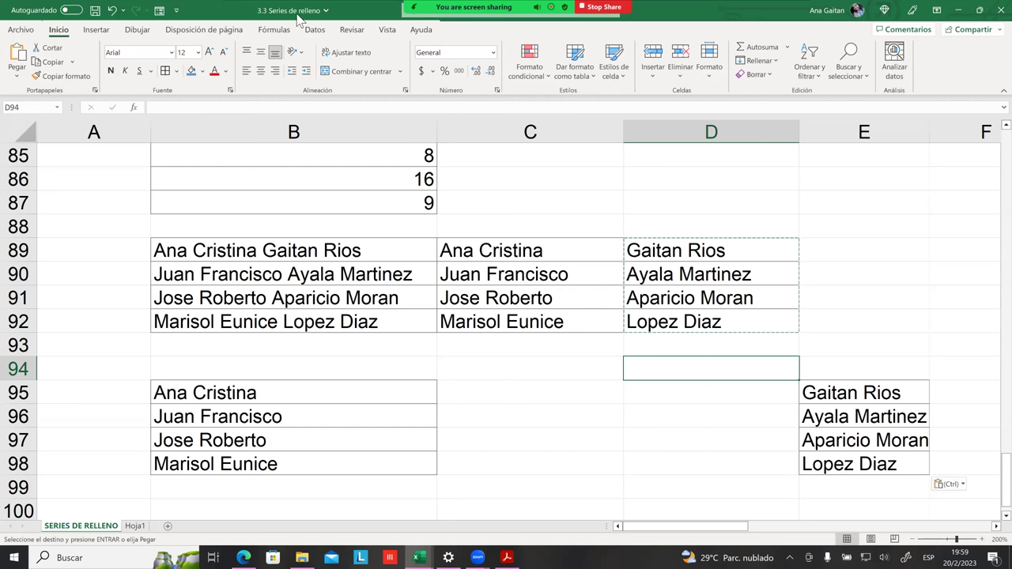
Step: On the Datos tab, step through the first names and surnames in C89:D92 to verify them
left_click(315, 32)
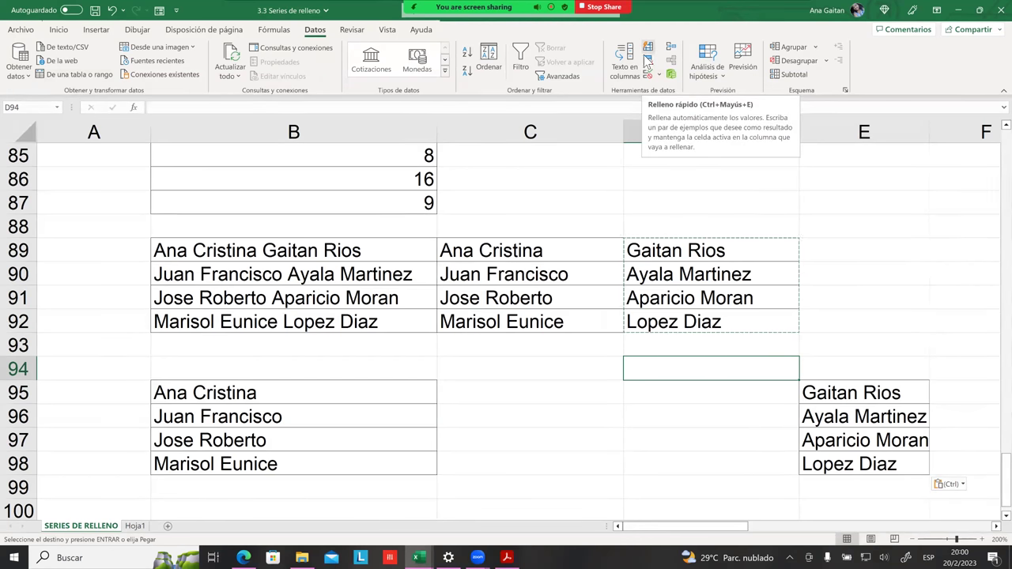
left_click(668, 250)
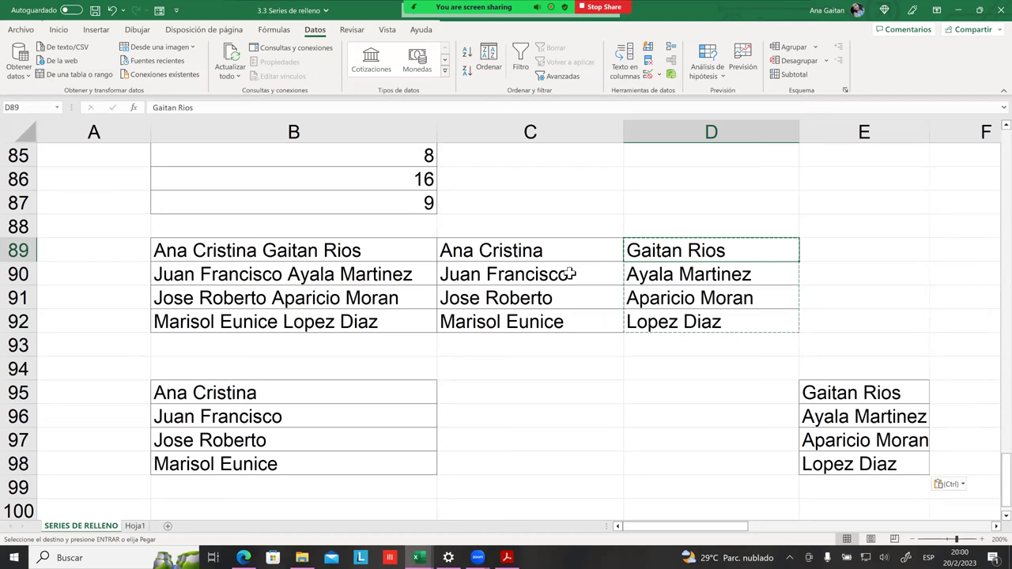
left_click(531, 272)
left_click(522, 247)
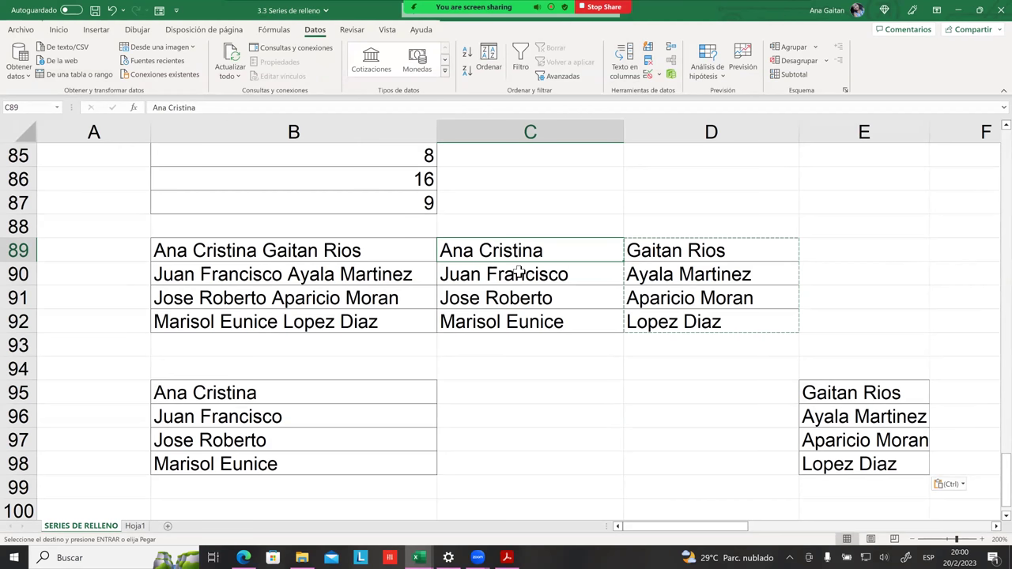
left_click(476, 276)
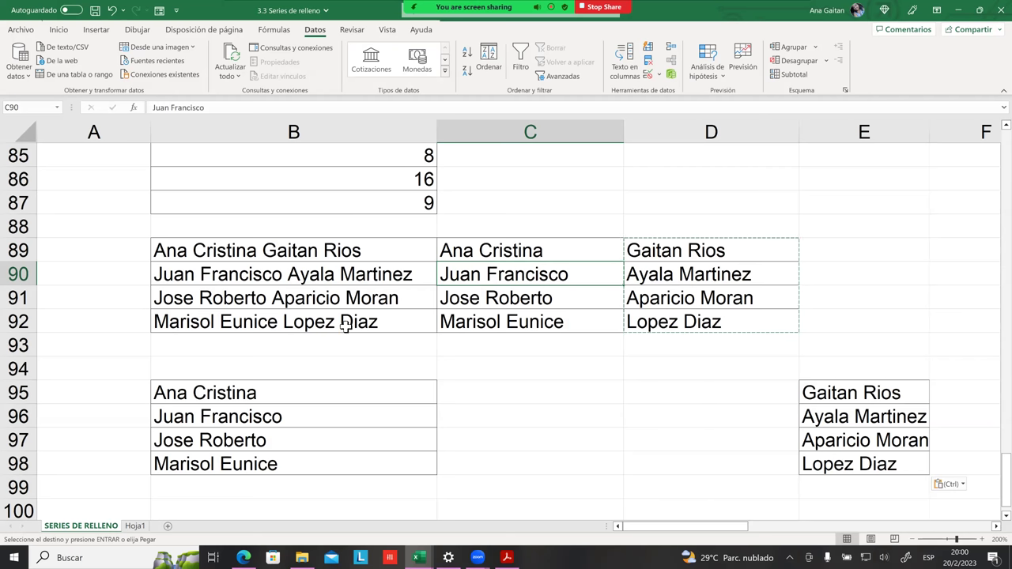
left_click(180, 251)
left_click(658, 259)
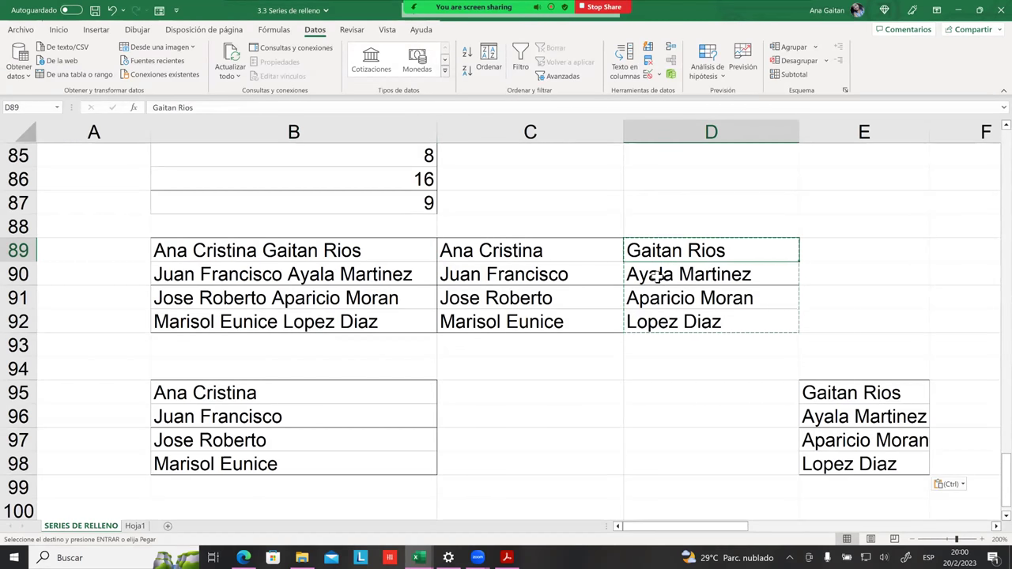
key("Down")
key("Down")
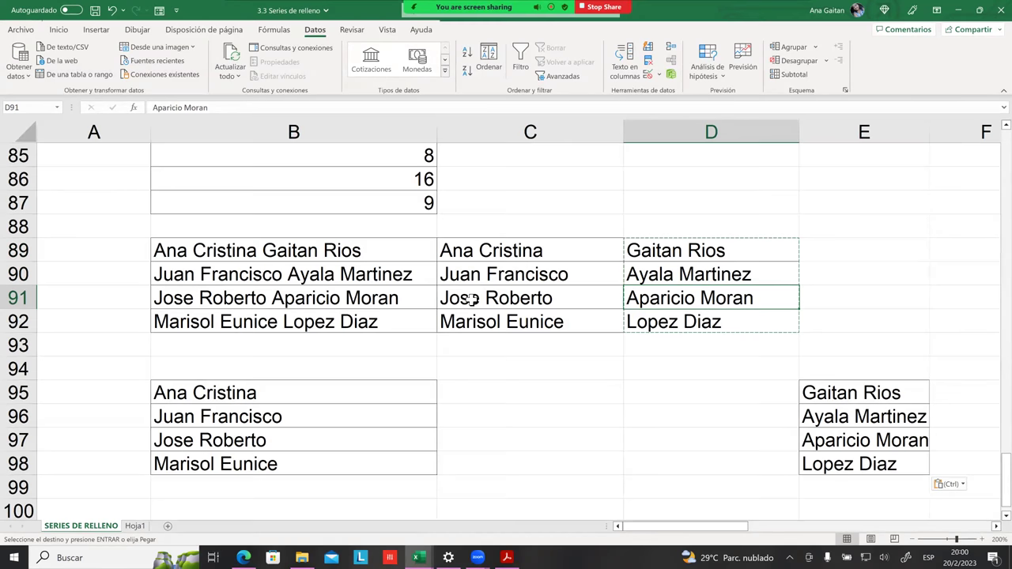
left_click(509, 301)
key("Down")
key("Right")
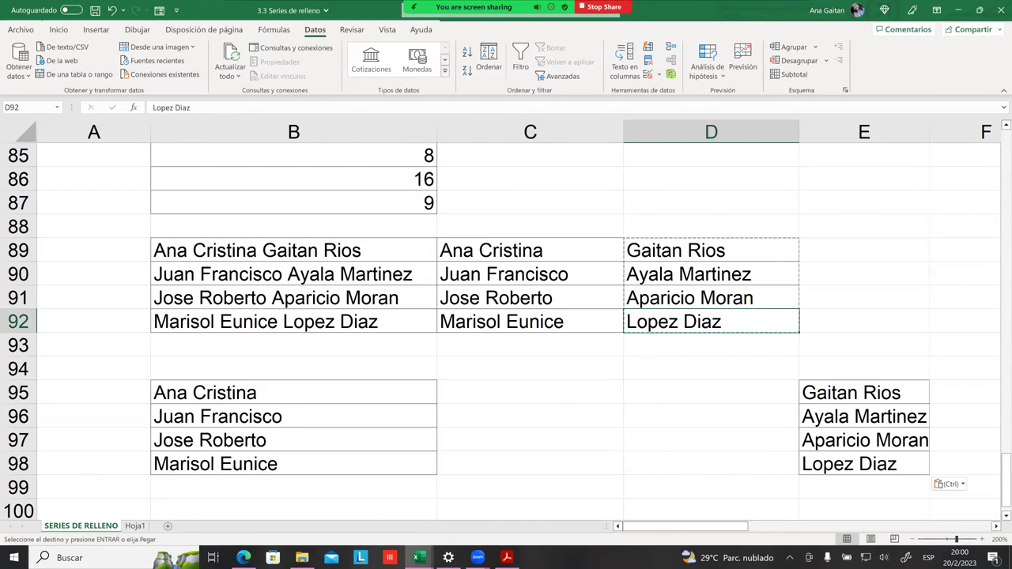
Step: Clear the copied names from B95:E98
scroll(949, 395, "down", 1)
left_click_drag(980, 417, 335, 309)
key("Delete")
scroll(335, 309, "right", 3)
left_click(487, 353)
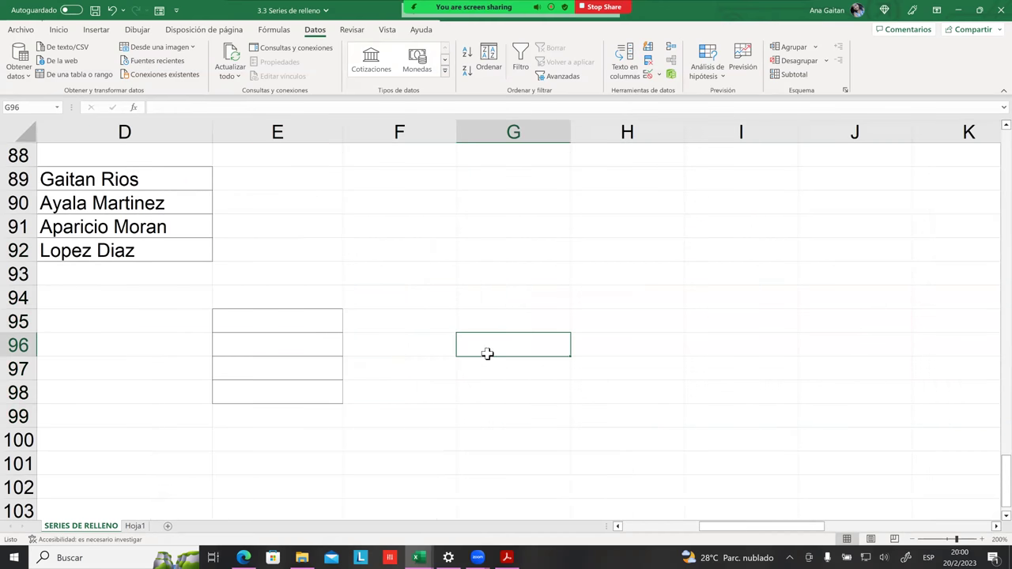
left_click_drag(759, 526, 682, 526)
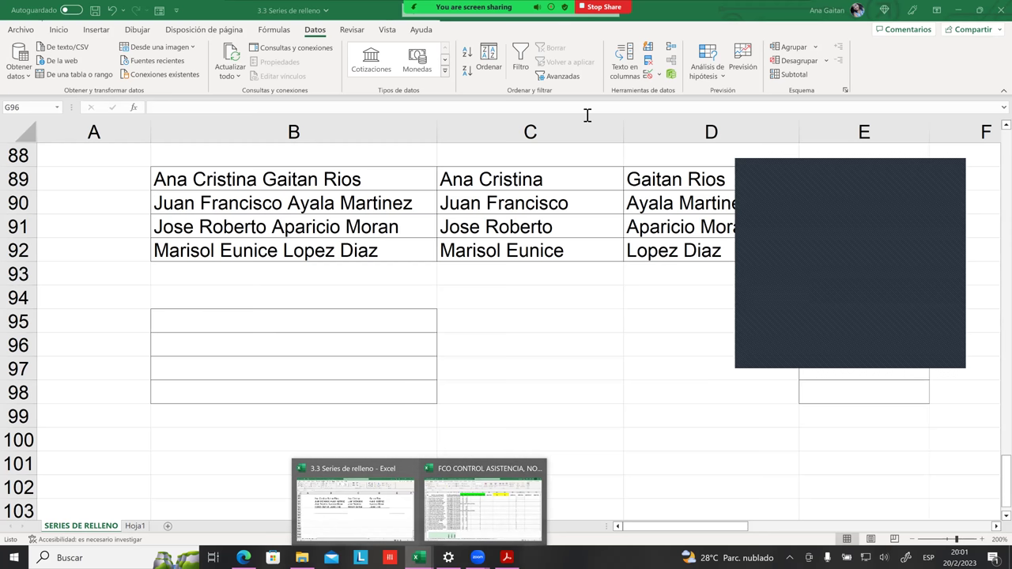
left_click(551, 293)
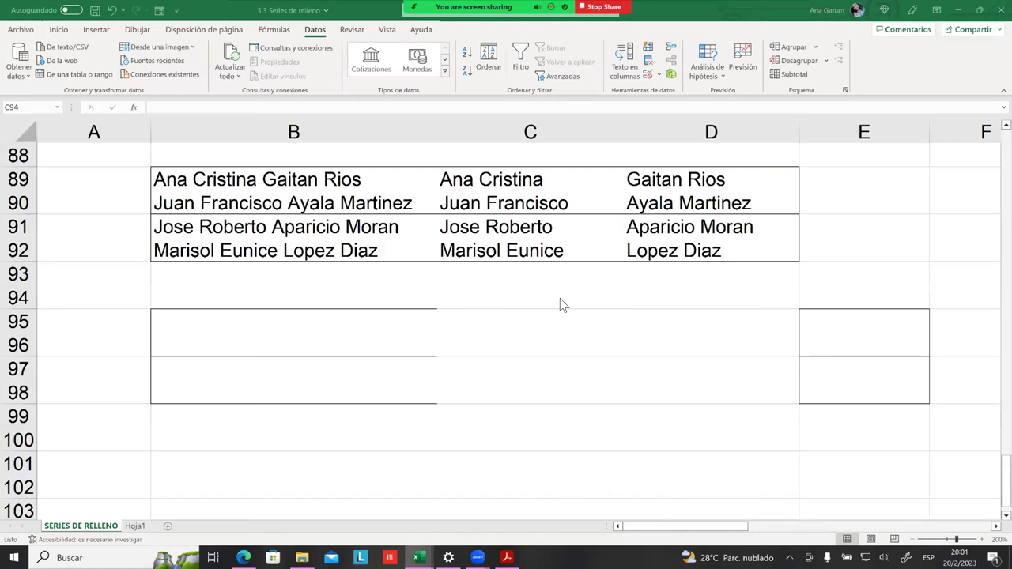
key("Up")
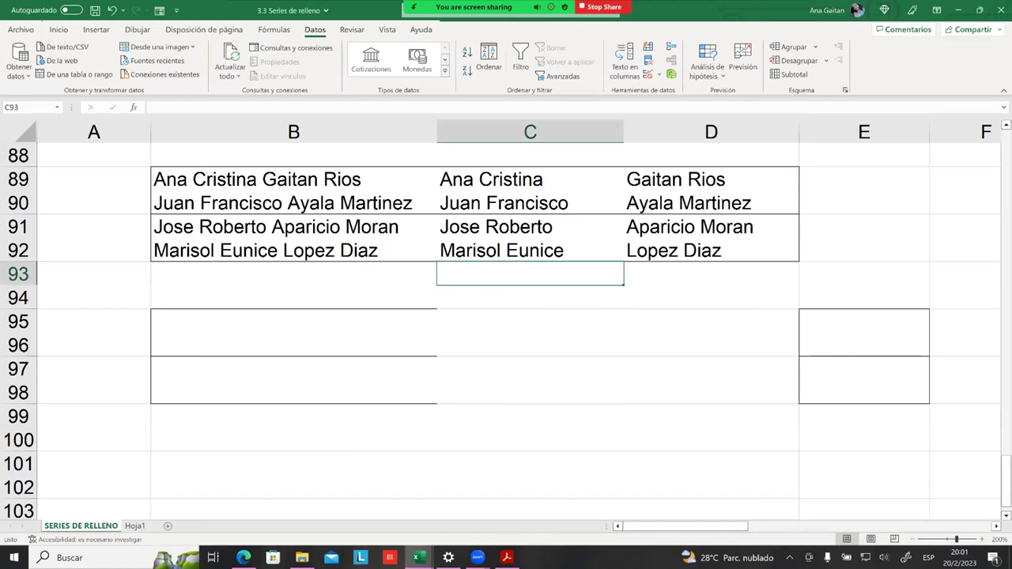
key("Up")
key("Up")
key("Right")
key("Right")
key("Up")
key("Up")
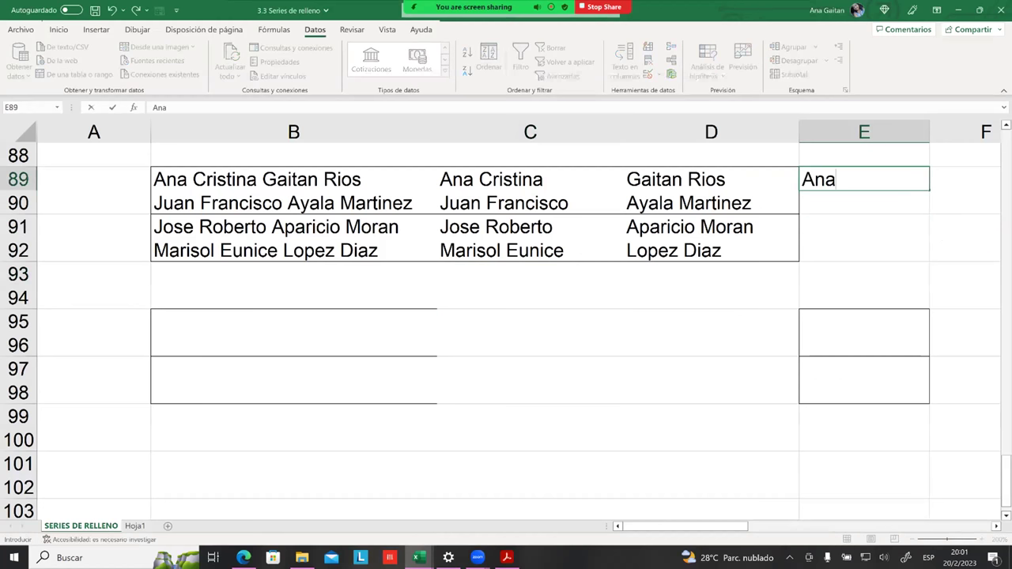
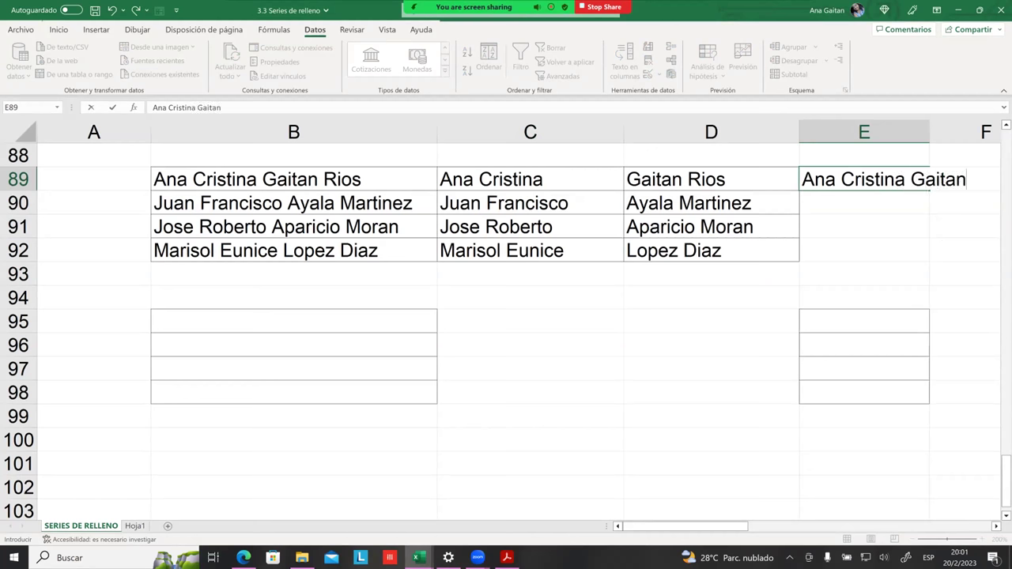
left_click(864, 226)
Step: Widen column E and Flash Fill first names plus first surname into E90:E92
left_click(996, 525)
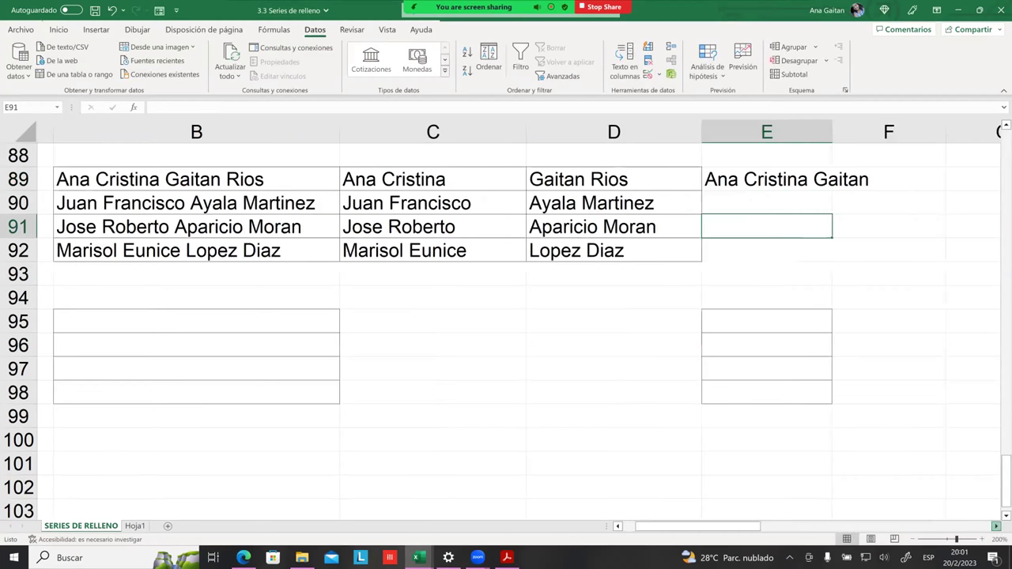
left_click_drag(530, 132, 642, 155)
left_click(522, 179)
left_click(578, 204)
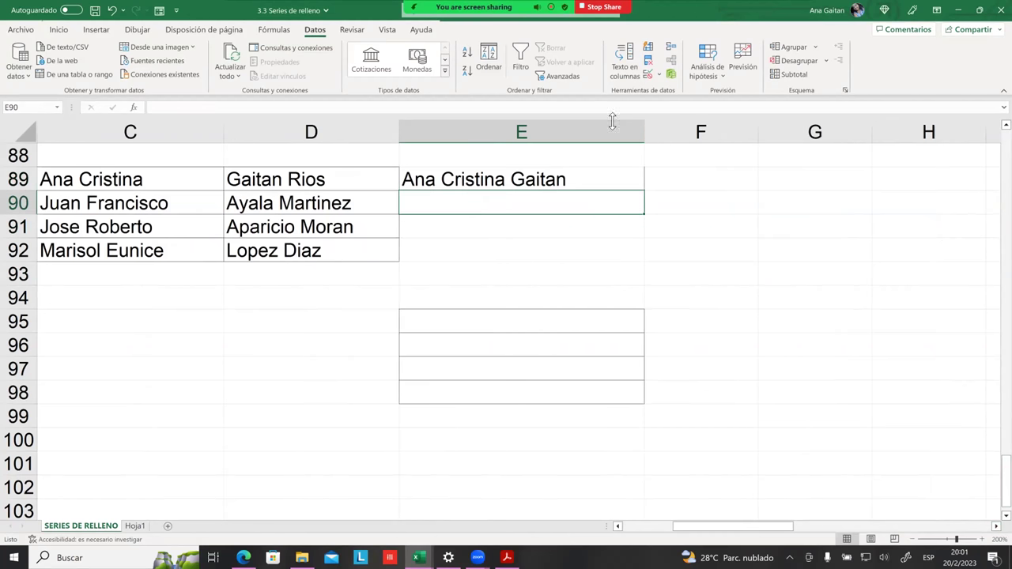
left_click(648, 48)
left_click(569, 247)
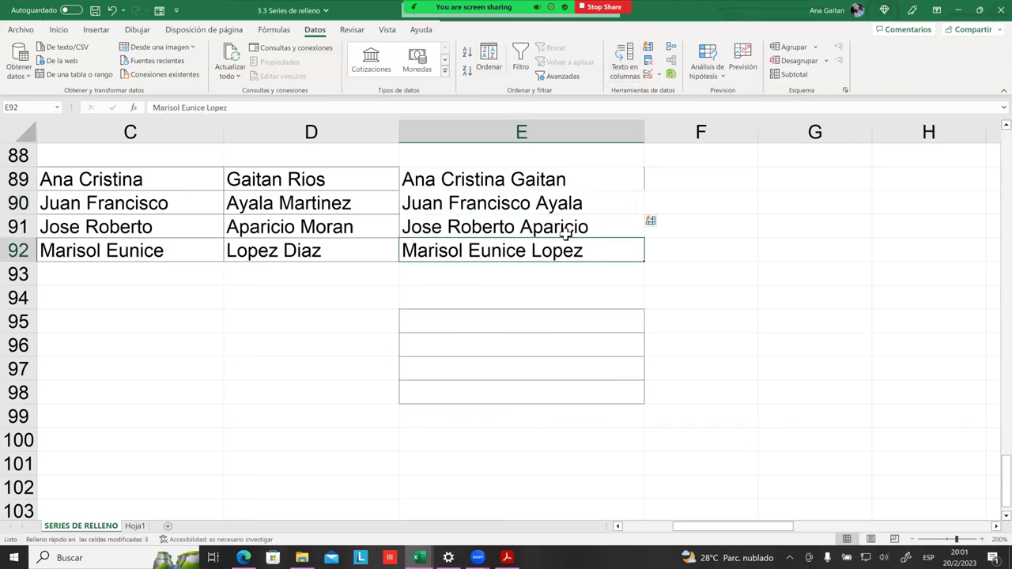
Step: Select the full names in B89:B92, then move to empty cell A89
left_click_drag(733, 526, 690, 527)
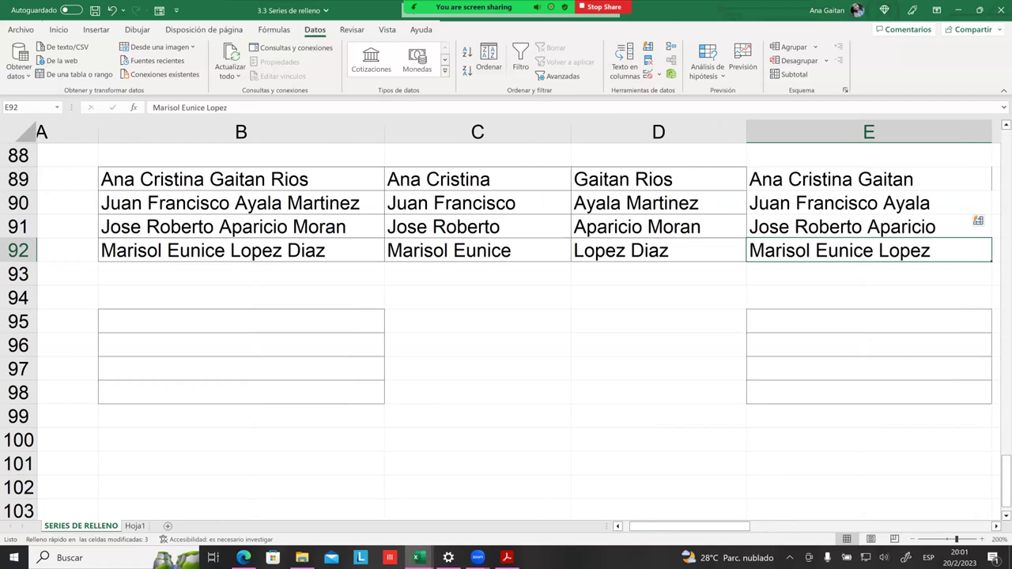
left_click_drag(314, 181, 311, 249)
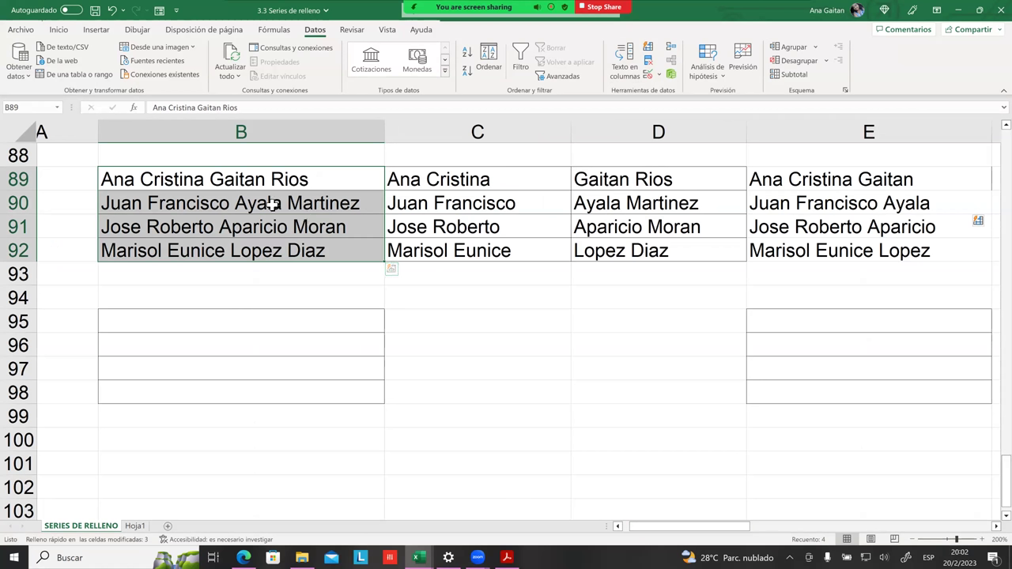
left_click_drag(273, 179, 266, 248)
left_click_drag(289, 187, 275, 253)
scroll(519, 325, "left", 1)
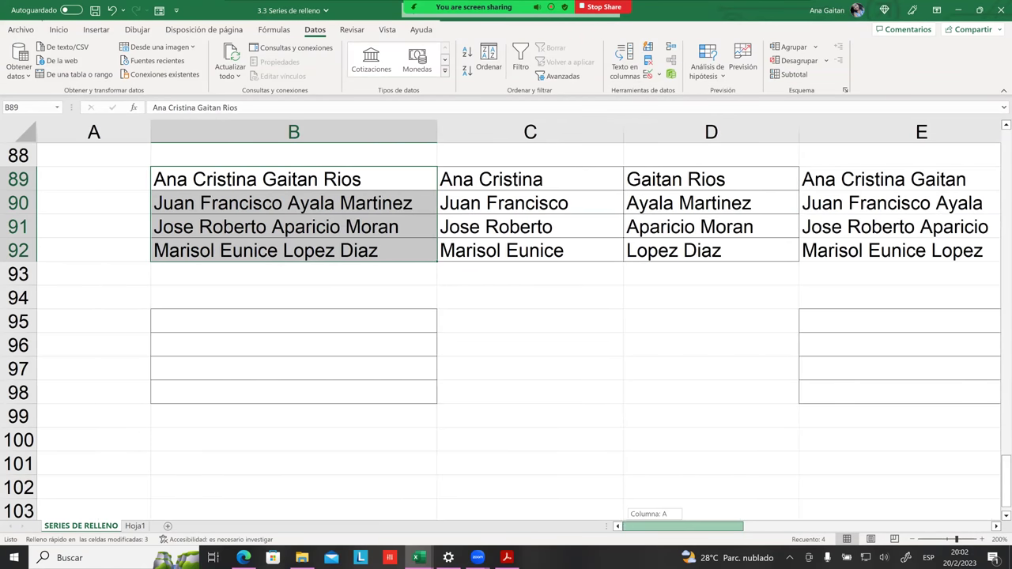
left_click(248, 272)
left_click(107, 182)
left_click(192, 180)
left_click(135, 179)
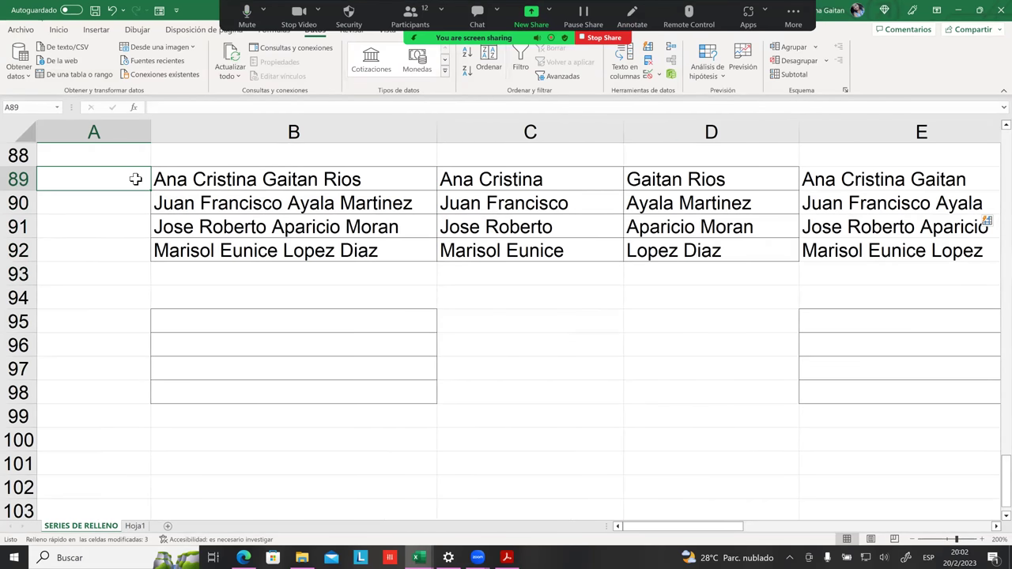
Step: Enter a test first-name example in A89, Flash Fill column A and widen it
type("Ana")
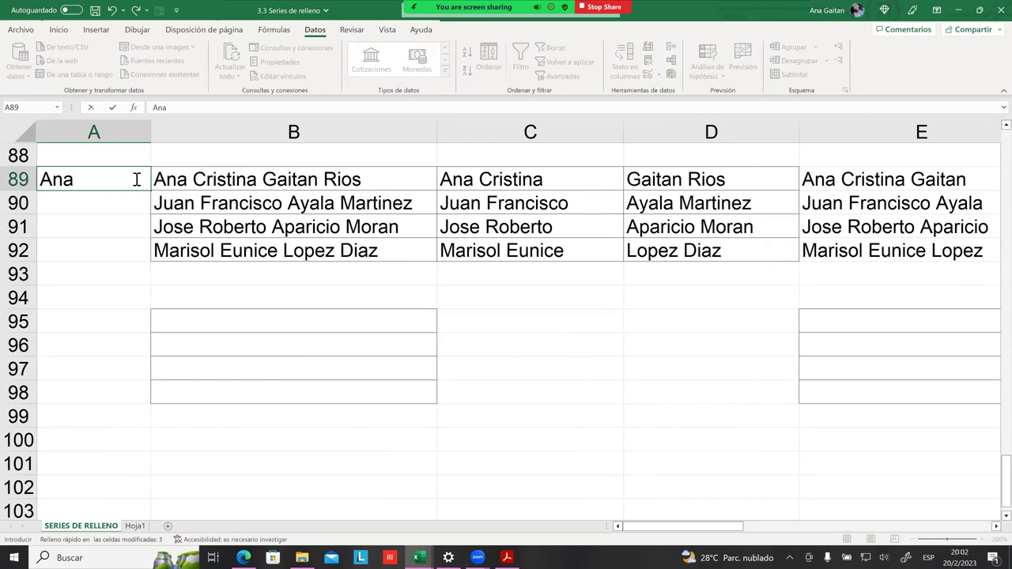
type(" Cristona")
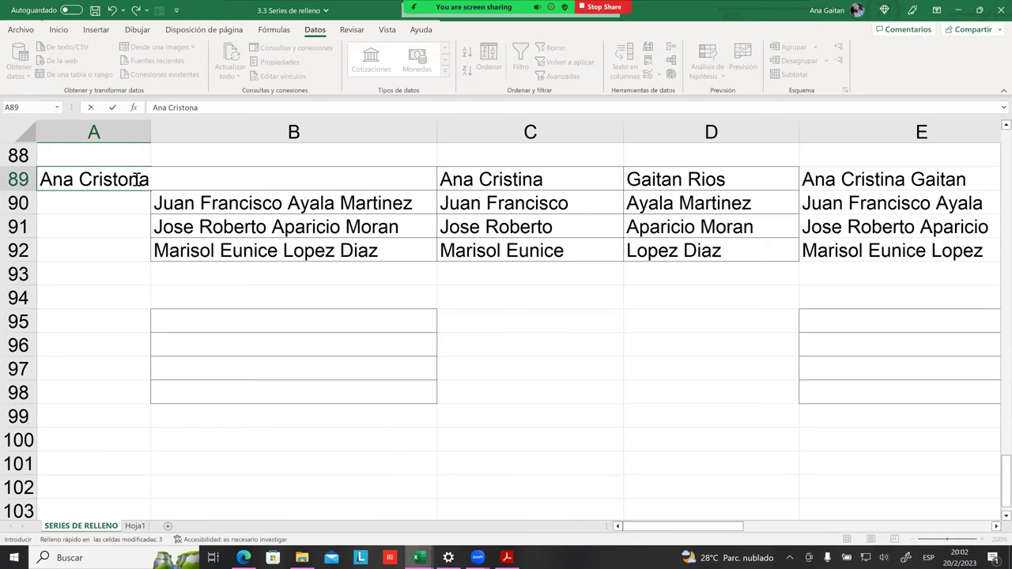
key("BackSpace")
key("BackSpace")
key("BackSpace")
type("ina")
left_click(190, 323)
left_click(115, 213)
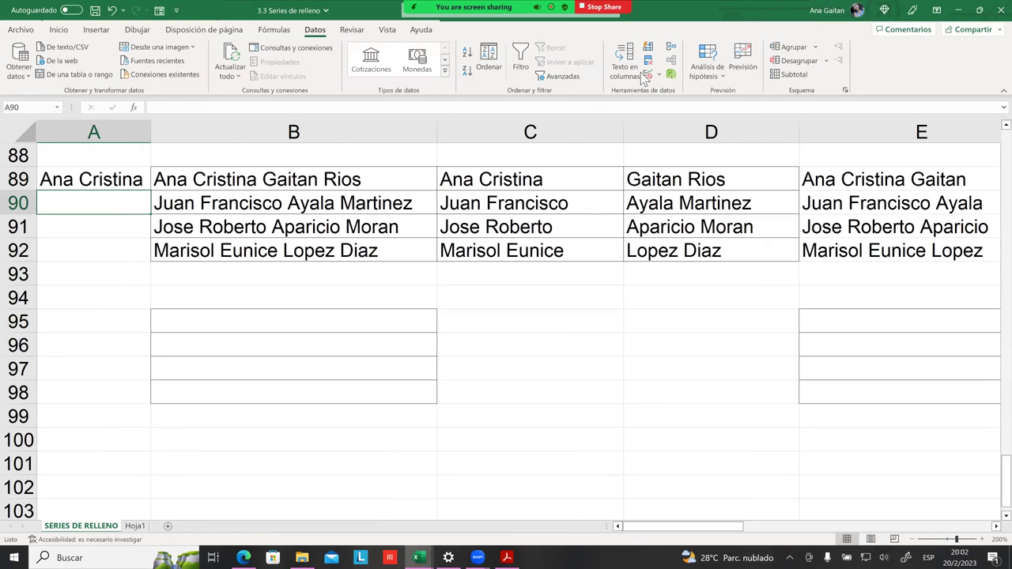
left_click(648, 47)
left_click(292, 345)
left_click_drag(151, 124, 318, 128)
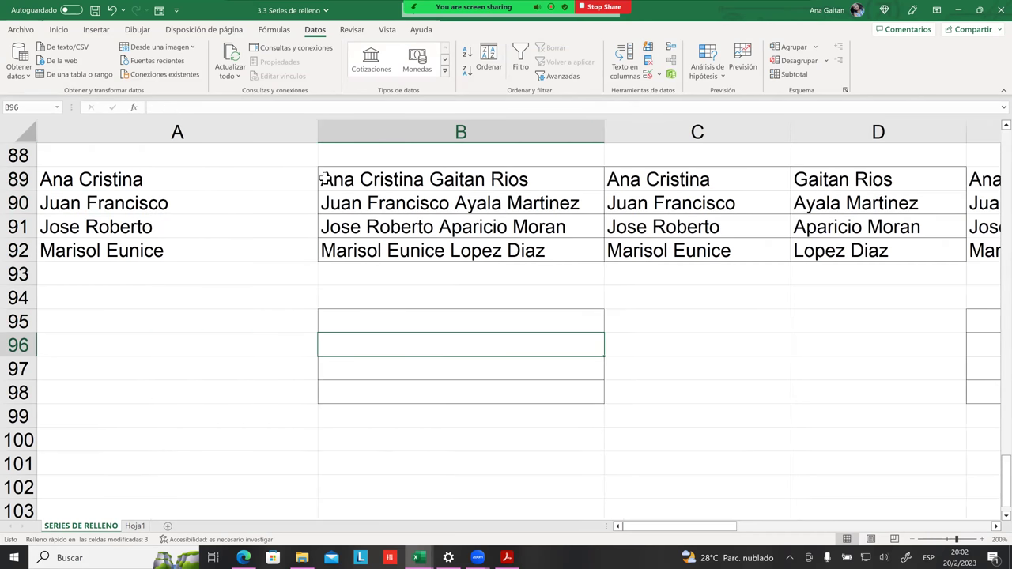
Step: Delete the test names from column A
left_click(281, 299)
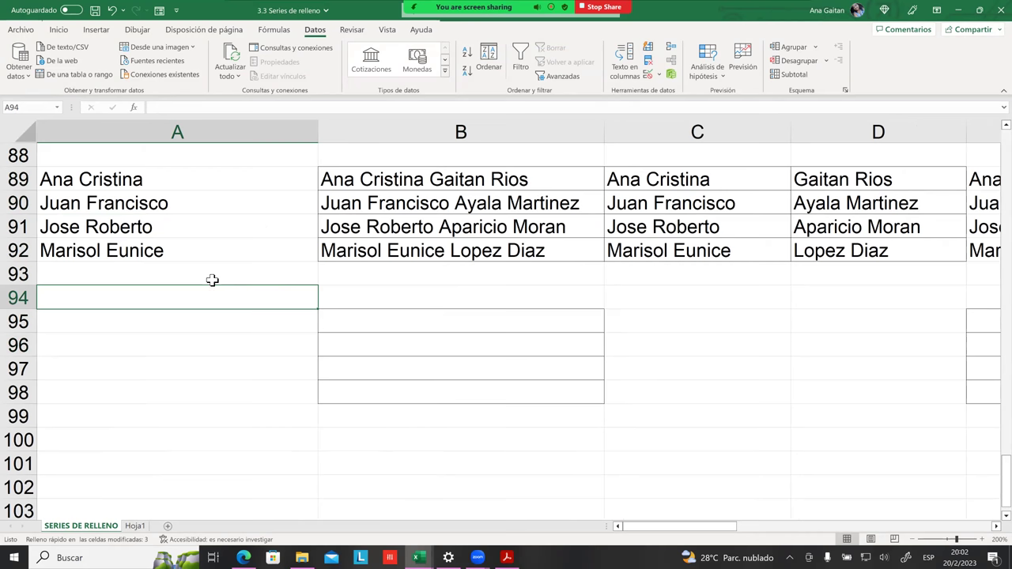
left_click_drag(215, 183, 204, 271)
key("Delete")
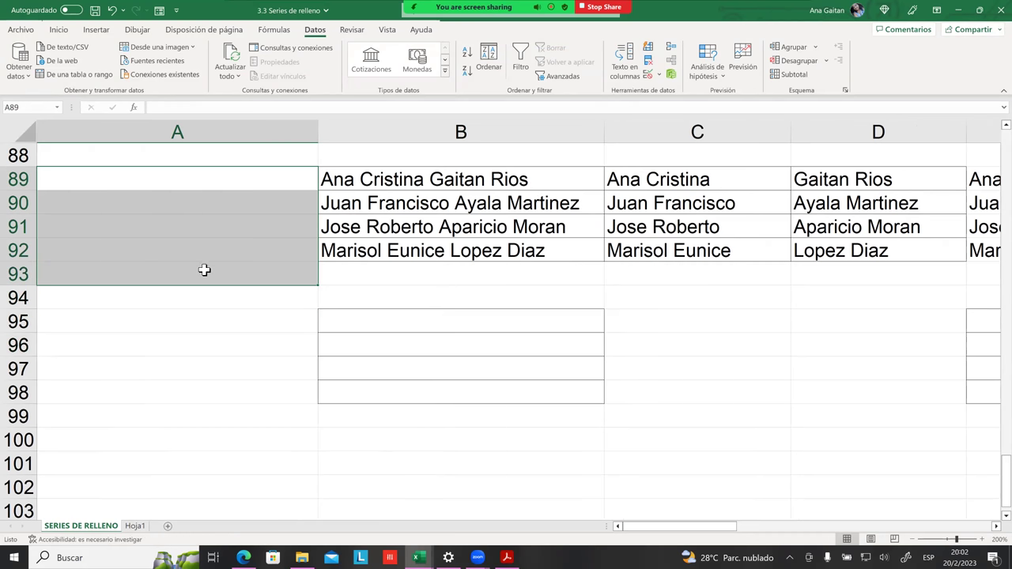
Step: Insert a blank column A before the names table
left_click(189, 144)
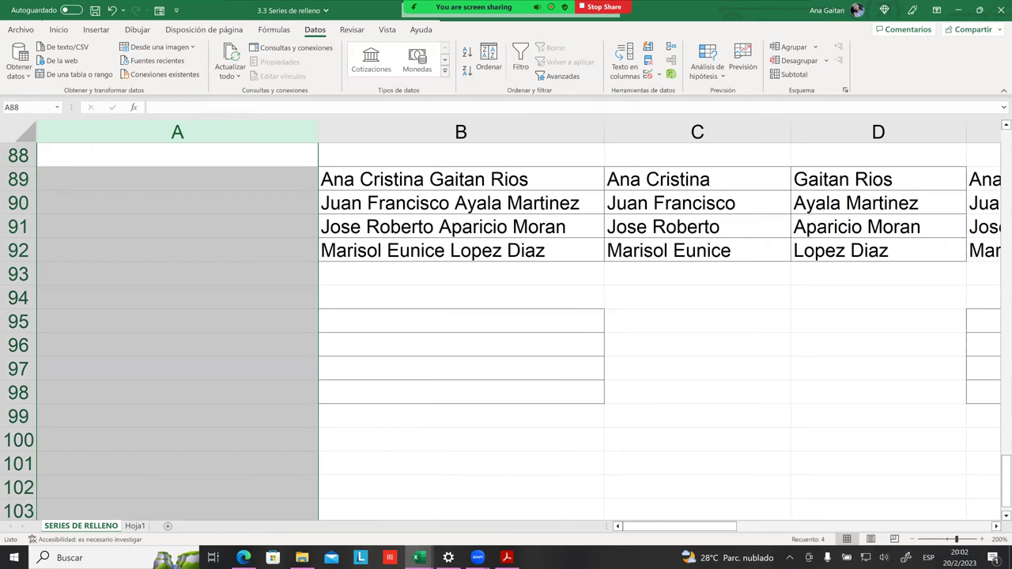
left_click(94, 32)
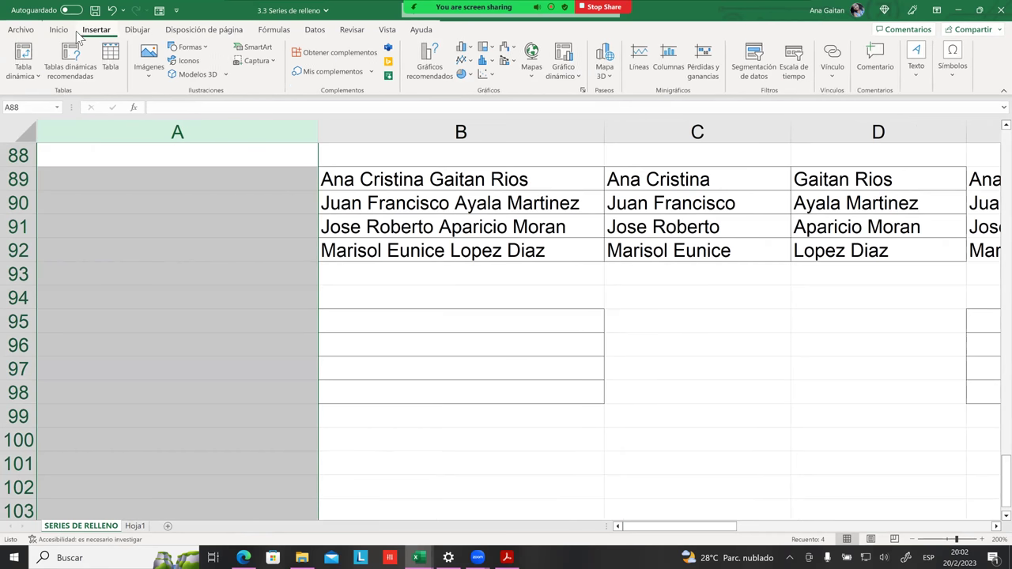
left_click(59, 30)
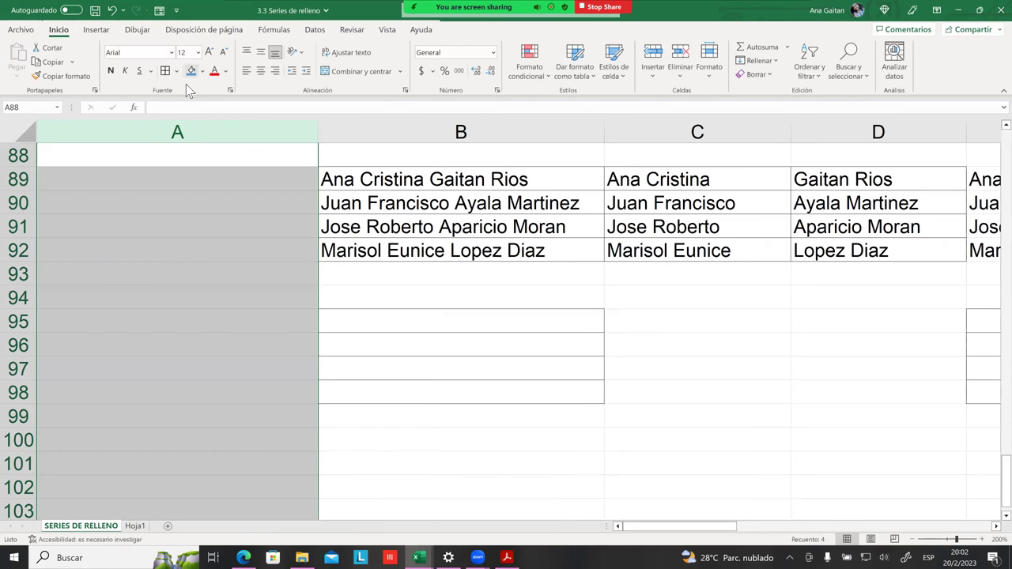
left_click(653, 56)
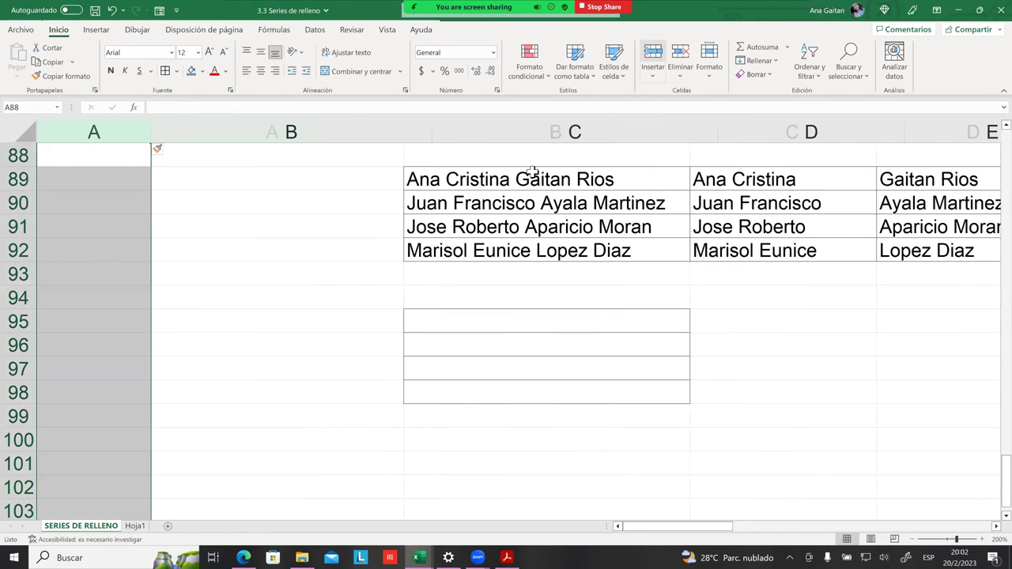
left_click(130, 180)
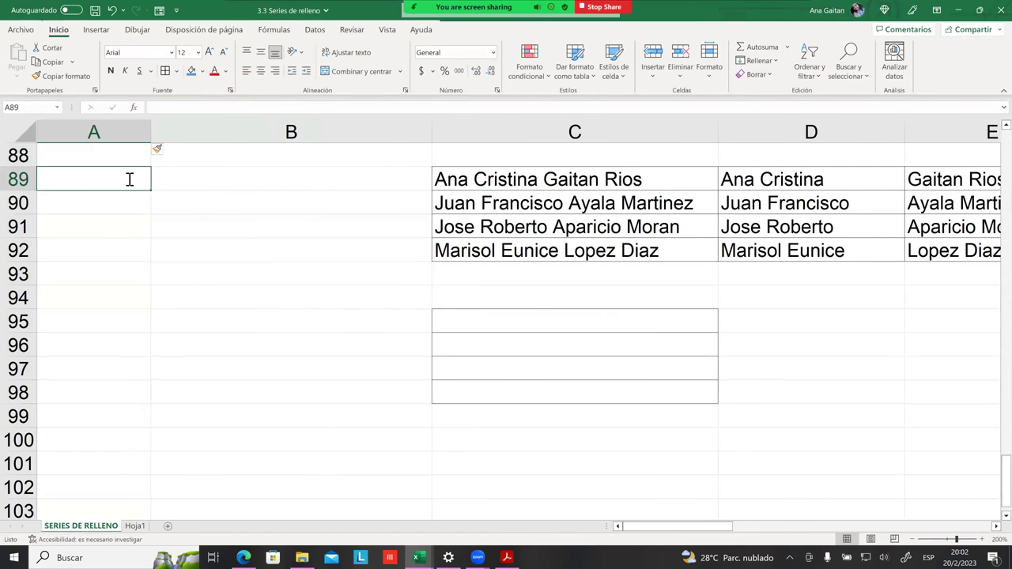
left_click(129, 199)
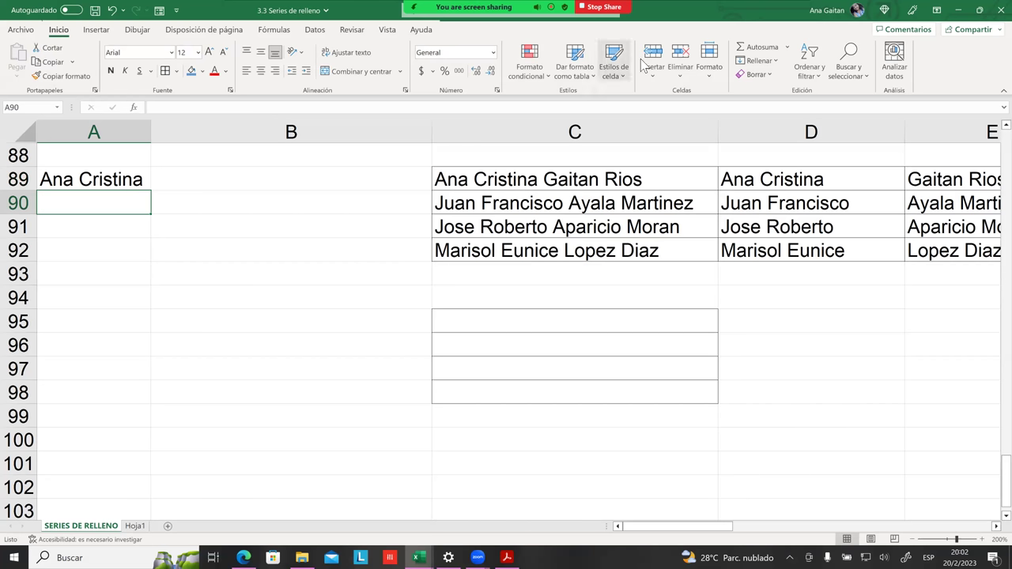
left_click(314, 32)
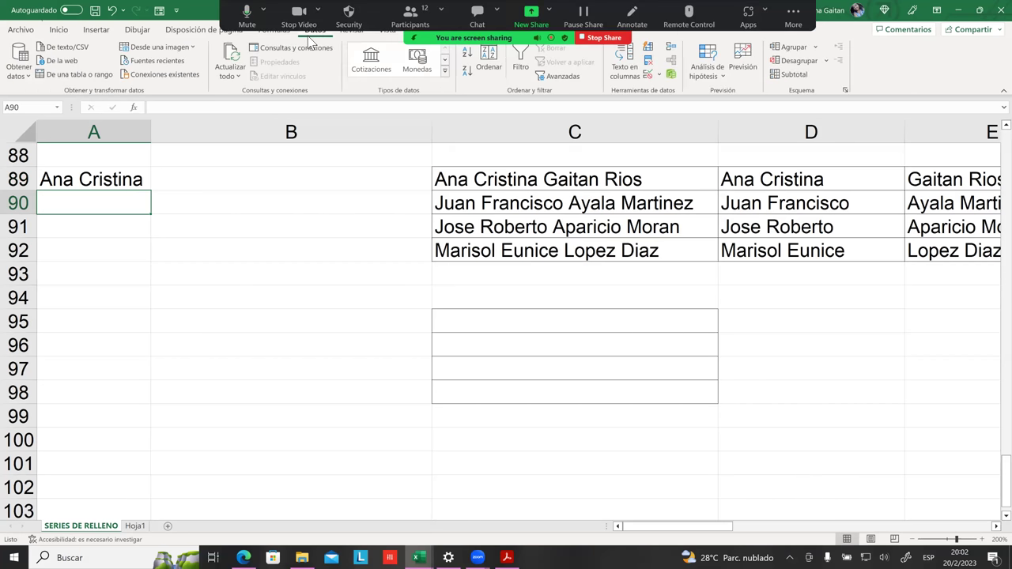
left_click(650, 56)
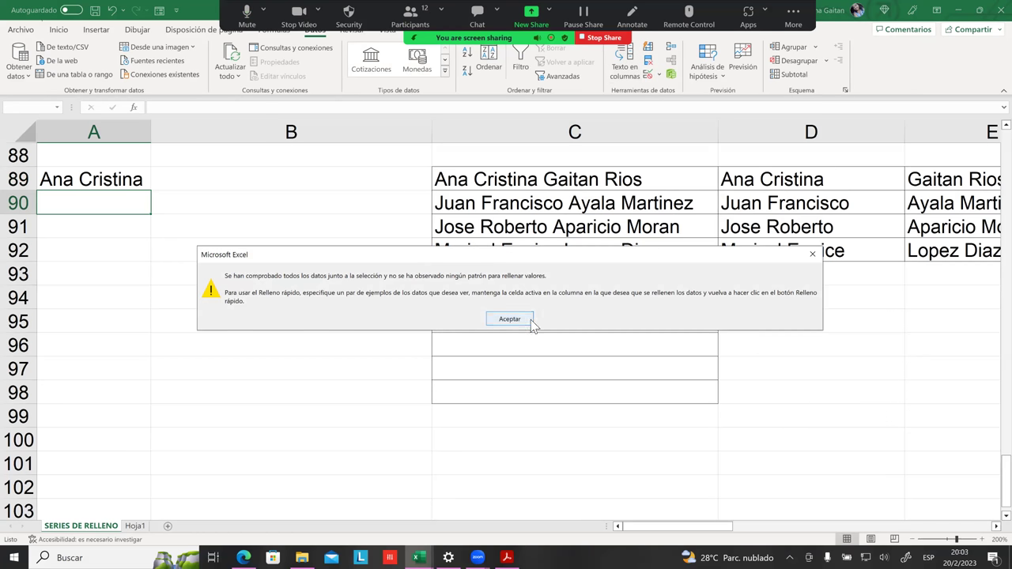
left_click(530, 325)
left_click(82, 228)
left_click(89, 204)
left_click(650, 54)
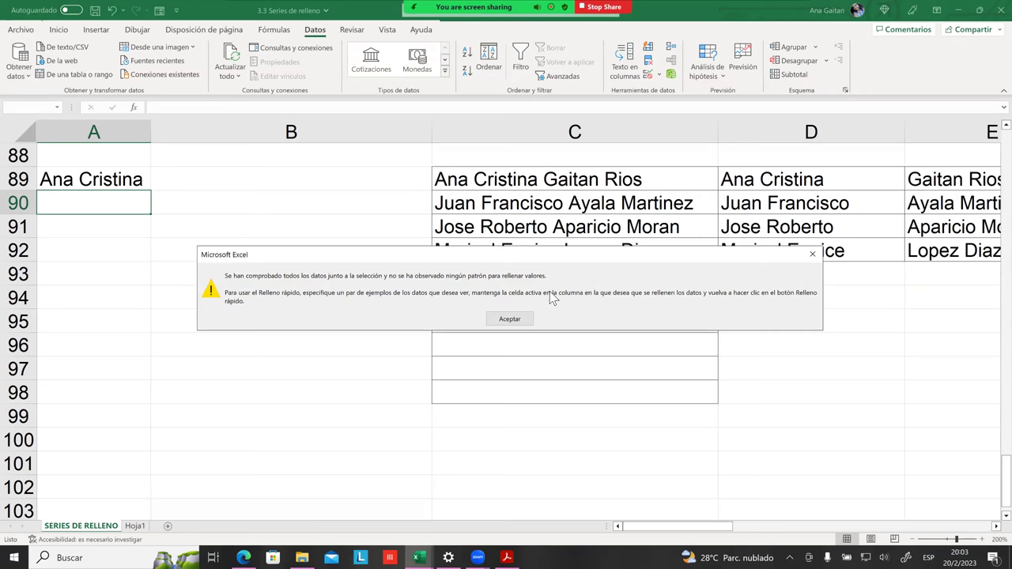
left_click(508, 319)
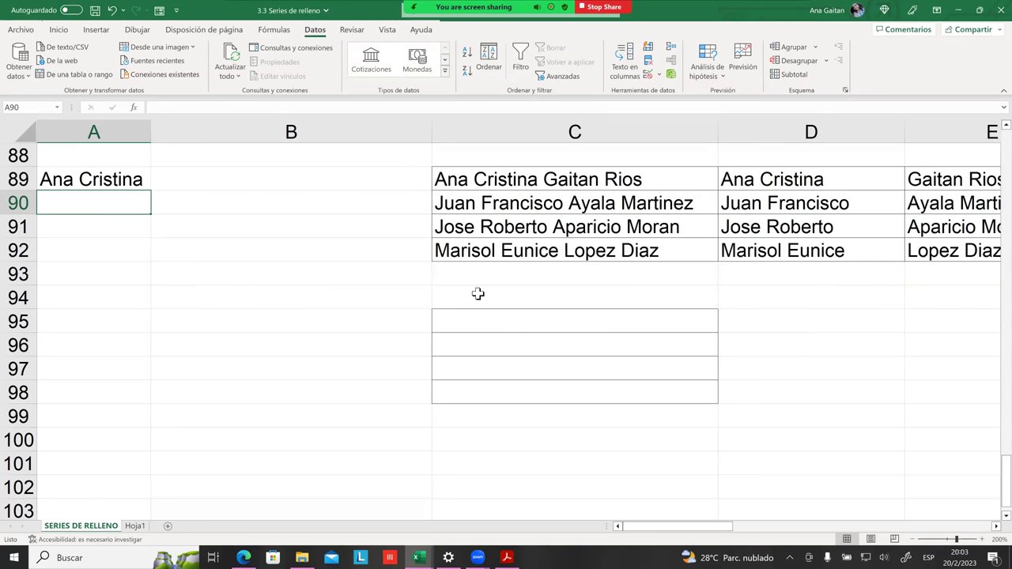
Step: Click through cells and columns around the shifted names table to review the layout
left_click(322, 179)
left_click(280, 205)
left_click(147, 179)
left_click(289, 131)
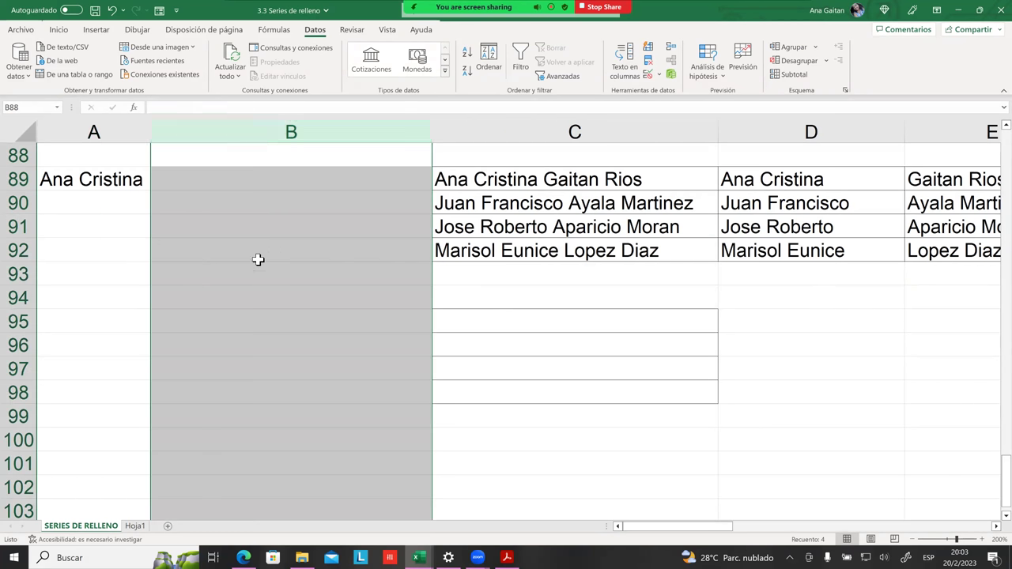
left_click(118, 224)
left_click(102, 253)
left_click(94, 277)
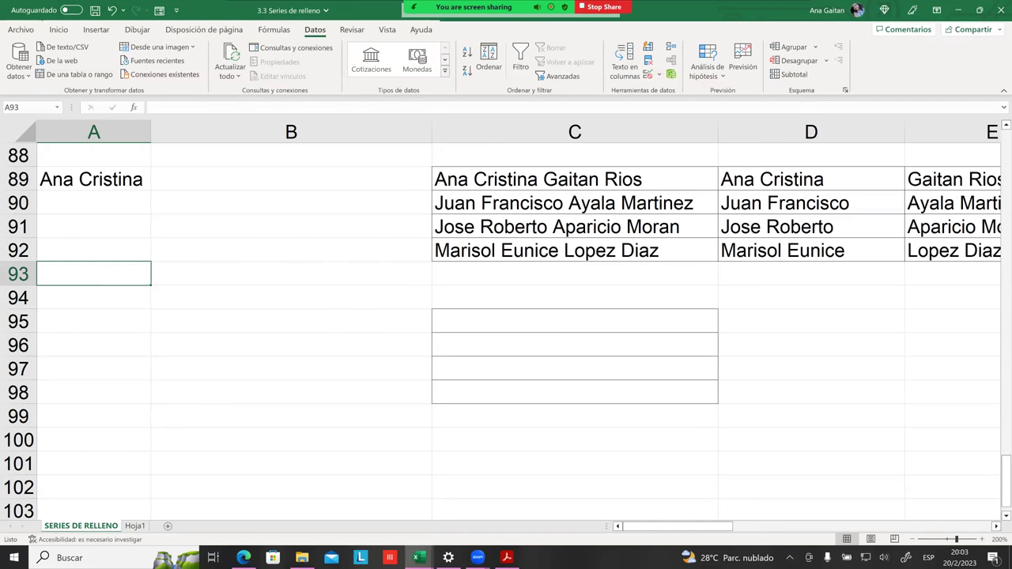
scroll(506, 317, "right", 5)
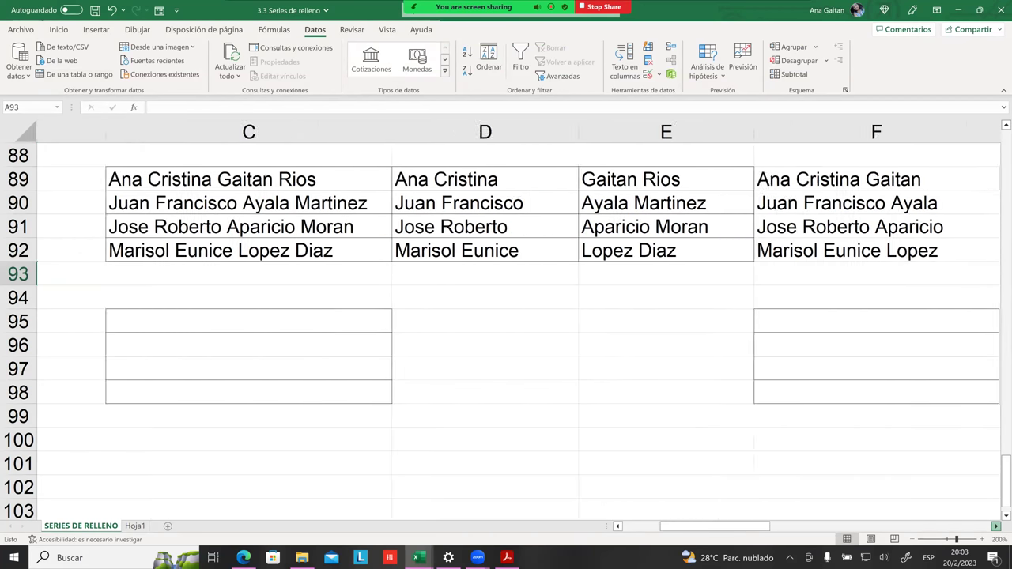
left_click(413, 133)
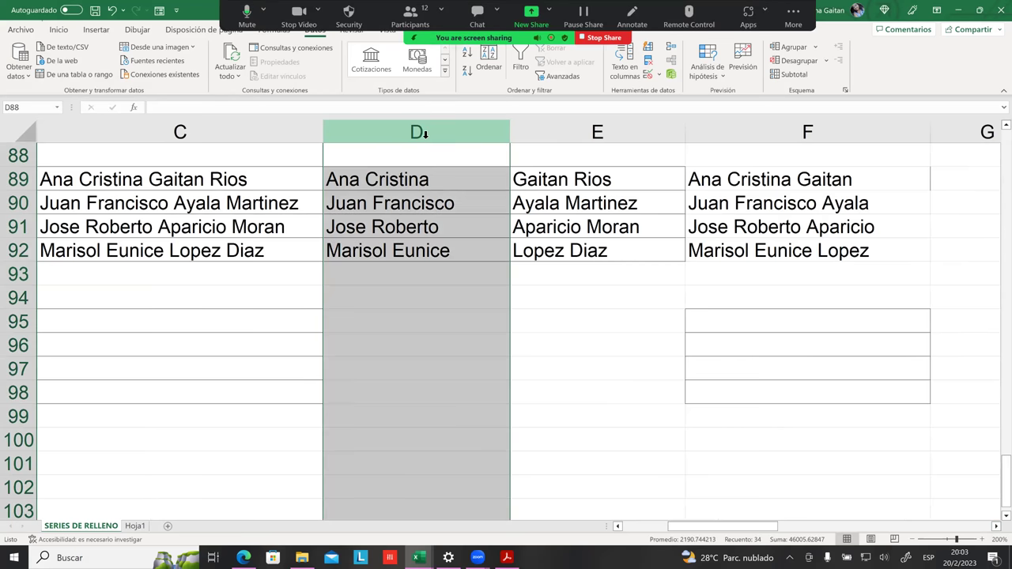
left_click(237, 439)
Step: Copy the four full names in C89:C92 and switch to Hoja1, selecting G10
scroll(294, 314, "down", 1)
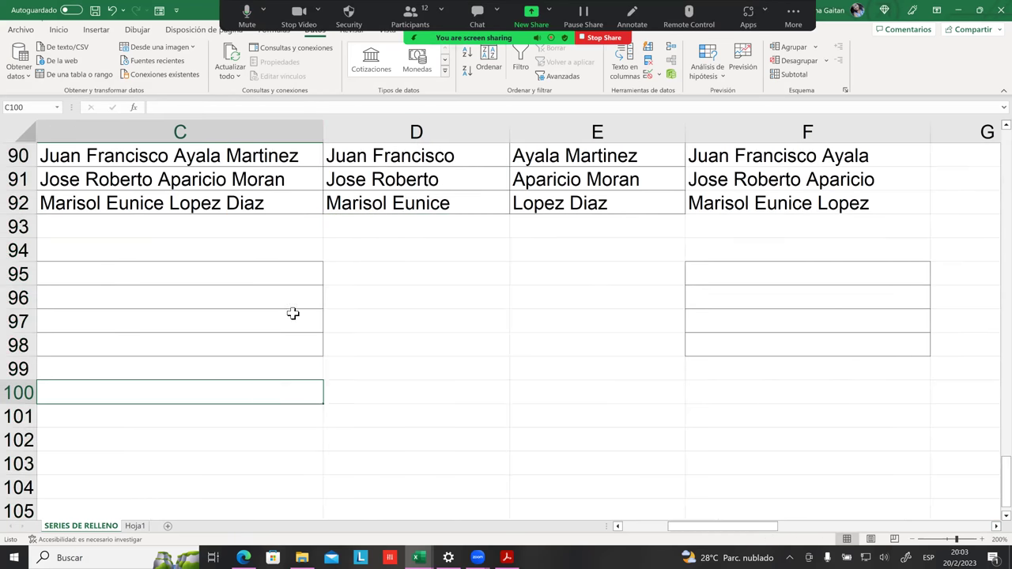
scroll(203, 318, "up", 5)
scroll(207, 316, "down", 1)
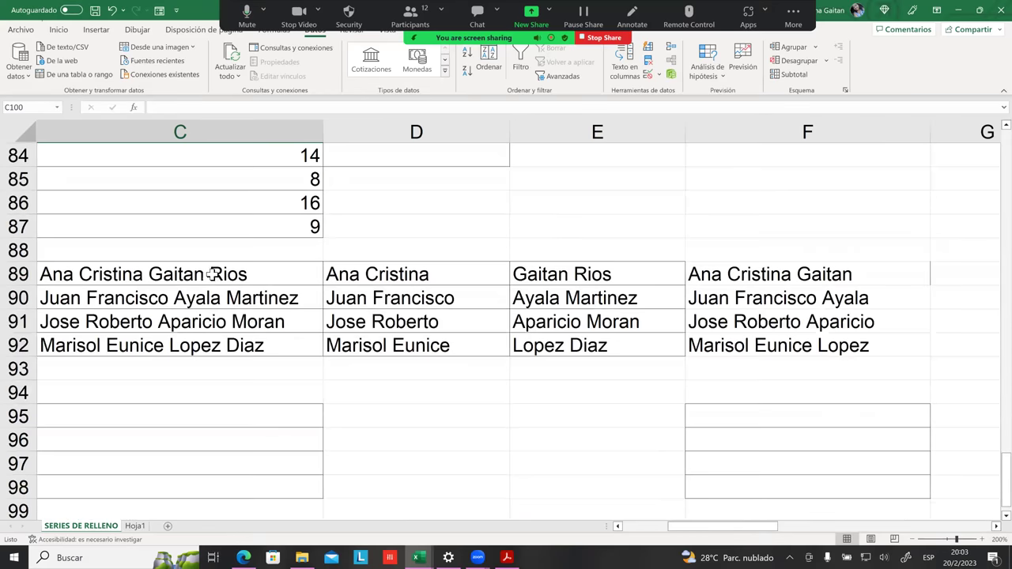
left_click_drag(212, 273, 242, 356)
key("ctrl+c")
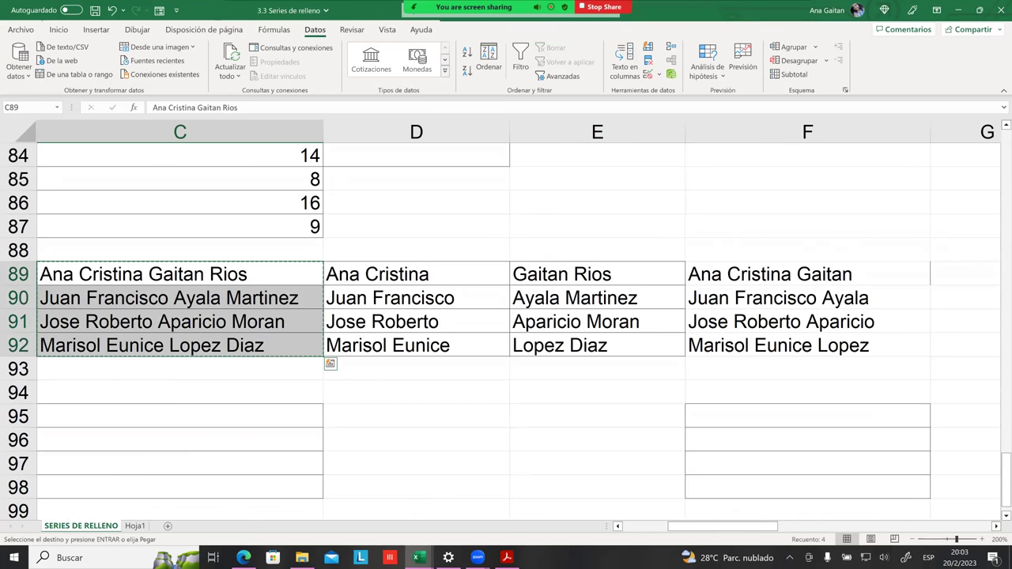
key("ctrl+Page_Down")
left_click(371, 242)
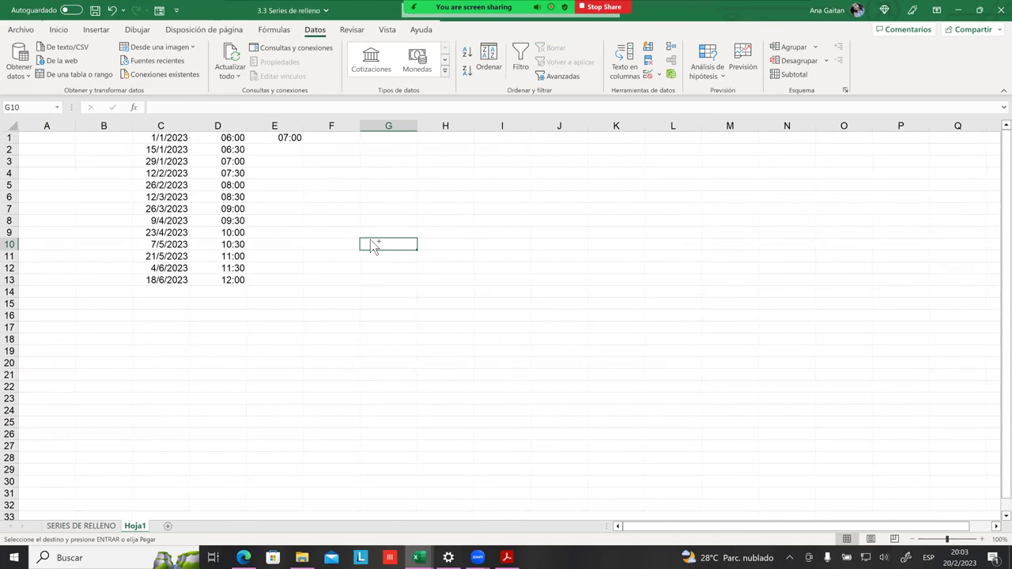
Step: Paste the four full names into G10:G13 and widen column G to fit them
key("ctrl+v")
left_click(537, 283)
left_click_drag(424, 126, 542, 127)
left_click(530, 314)
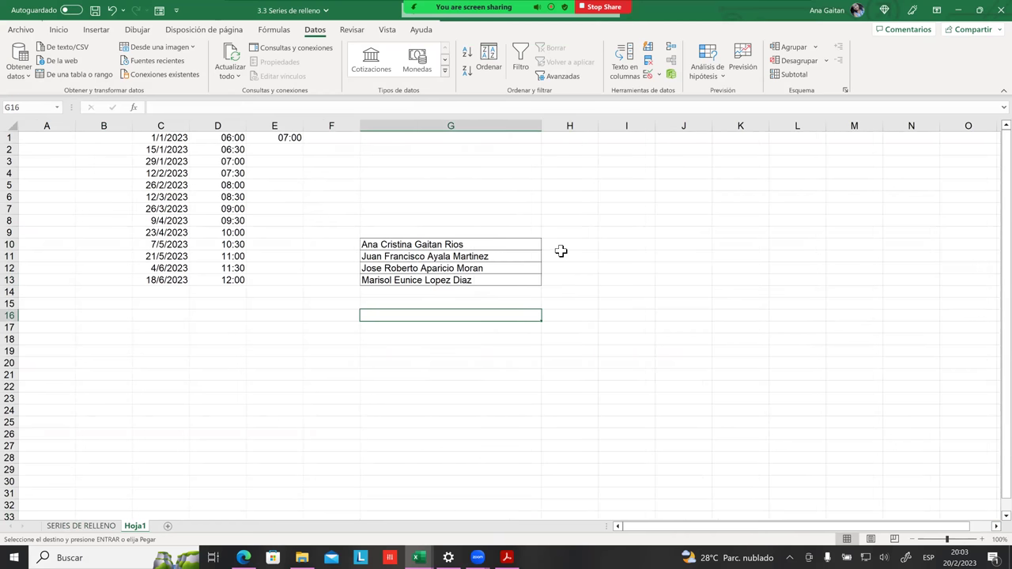
left_click(561, 251)
left_click_drag(568, 243, 581, 331)
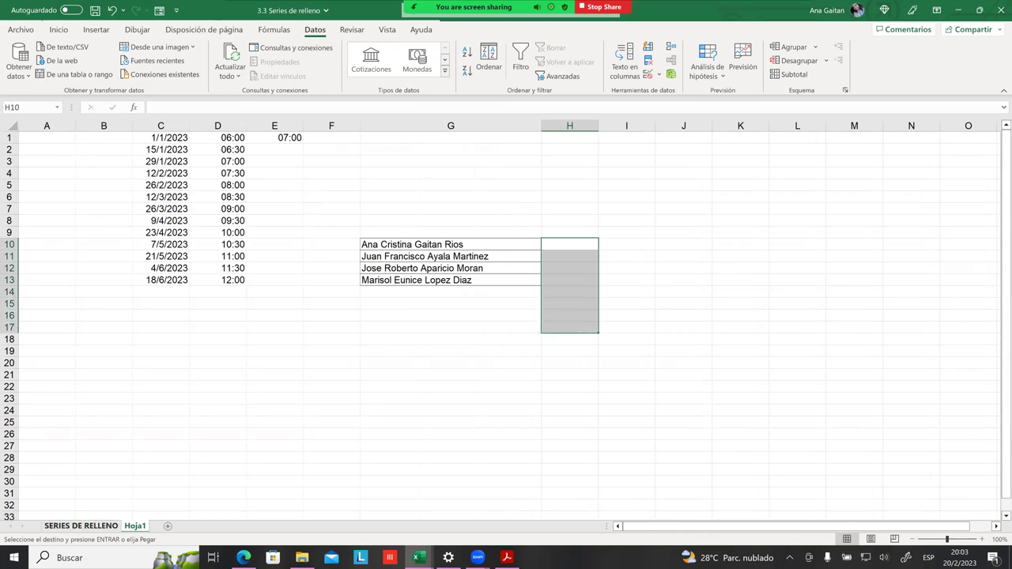
Step: Return to SERIES DE RELLENO, check the first names in column D, then go back to Hoja1
left_click(81, 526)
left_click(422, 296)
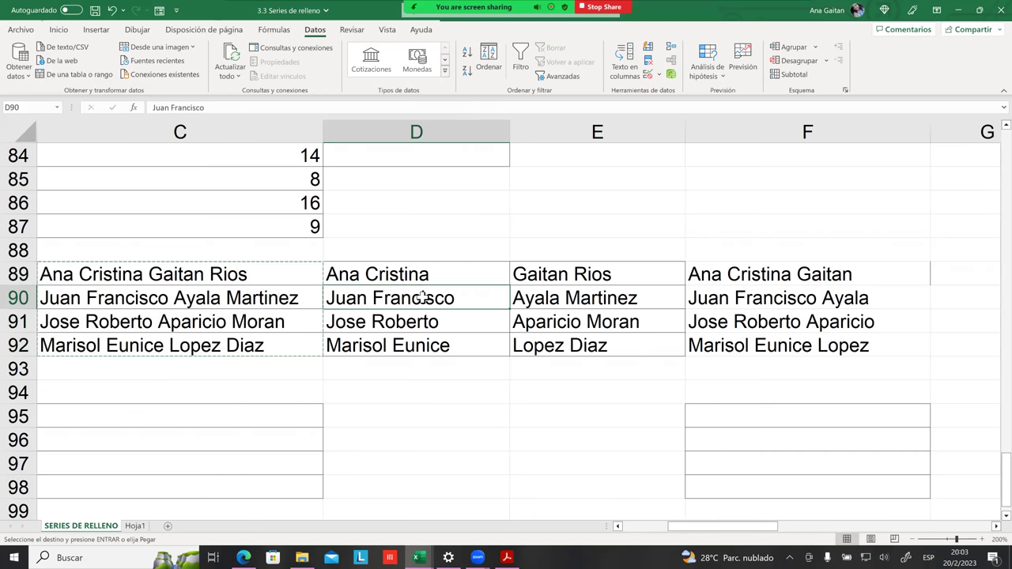
left_click(422, 272)
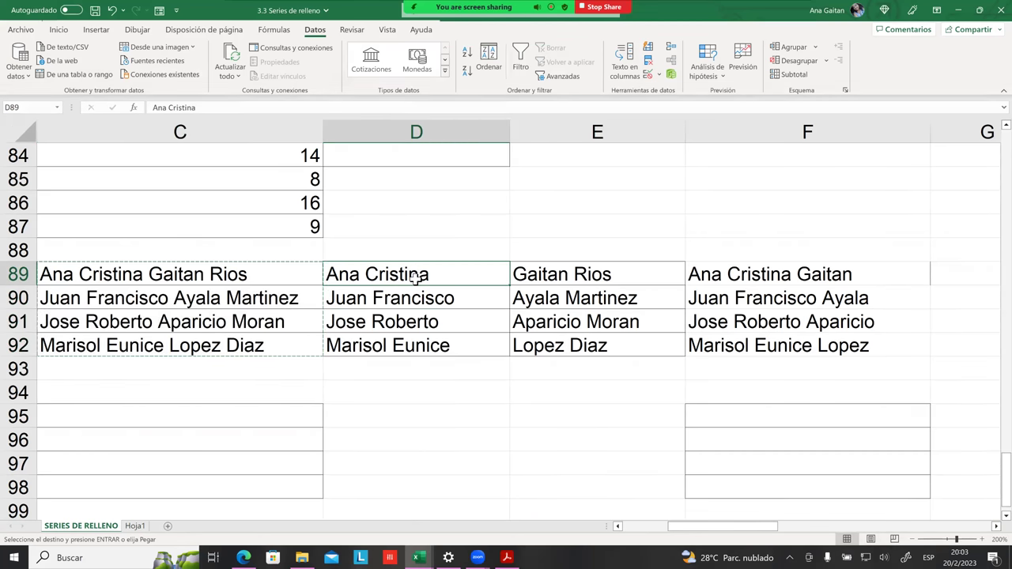
left_click(433, 320)
left_click(425, 364)
left_click_drag(242, 273, 242, 344)
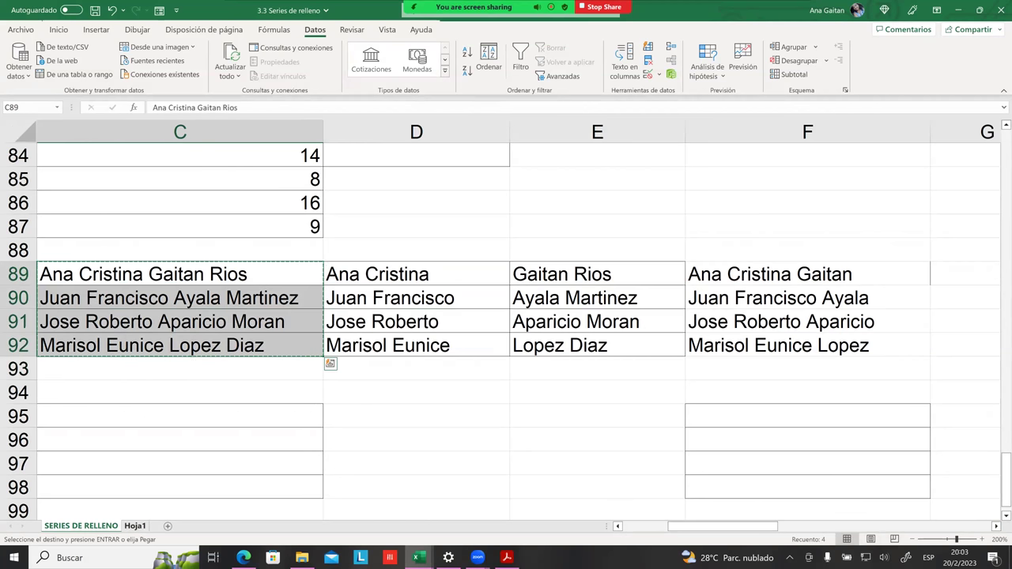
key("ctrl+Page_Down")
Step: Select cells beside the pasted names, then switch back to SERIES DE RELLENO
left_click(389, 314)
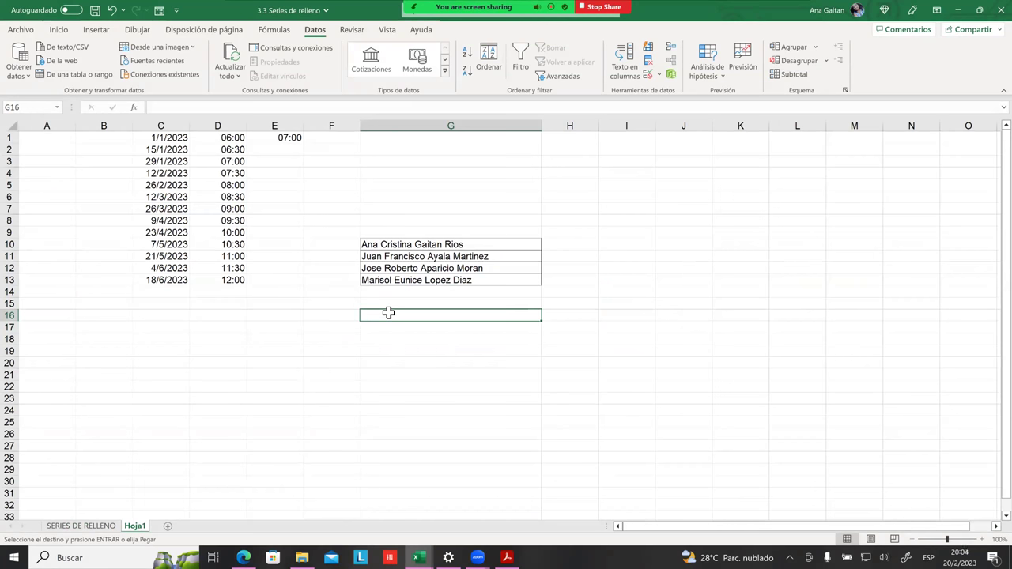
left_click_drag(558, 249, 609, 285)
left_click(626, 280)
left_click_drag(596, 246, 633, 281)
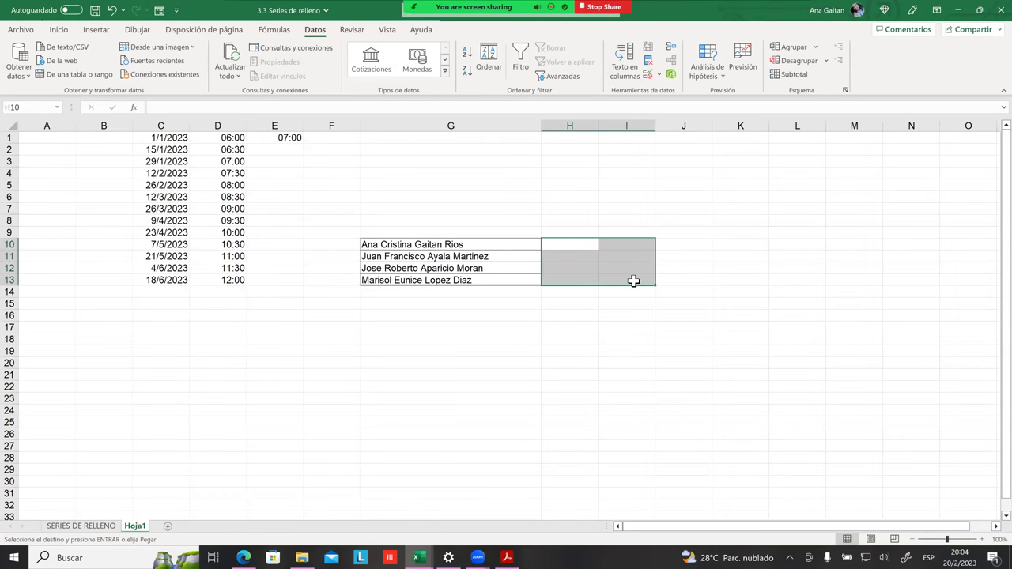
left_click(591, 255)
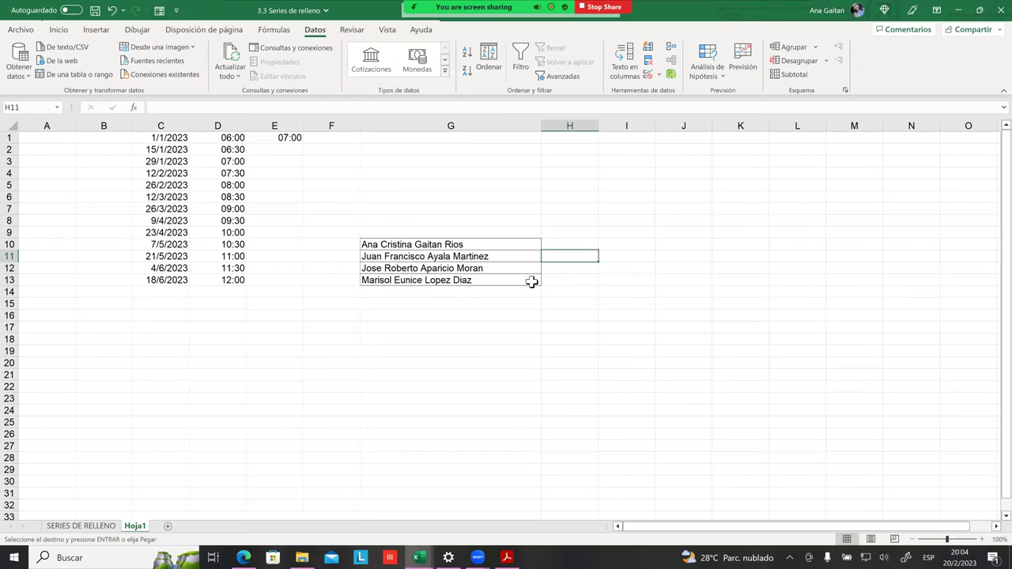
left_click(530, 280)
left_click(81, 526)
left_click(180, 392)
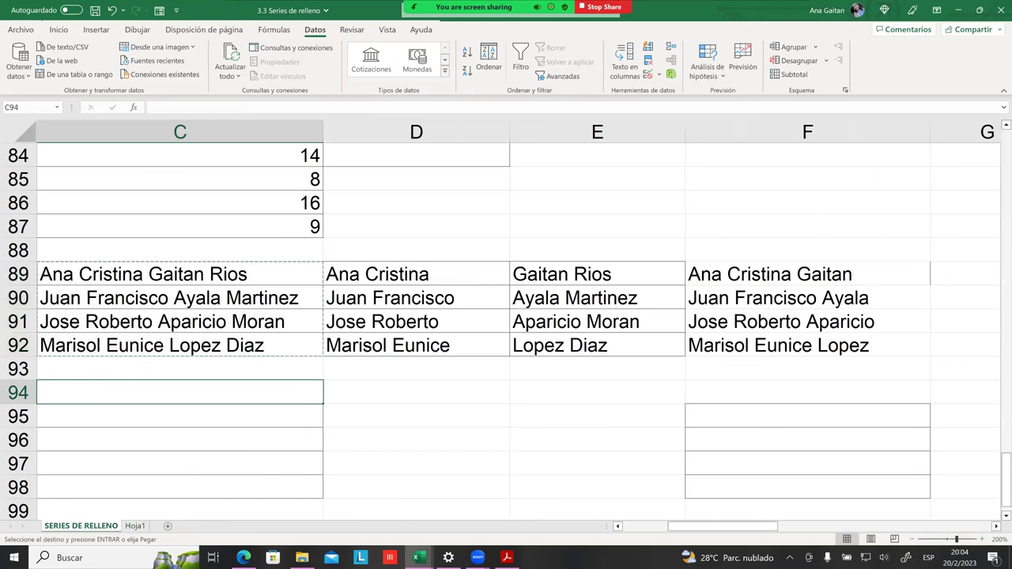
Step: Scroll back to column A and stop sharing the screen from the meeting bar
scroll(585, 356, "left", 3)
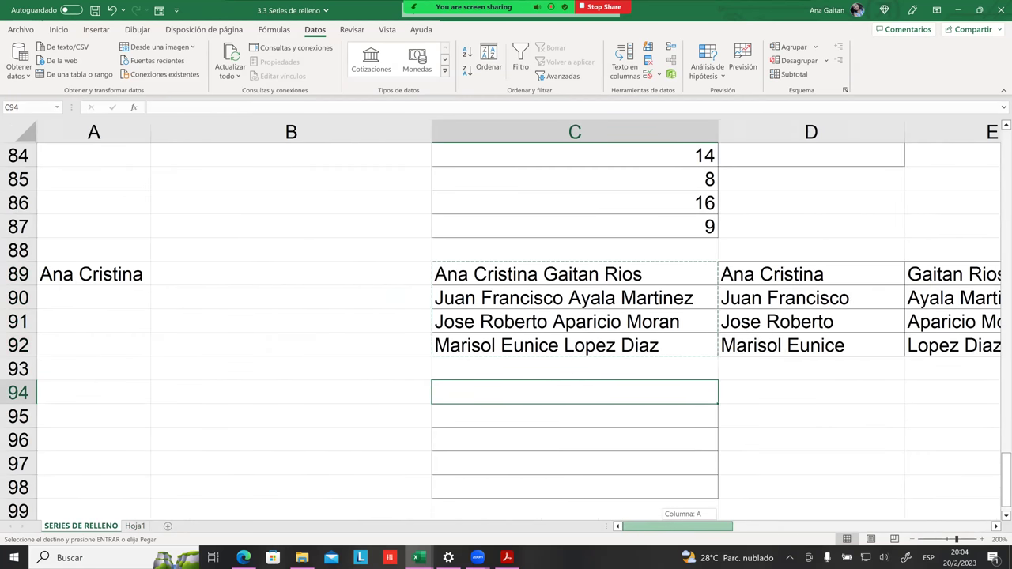
mouse_move(419, 557)
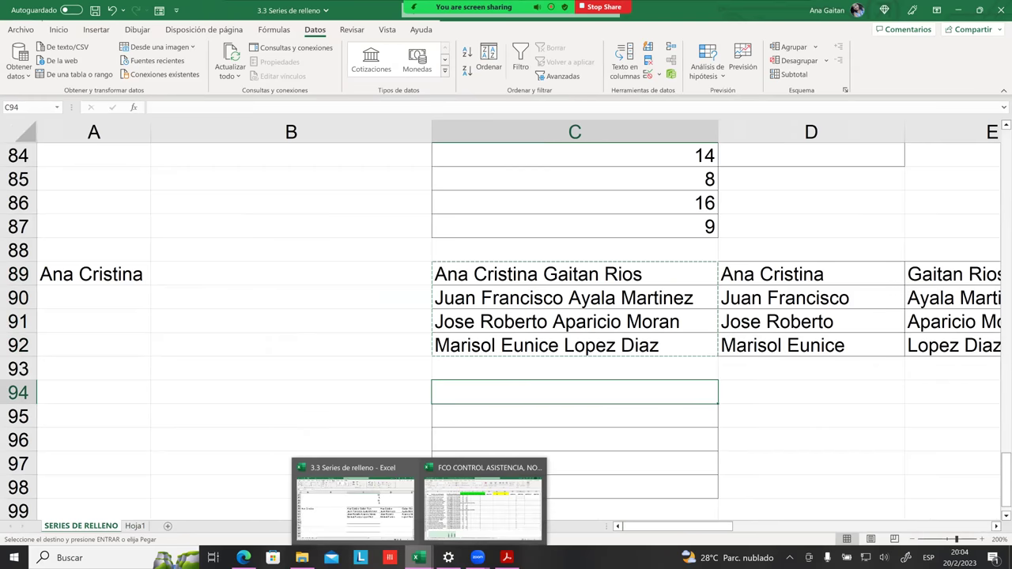
left_click(599, 8)
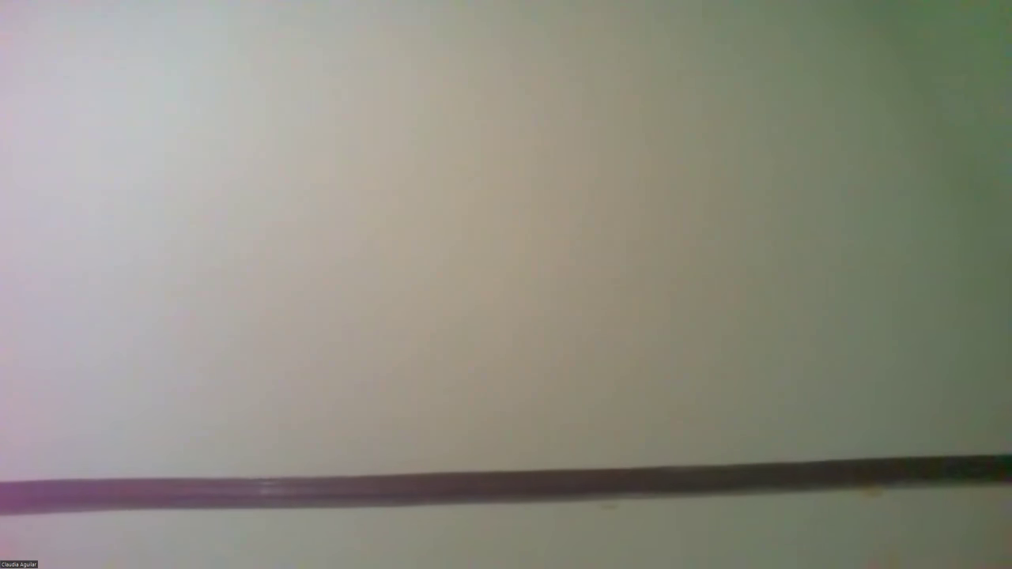